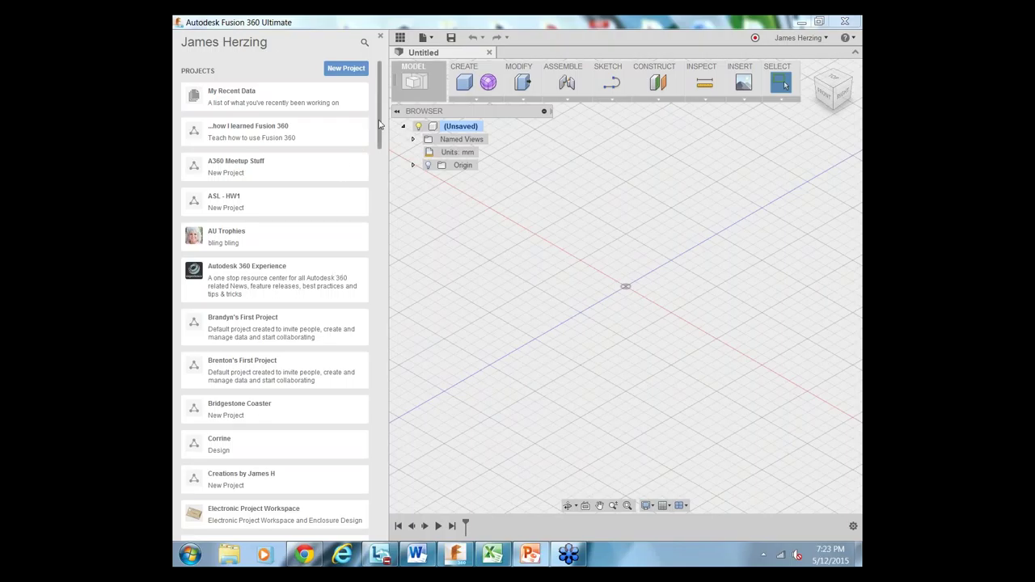
Open the account holder's own Fusion 360 Meetup project and create a folder named Class 6 in it.
left_click_drag(380, 124, 383, 268)
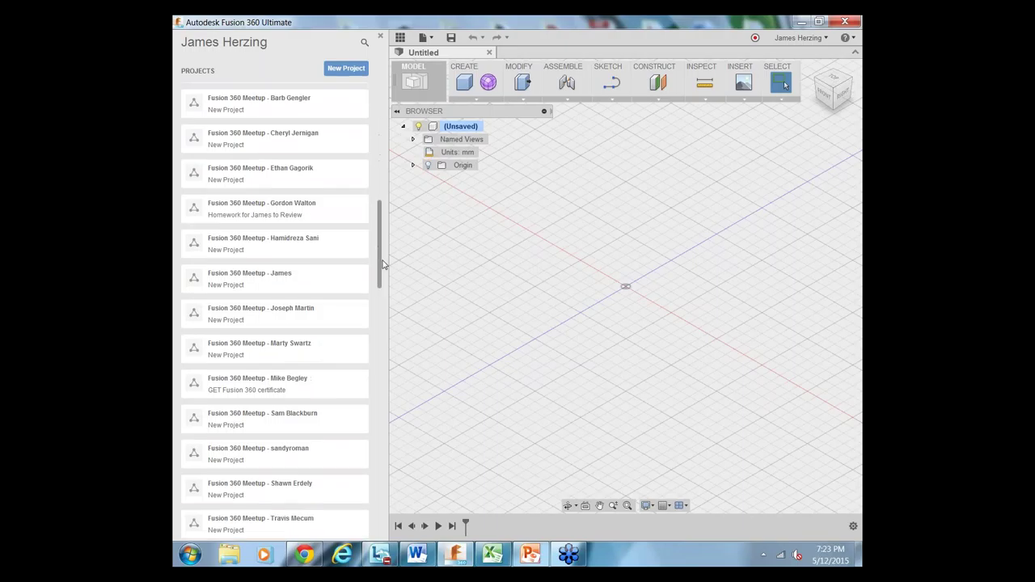
left_click(273, 275)
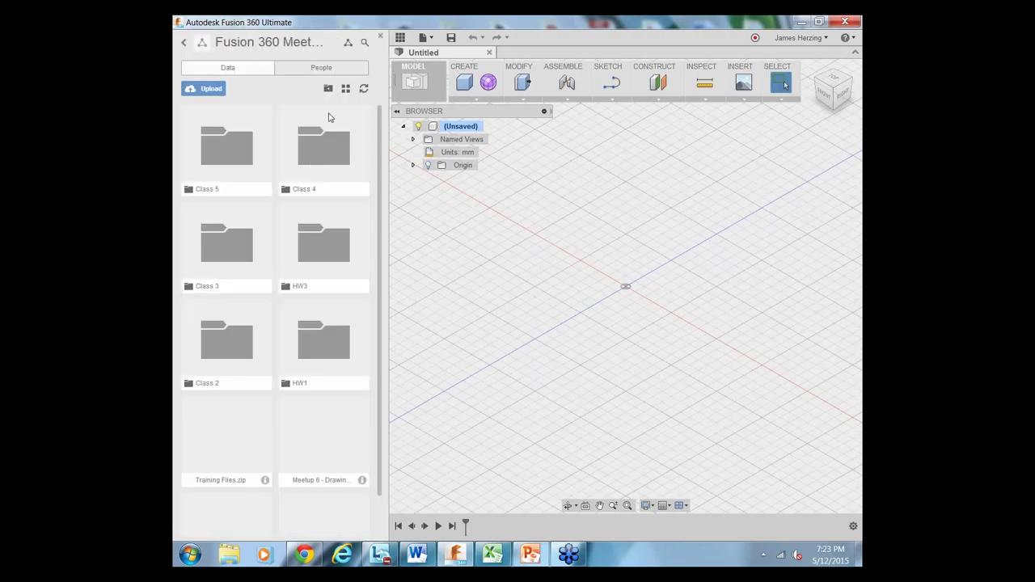
left_click(327, 89)
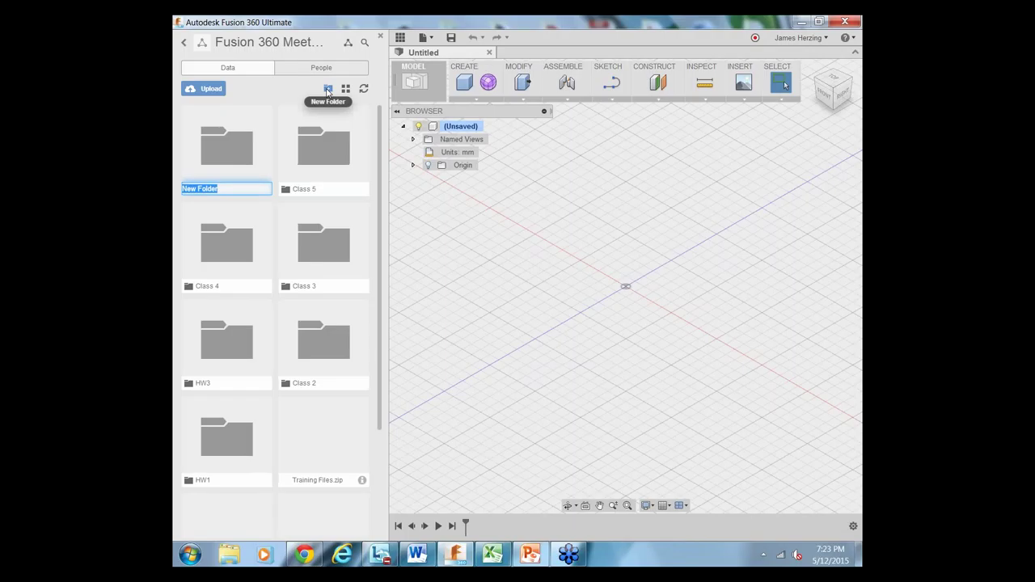
type("Class 6")
key("Return")
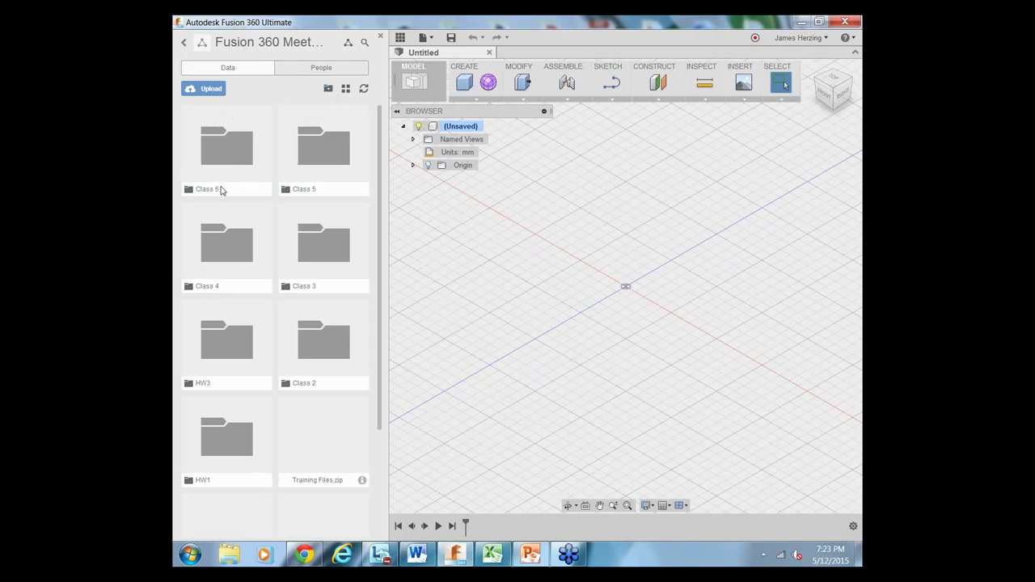
Create another folder named Class 7 in the same project.
left_click(328, 89)
type("Class 7")
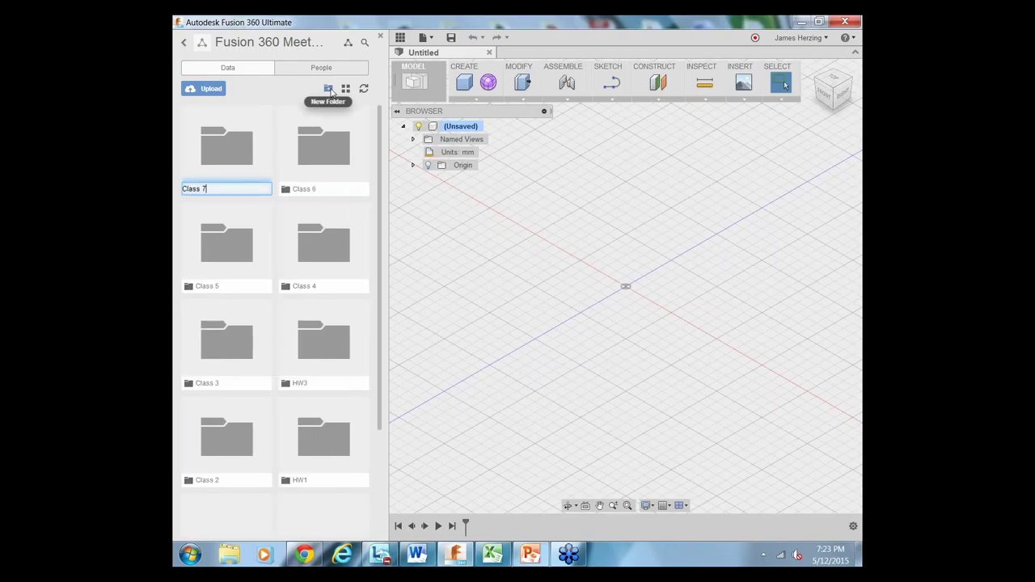
key("Return")
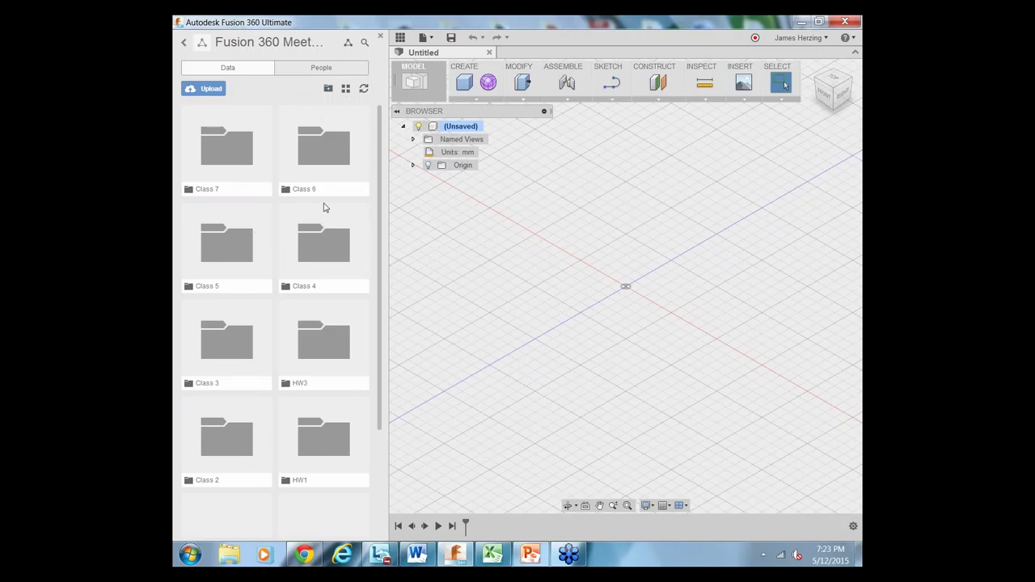
Enter the Class 7 folder and open the file selection for an upload into it.
double_click(224, 166)
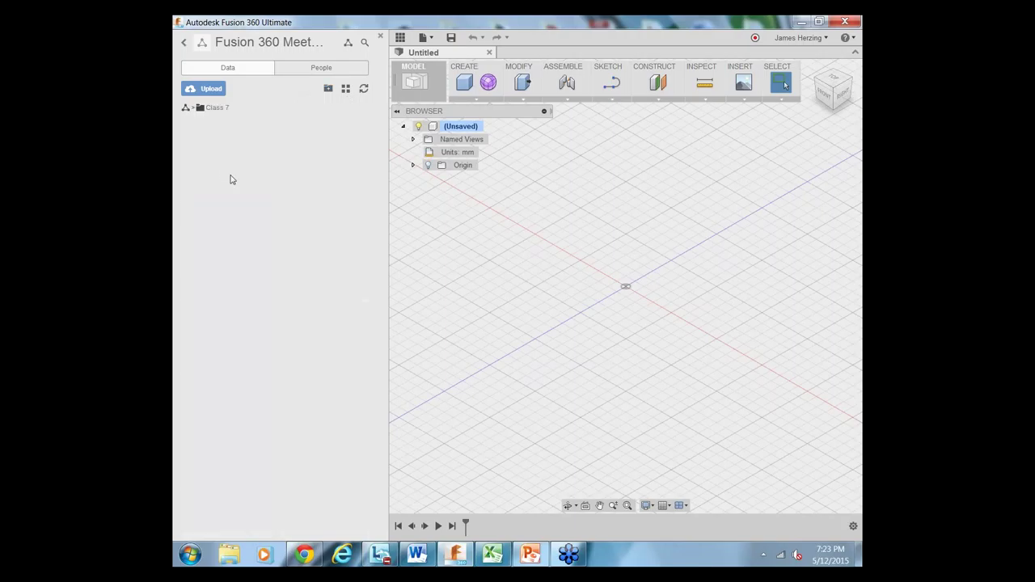
left_click(194, 93)
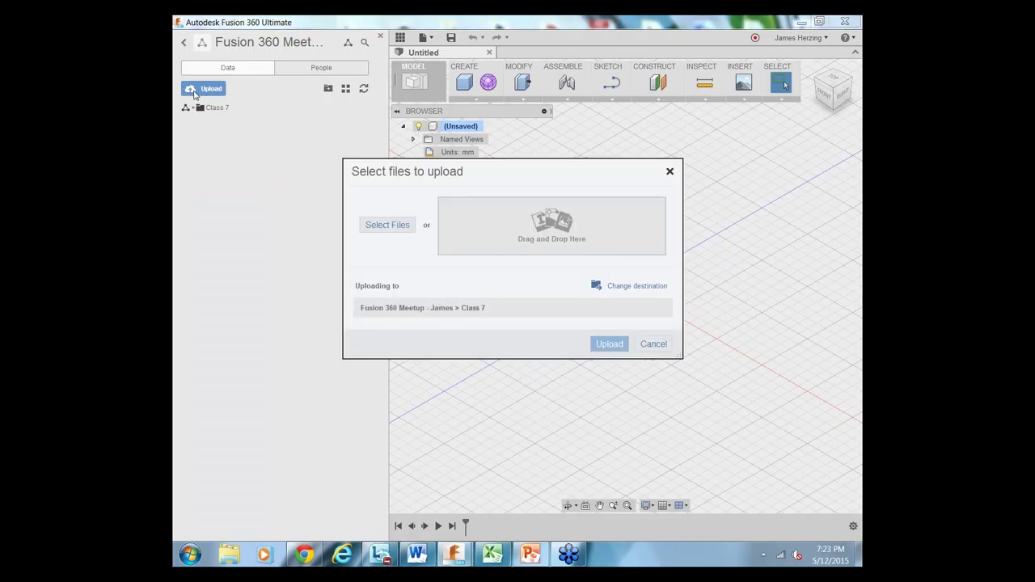
left_click(397, 225)
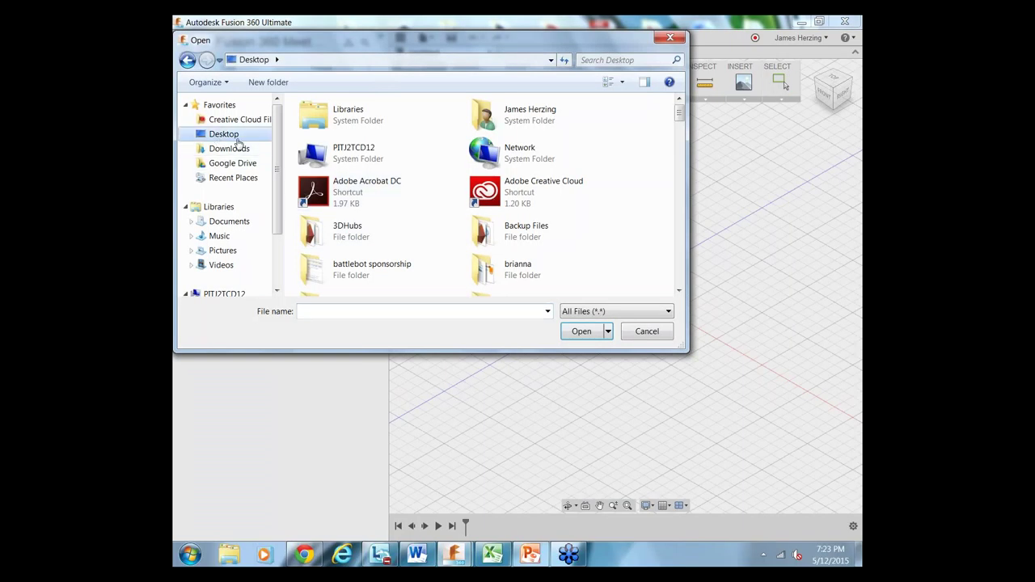
Browse from the Desktop through Marketing Team, Meetup Plan and Meetup Pittsburgh to the Class 7 Material folder.
scroll(638, 240, "down", 3)
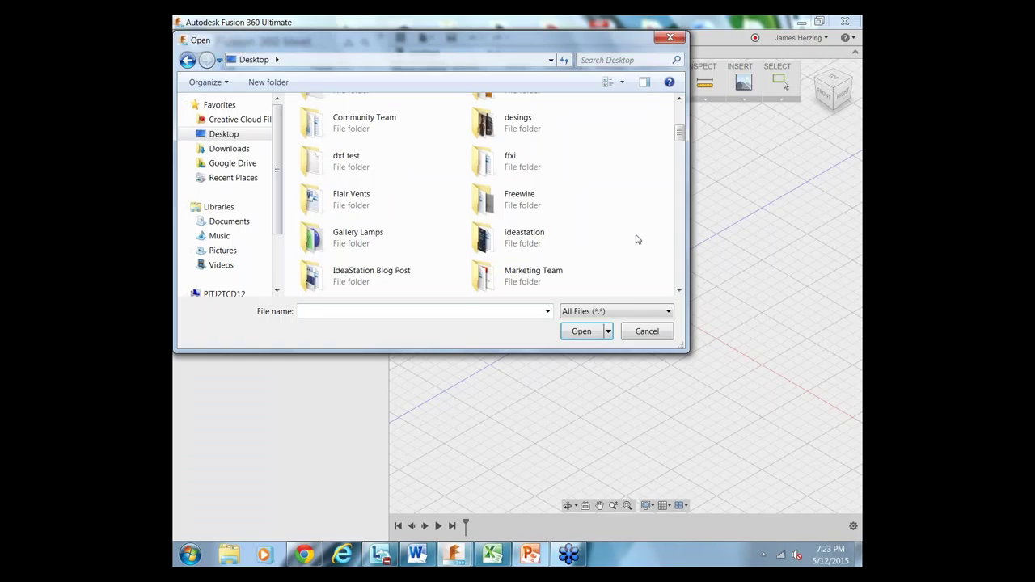
scroll(636, 237, "down", 2)
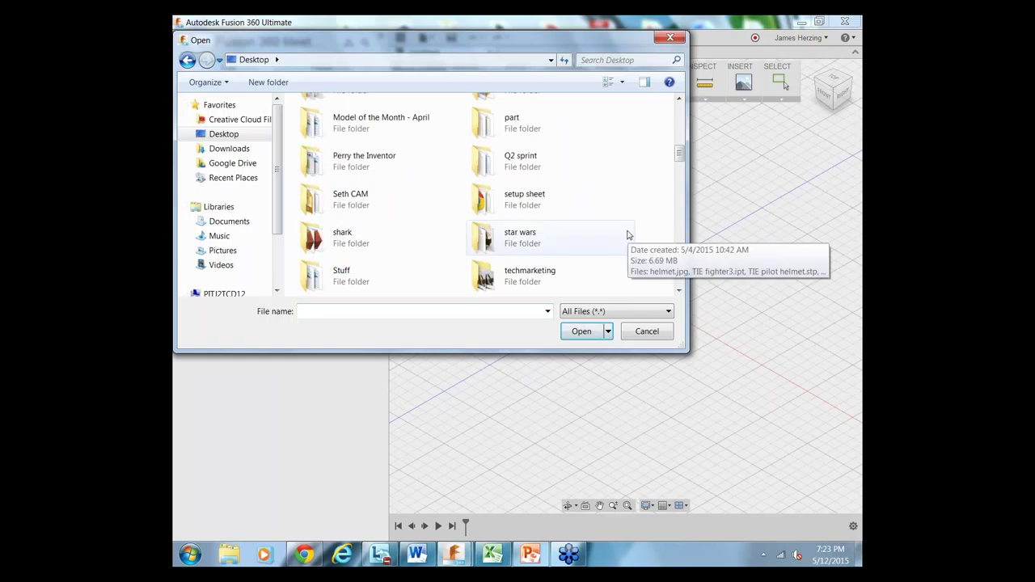
scroll(627, 233, "up", 2)
scroll(628, 232, "up", 1)
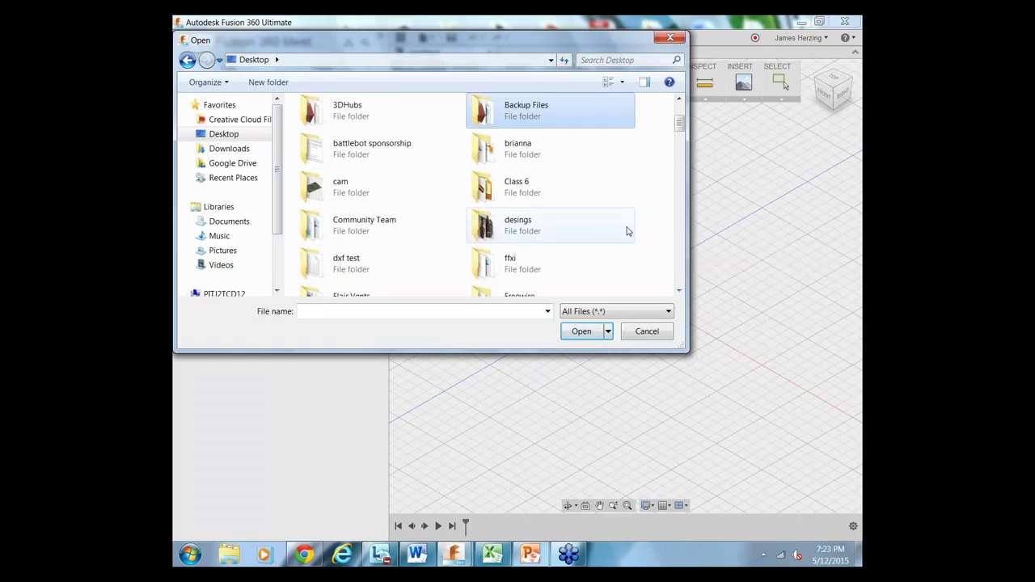
scroll(628, 233, "down", 1)
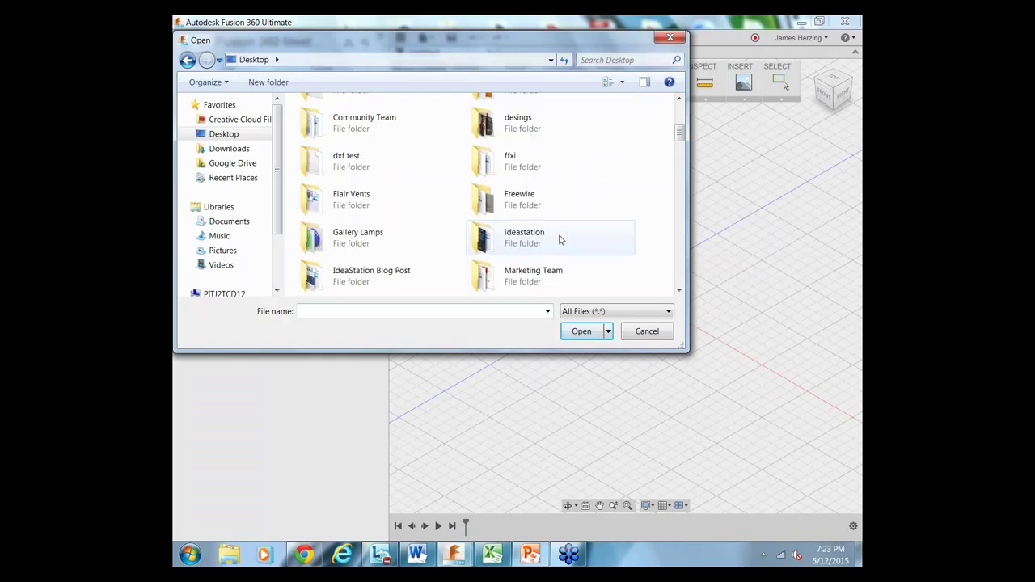
left_click(679, 290)
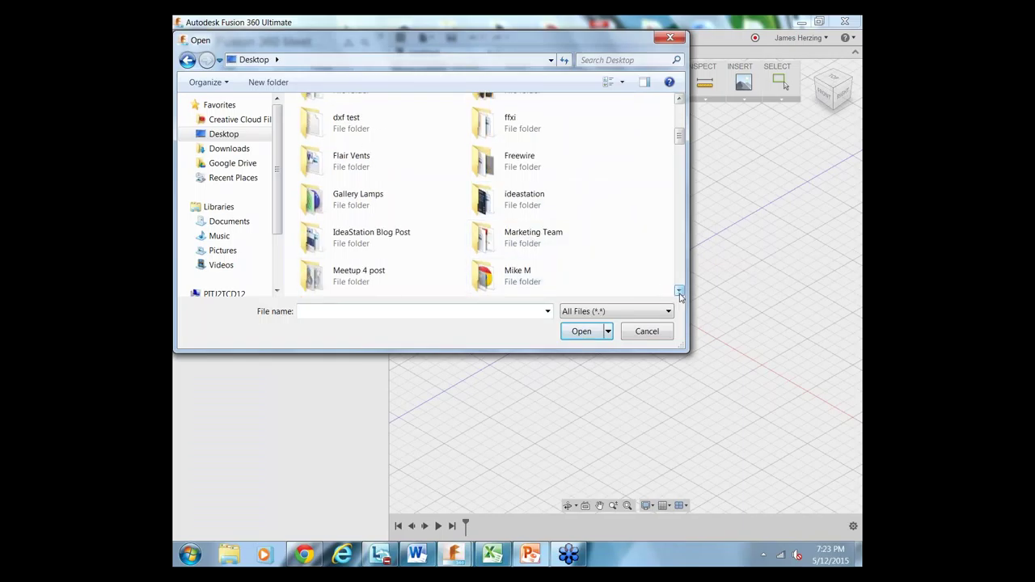
double_click(512, 250)
left_click(363, 268)
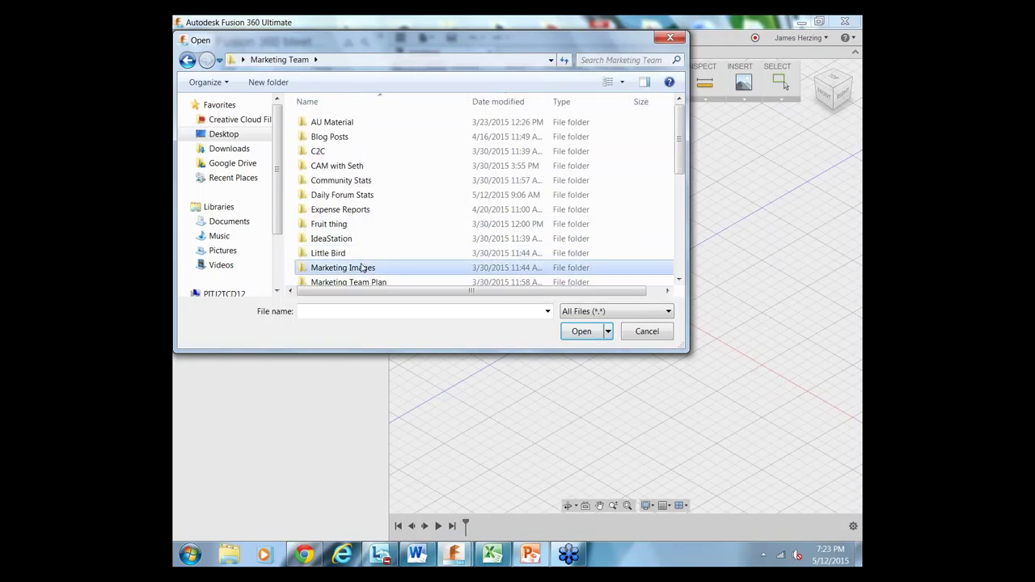
scroll(362, 266, "down", 1)
double_click(361, 266)
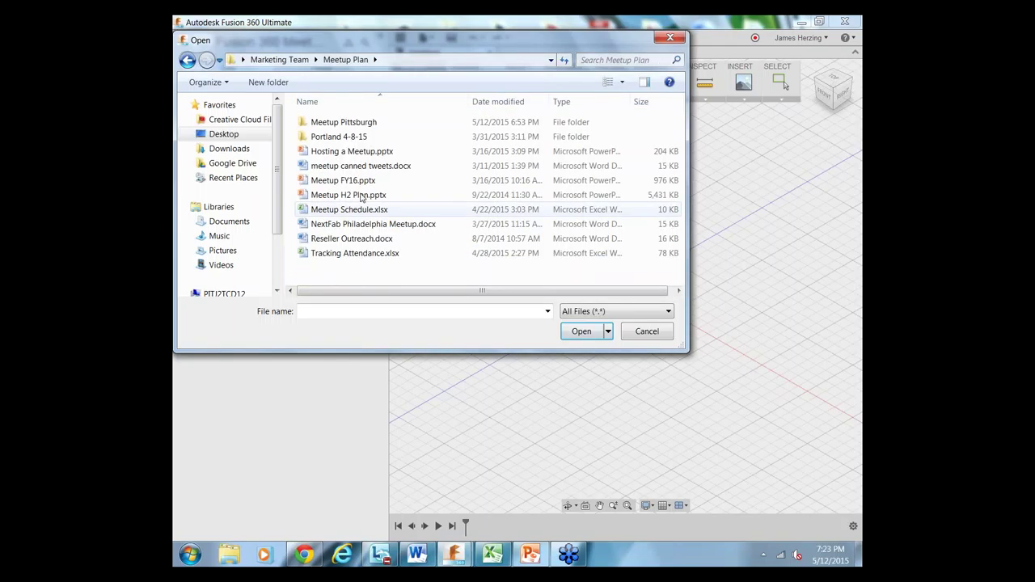
double_click(358, 122)
double_click(339, 239)
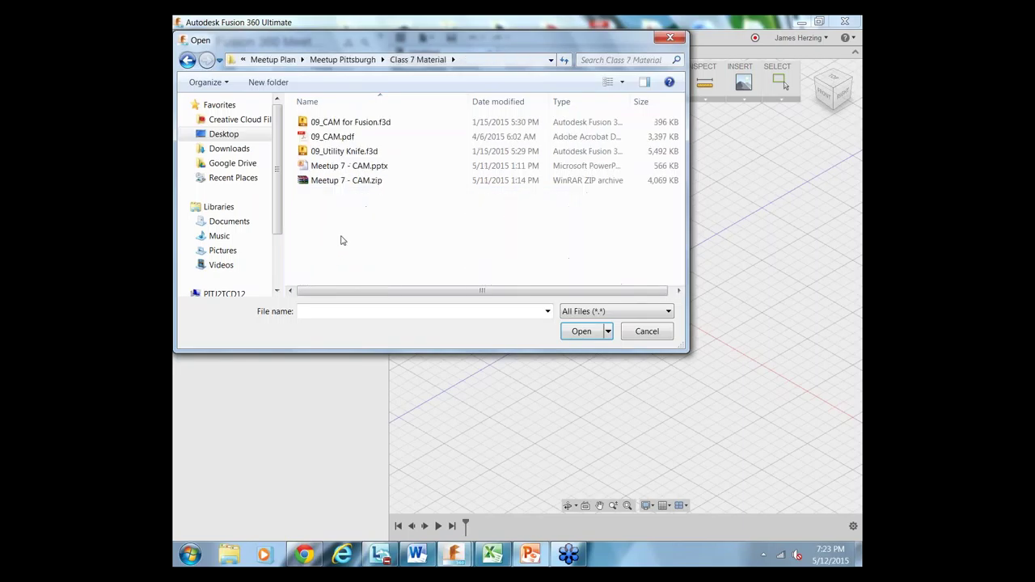
Upload 09_CAM for Fusion.f3d to the Class 7 folder and close the upload progress once it completes.
double_click(347, 123)
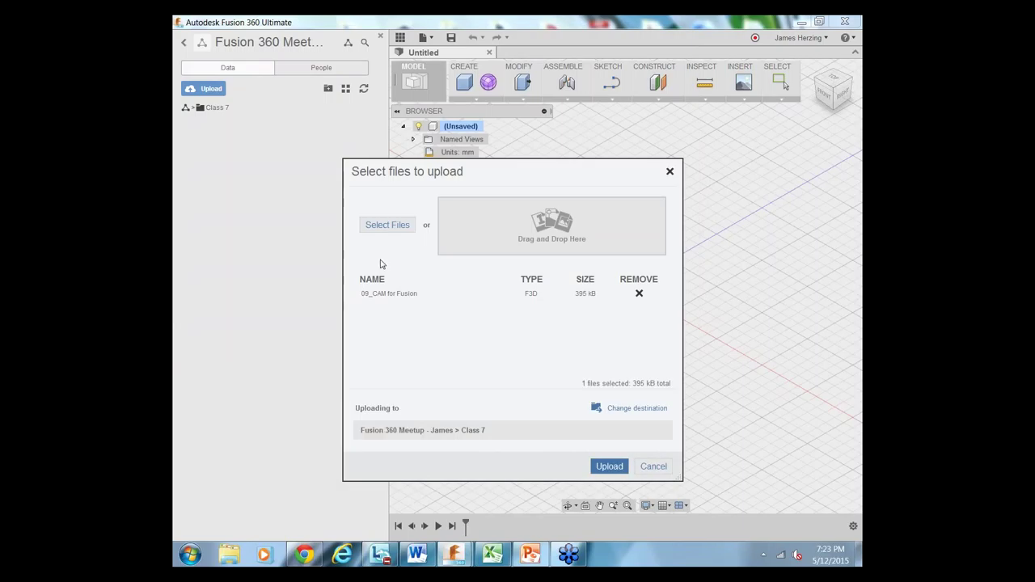
left_click(611, 467)
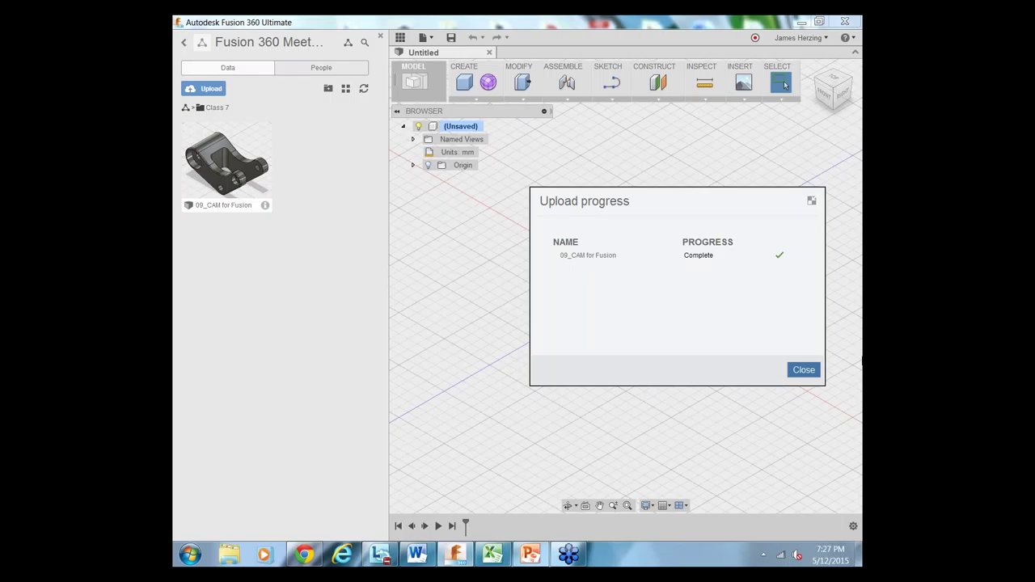
left_click(791, 369)
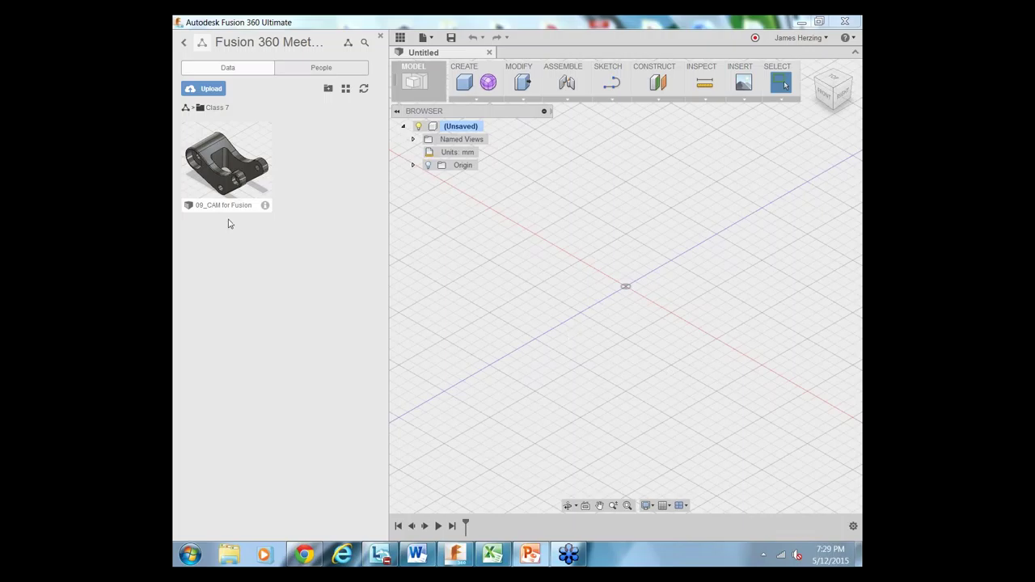
Open the uploaded 09_CAM for Fusion design and hide the project data list.
right_click(252, 180)
left_click(267, 184)
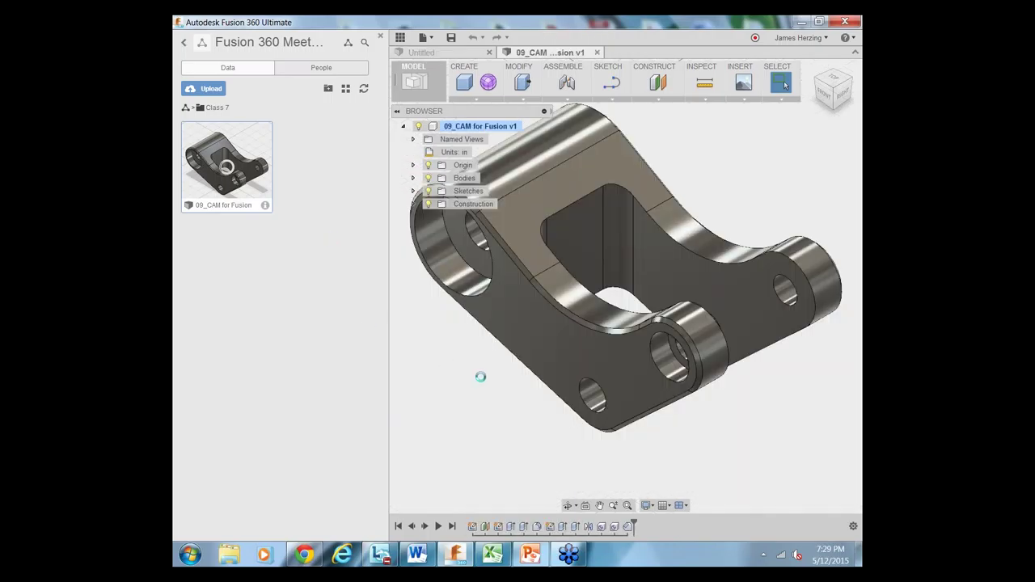
scroll(603, 422, "down", 5)
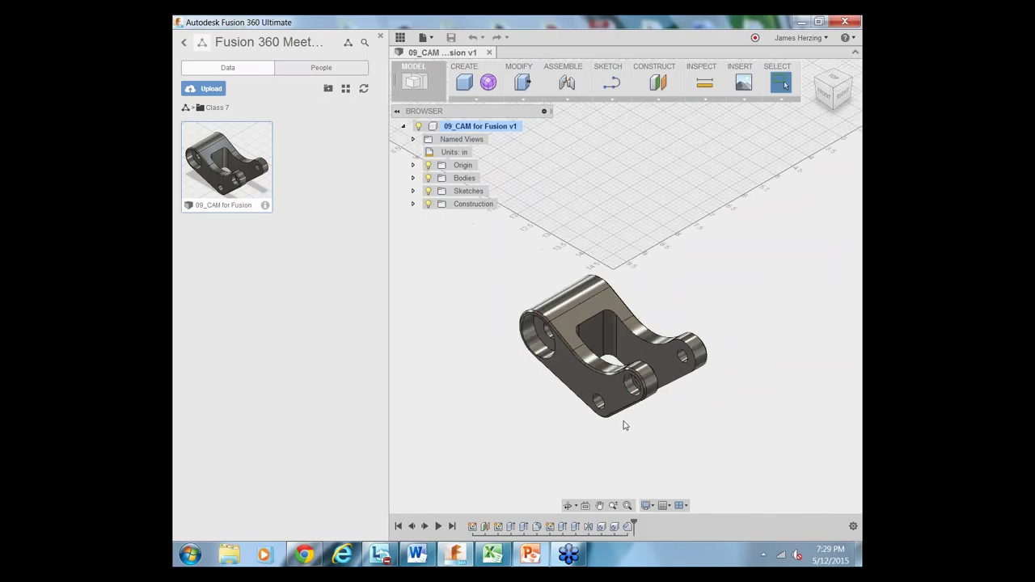
scroll(481, 471, "up", 1)
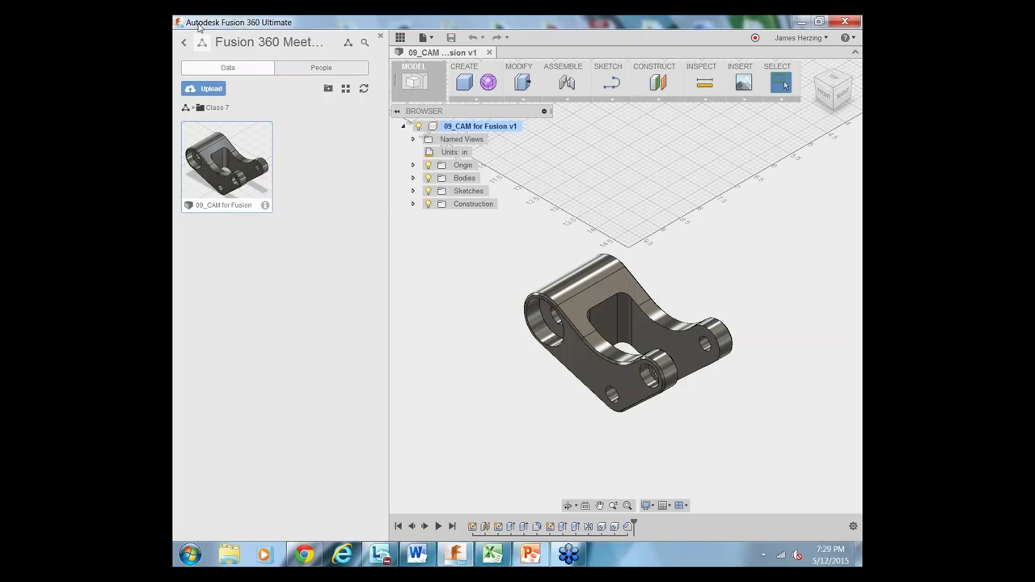
left_click(380, 41)
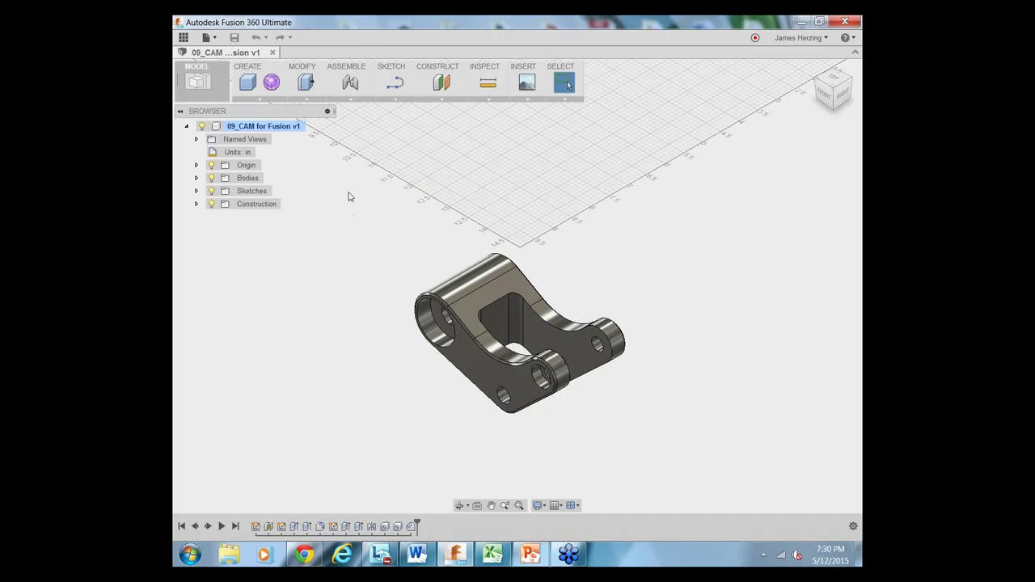
Switch to the CAM workspace and start a new machining setup for the bracket.
left_click(195, 84)
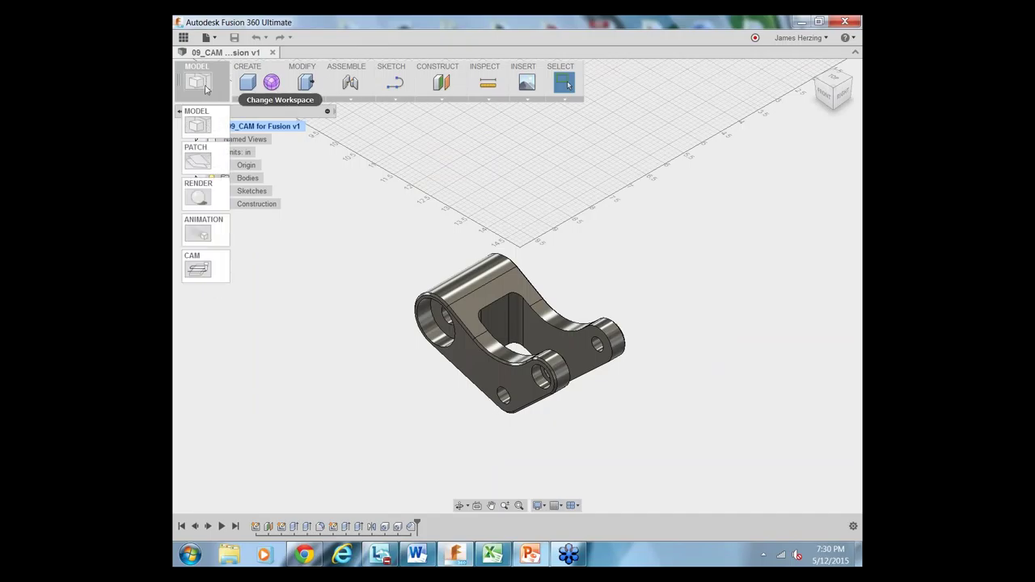
left_click(202, 270)
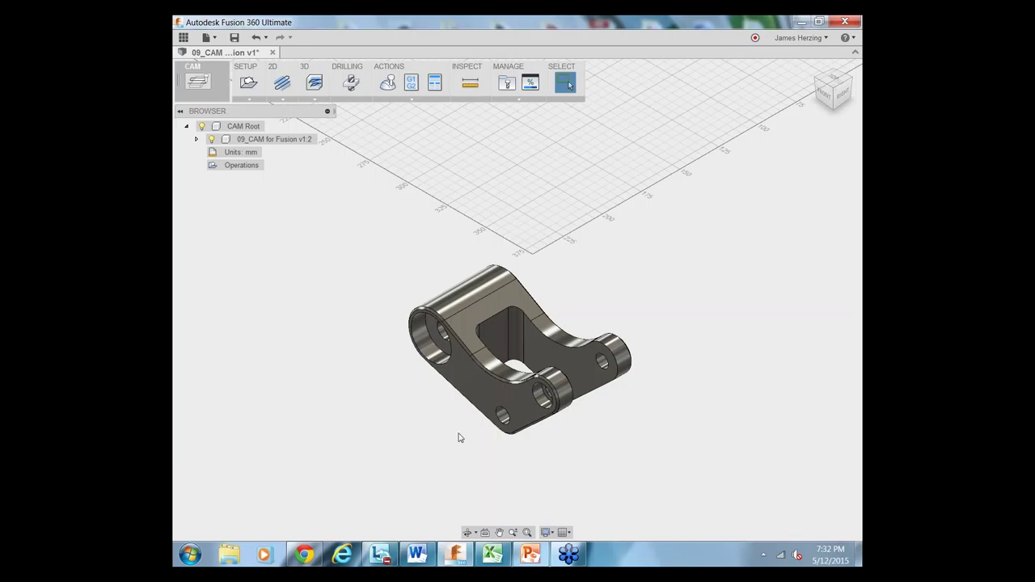
left_click(467, 531)
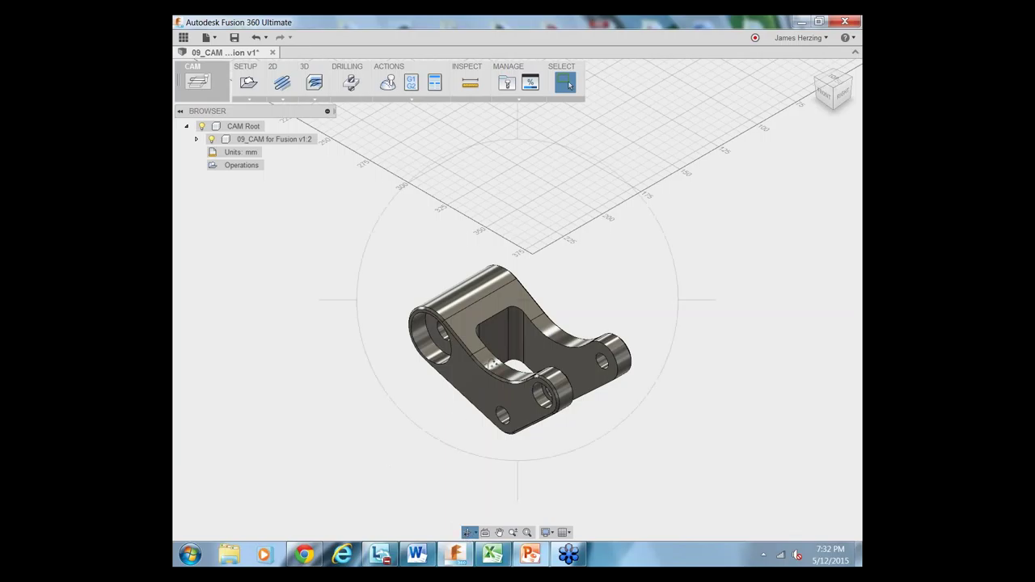
left_click_drag(490, 282, 501, 363)
key("Escape")
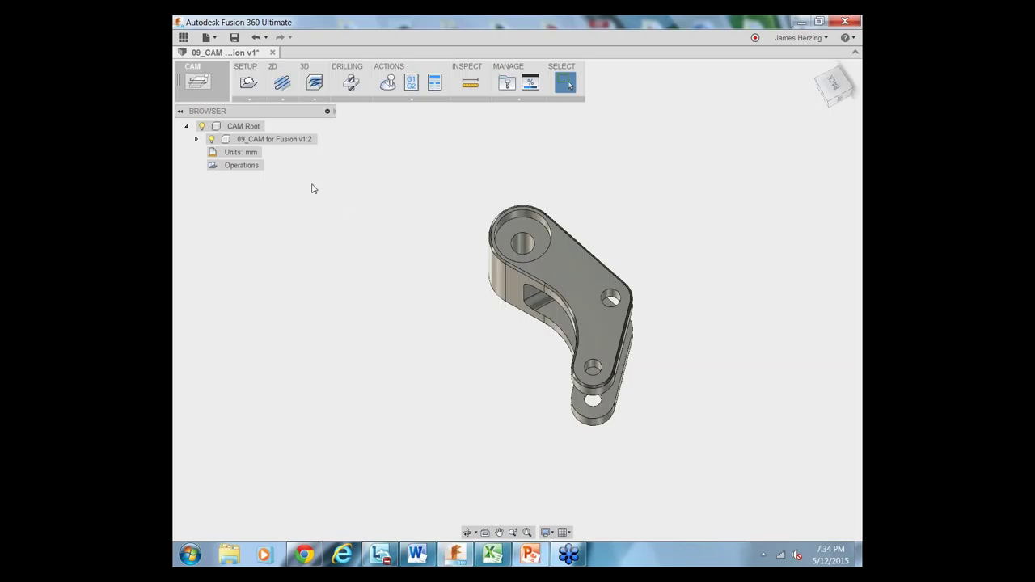
left_click(250, 100)
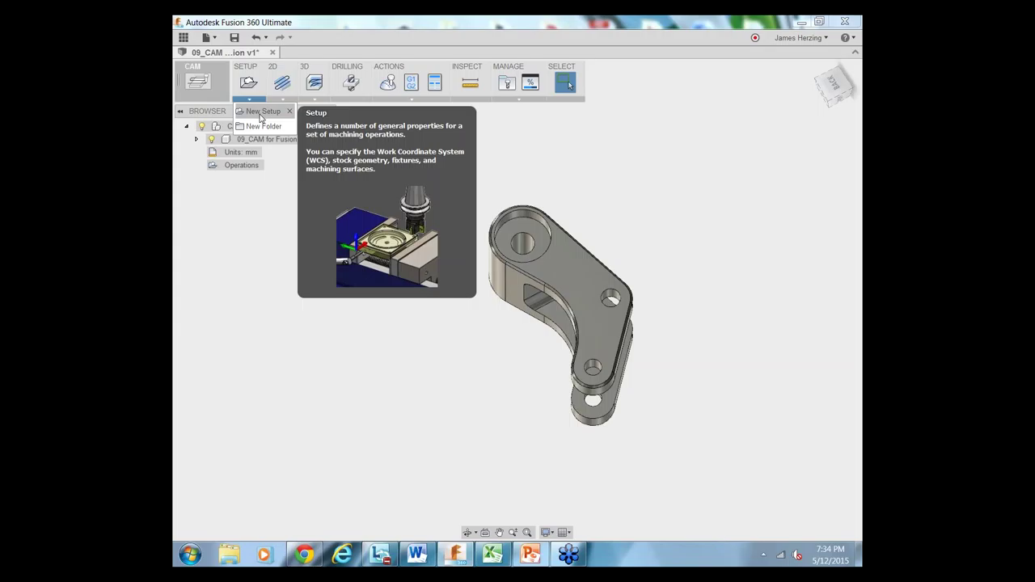
left_click(259, 118)
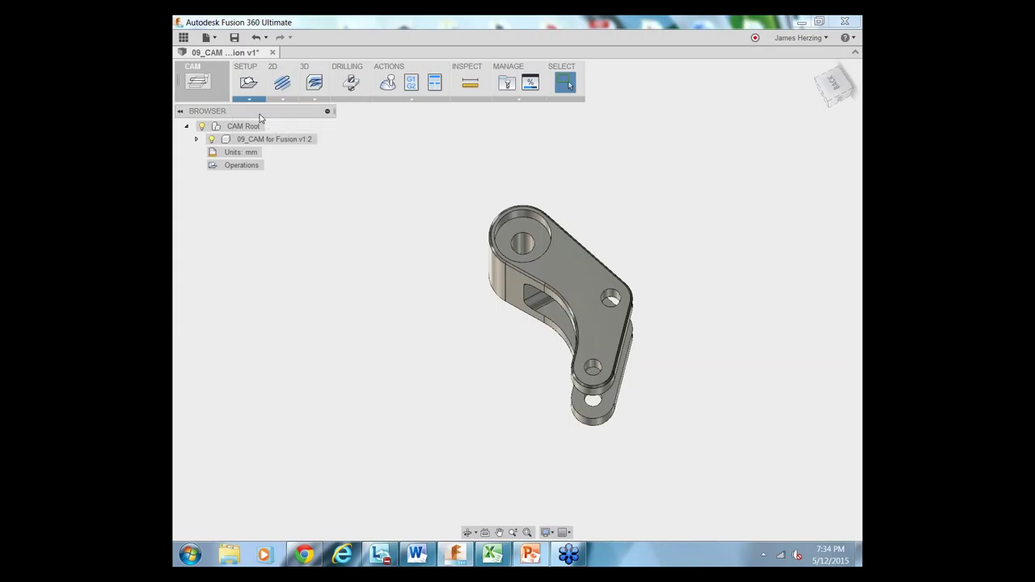
left_click_drag(407, 230, 328, 176)
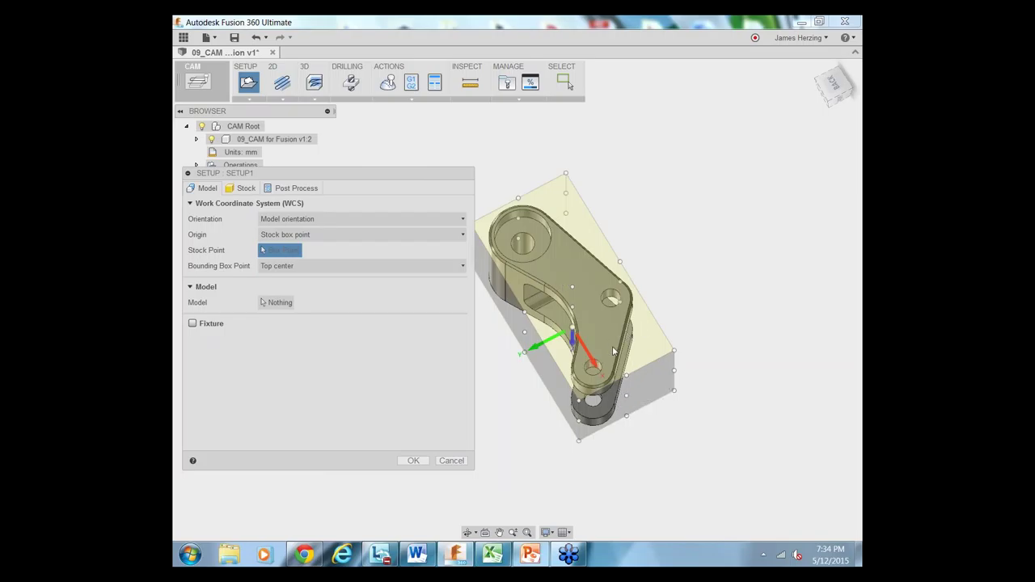
Place the work coordinate origin on the stock box's far upper corner and flip the Z axis to point out of the stock.
left_click(566, 175)
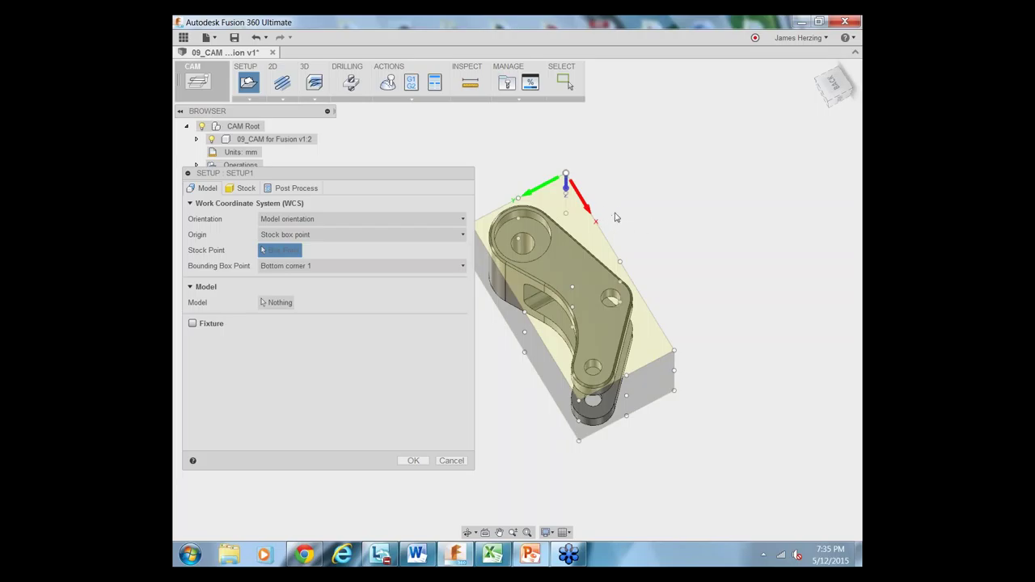
left_click(566, 192)
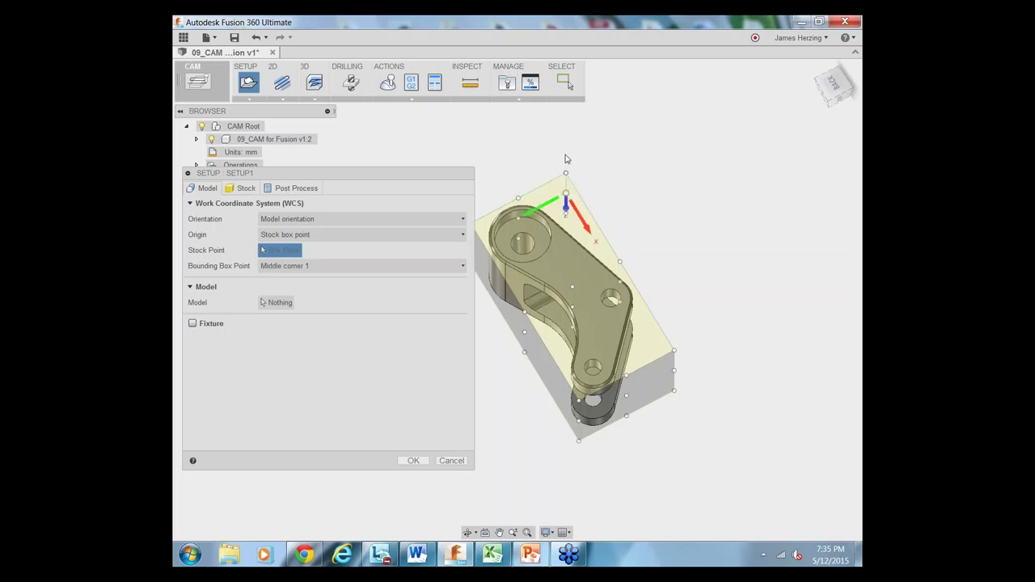
left_click(566, 172)
scroll(567, 214, "up", 2)
scroll(566, 176, "up", 3)
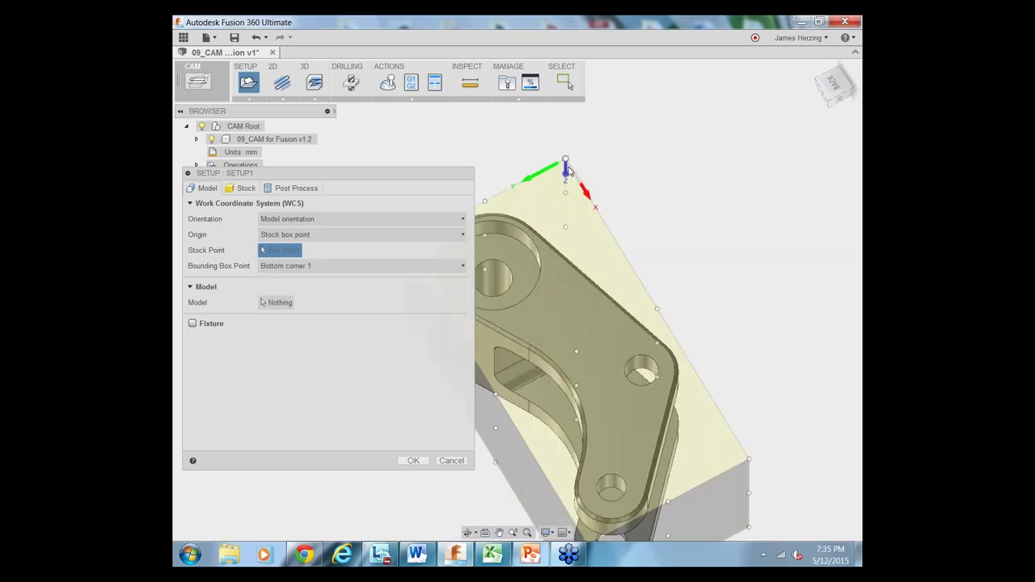
left_click(567, 176)
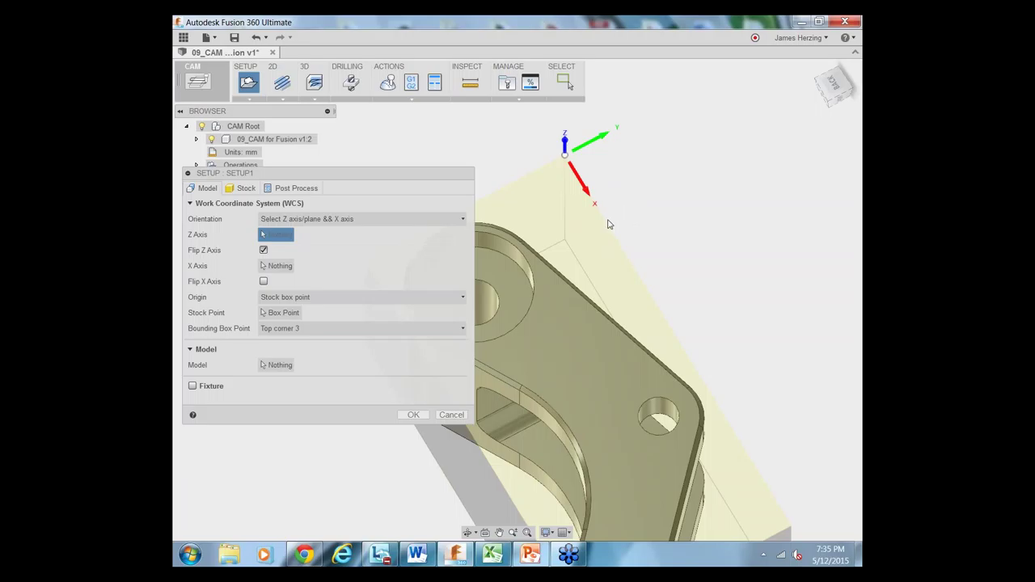
Discard the current setup and start a new one with its origin on the stock's far upper corner and the Z axis flipped.
scroll(695, 243, "down", 5)
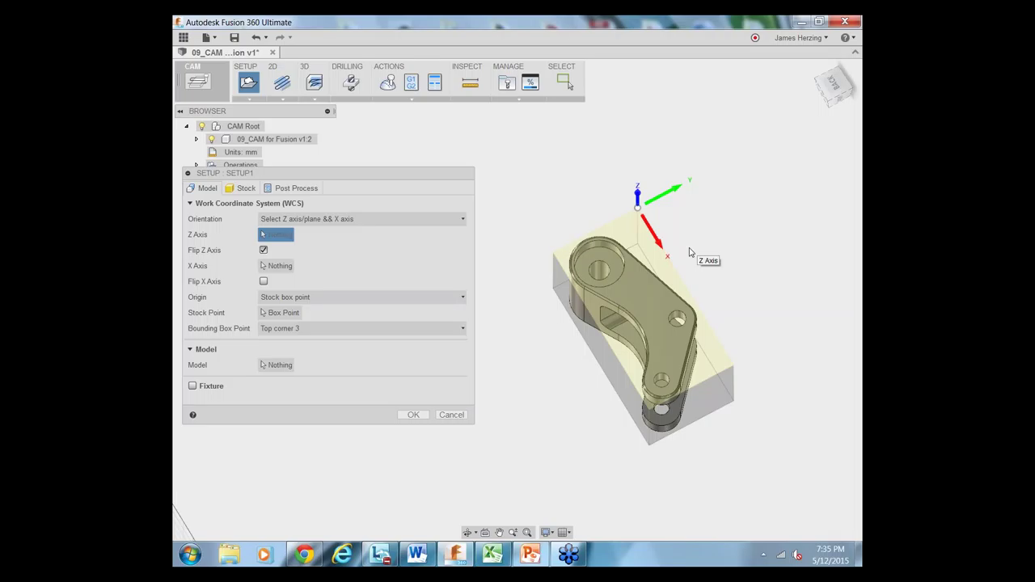
left_click(451, 414)
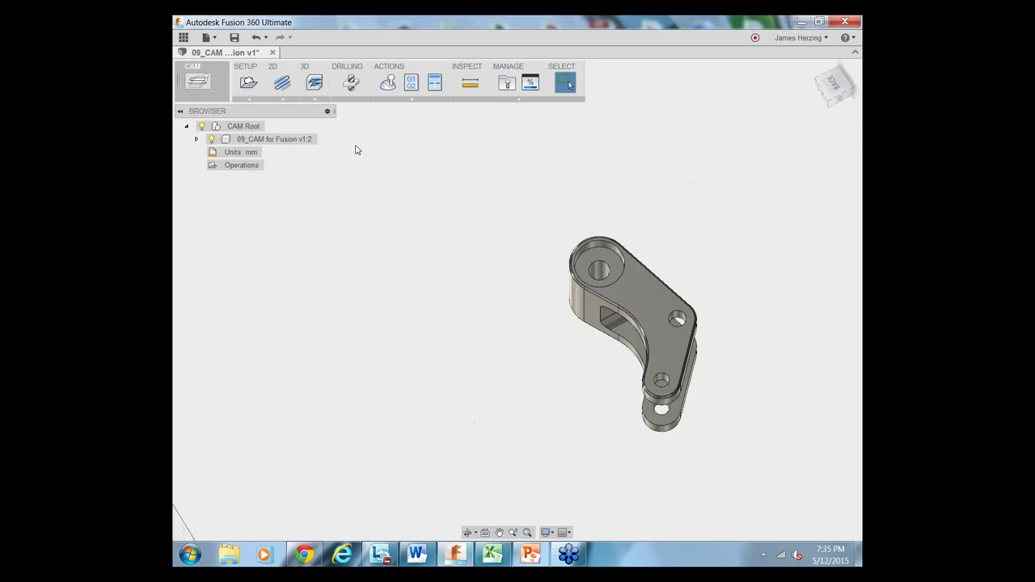
left_click(248, 99)
left_click(261, 112)
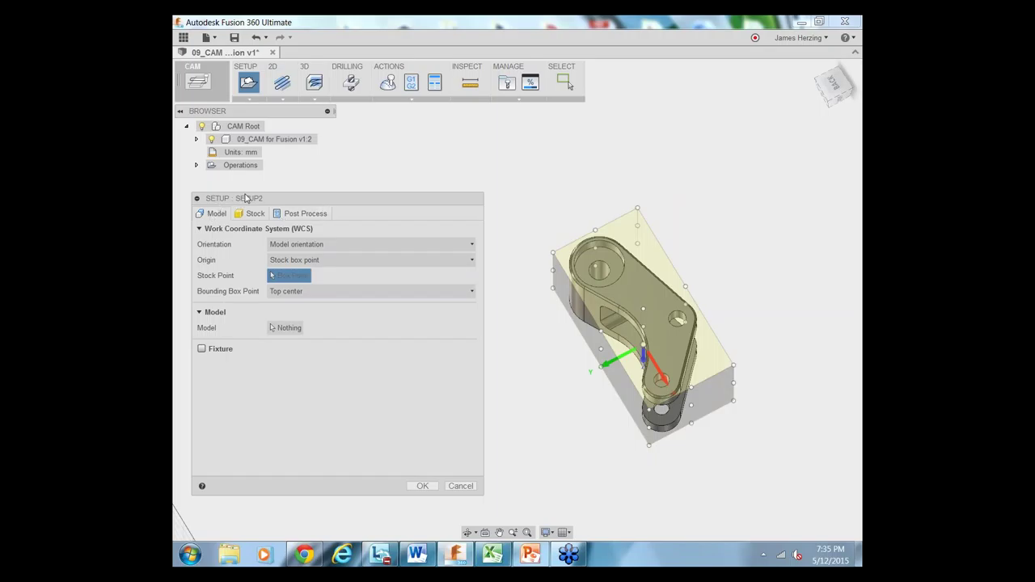
left_click(637, 210)
scroll(638, 236, "up", 5)
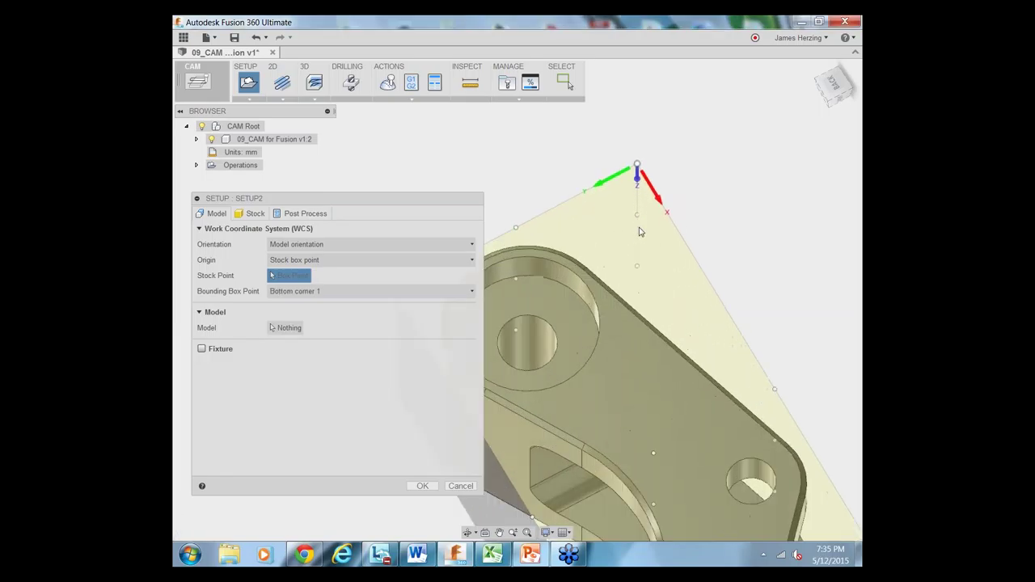
left_click(640, 188)
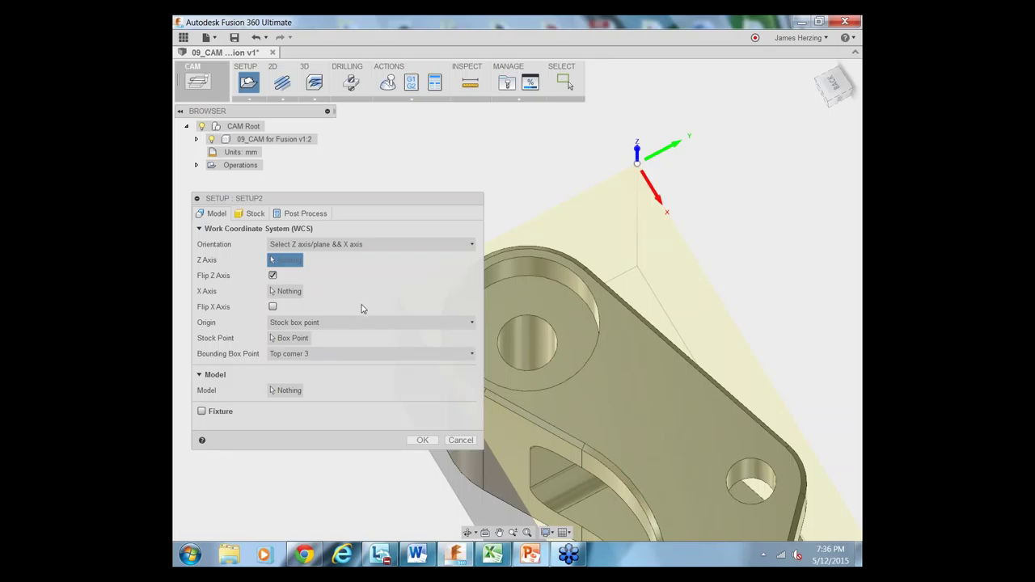
Define the setup's stock as a relative size box with a side offset of .15in.
left_click(253, 217)
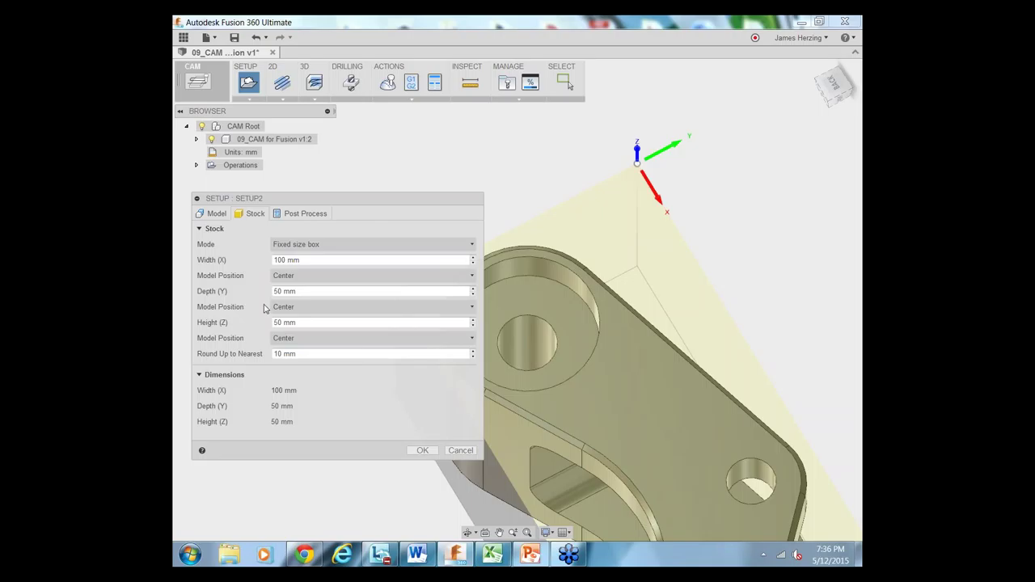
scroll(632, 337, "up", 8)
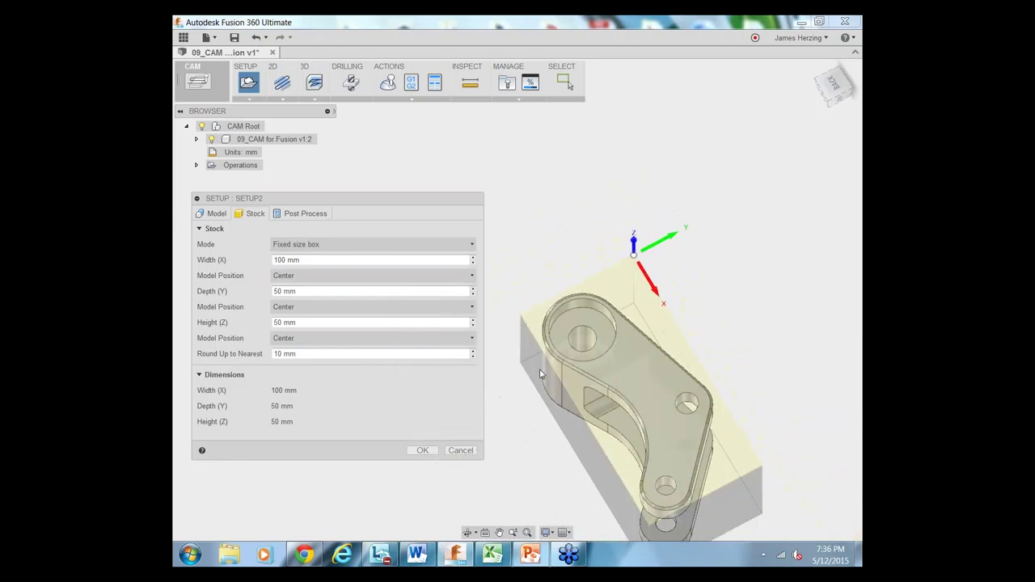
left_click(323, 245)
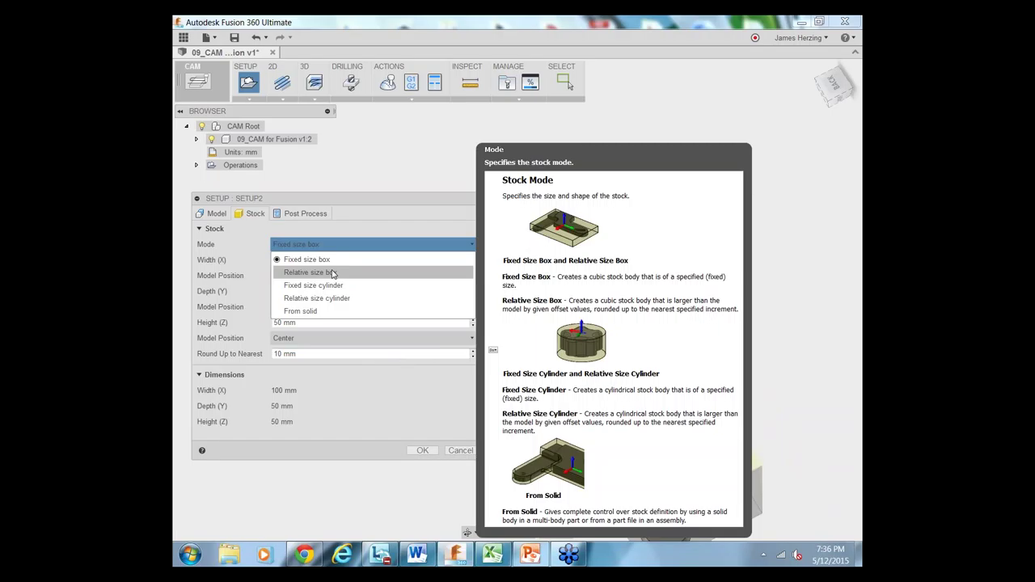
left_click(332, 274)
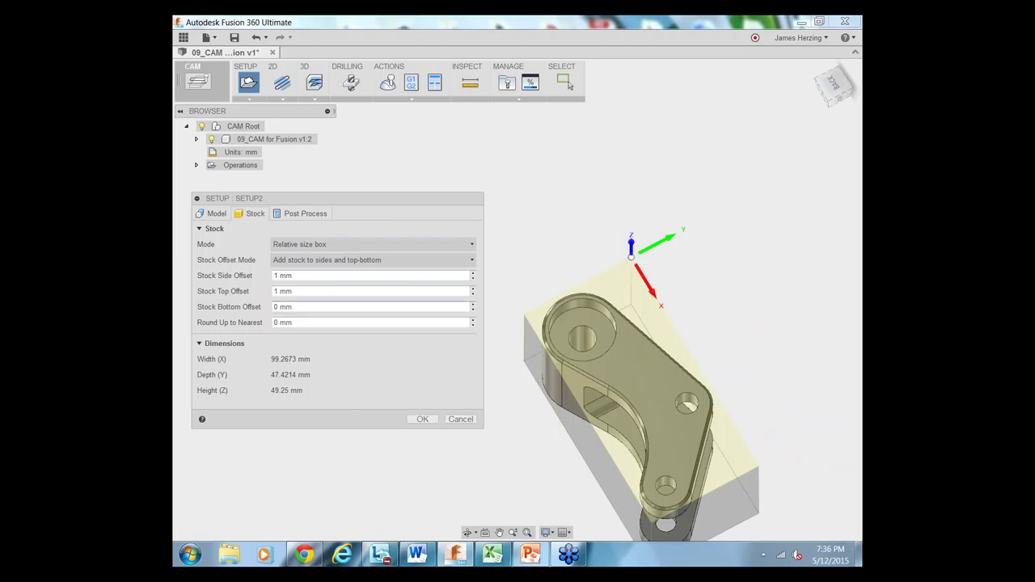
left_click(299, 276)
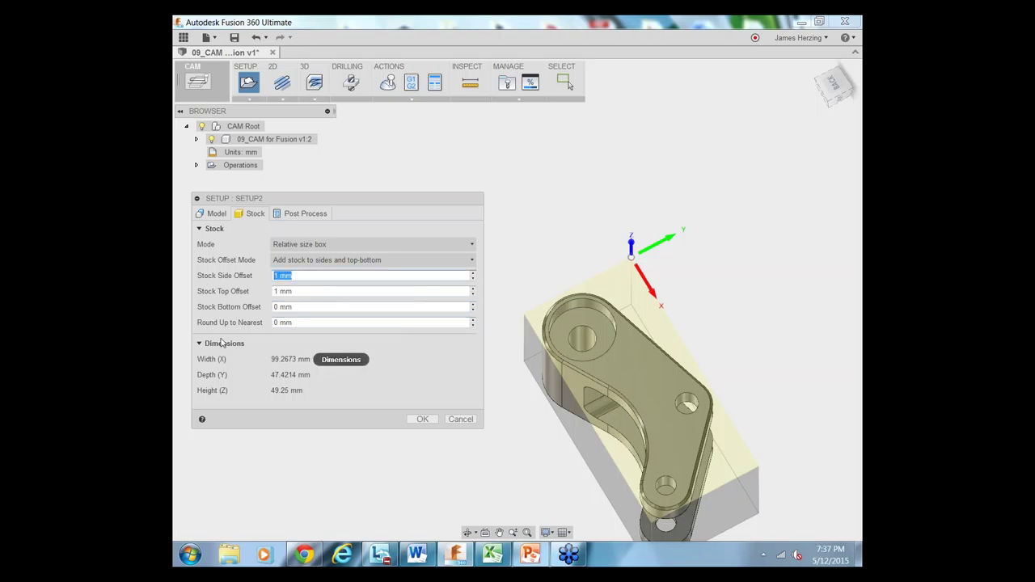
type(".15")
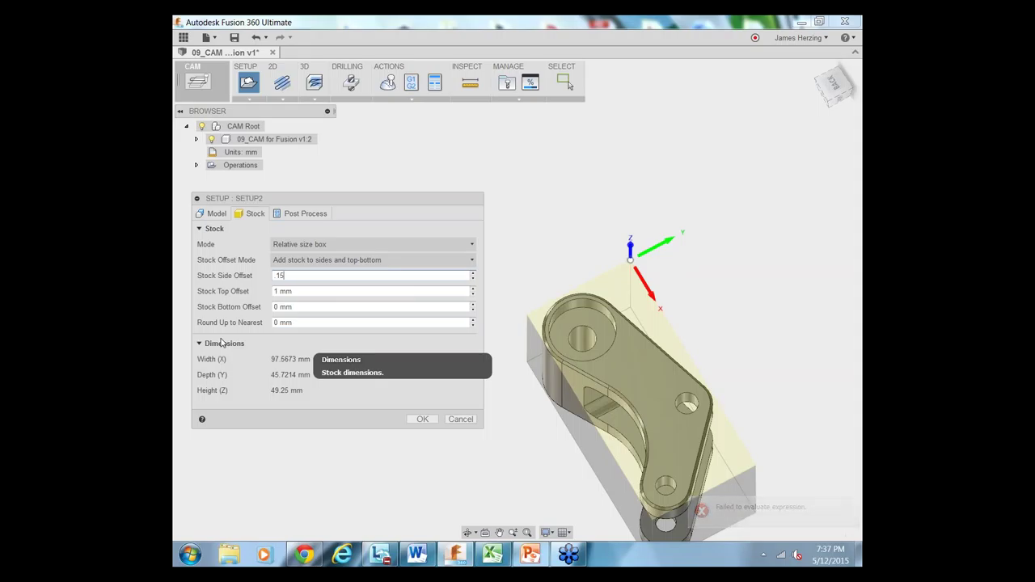
type("in")
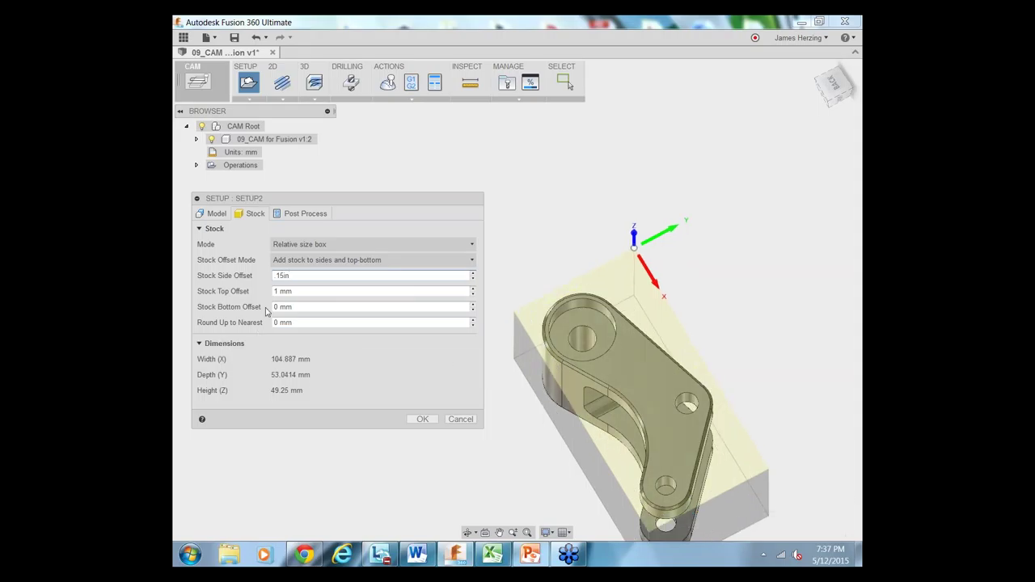
Set the stock top and bottom offsets to .5in each and finish the setup.
key("Tab")
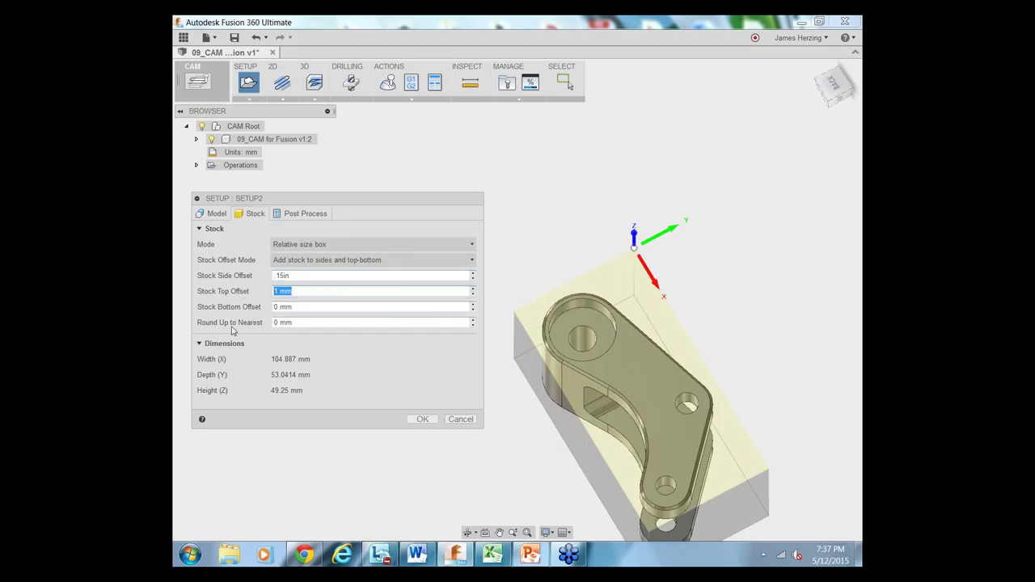
type(".5in")
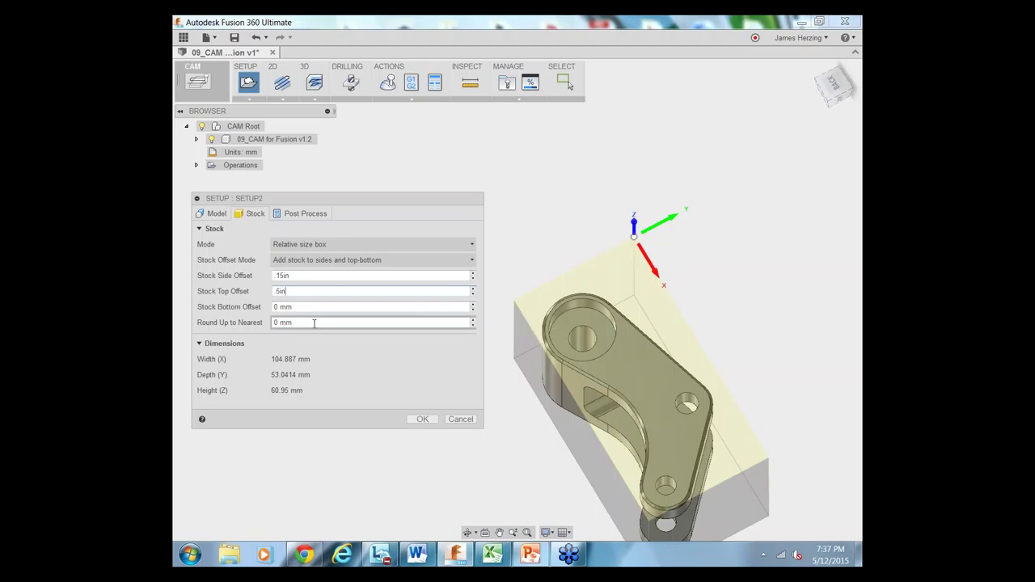
key("Tab")
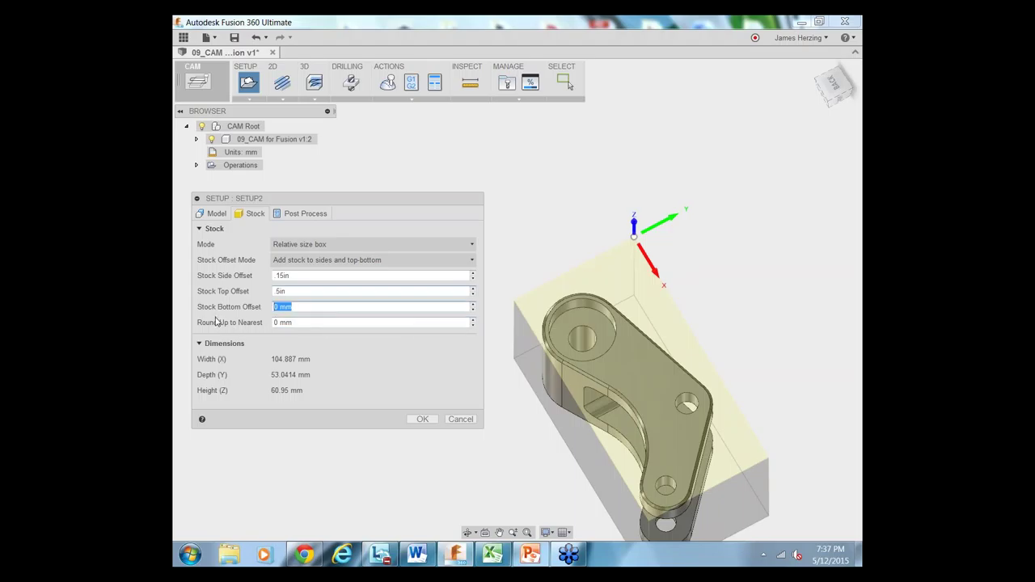
type(".5in")
key("Return")
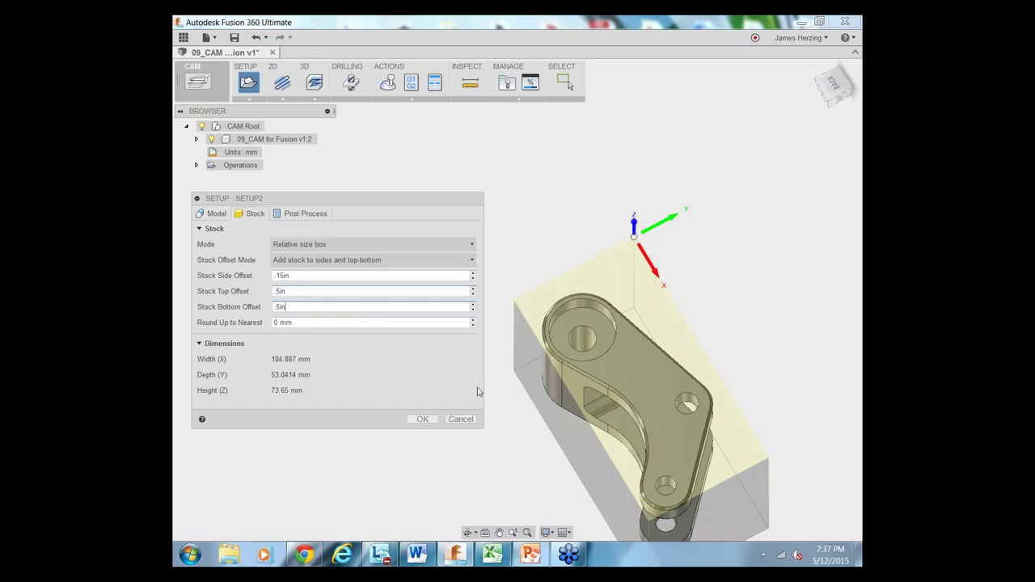
left_click(422, 419)
Reopen Setup2 for editing and review its stock offsets and dimensions.
right_click(234, 179)
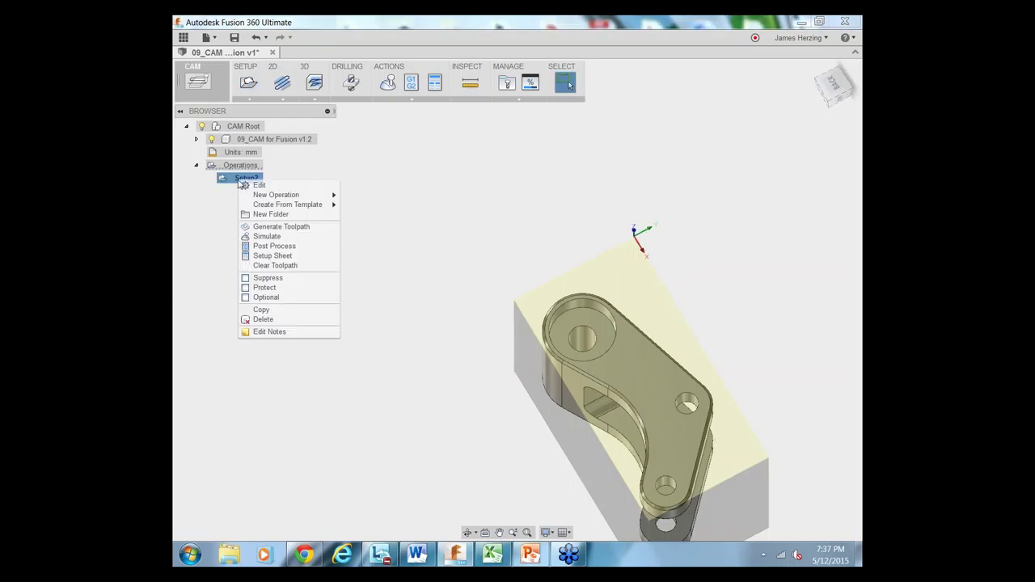
left_click(258, 186)
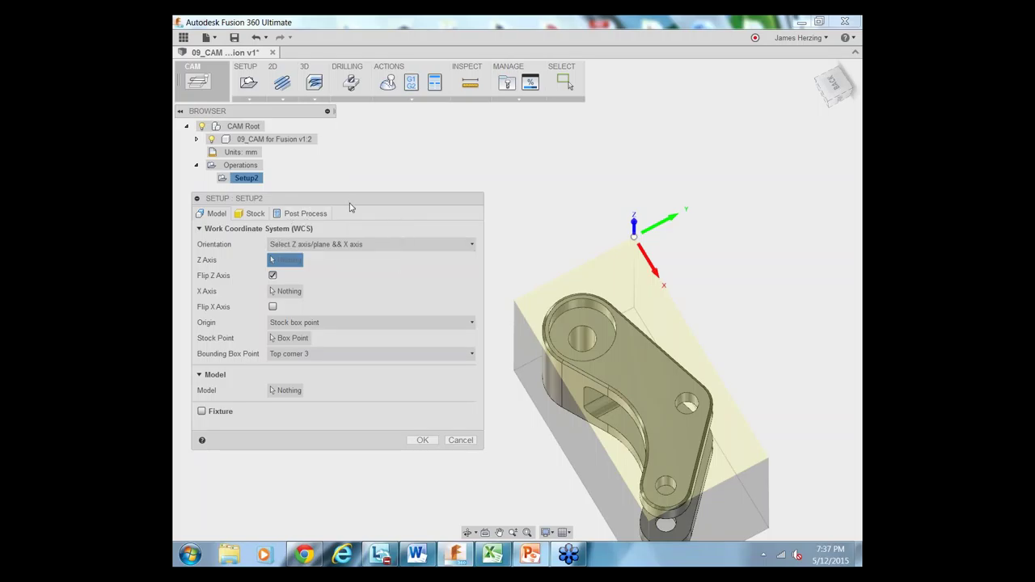
left_click(254, 214)
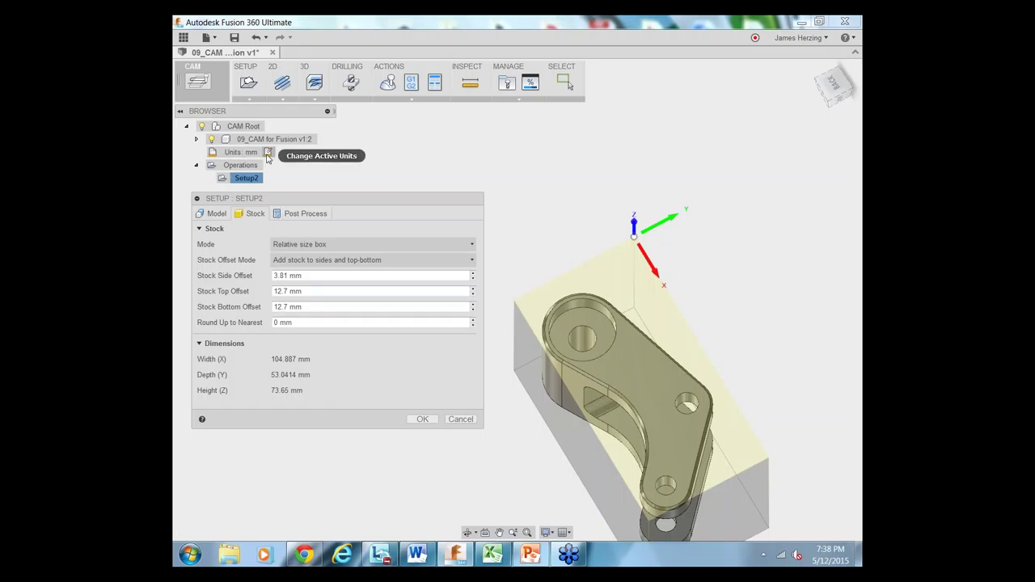
Check the default units for new CAM toolpaths in the preferences, and close the setup settings.
left_click(826, 38)
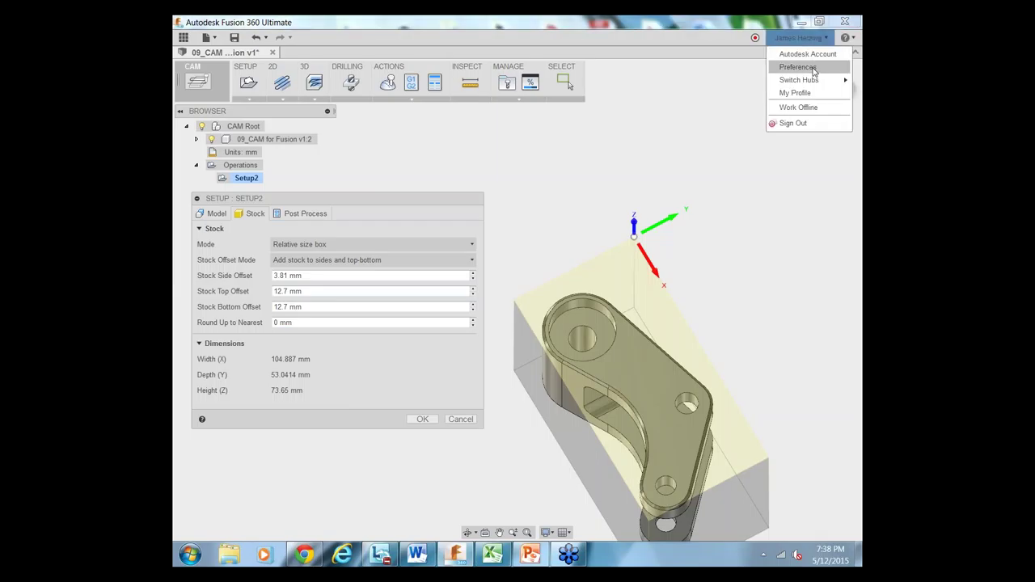
left_click(813, 68)
left_click(327, 280)
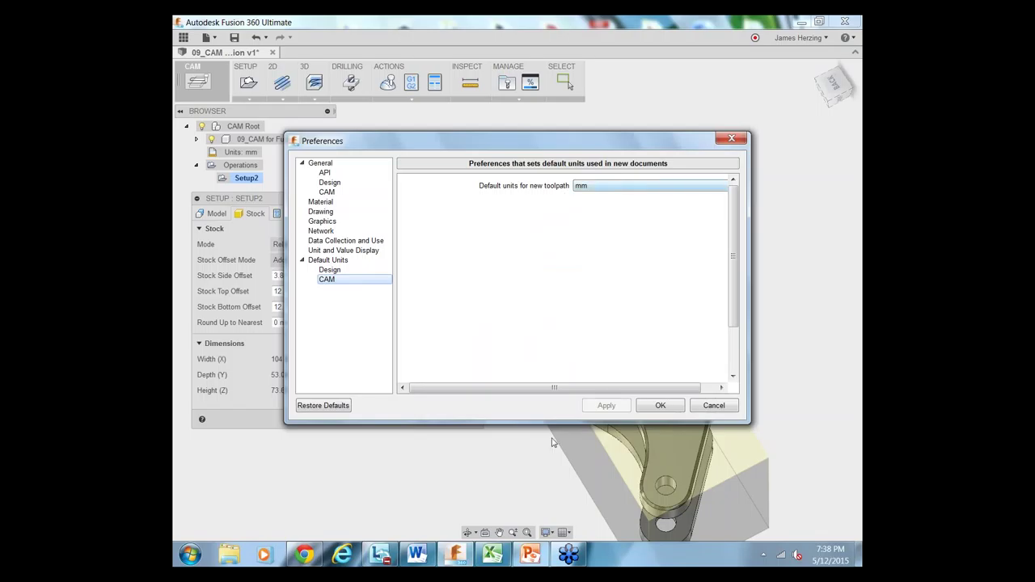
left_click(660, 405)
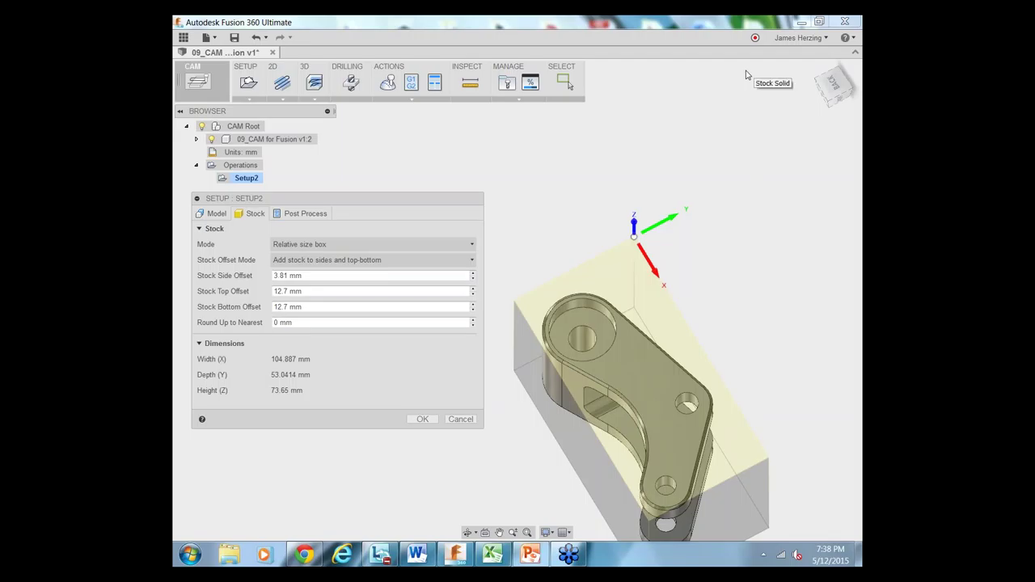
left_click(826, 38)
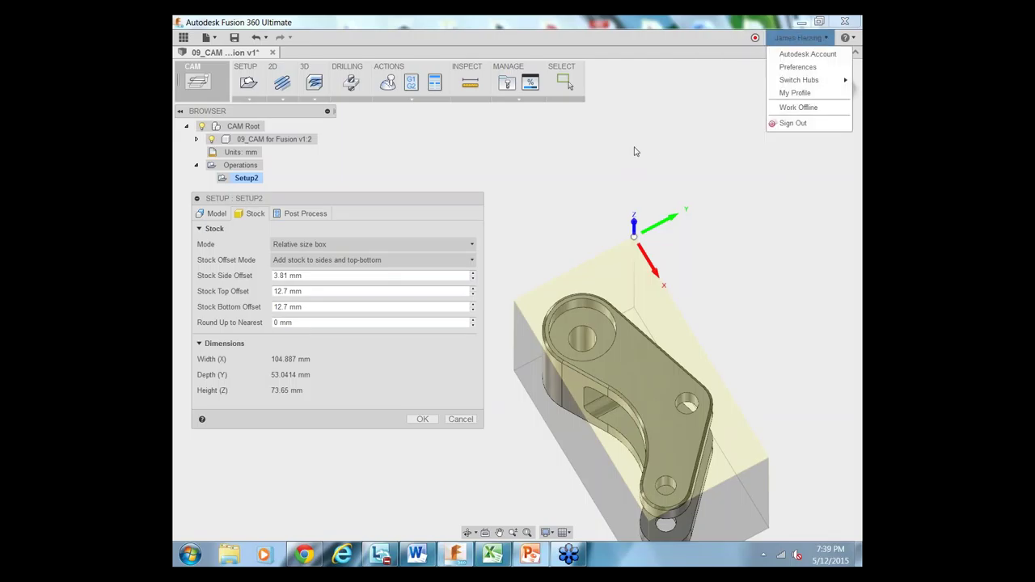
left_click(607, 19)
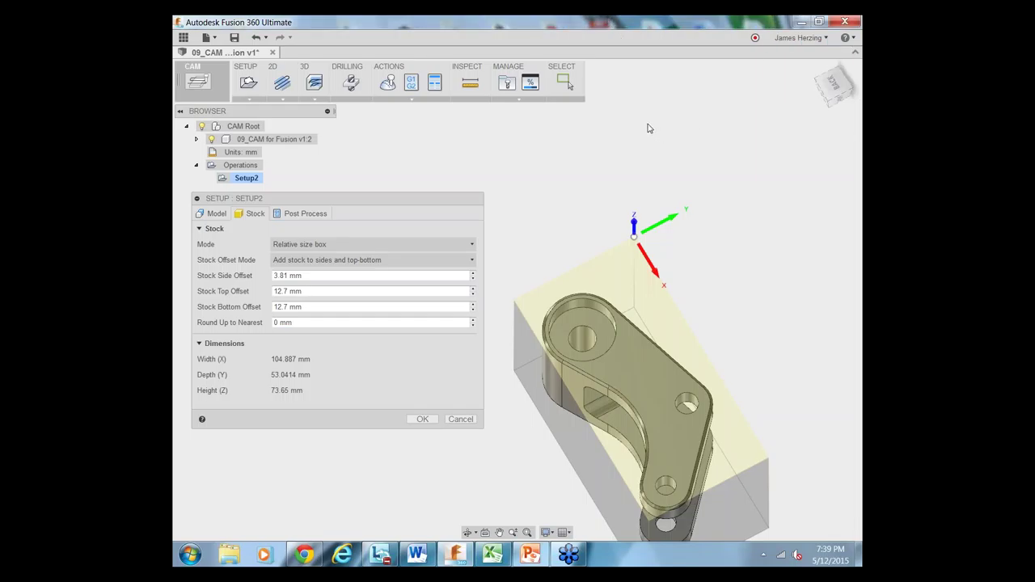
left_click(422, 419)
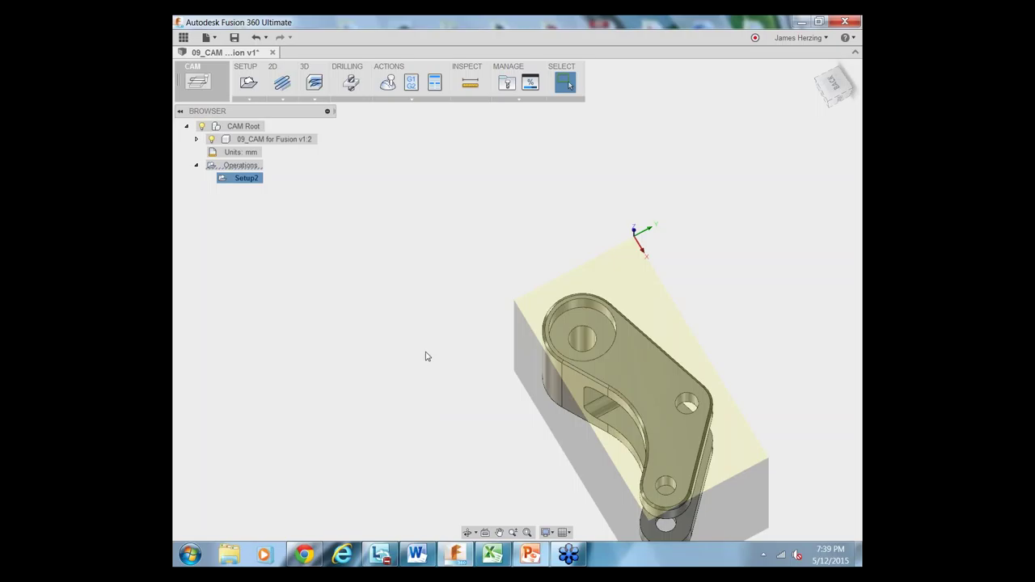
Start a 2D Face operation and assign it the #1 - Ø2" face mill from the Tutorial (Inch) library.
left_click(283, 100)
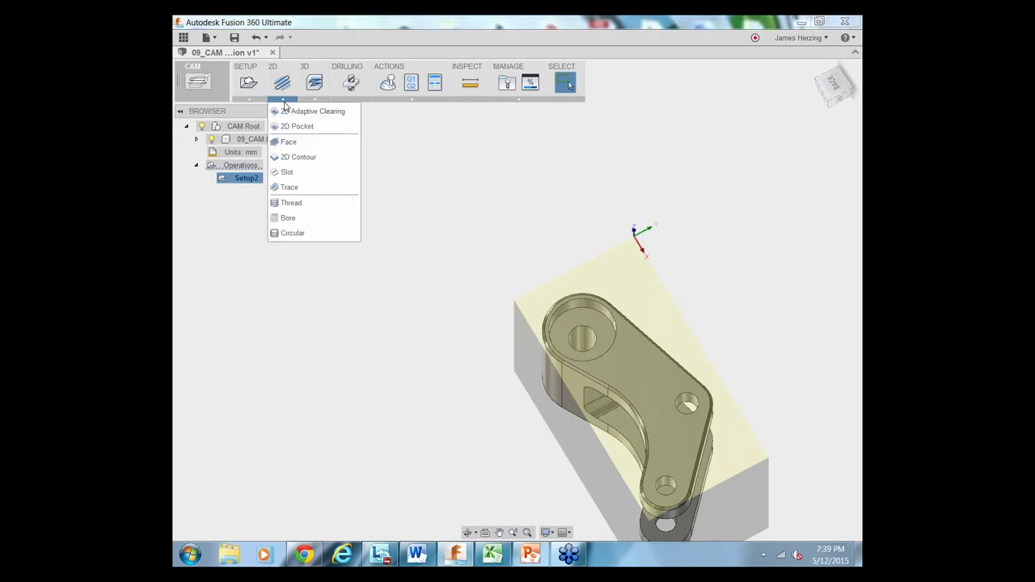
left_click(310, 145)
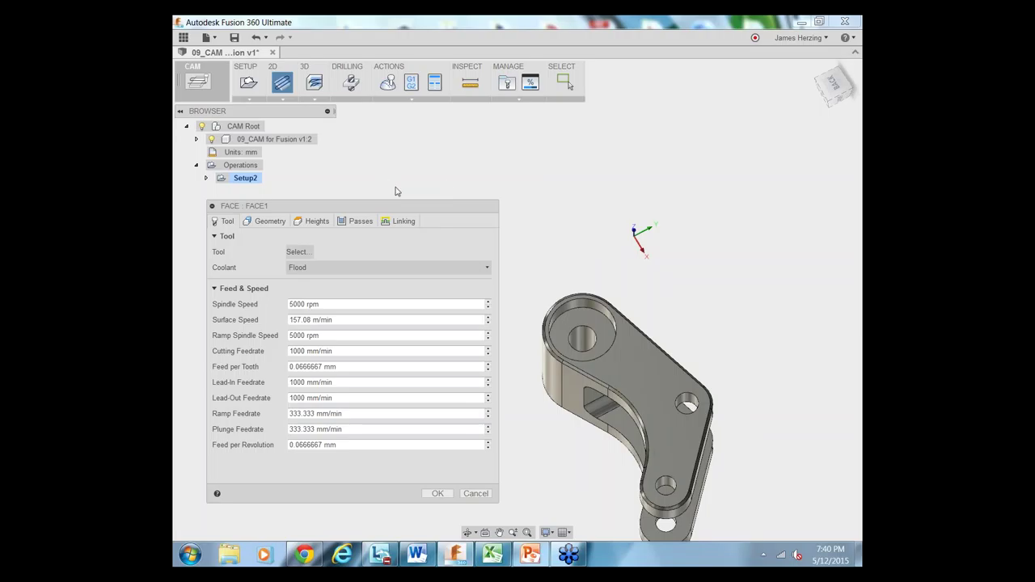
left_click(303, 254)
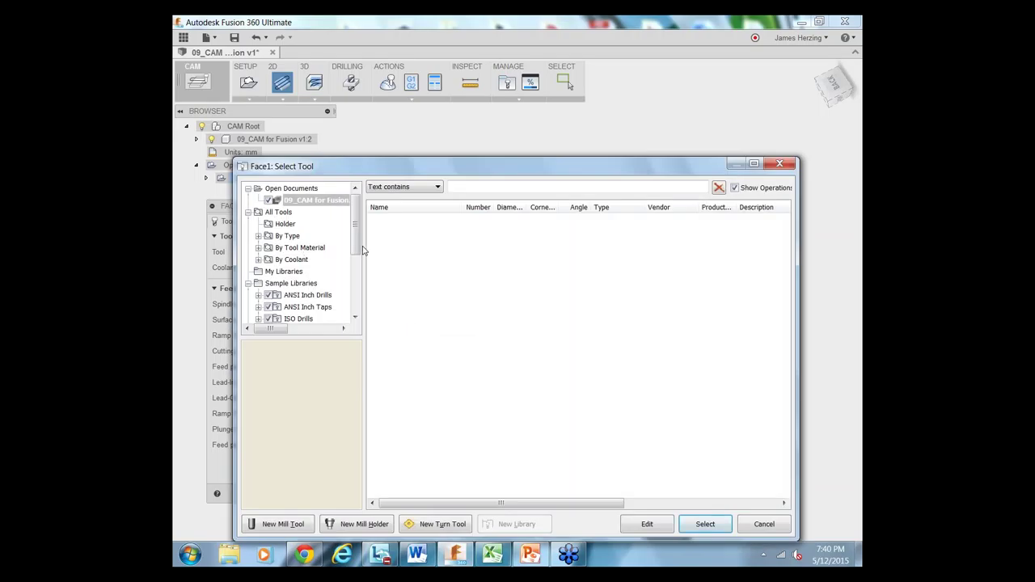
left_click_drag(355, 246, 349, 212)
left_click_drag(356, 226, 356, 296)
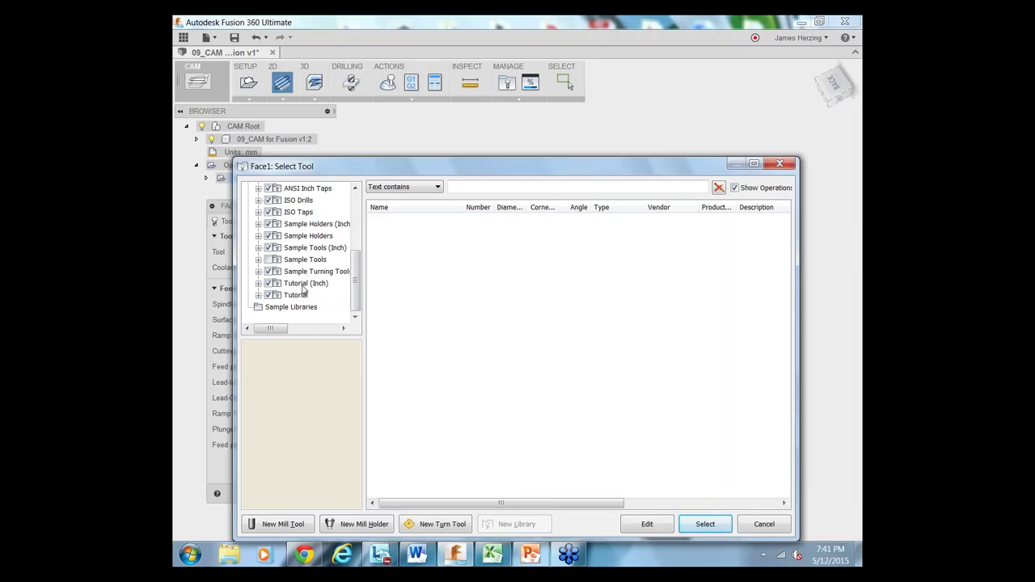
left_click(304, 284)
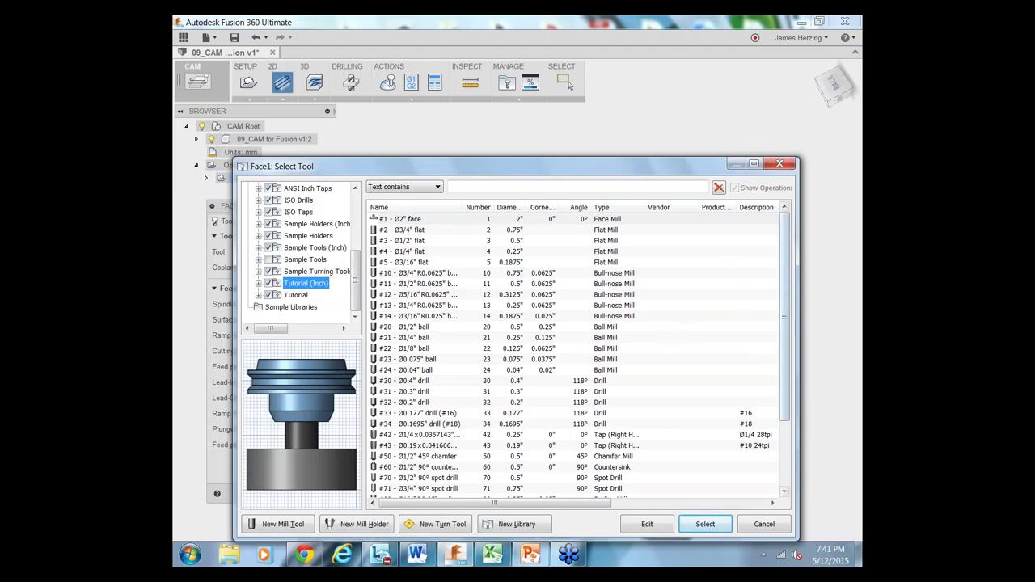
left_click(767, 219)
scroll(772, 254, "down", 3)
scroll(768, 254, "up", 3)
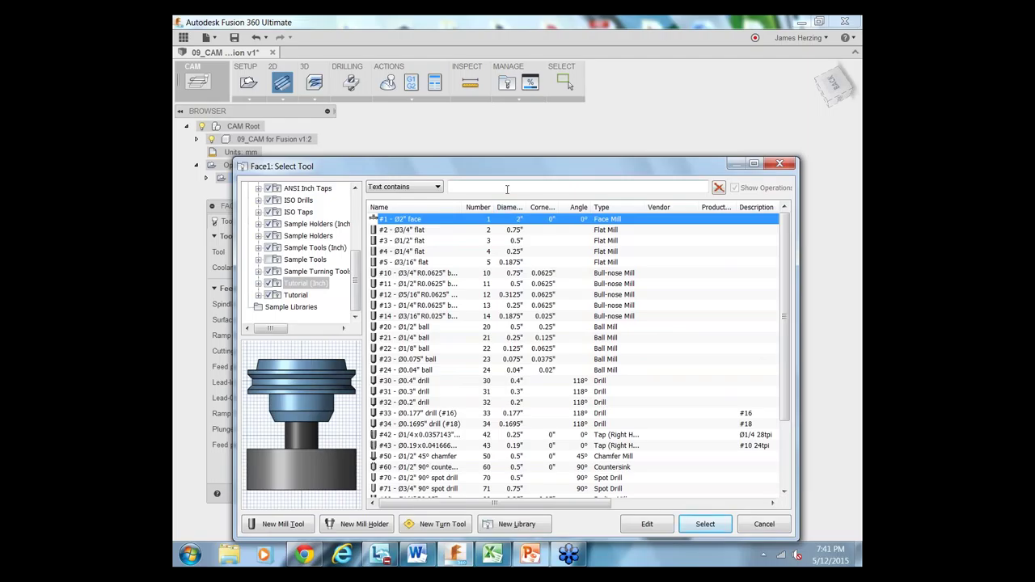
mouse_move(355, 288)
left_mouse_down()
mouse_move(353, 237)
mouse_move(361, 297)
left_mouse_up()
left_click(705, 526)
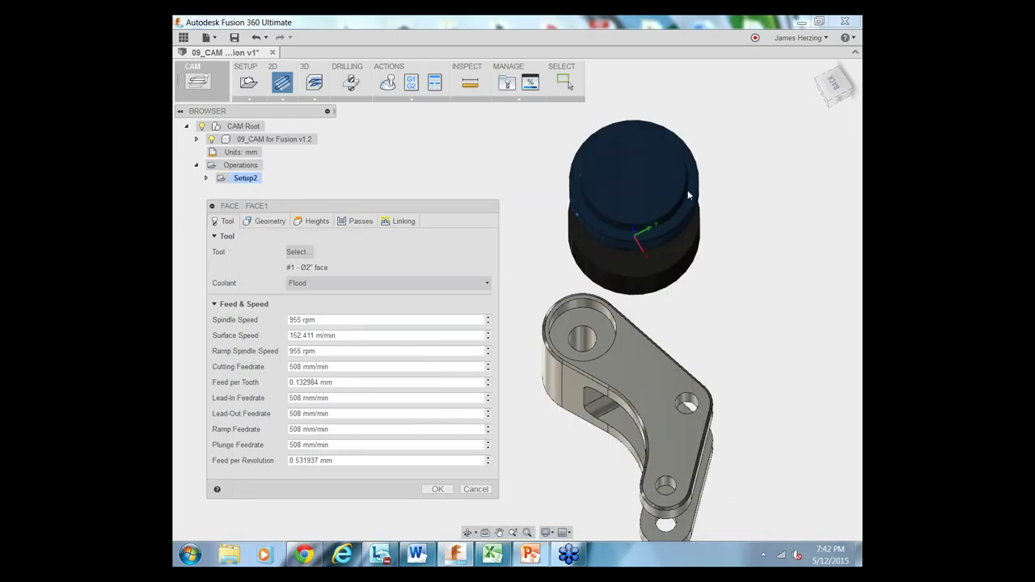
Generate the Face toolpath with the default geometry, heights and passes, and inspect it around the bracket.
left_click(469, 532)
left_click_drag(549, 417, 582, 343)
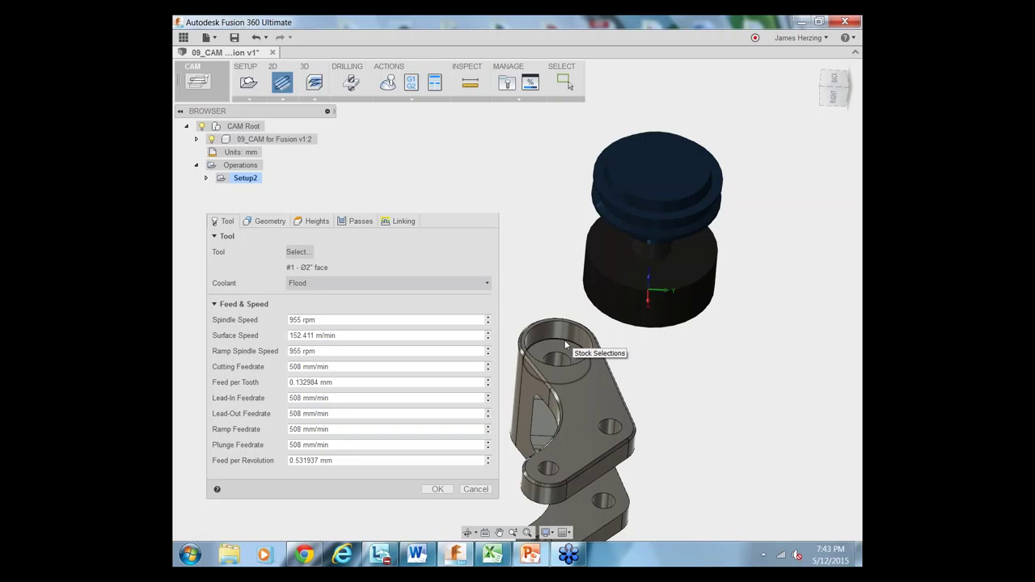
left_click(436, 490)
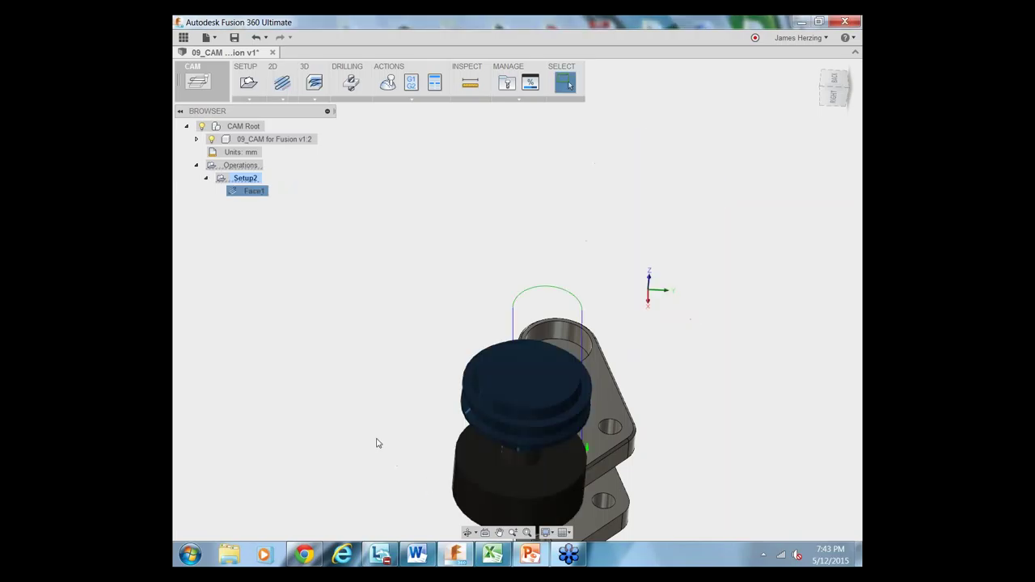
left_click(467, 533)
mouse_move(442, 418)
left_mouse_down()
mouse_move(441, 392)
mouse_move(504, 342)
mouse_move(563, 347)
mouse_move(567, 368)
mouse_move(485, 437)
mouse_move(433, 418)
left_mouse_up()
left_click_drag(569, 434, 656, 423)
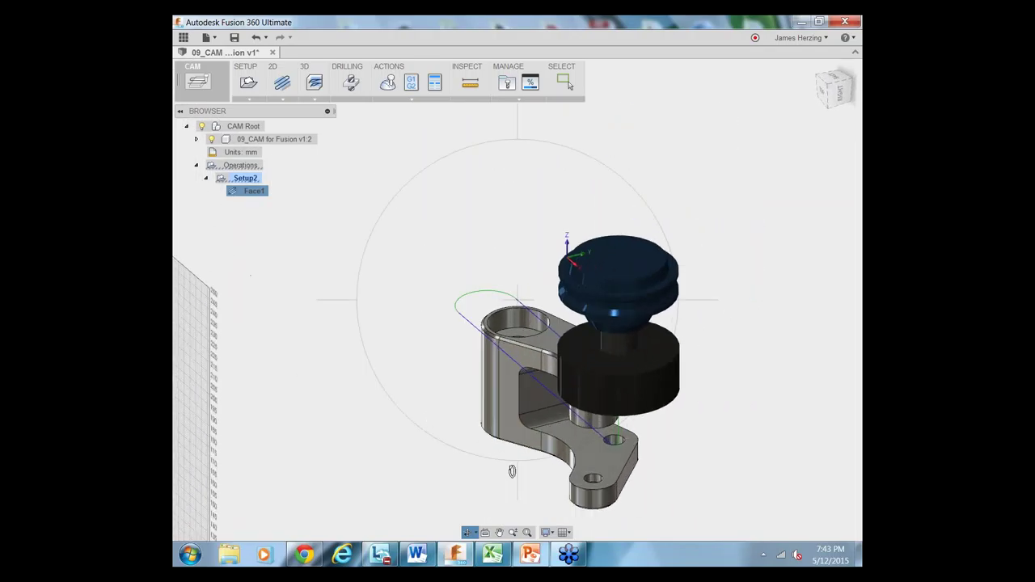
Open the toolpath simulation for Setup2, check the transparent tool display, and show the stock around the bracket.
left_click_drag(513, 471, 509, 382)
key("Escape")
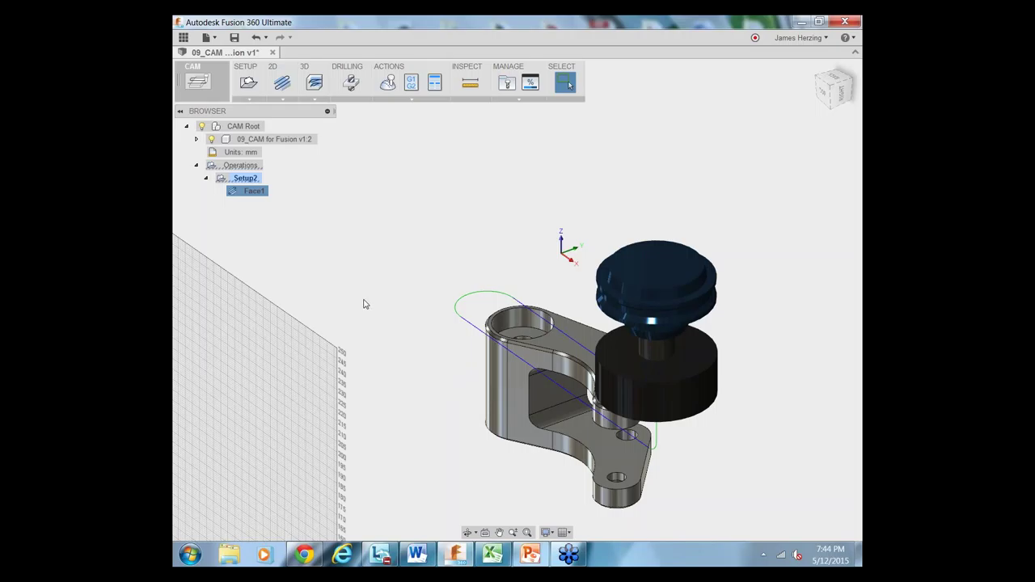
left_click(314, 261)
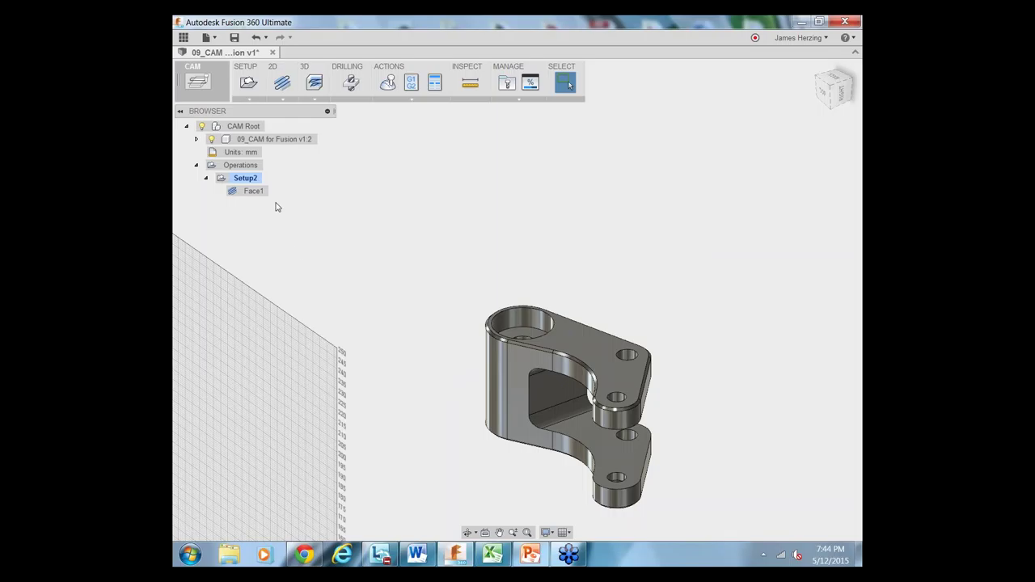
left_click(241, 180)
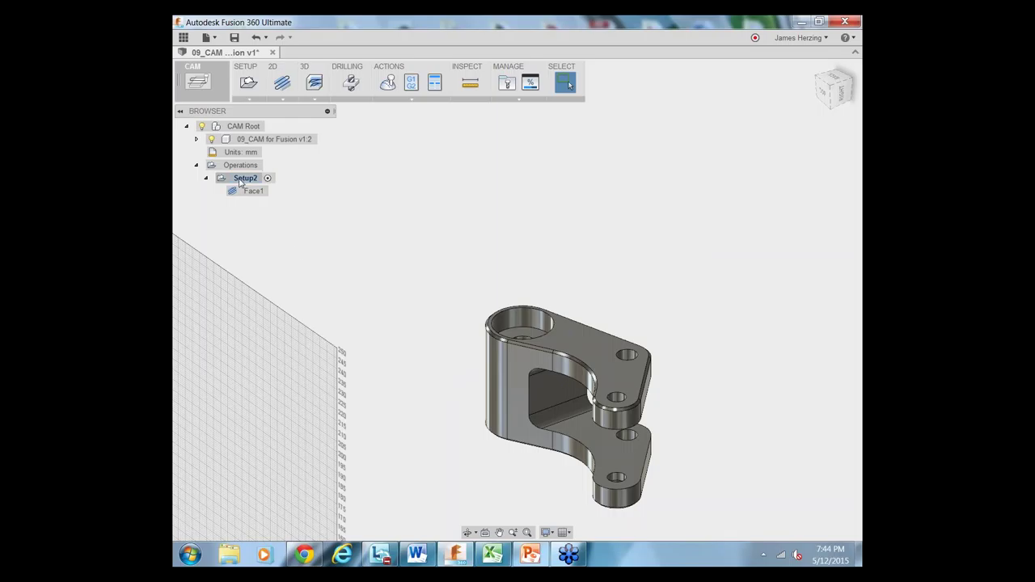
right_click(241, 181)
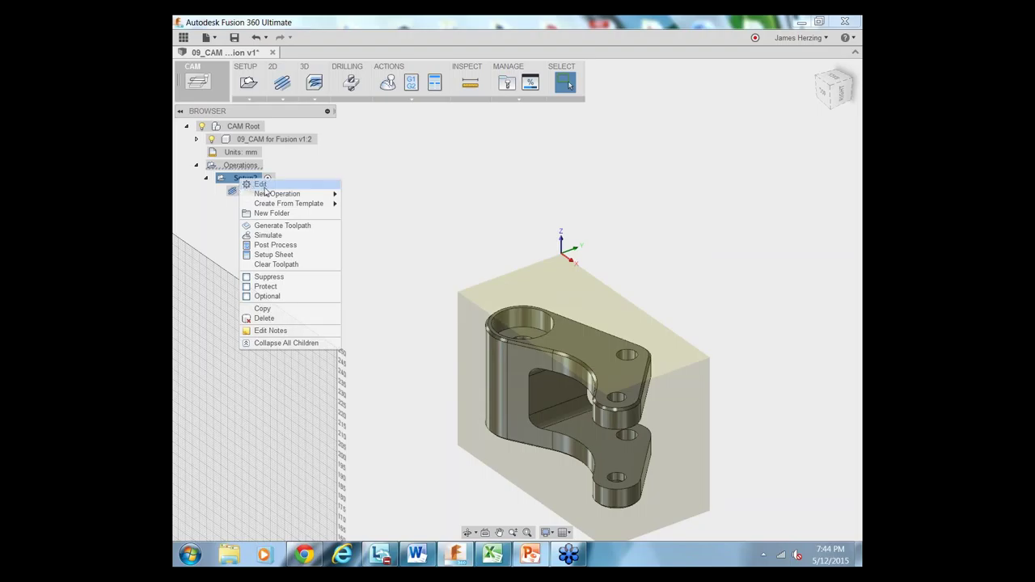
left_click(285, 236)
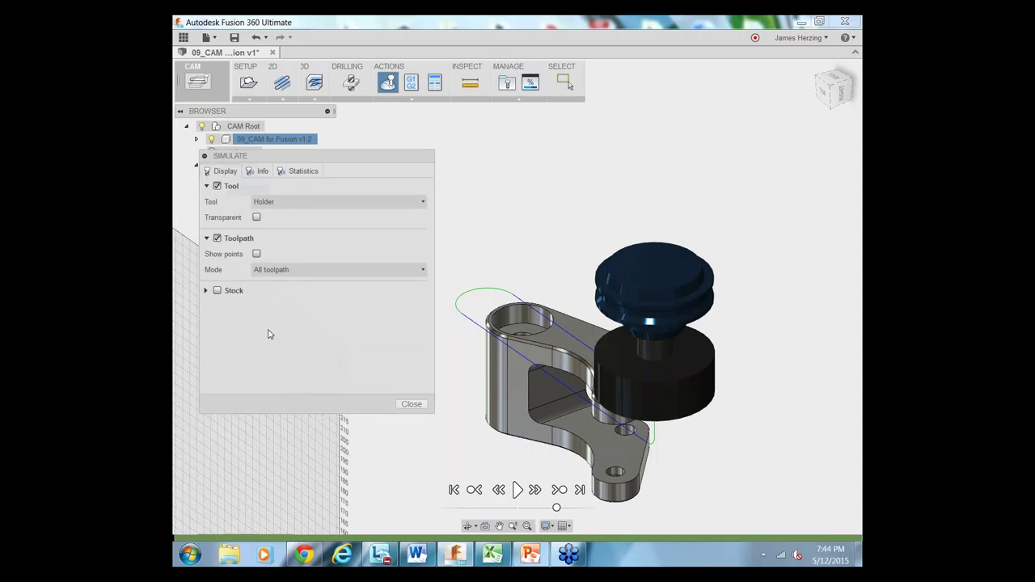
left_click(256, 217)
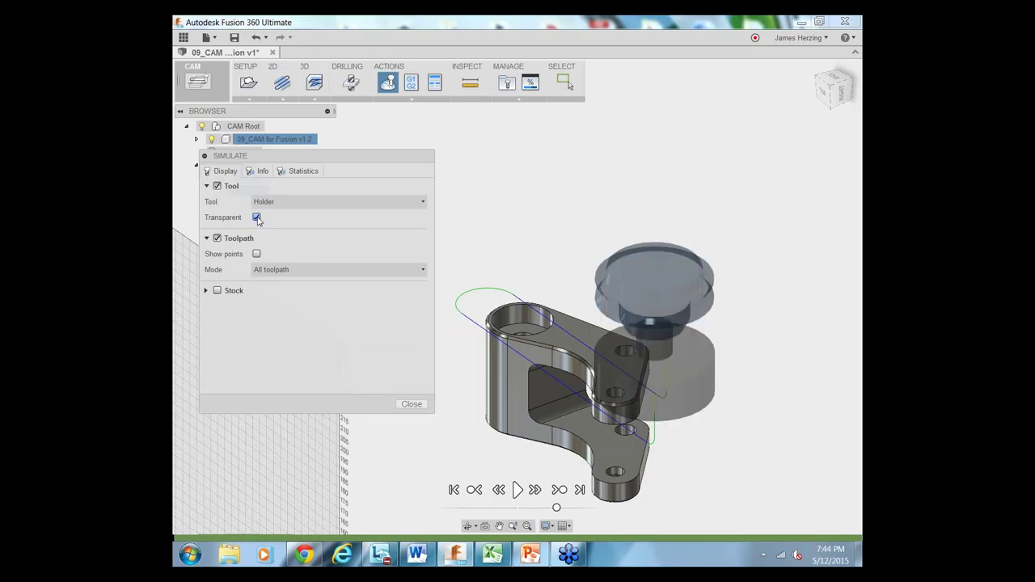
left_click(257, 218)
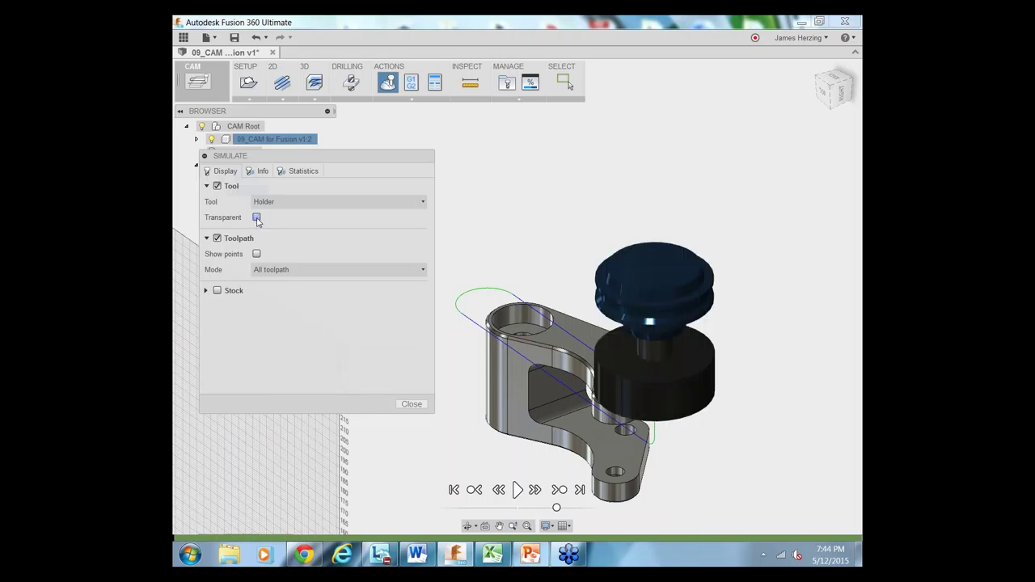
left_click(207, 291)
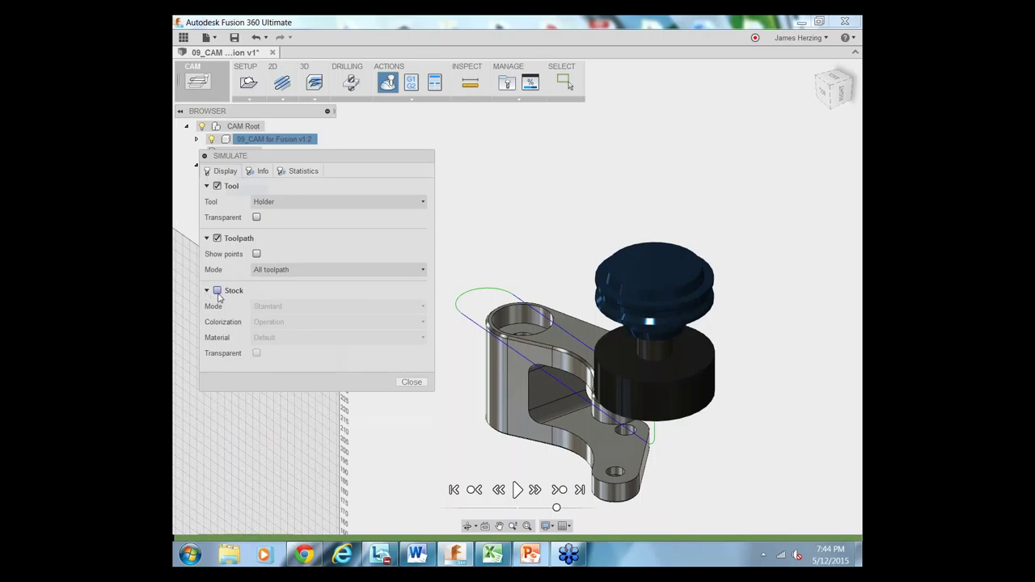
left_click(217, 291)
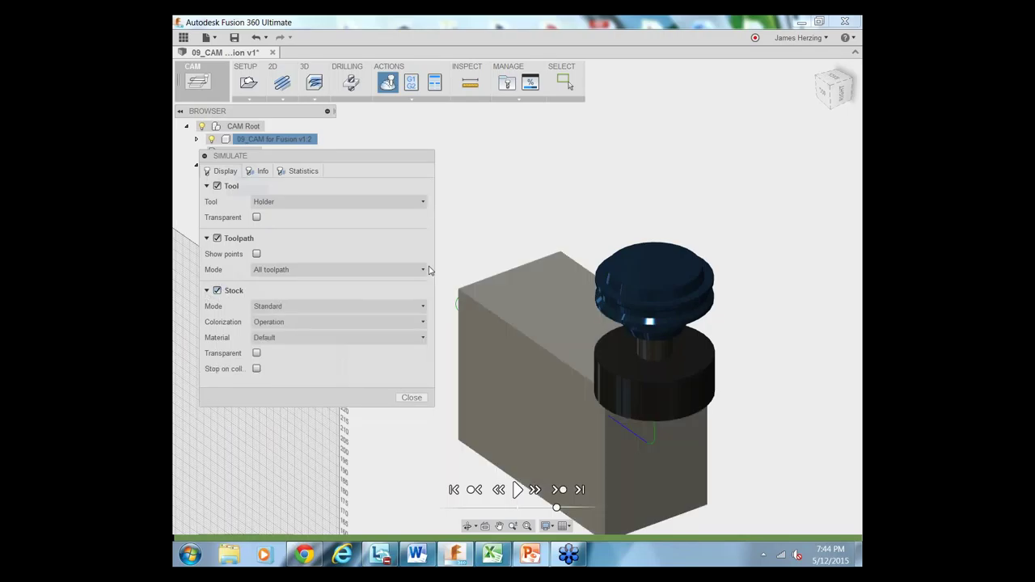
left_click(412, 396)
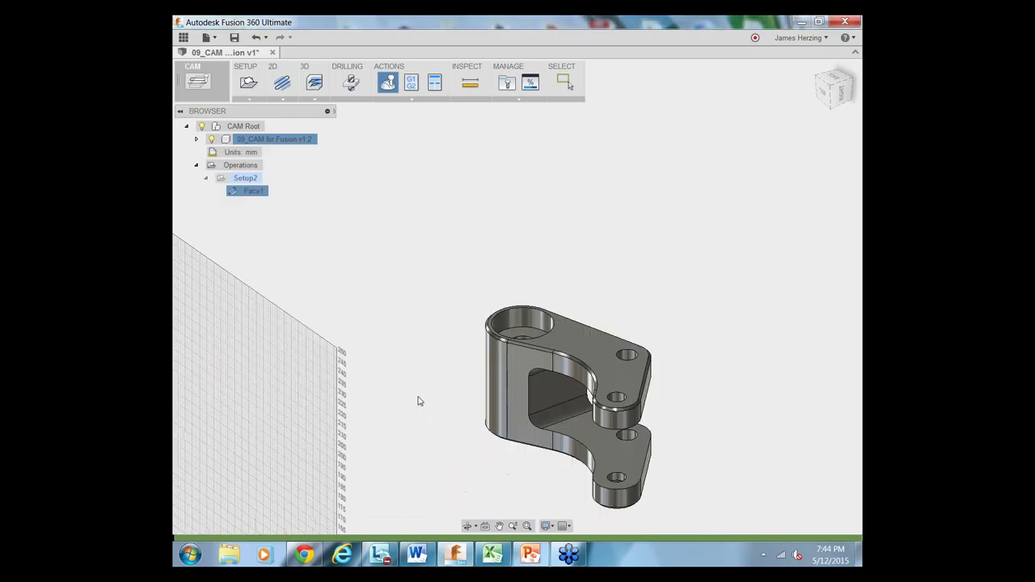
Reopen the Setup2 simulation, compare the view with and without stock, and make the stock transparent.
right_click(238, 180)
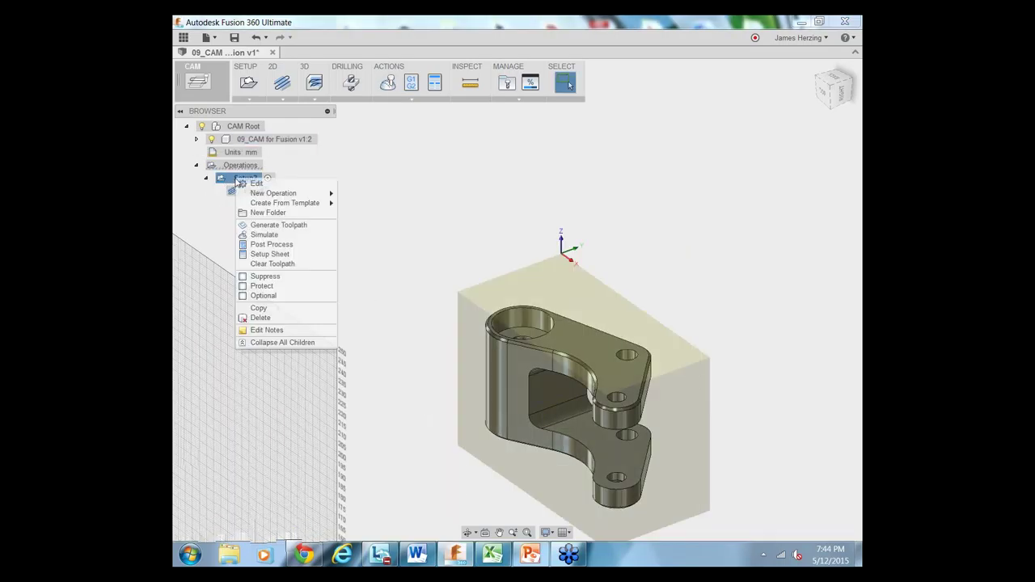
left_click(291, 237)
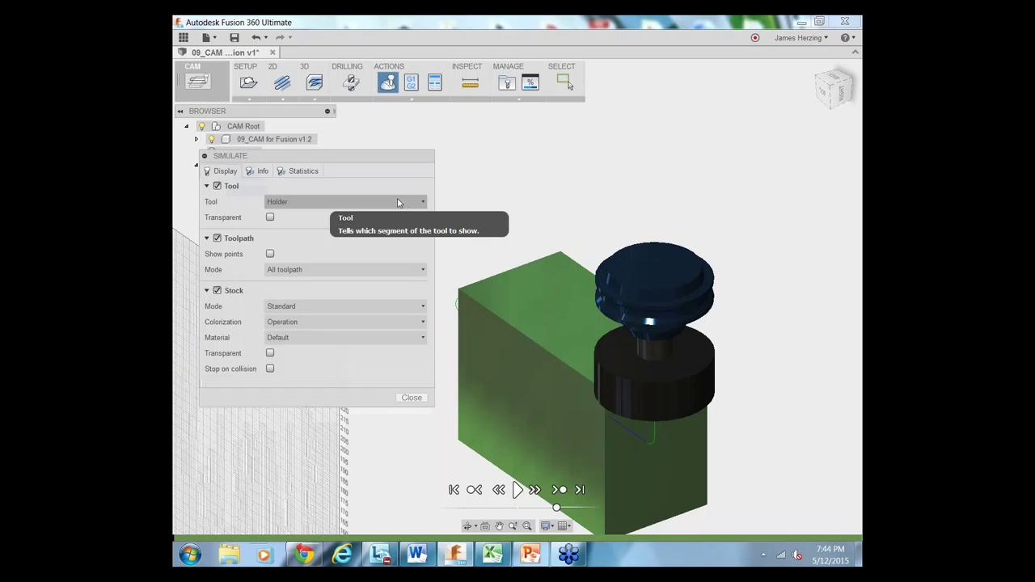
left_click(216, 290)
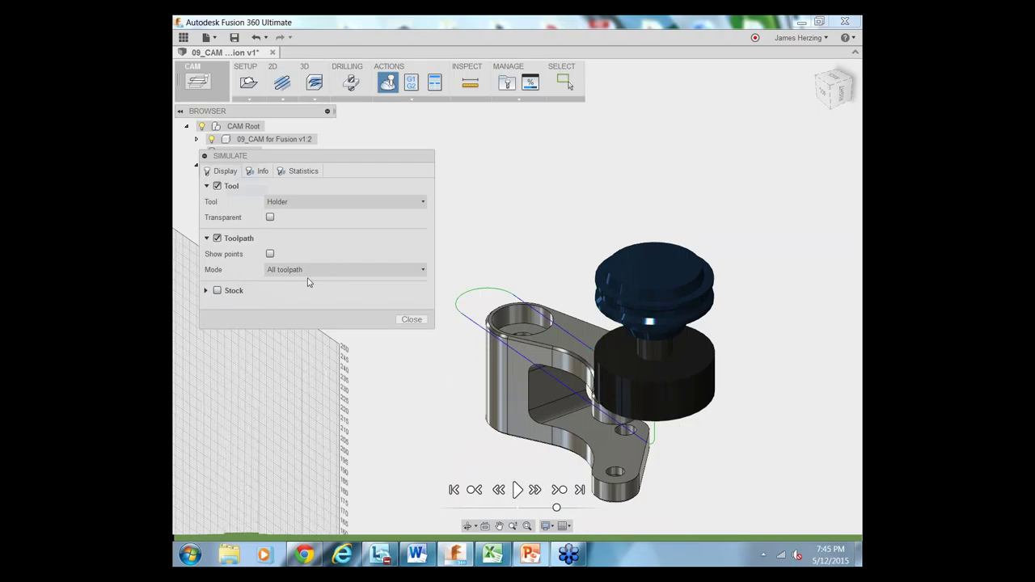
left_click(217, 290)
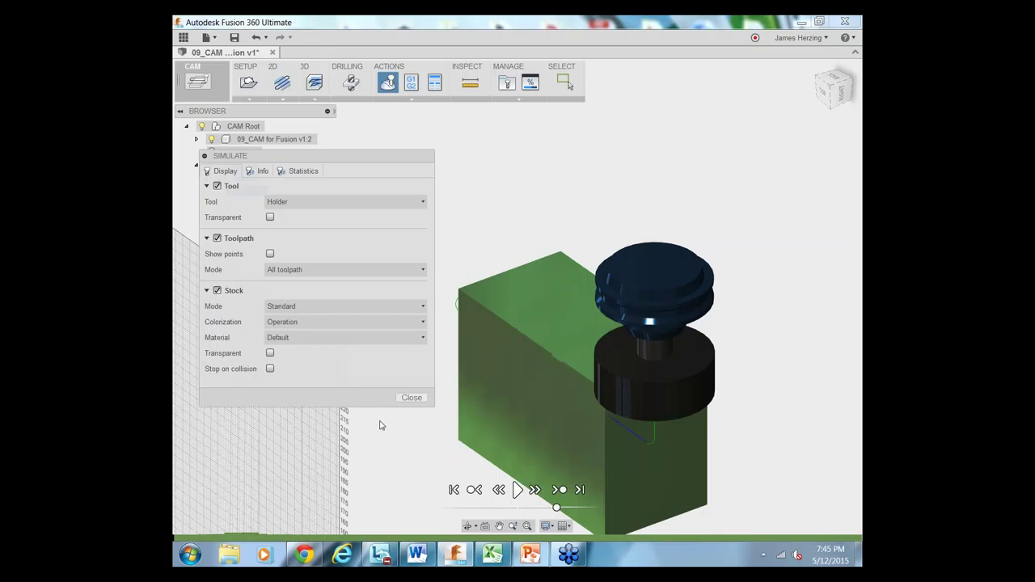
left_click(270, 353)
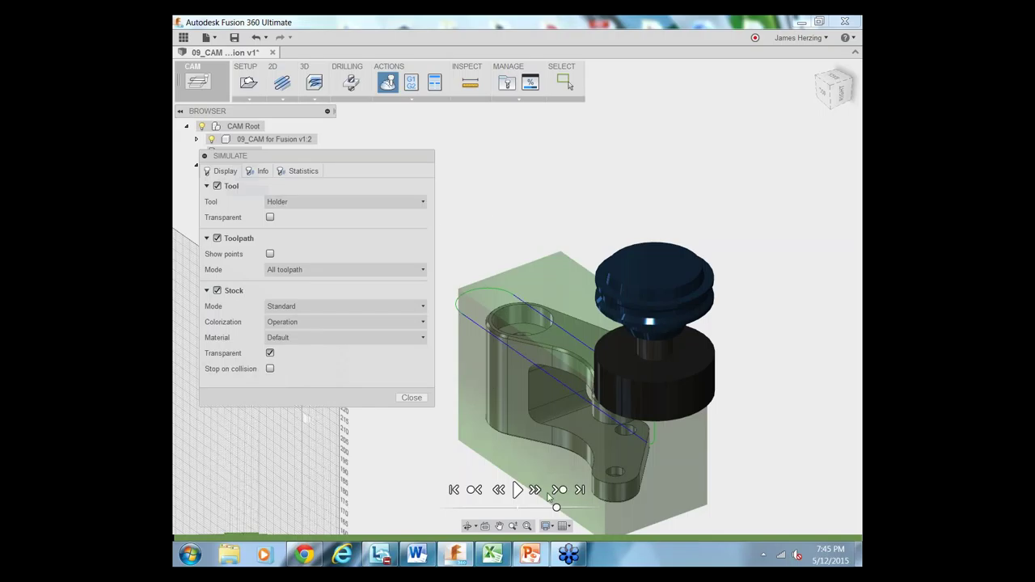
Play and replay the facing cut on the transparent stock, and close the simulation.
left_click(517, 490)
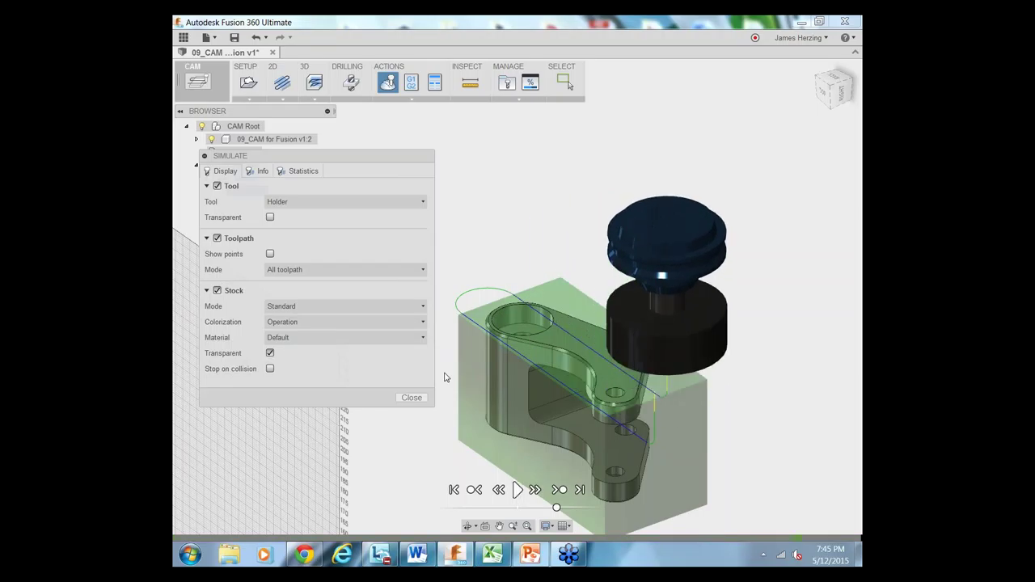
left_click(517, 490)
left_click(517, 491)
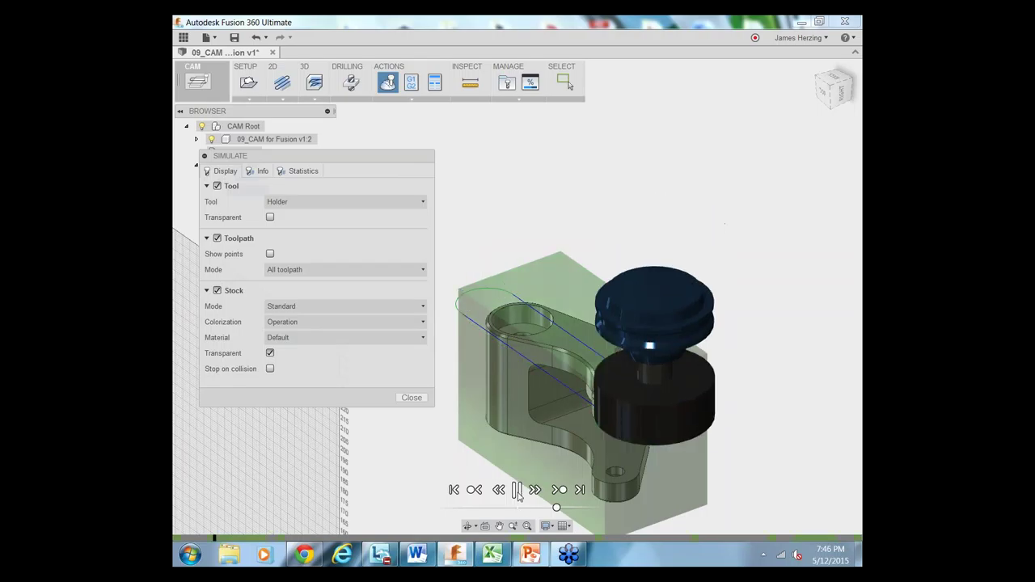
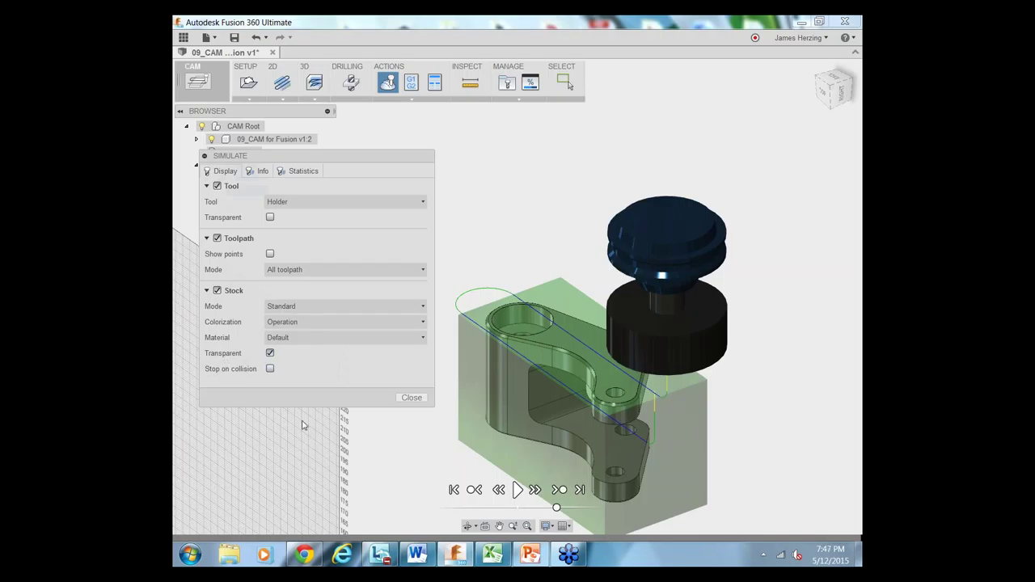
left_click(410, 397)
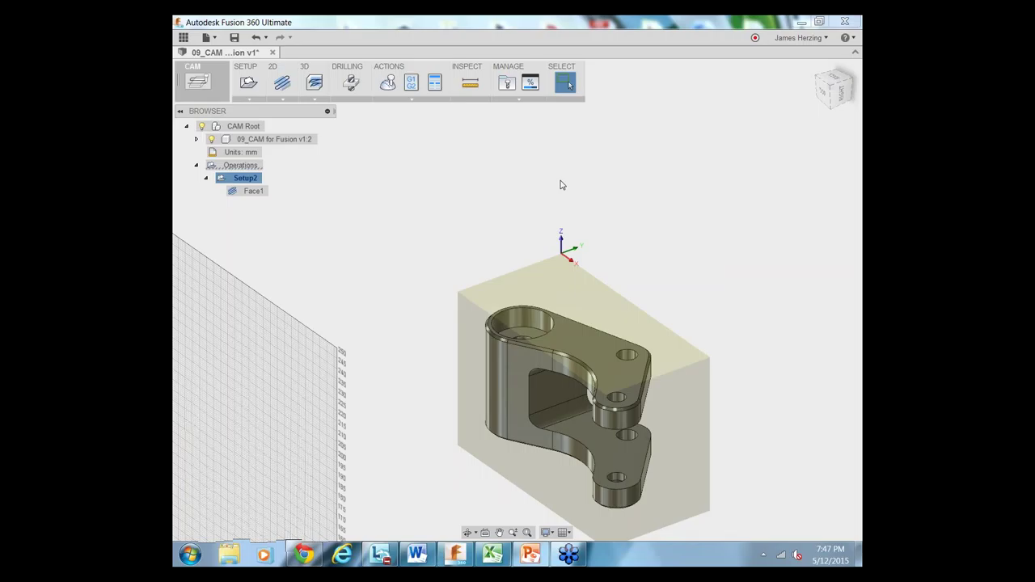
left_click(283, 99)
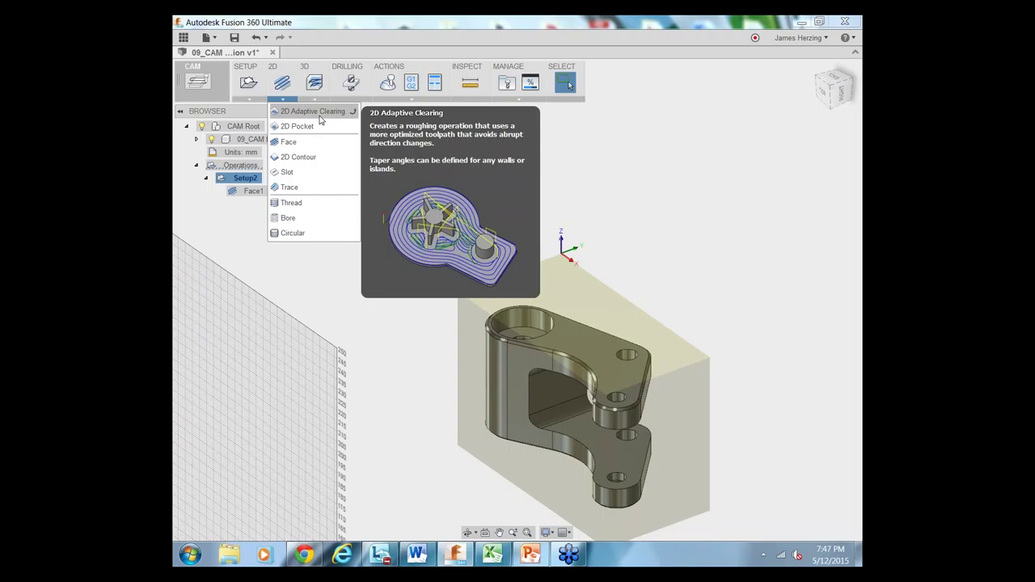
left_click(320, 116)
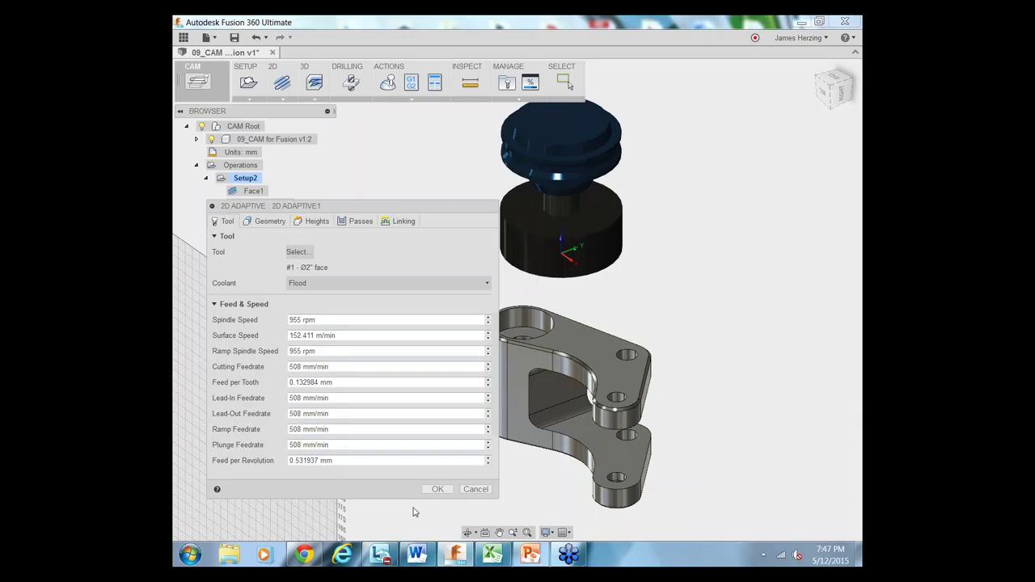
left_click(475, 489)
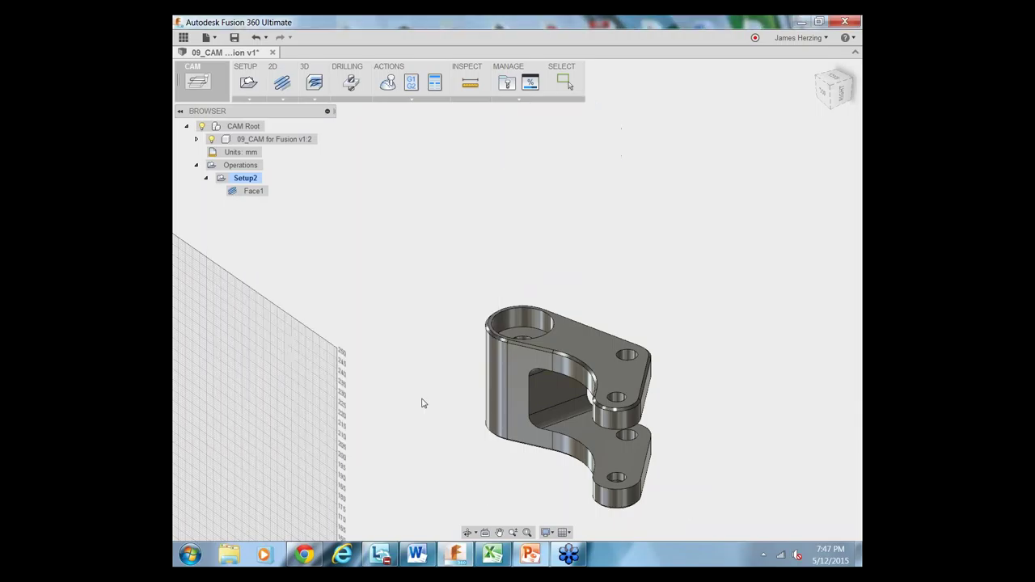
Start a 2D Adaptive Clearing operation and pick the #3 - Ø1/2" flat mill in the Tutorial (Inch) library.
left_click(282, 99)
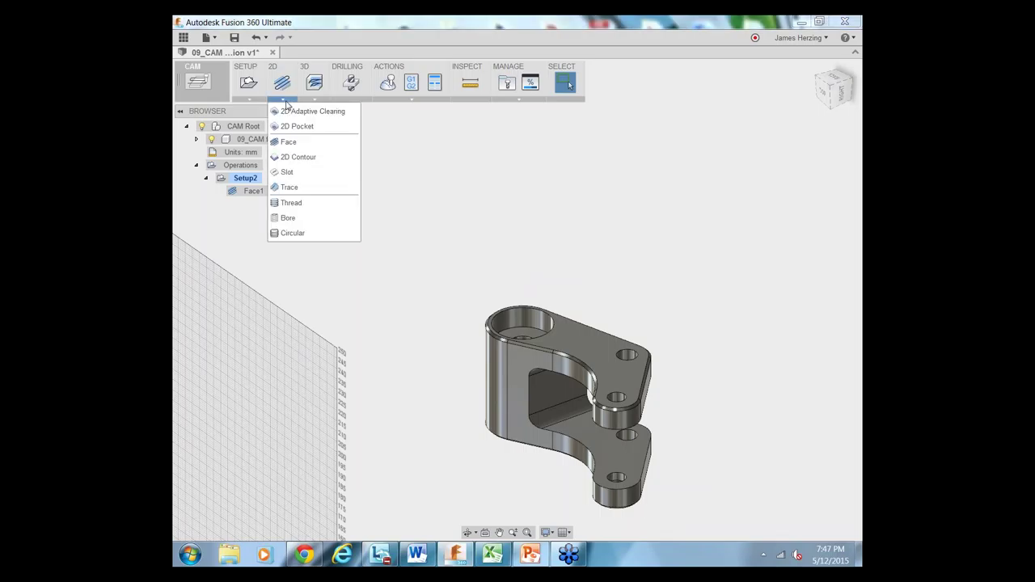
left_click(327, 120)
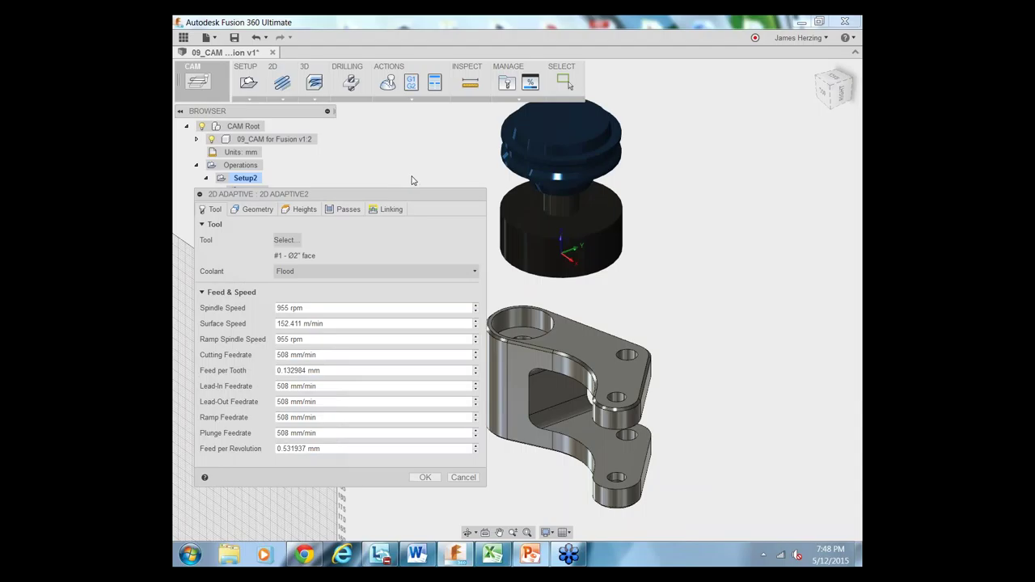
left_click(286, 240)
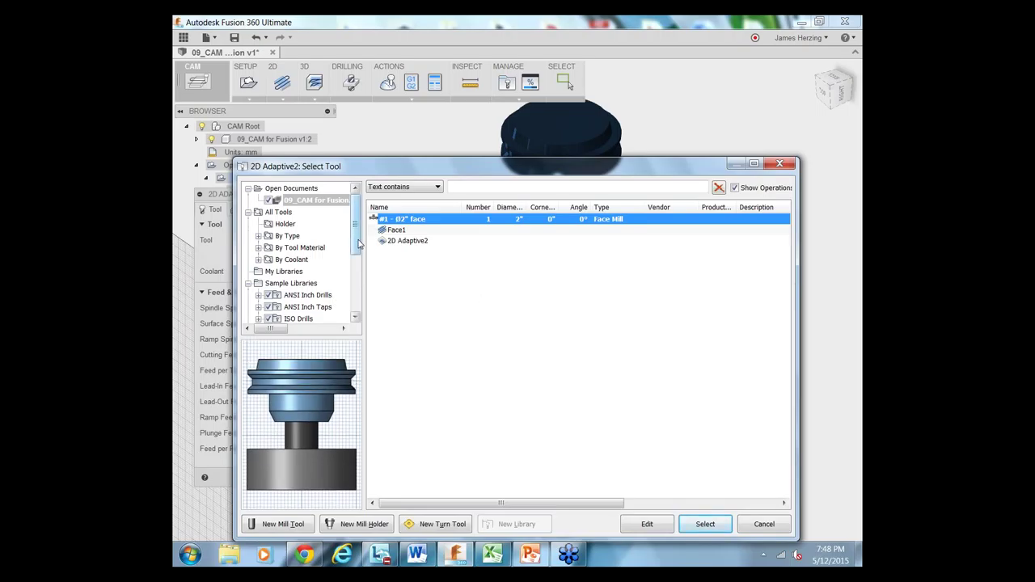
left_click_drag(359, 244, 368, 322)
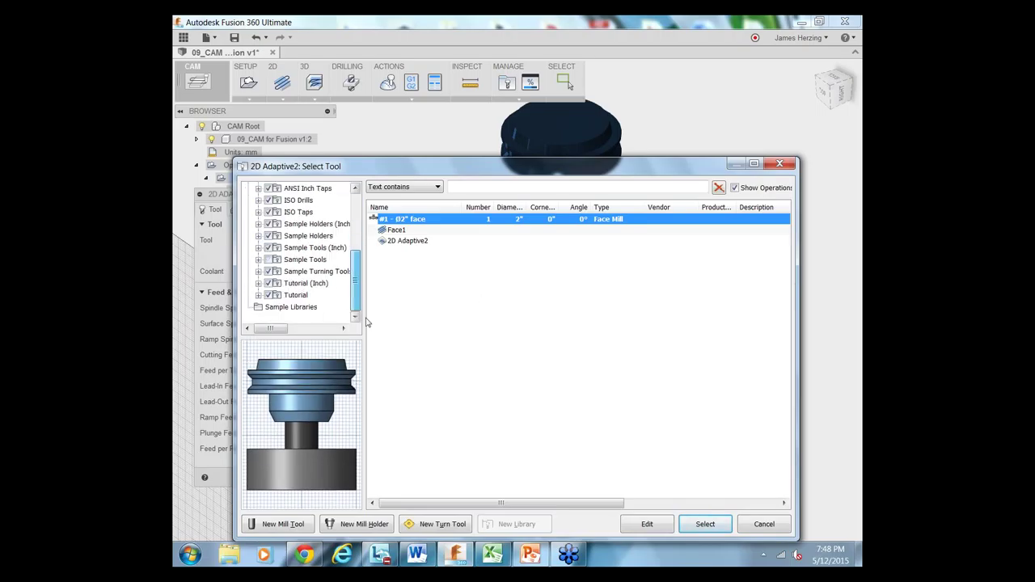
left_click(306, 284)
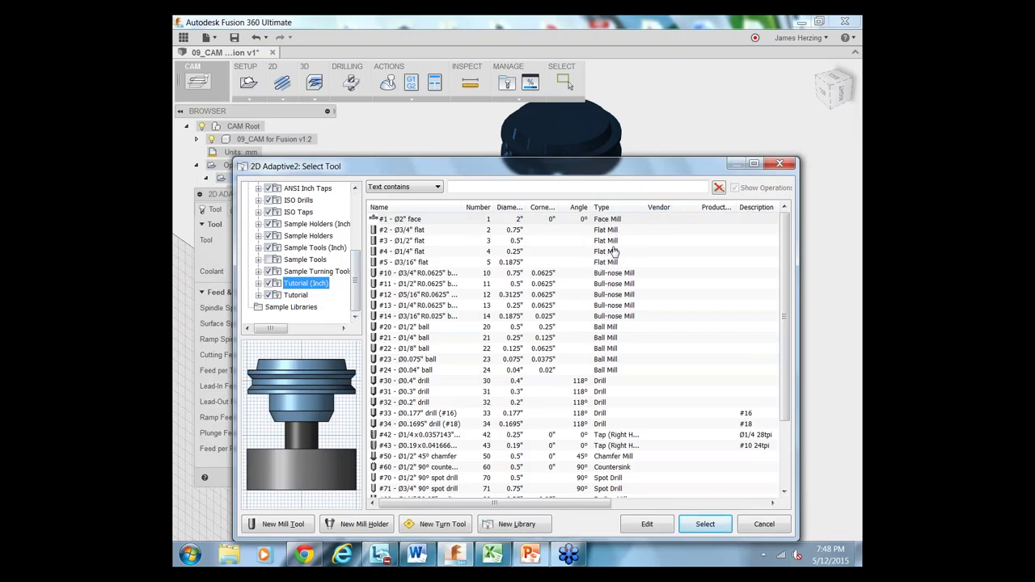
left_click(462, 241)
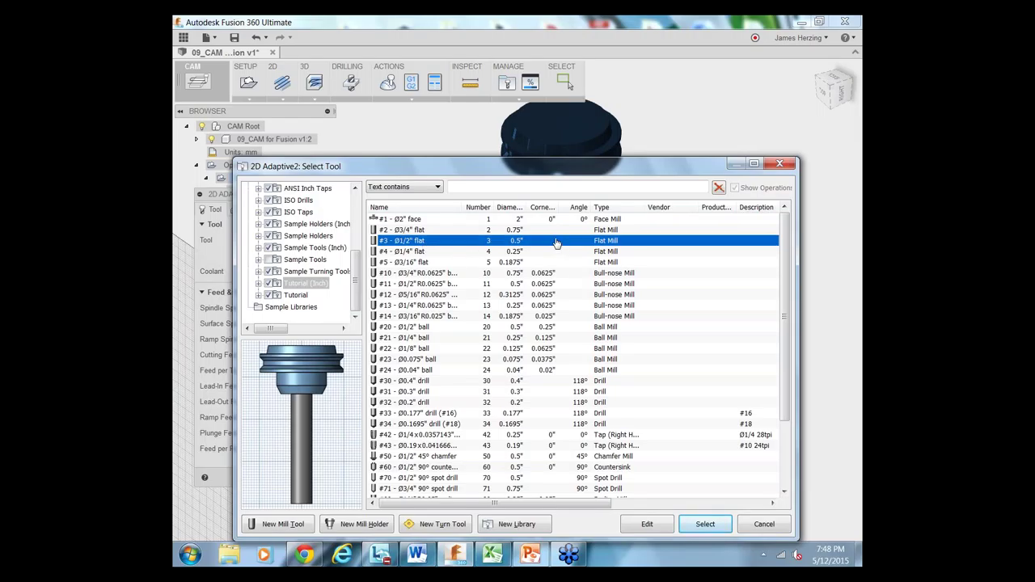
Review the general and cutter settings of the #3 - Ø1/2" flat mill, and assign it to the 2D Adaptive operation.
right_click(432, 243)
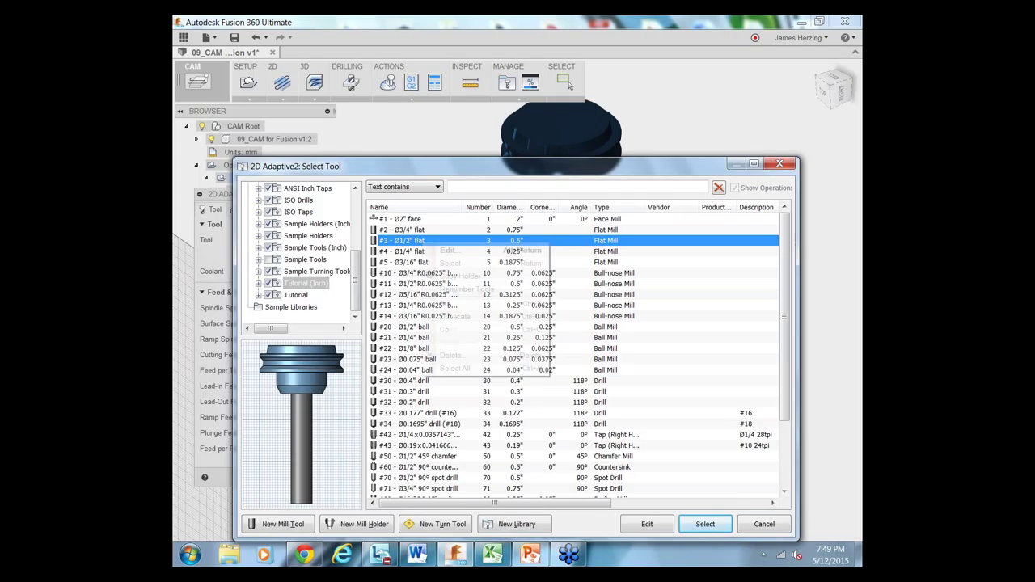
left_click(450, 251)
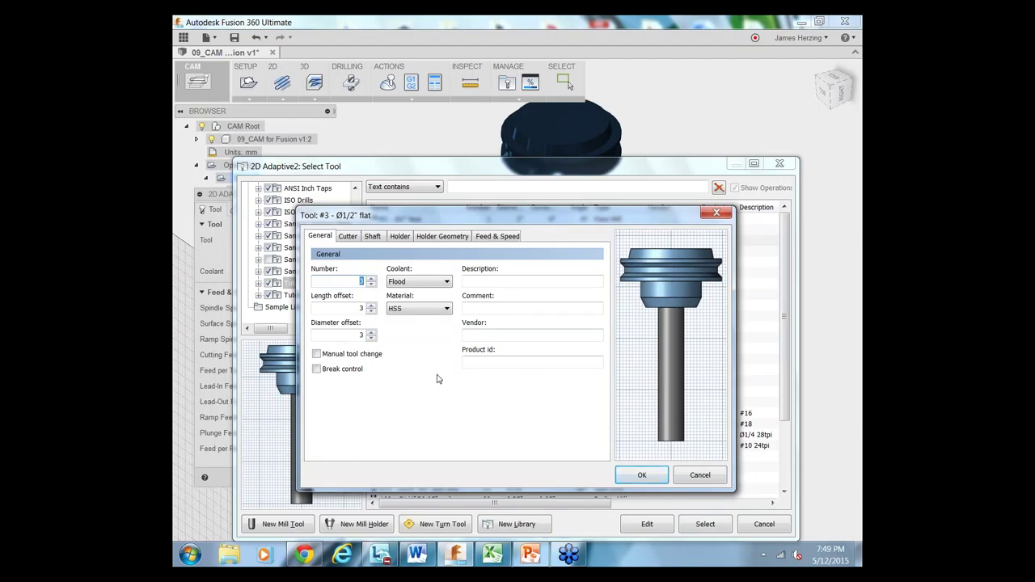
key("F1")
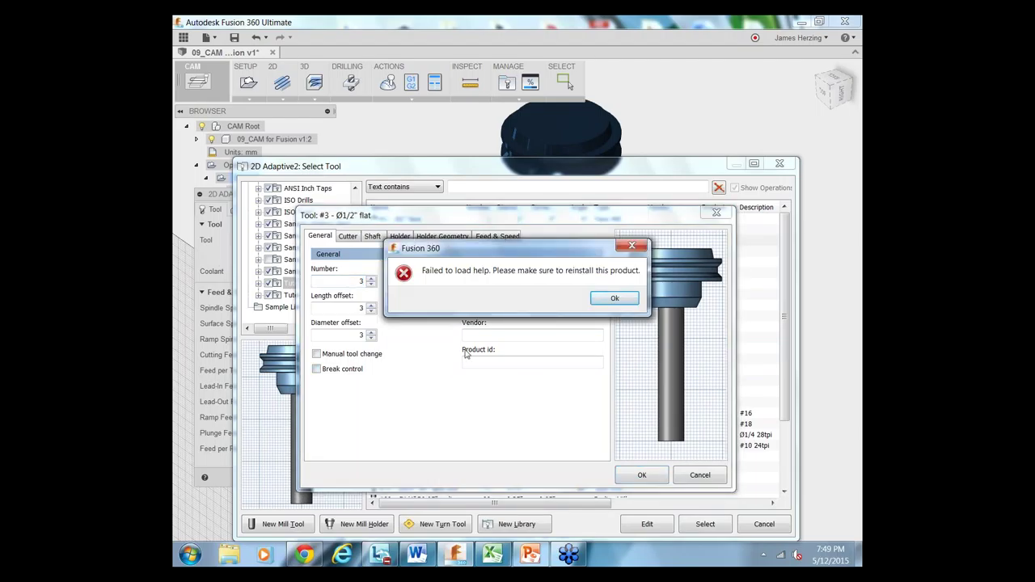
left_click(614, 299)
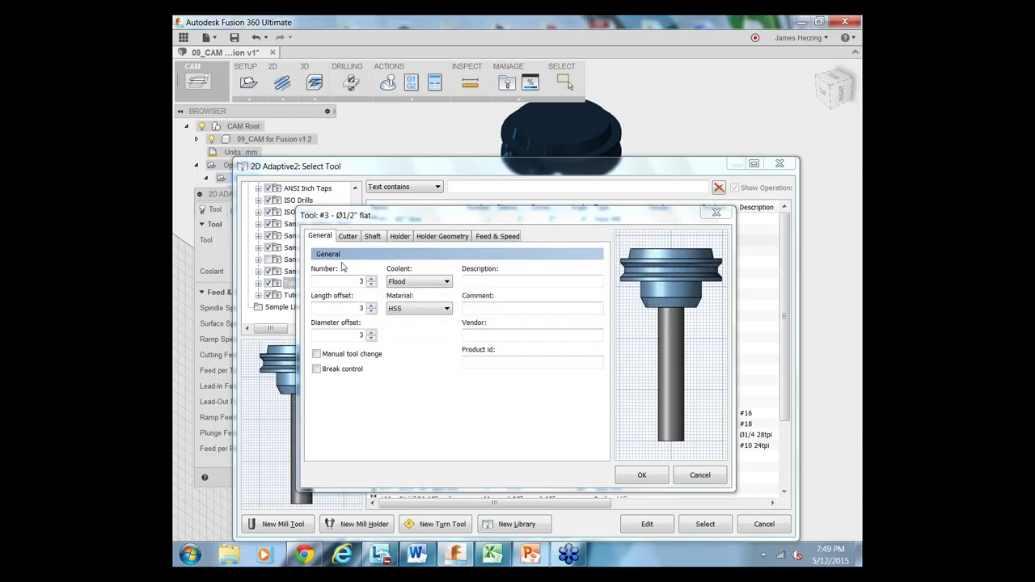
left_click(346, 236)
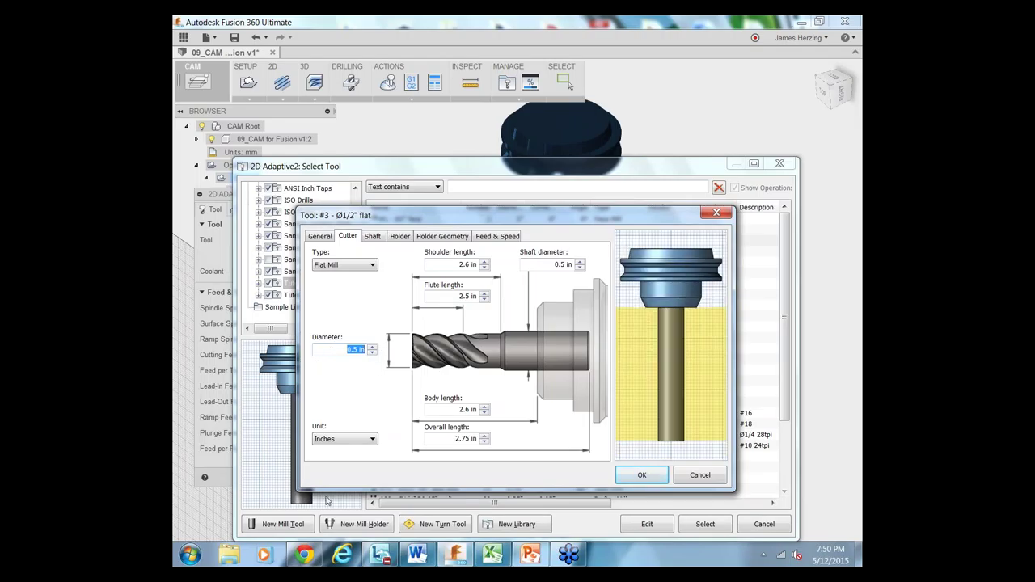
scroll(677, 341, "up", 2)
left_click(640, 475)
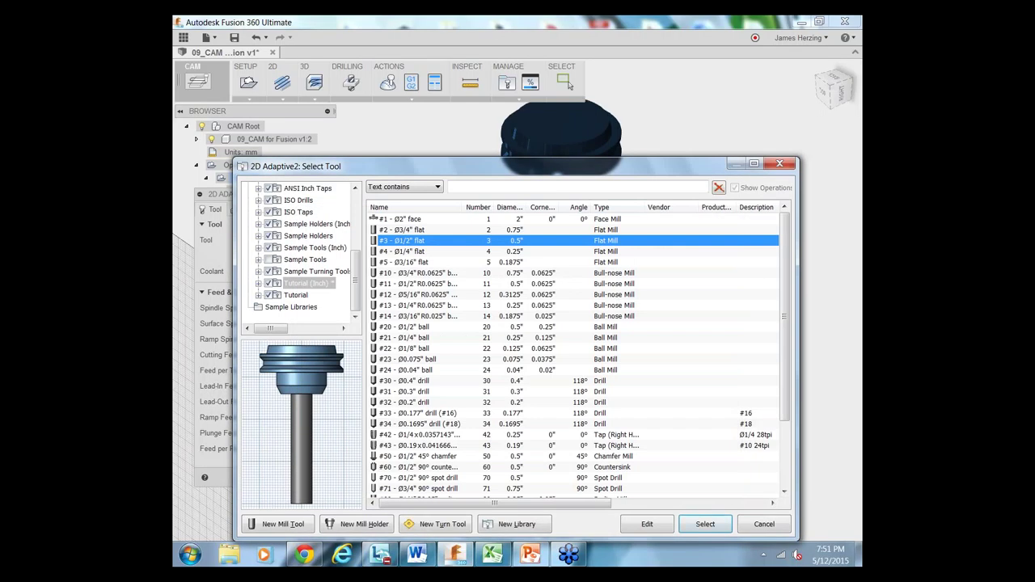
left_click(703, 525)
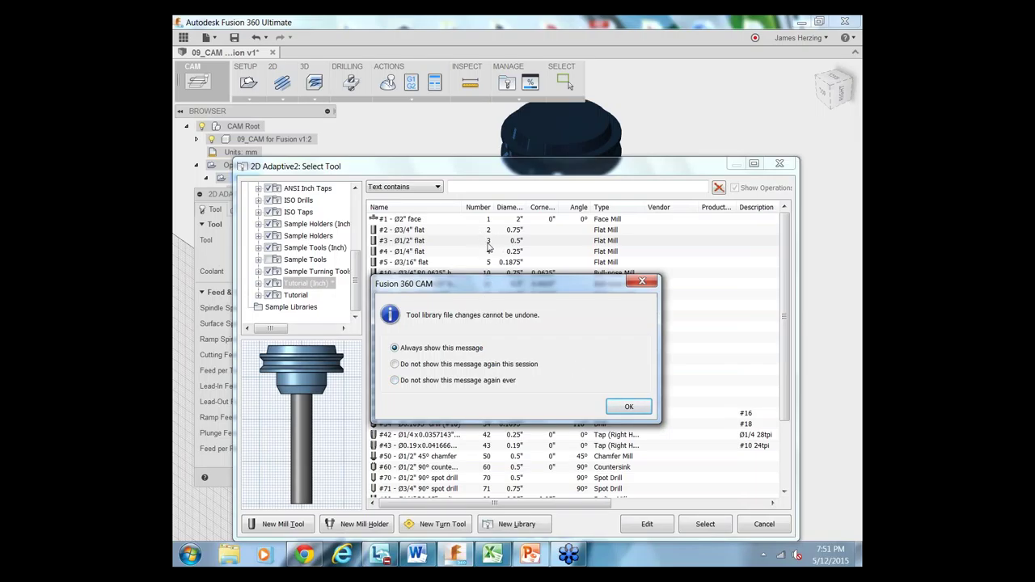
left_click(641, 281)
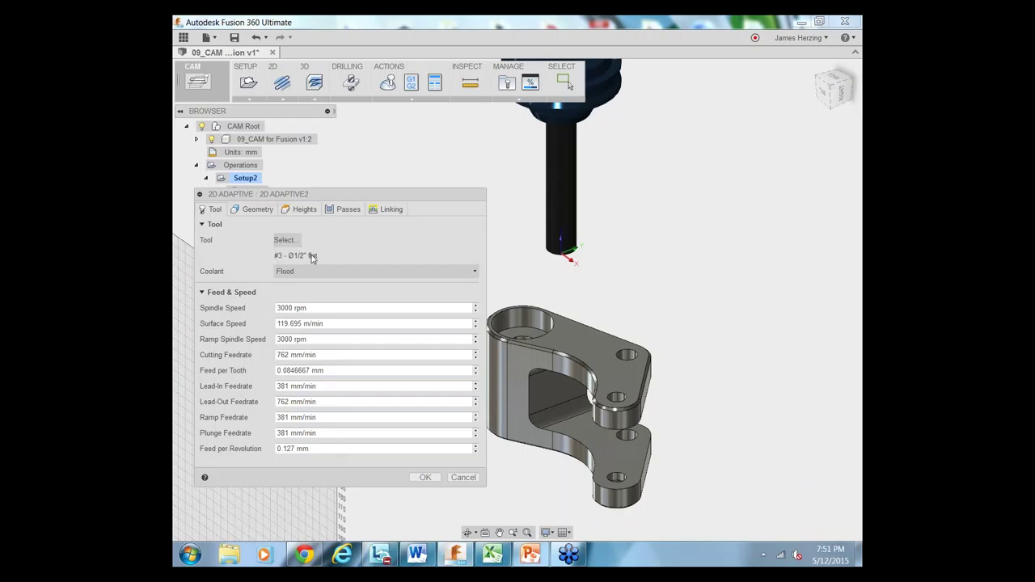
Reopen the assigned flat mill's definition from the document's tools, check its general and cutter settings, and return to the operation.
left_click(285, 240)
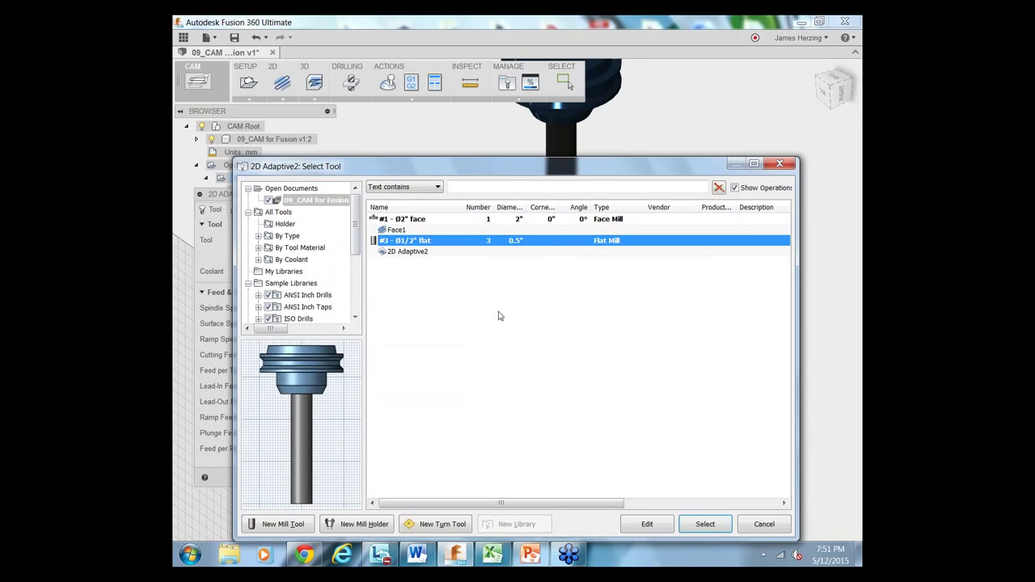
left_click(647, 524)
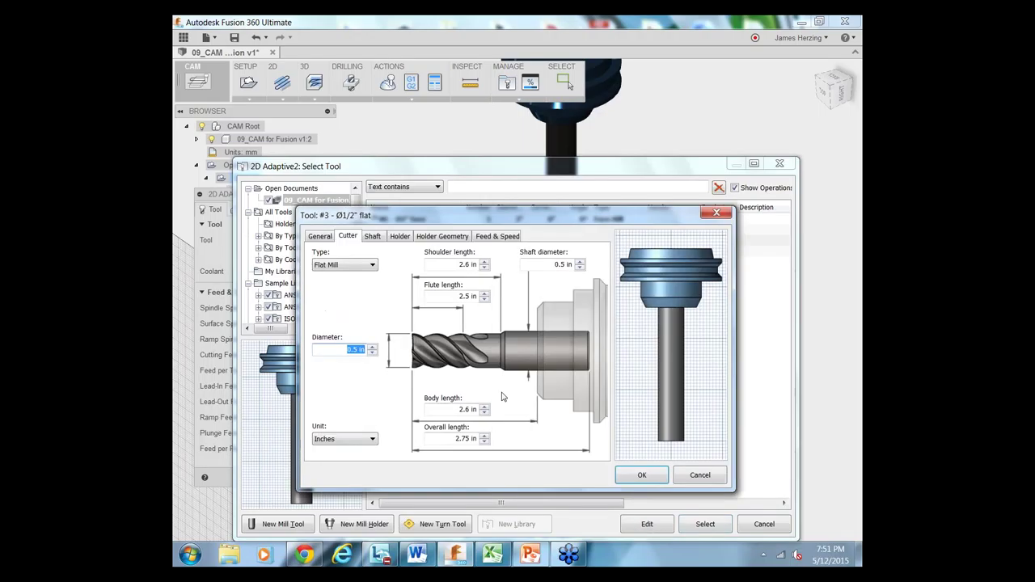
left_click(319, 236)
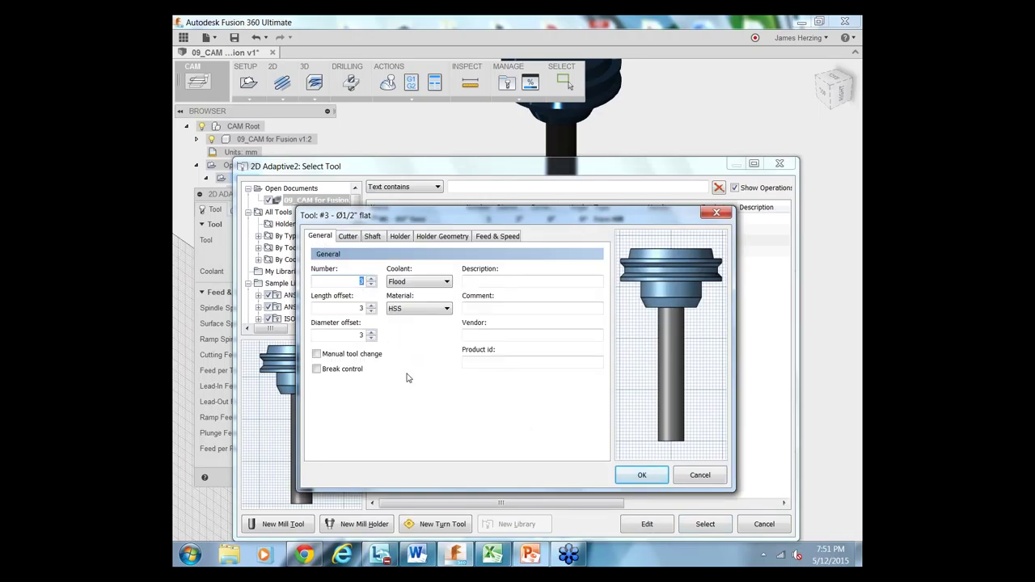
left_click(348, 236)
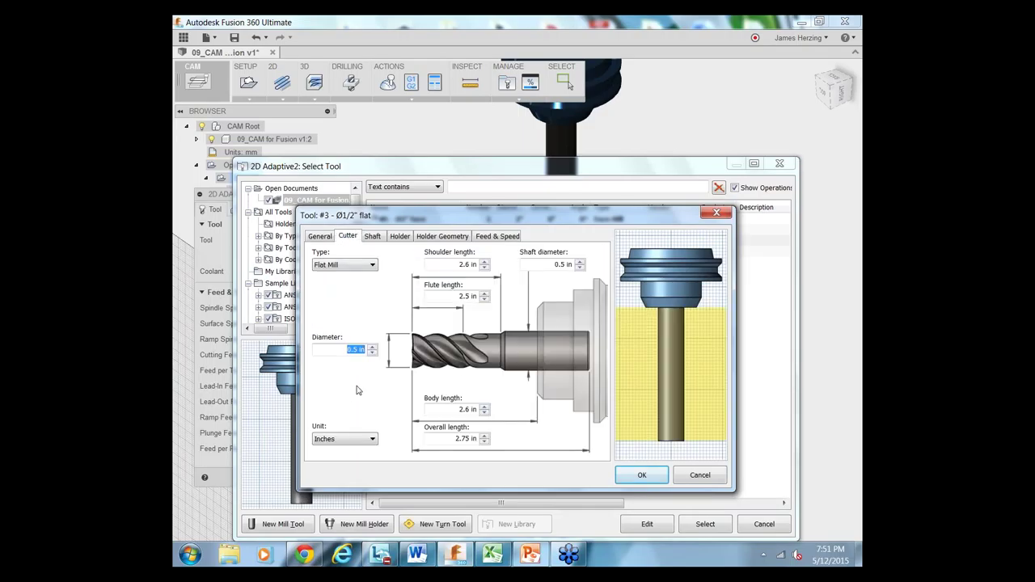
left_click(336, 350)
left_click(642, 475)
left_click(705, 525)
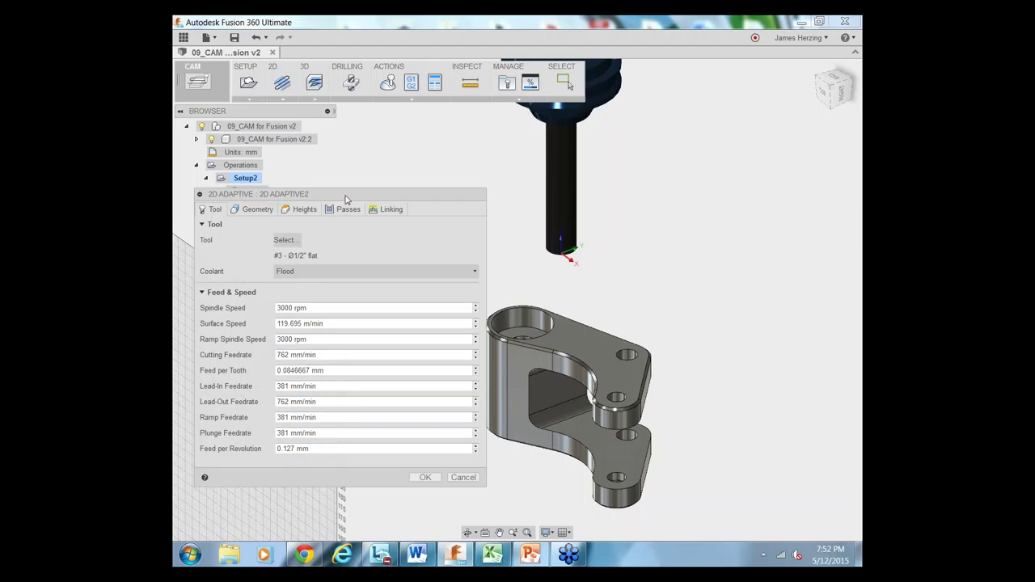
left_click_drag(345, 198, 331, 235)
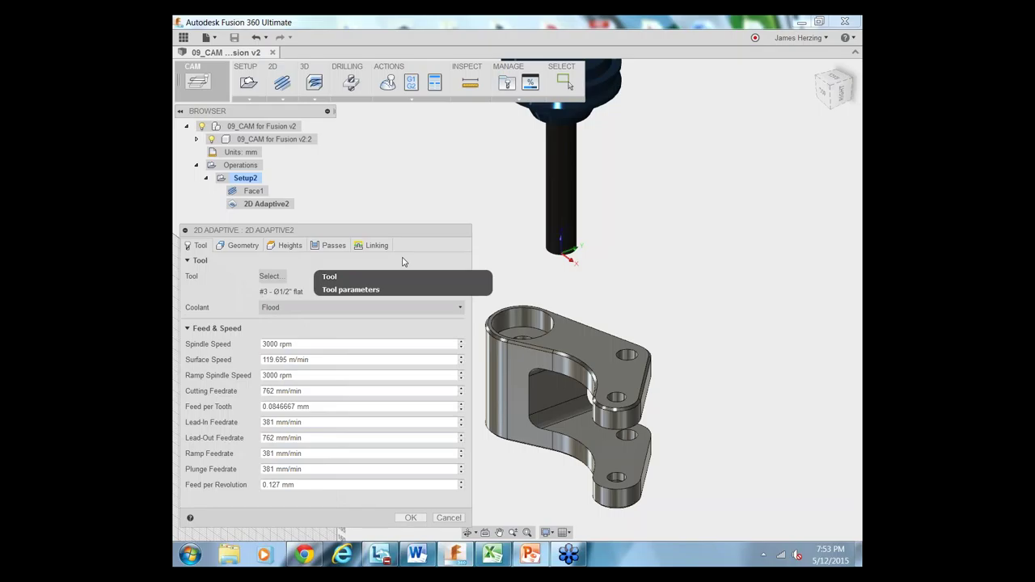
Try using the outer edge chain and face at the bracket's top as pocket selections for the 2D Adaptive operation.
left_click(240, 248)
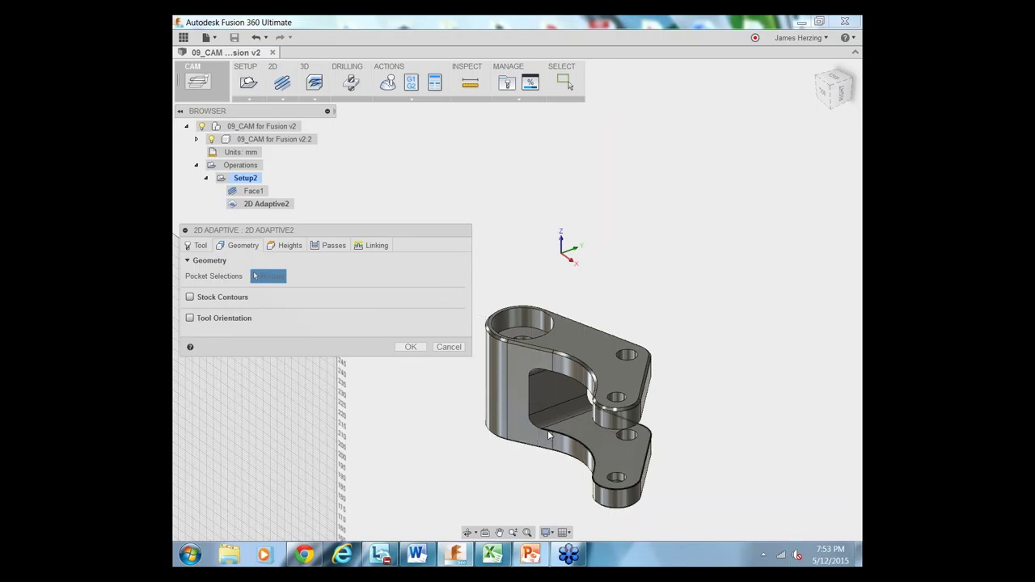
scroll(557, 388, "up", 3)
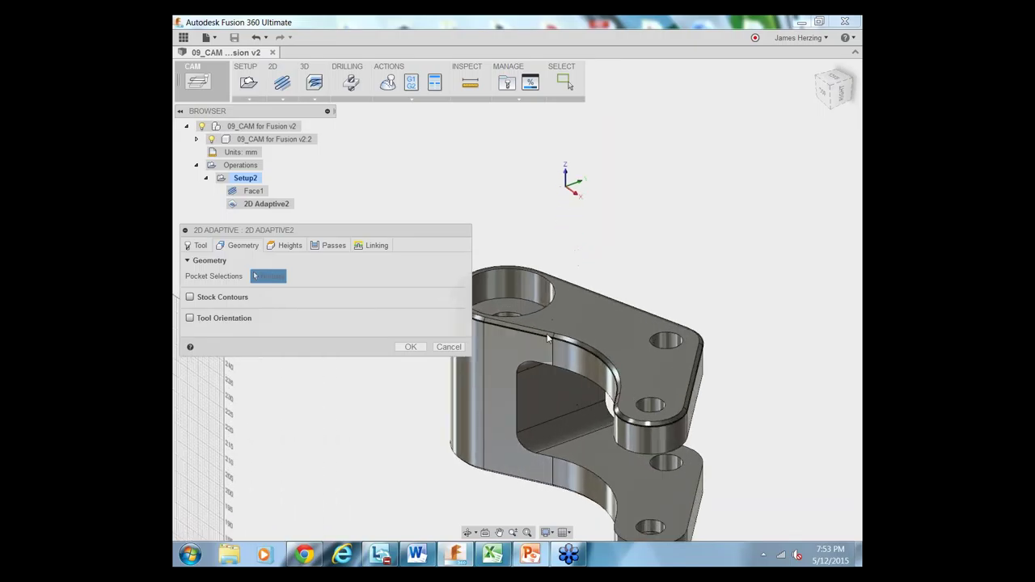
left_click(548, 337)
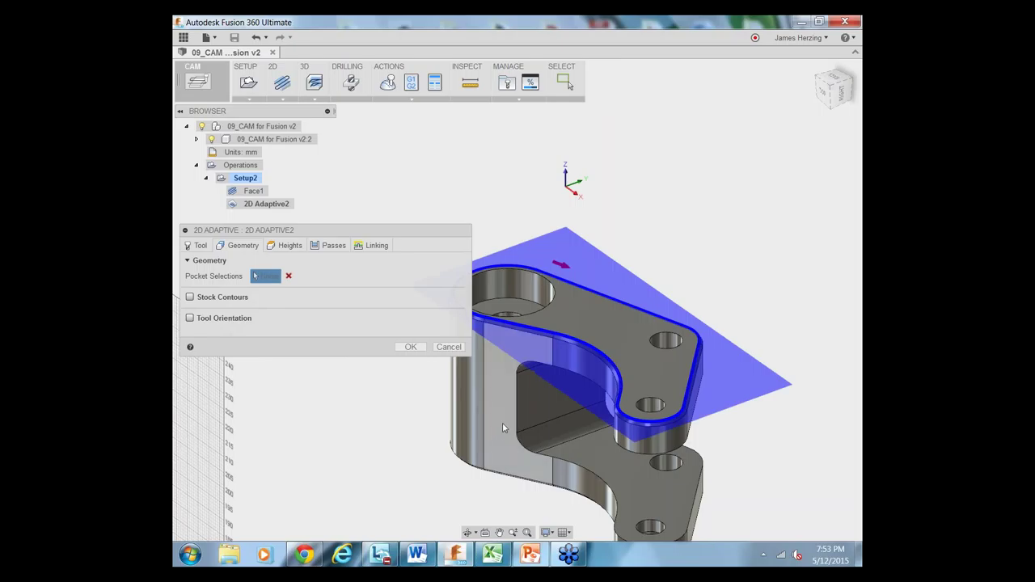
left_click(571, 339)
scroll(502, 400, "down", 5)
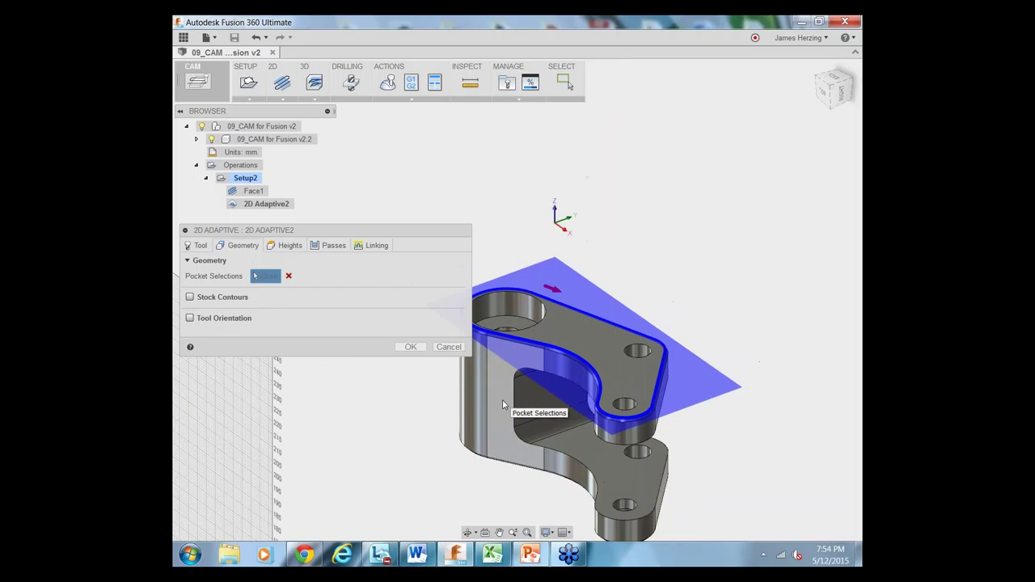
left_click(548, 354)
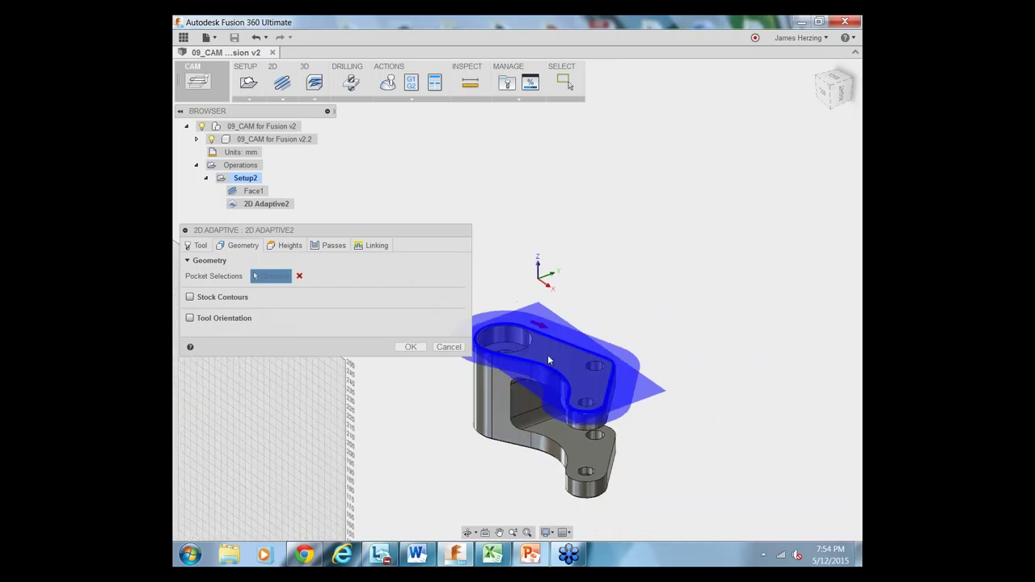
left_click(412, 348)
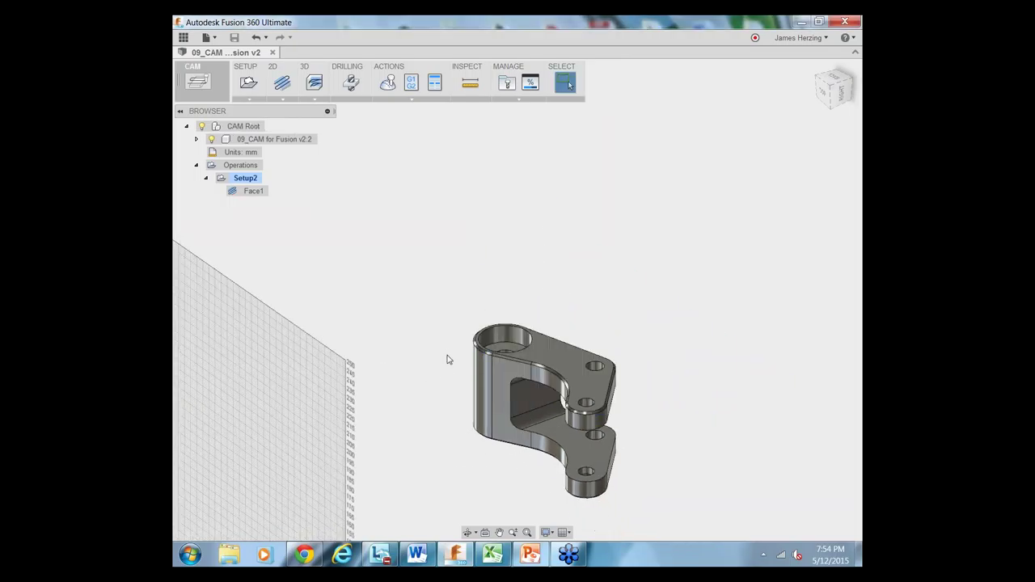
right_click(246, 178)
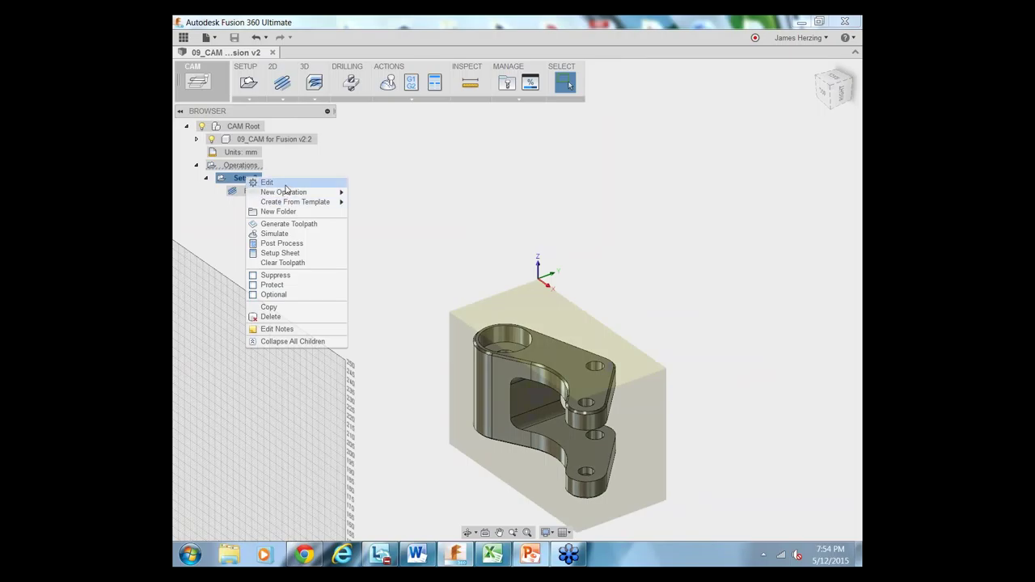
left_click(287, 184)
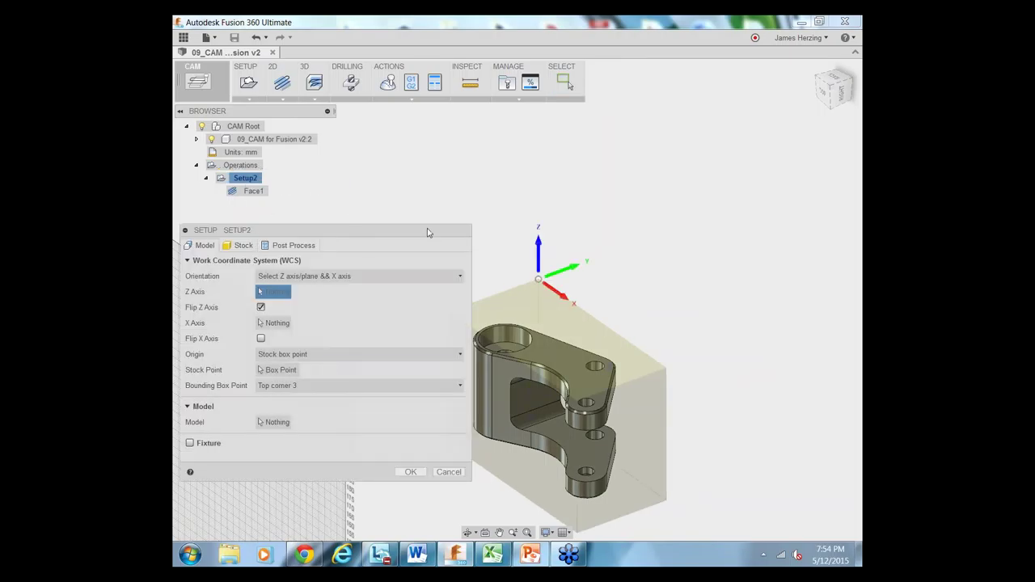
left_click(449, 472)
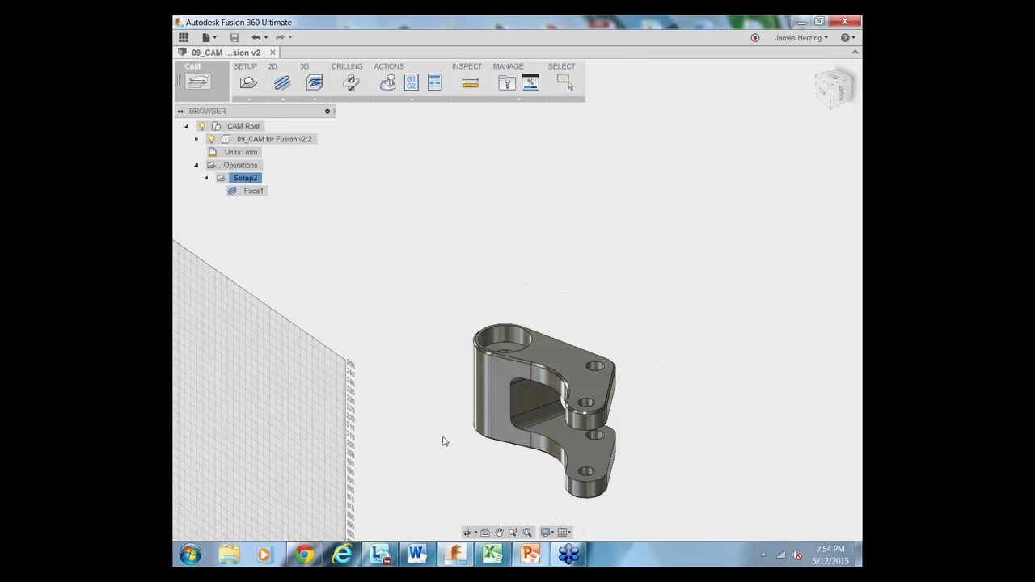
Start a new 2D Adaptive Clearing operation and assign the #3 - Ø1/2" flat mill from the document's tools.
left_click(283, 100)
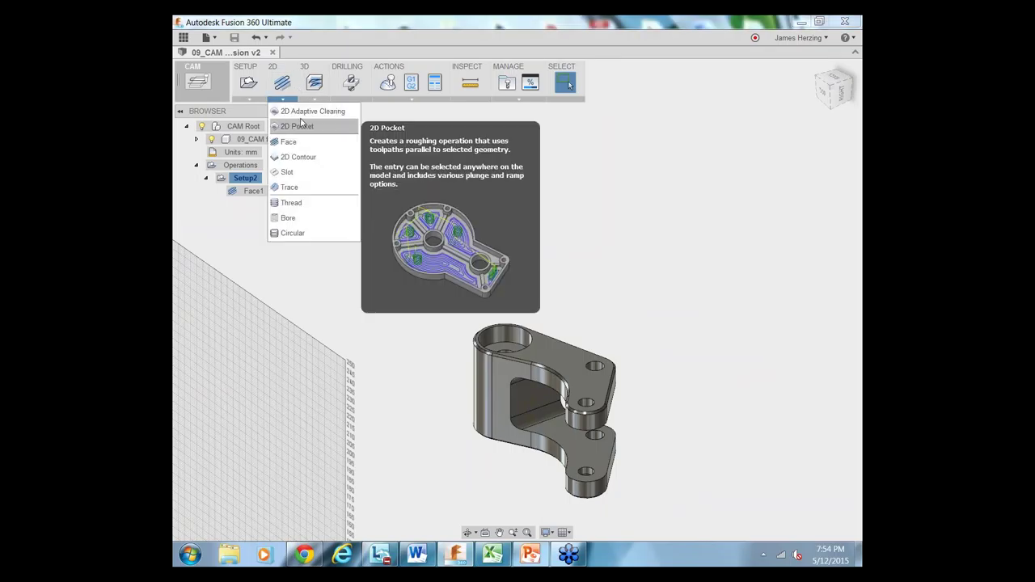
left_click(303, 110)
left_click(270, 275)
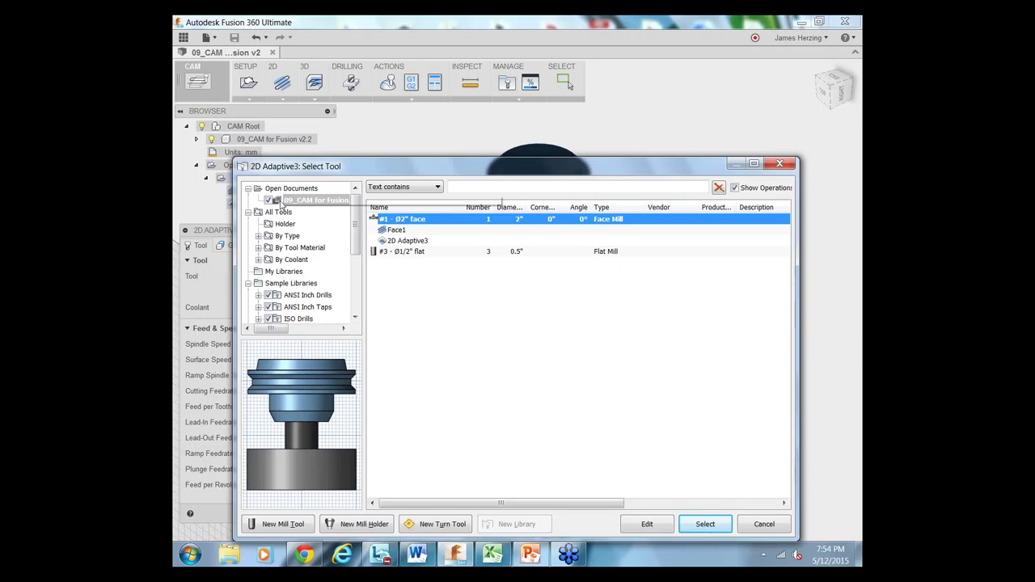
scroll(305, 315, "down", 3)
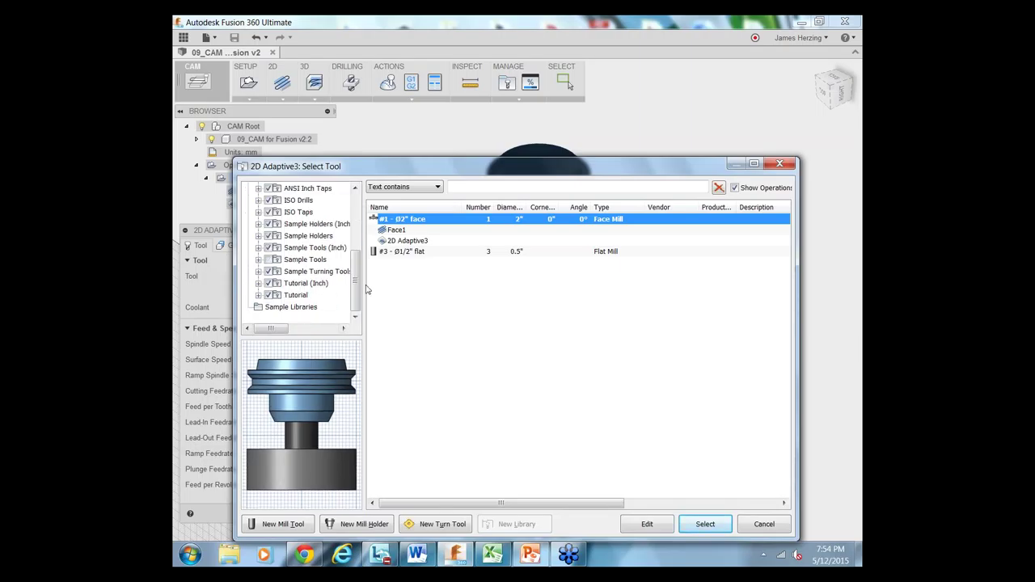
left_click(428, 252)
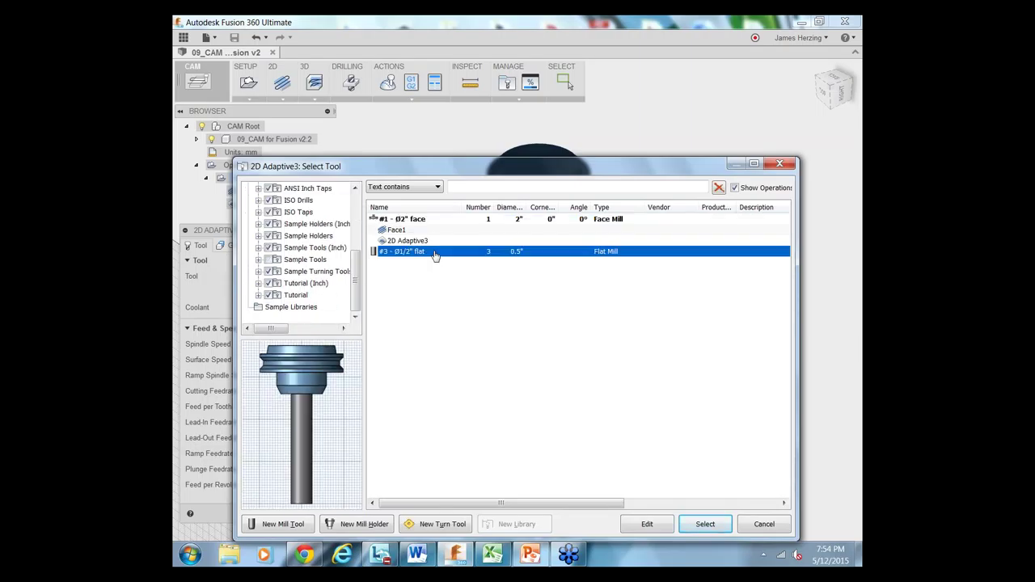
left_click(703, 523)
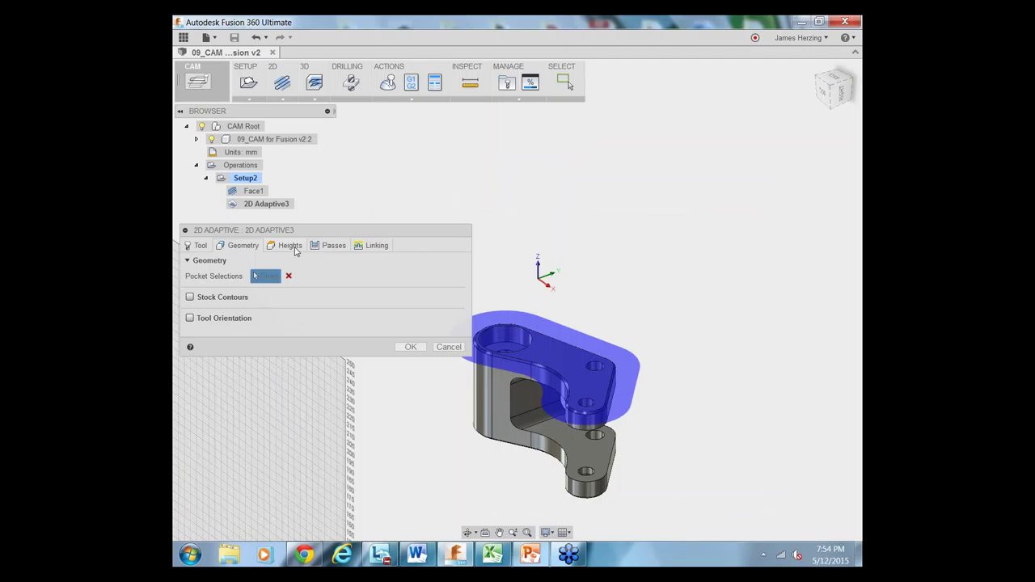
Clear the trial pocket selections and pick the outer edge chain around the bracket's top as the pocket geometry.
left_click(538, 357)
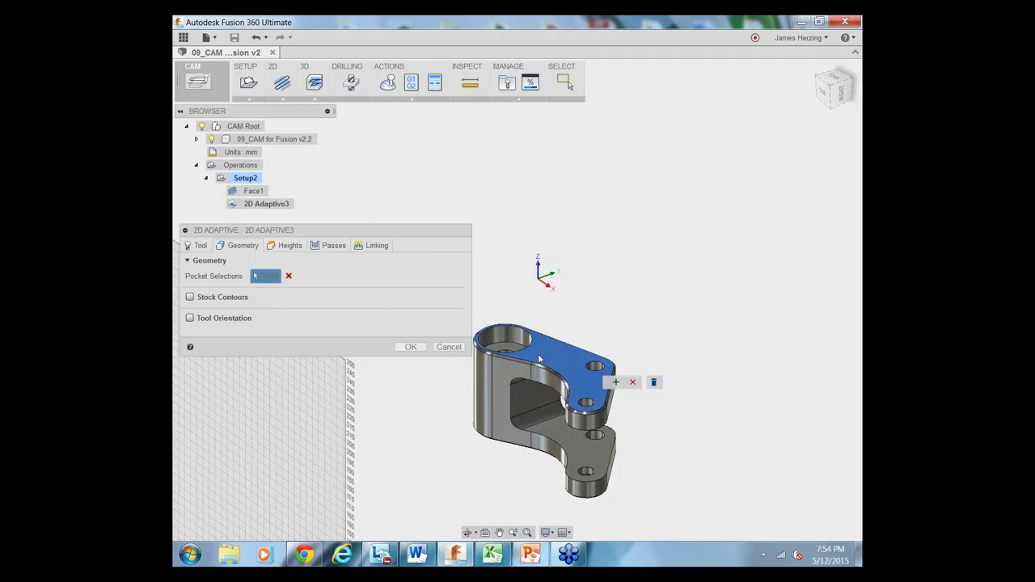
scroll(537, 372, "up", 5)
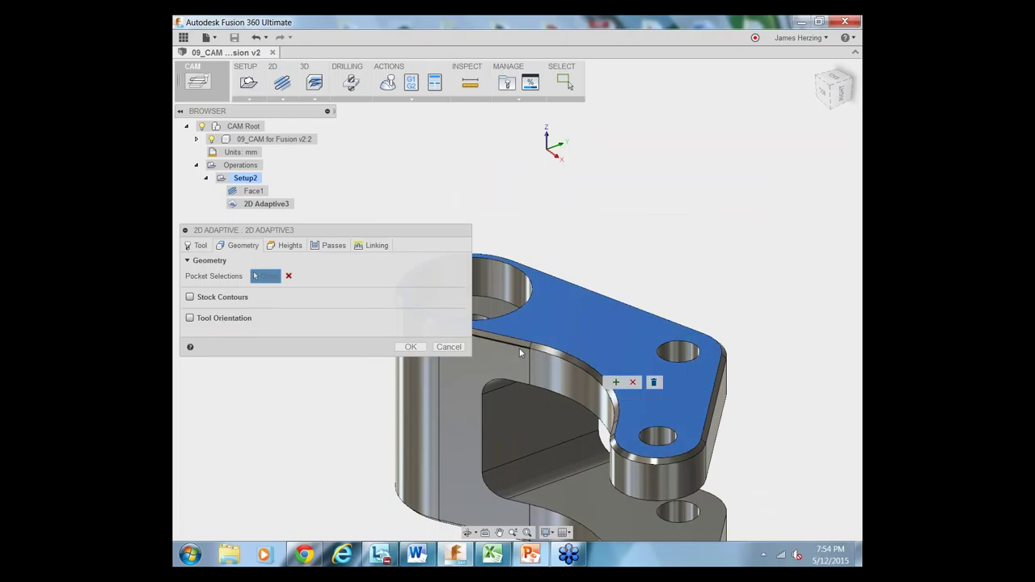
left_click(289, 278)
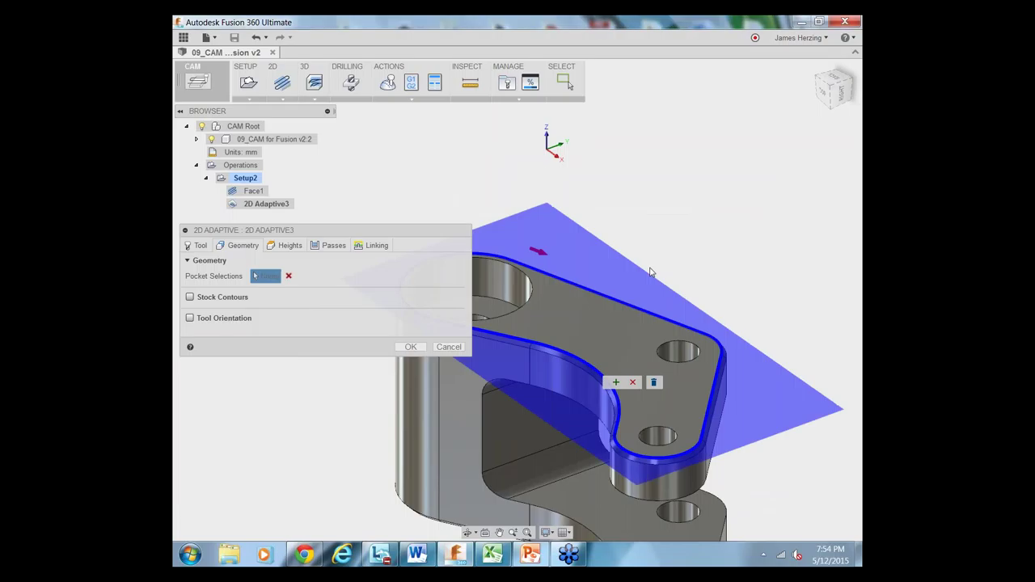
scroll(650, 272, "down", 2)
scroll(739, 278, "down", 2)
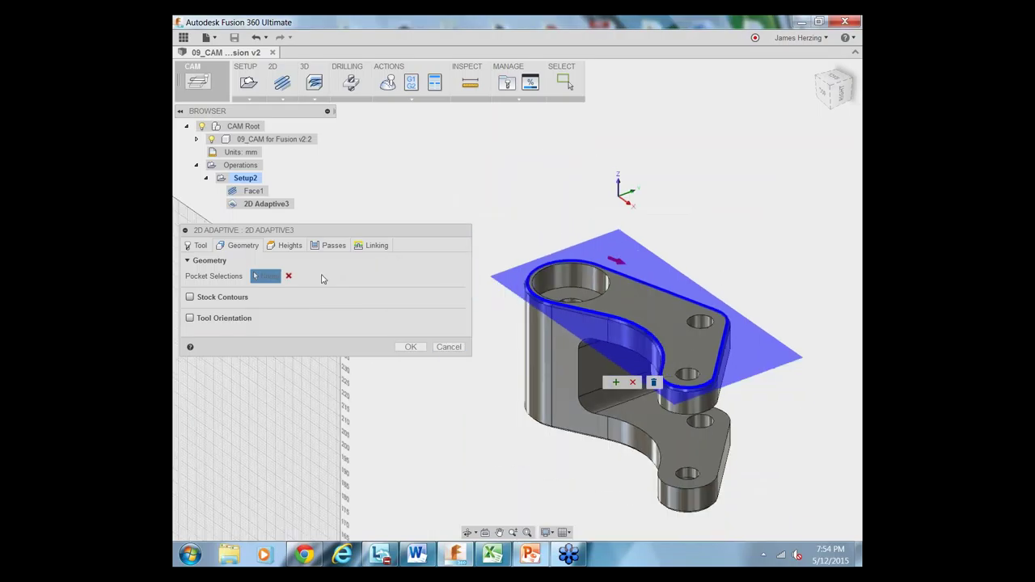
scroll(622, 297, "up", 3)
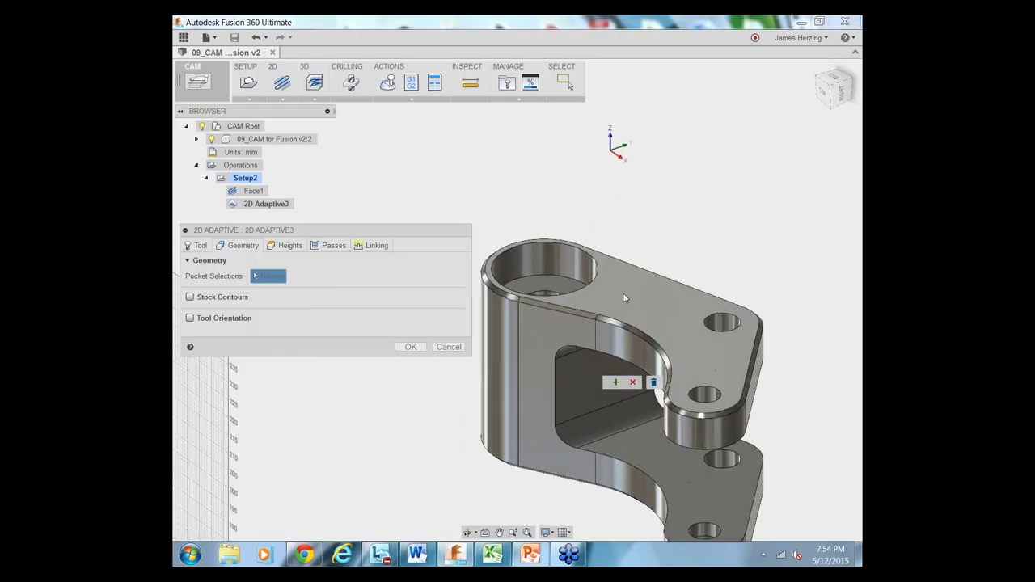
left_click(574, 312)
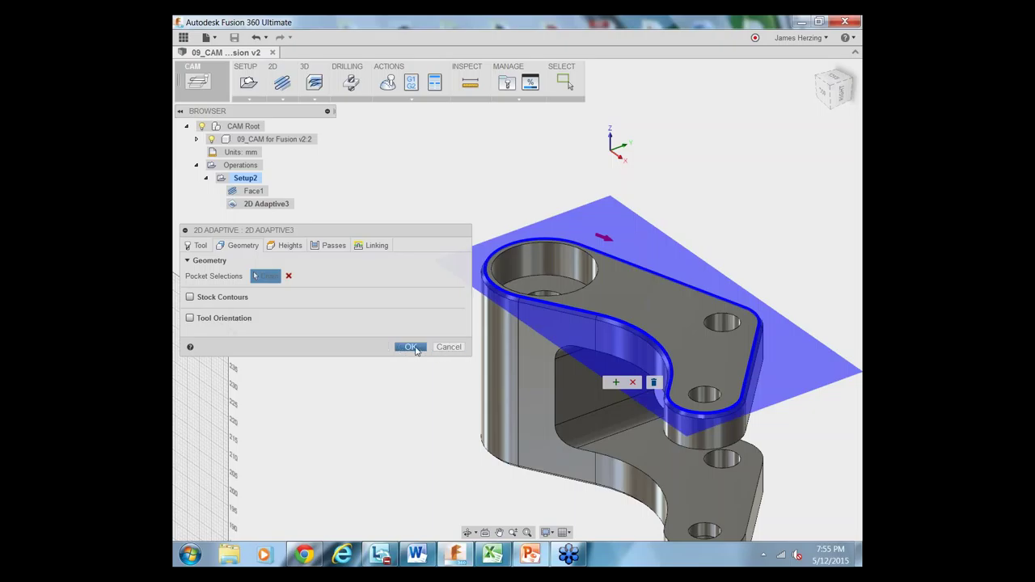
Set the 2D Adaptive operation's bottom height to the model bottom with a -.05in offset and generate its toolpath.
left_click(288, 246)
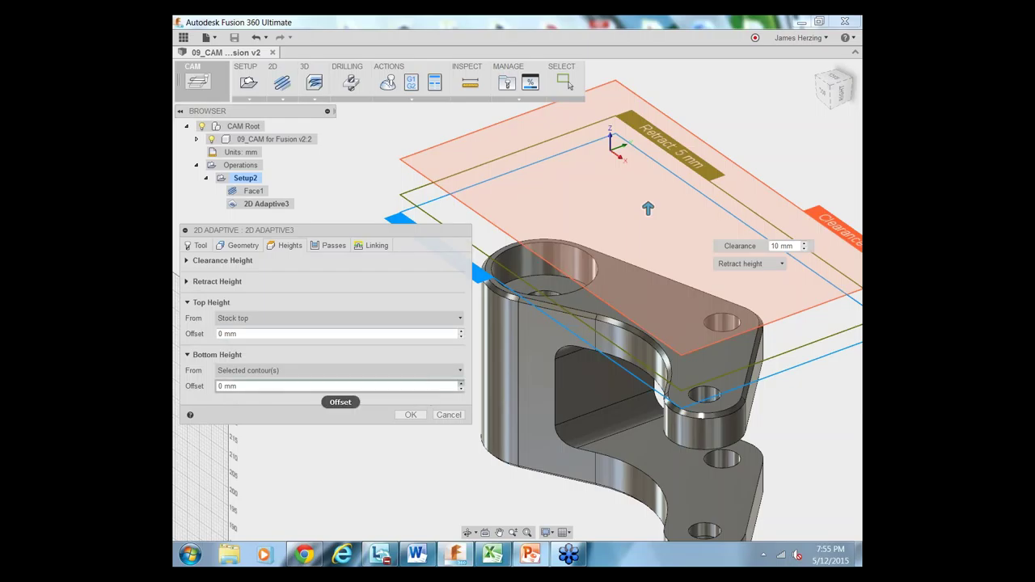
scroll(563, 393, "down", 2)
scroll(563, 393, "down", 3)
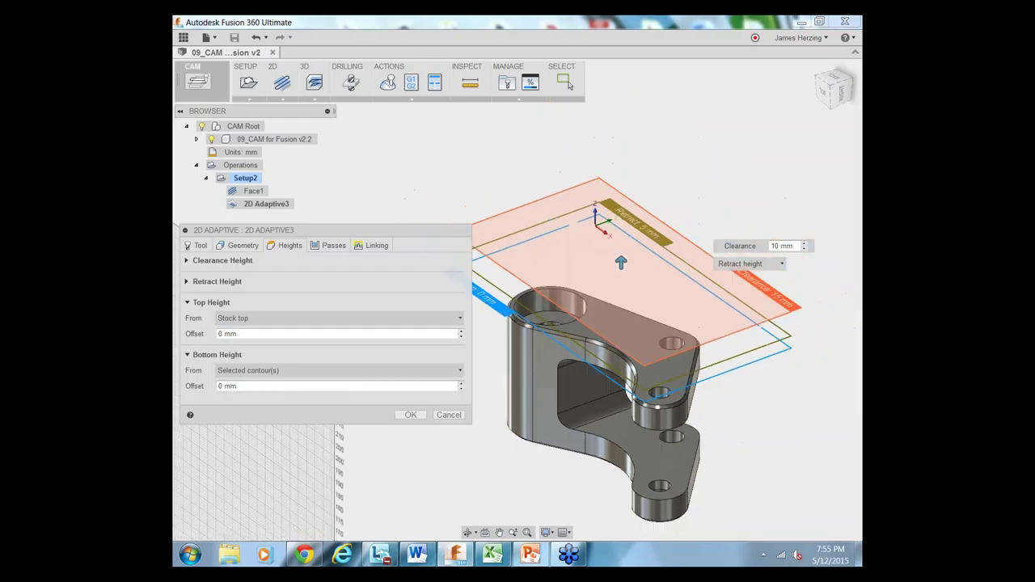
scroll(625, 506, "up", 1)
scroll(575, 474, "down", 2)
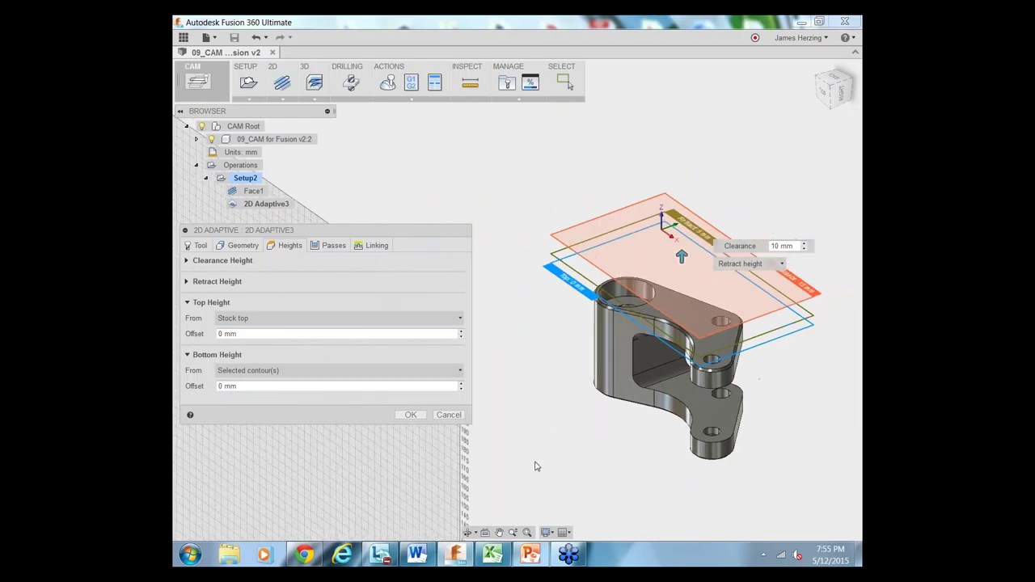
scroll(794, 455, "up", 1)
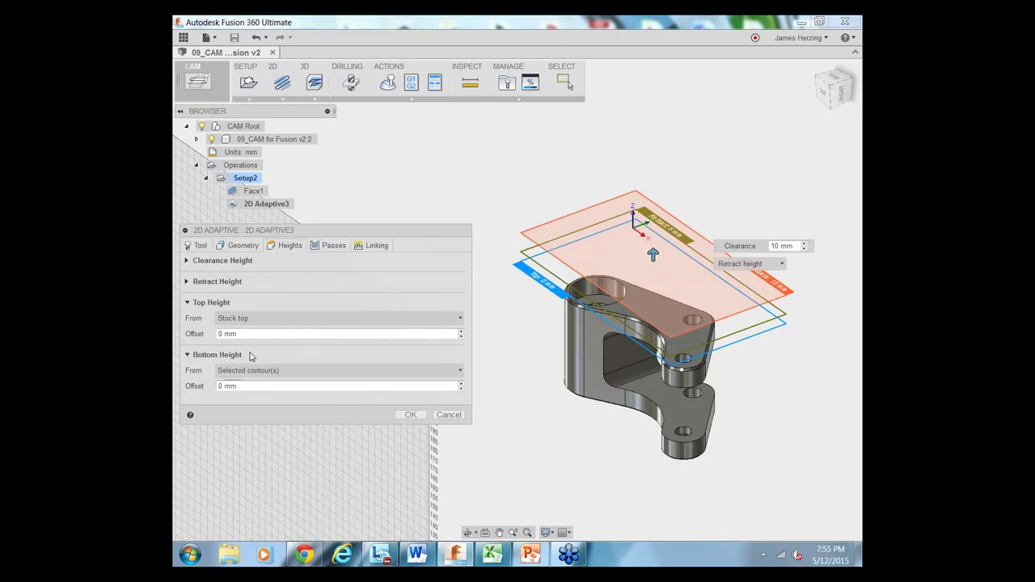
left_click(267, 372)
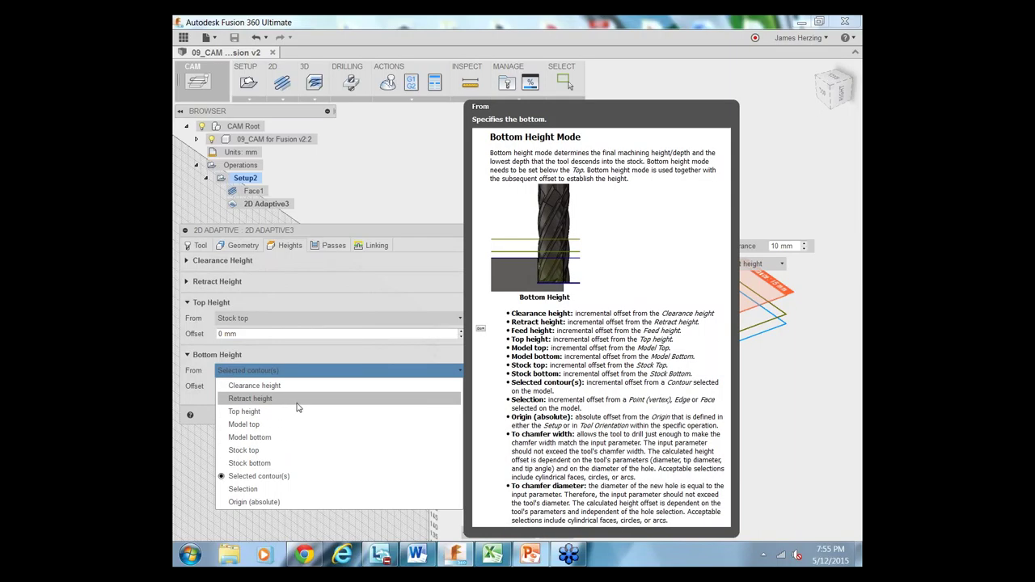
left_click(299, 437)
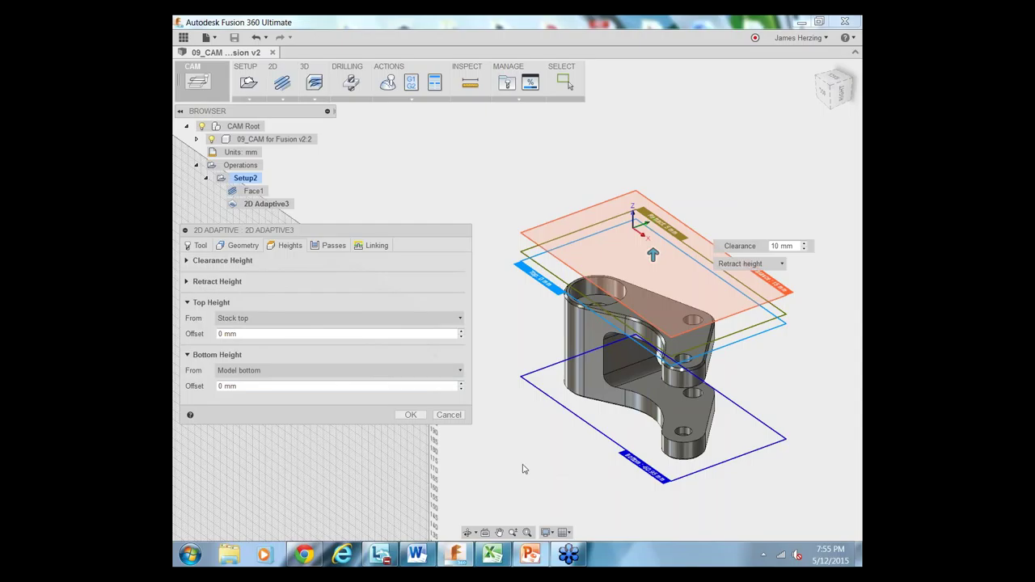
left_click(246, 387)
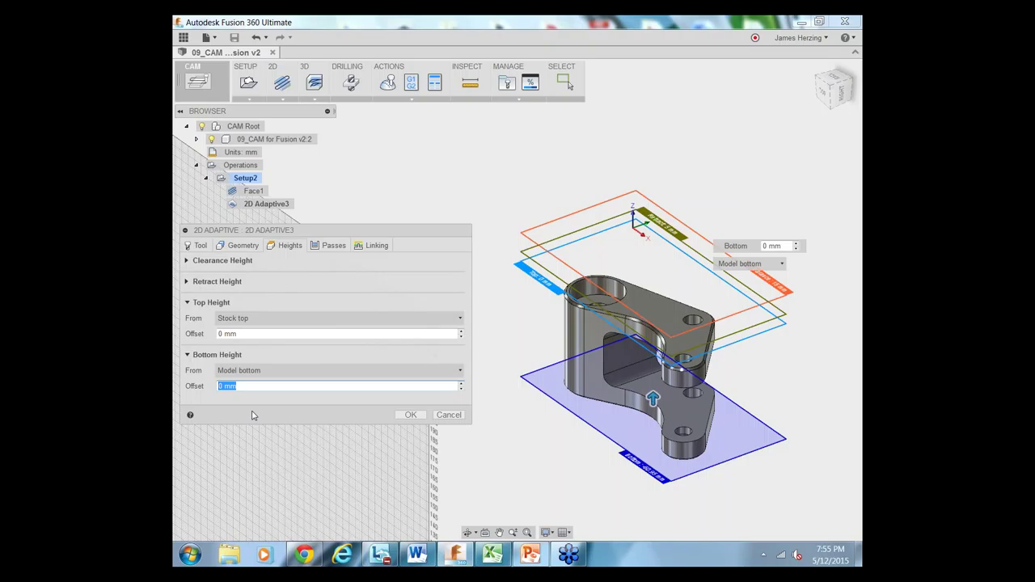
type("-")
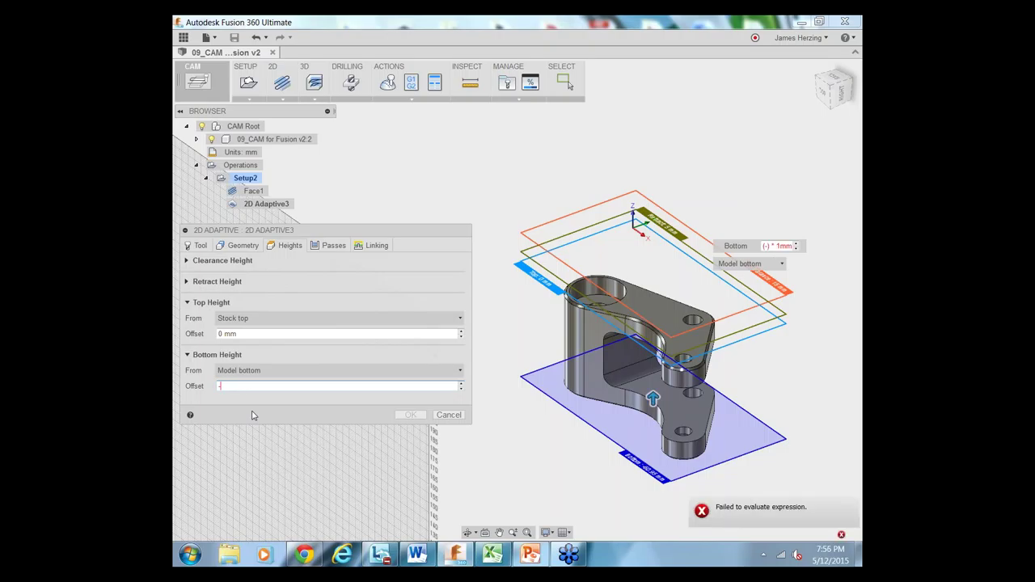
type(".05in")
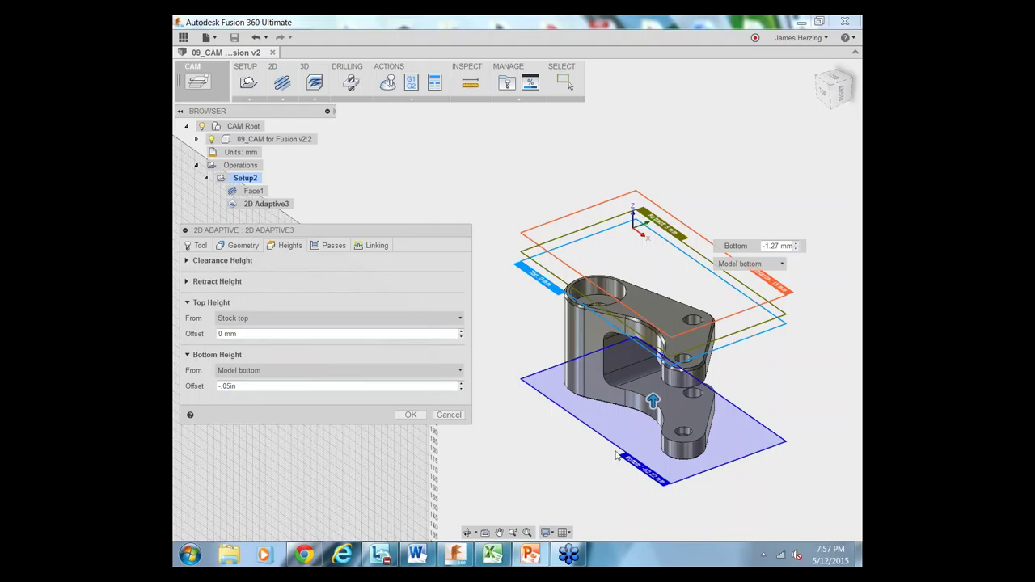
left_click(410, 415)
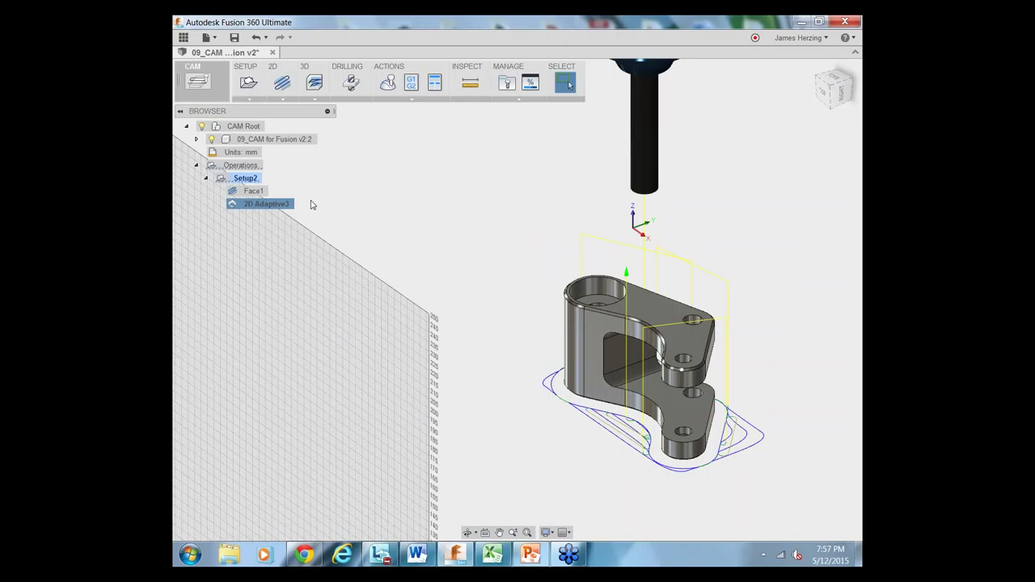
Simulate all of Setup2's operations, check the machining statistics, and leave the simulation with nothing selected.
right_click(246, 179)
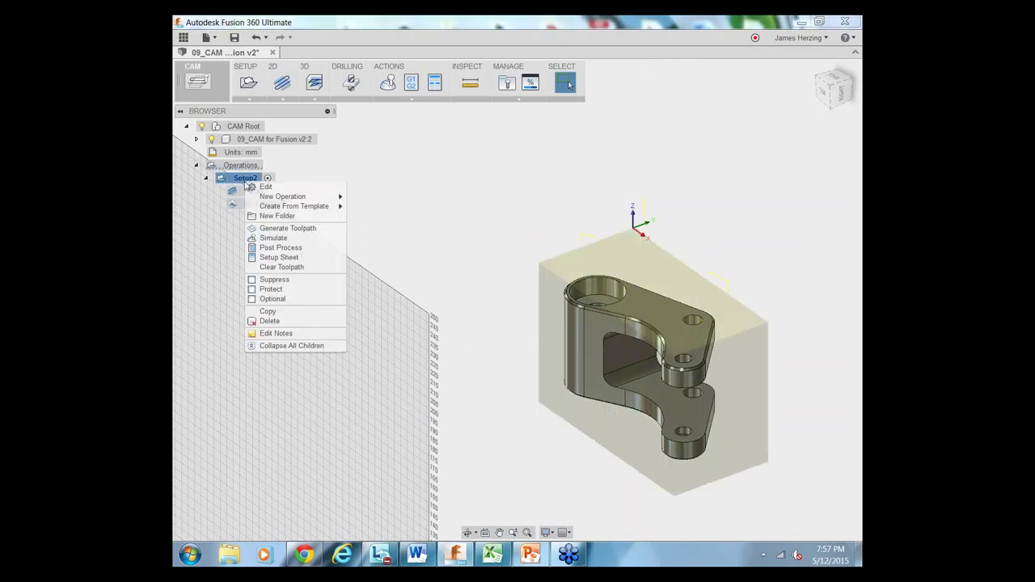
left_click(272, 238)
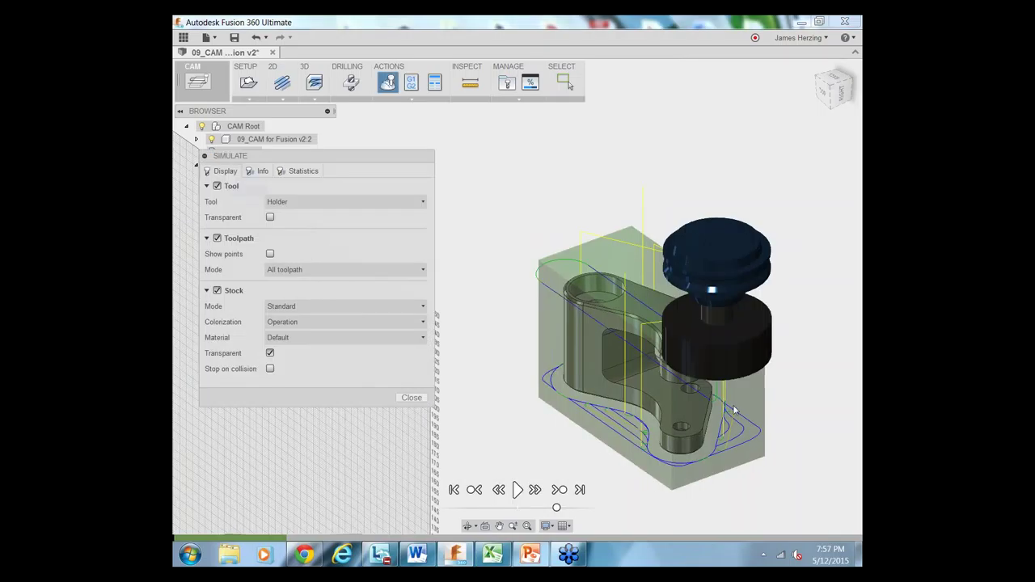
left_click(516, 490)
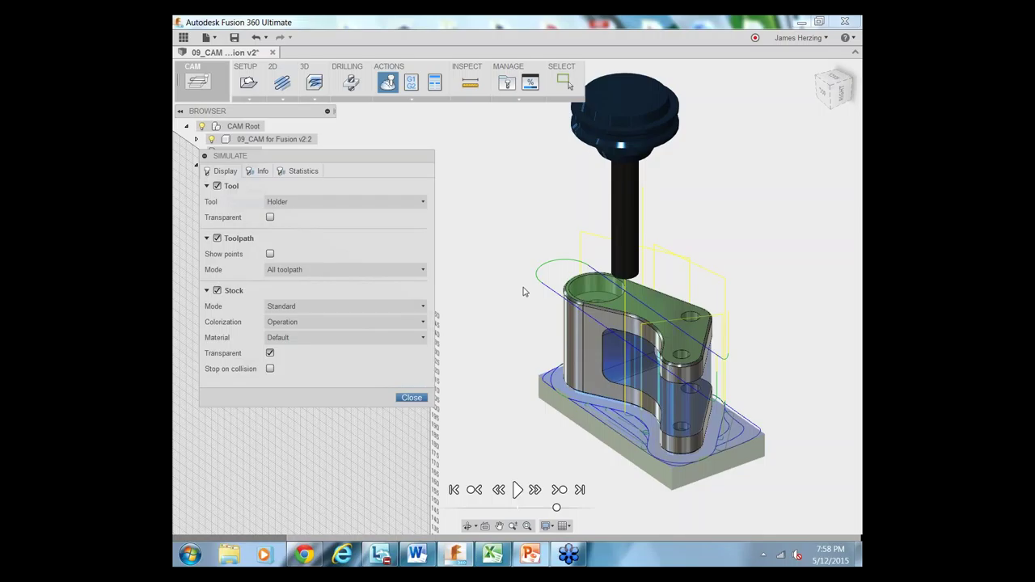
left_click(517, 490)
left_click(301, 171)
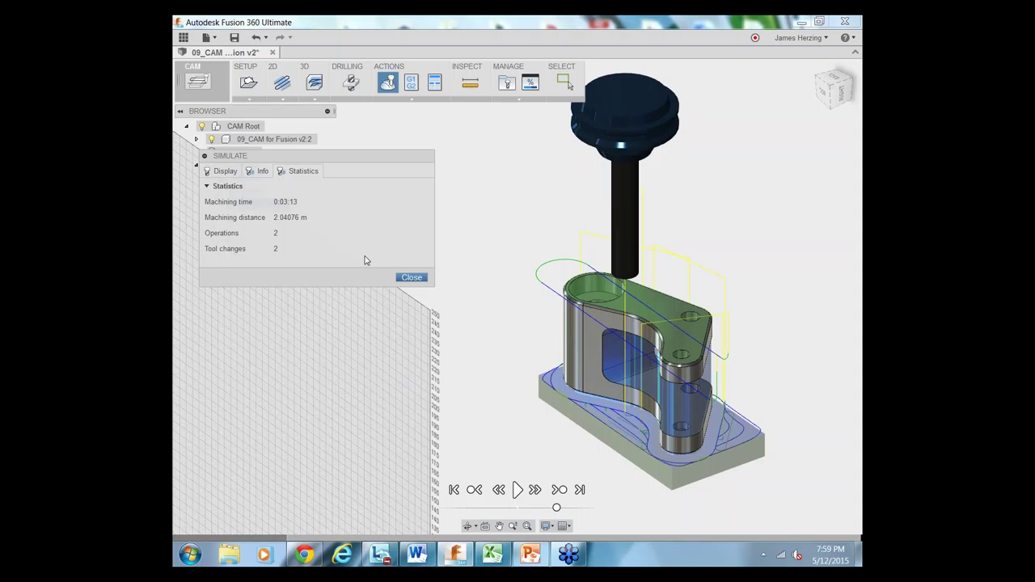
left_click(411, 278)
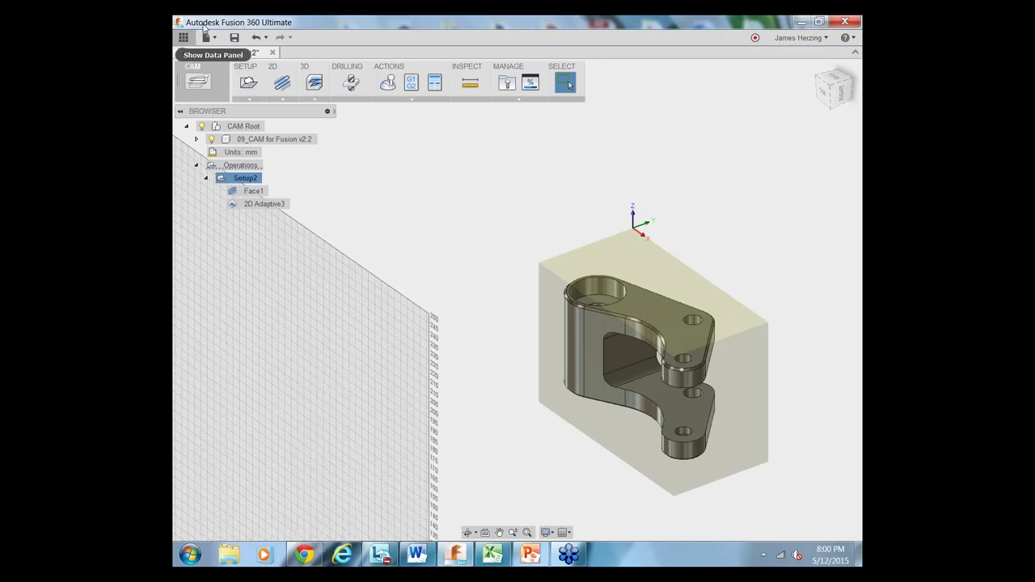
left_click(397, 223)
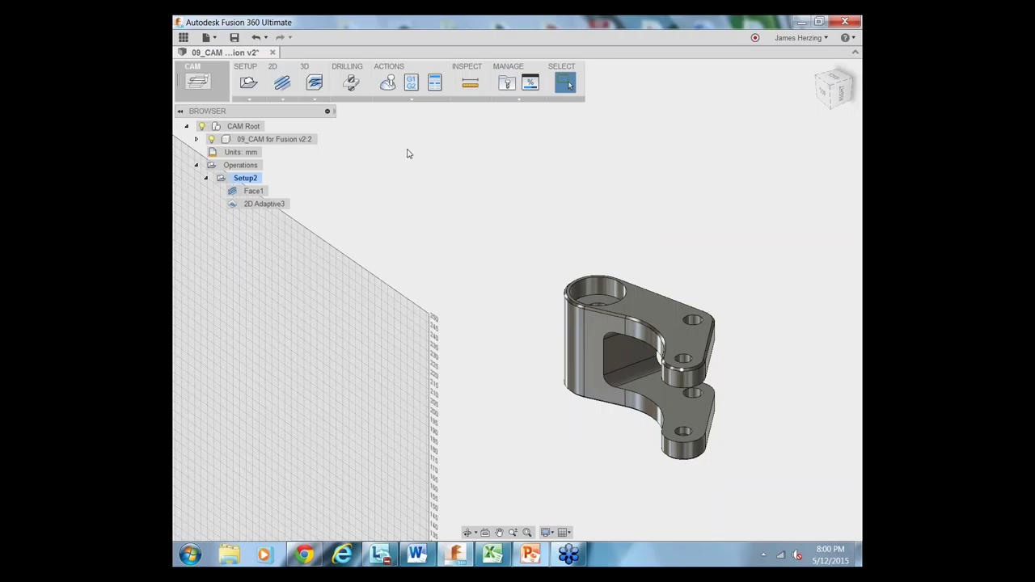
Start a 2D Contour operation with the #3 - Ø1/2" flat mill and select the outer edge chain around the bracket's top.
left_click(286, 99)
mouse_move(306, 158)
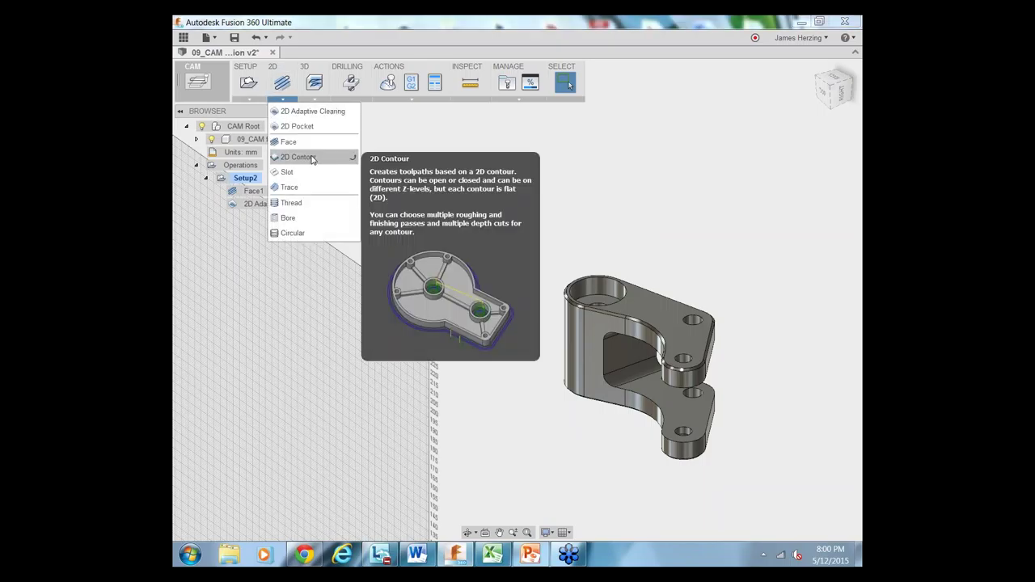
left_click(312, 158)
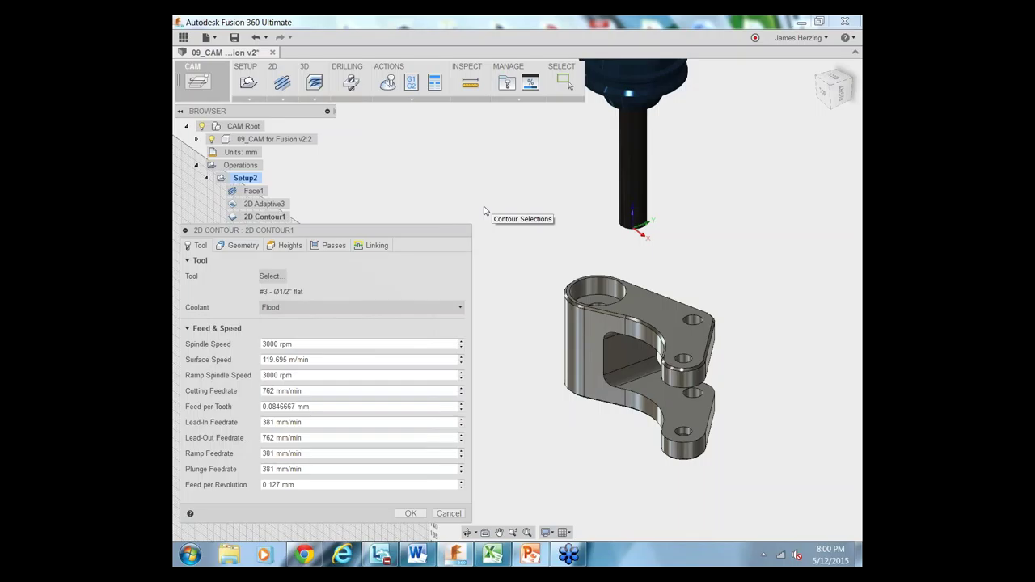
left_click(242, 246)
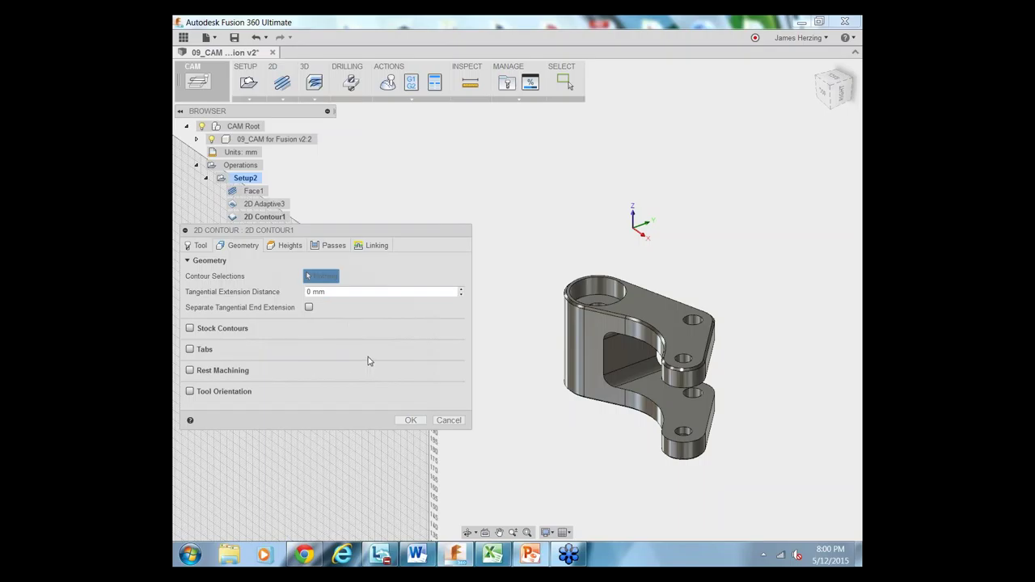
left_click(602, 313)
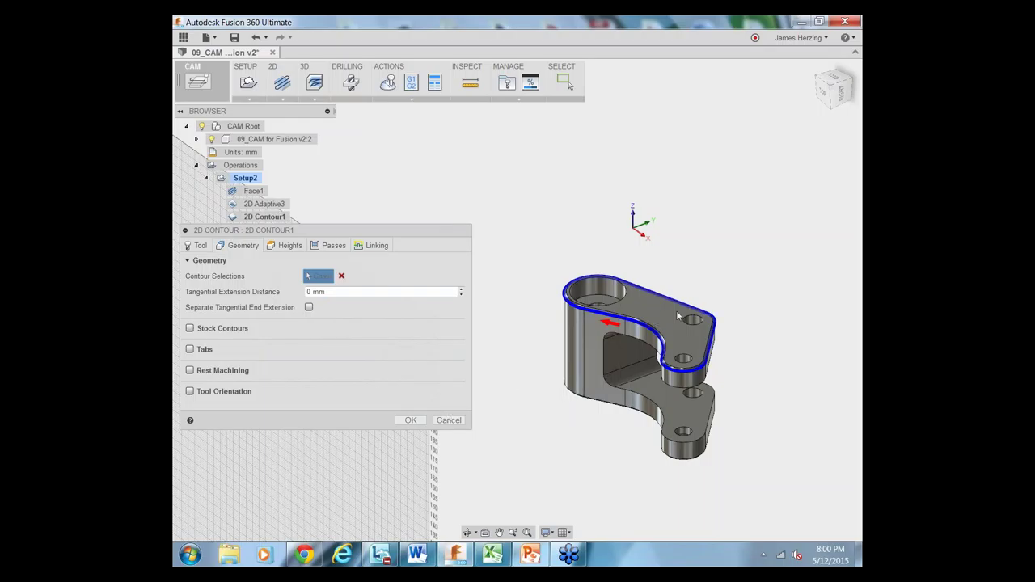
scroll(619, 370, "up", 5)
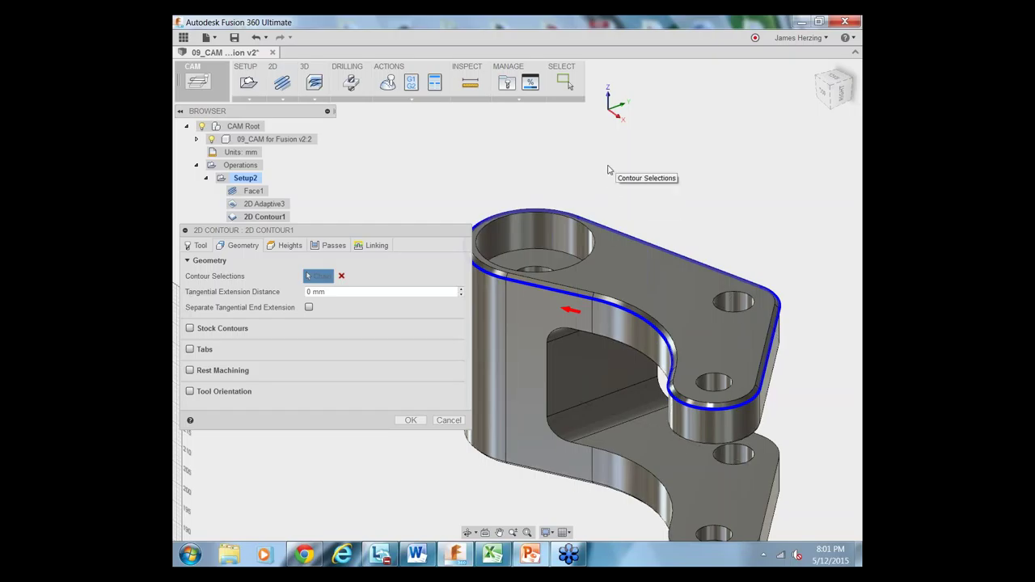
left_click(287, 246)
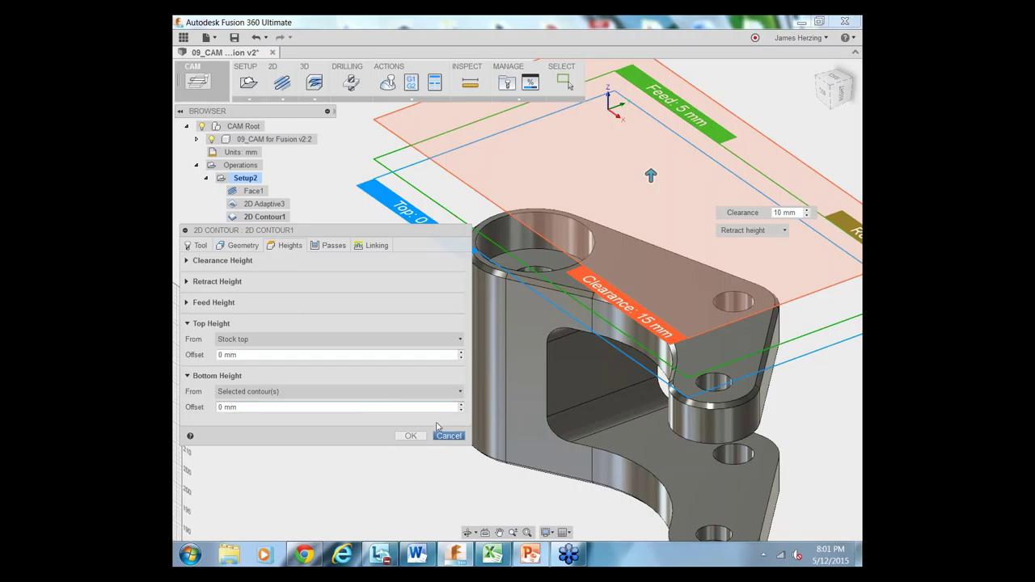
left_click(242, 247)
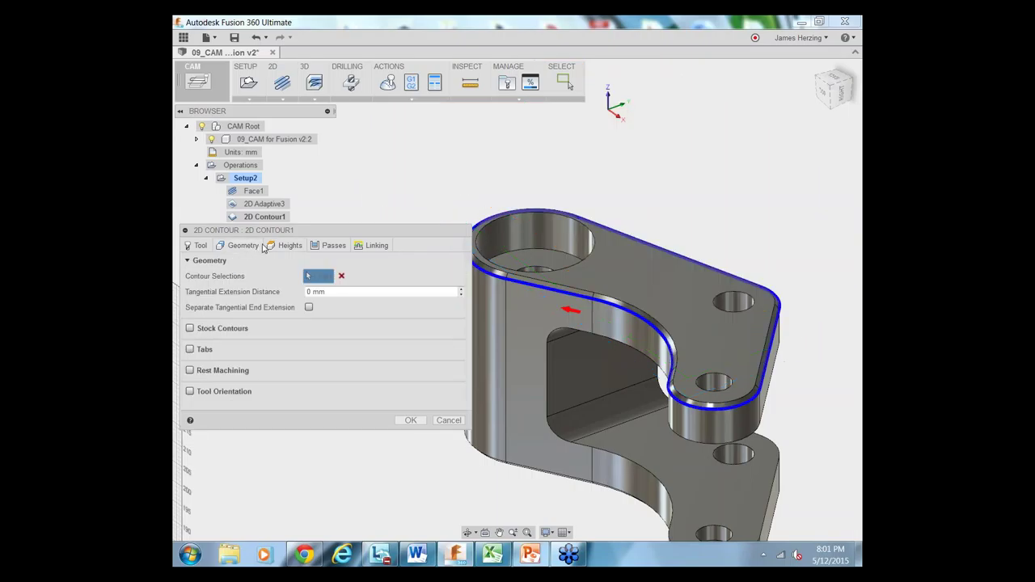
left_click(289, 247)
left_click(242, 247)
left_click(271, 247)
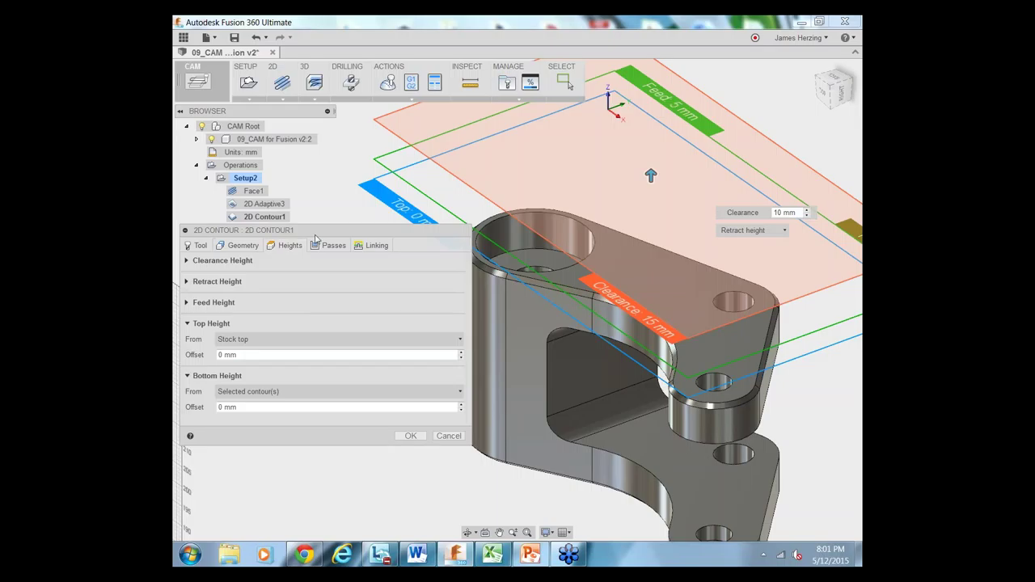
left_click(254, 247)
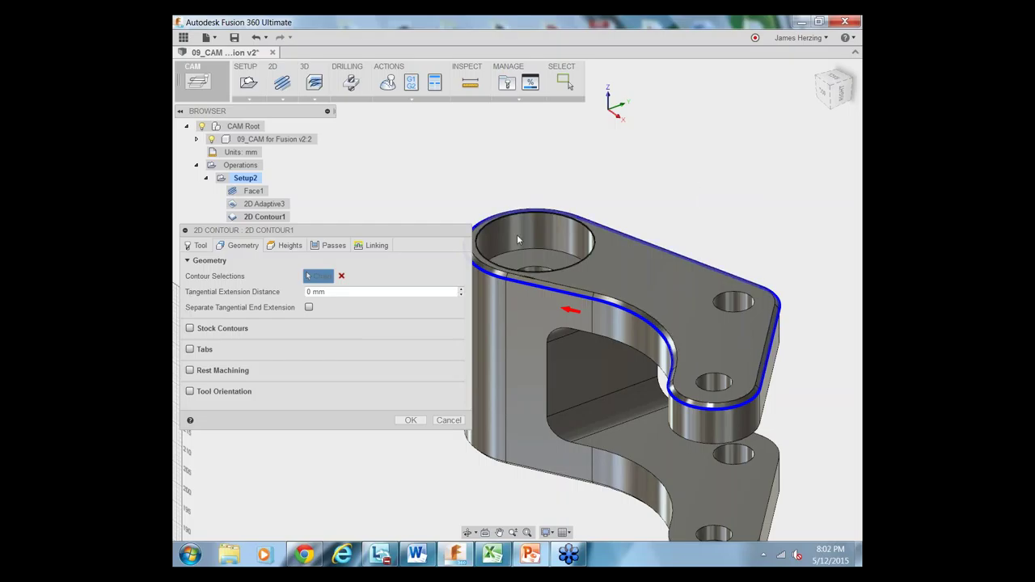
Set the 2D Contour operation's top height to start from the model top.
left_click(289, 246)
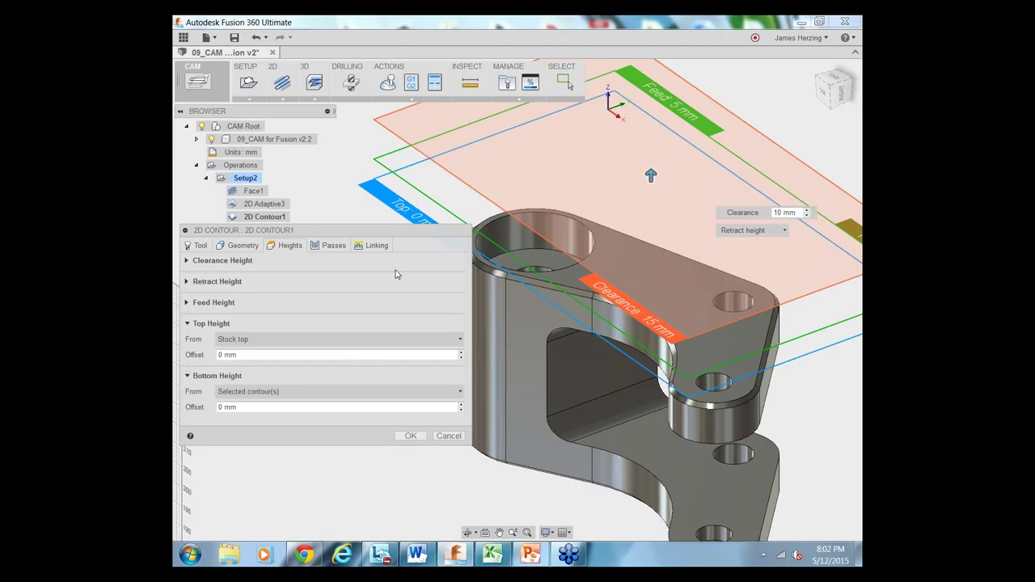
left_click(279, 343)
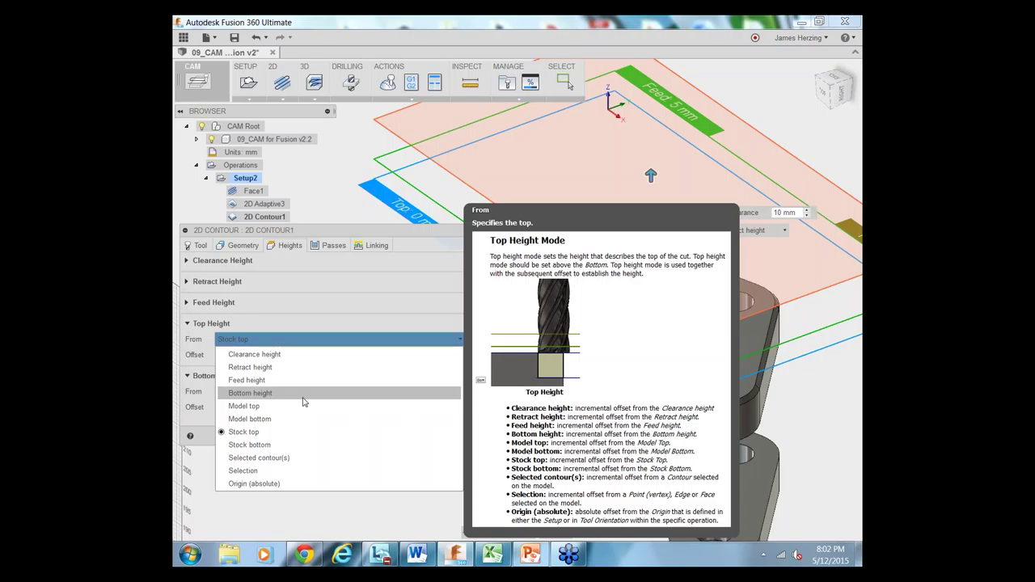
left_click(303, 406)
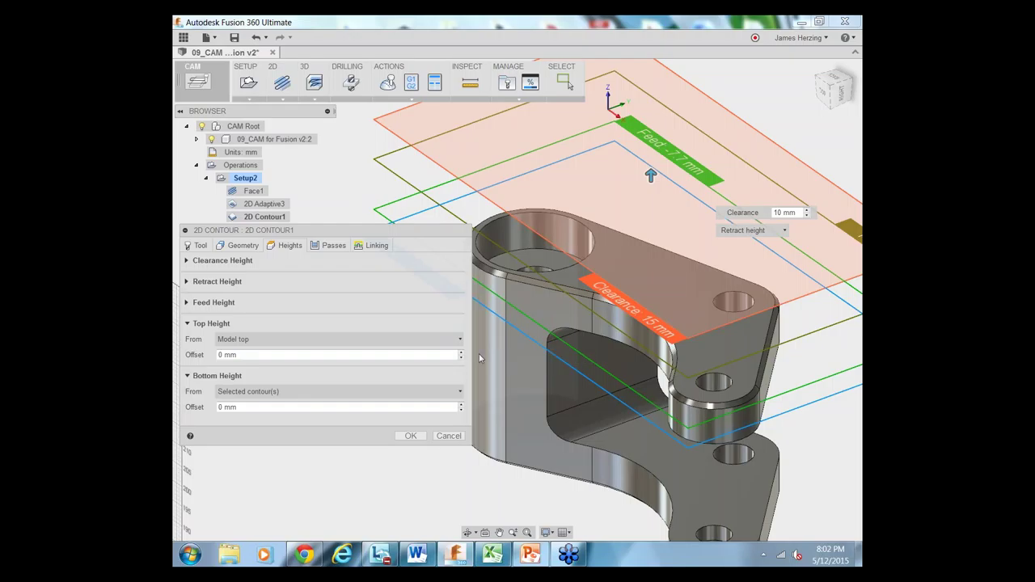
Set the 2D Contour operation's bottom height to the model bottom with a -.025in offset.
left_click(299, 392)
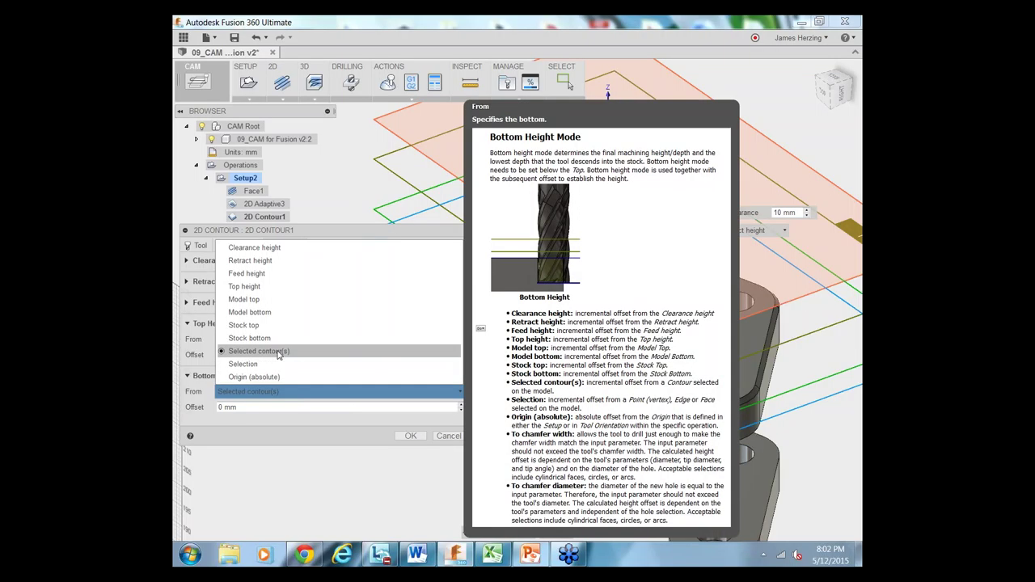
left_click(278, 312)
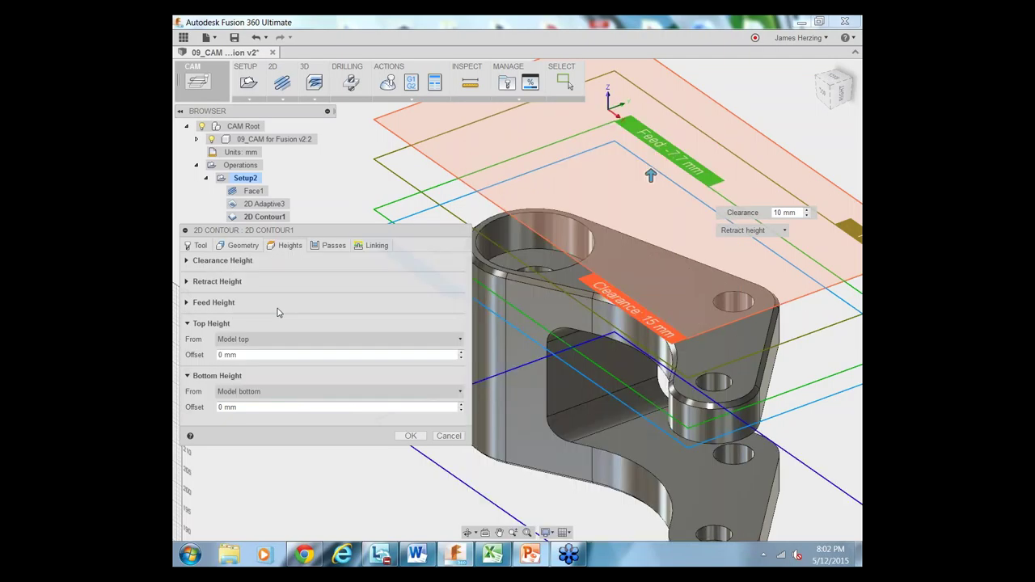
scroll(406, 209, "down", 1)
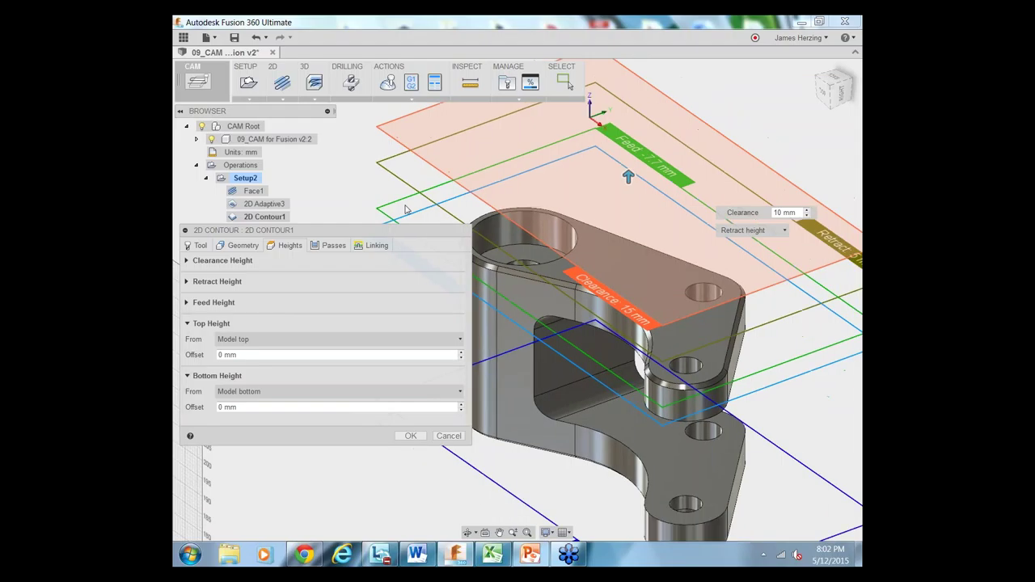
scroll(406, 209, "down", 2)
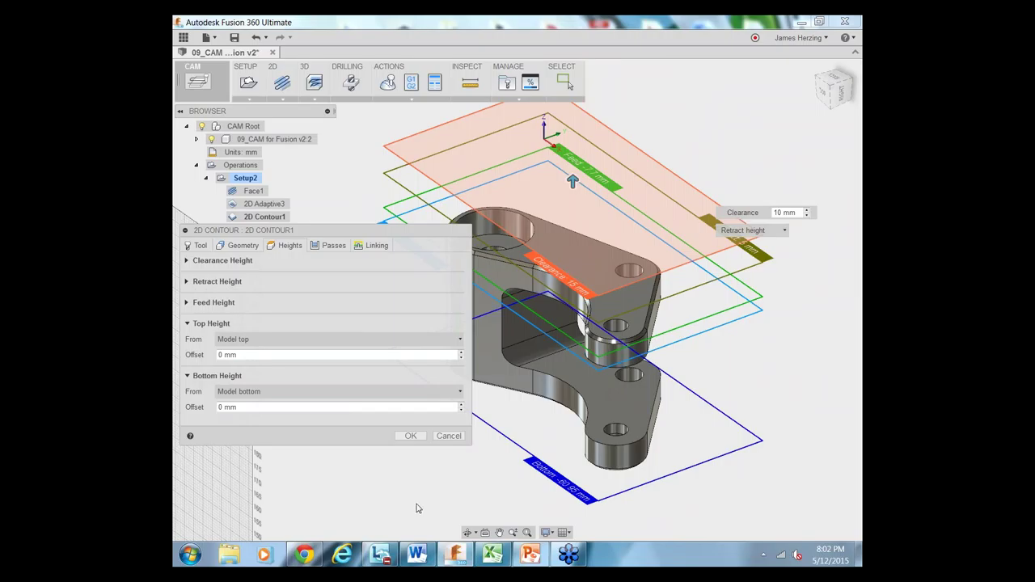
left_click_drag(264, 406, 210, 407)
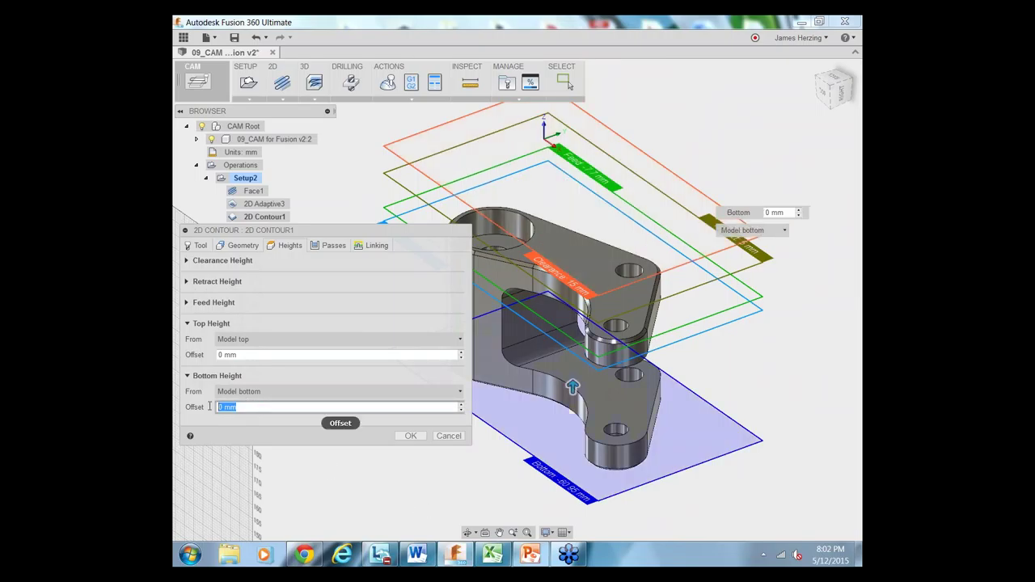
type("-")
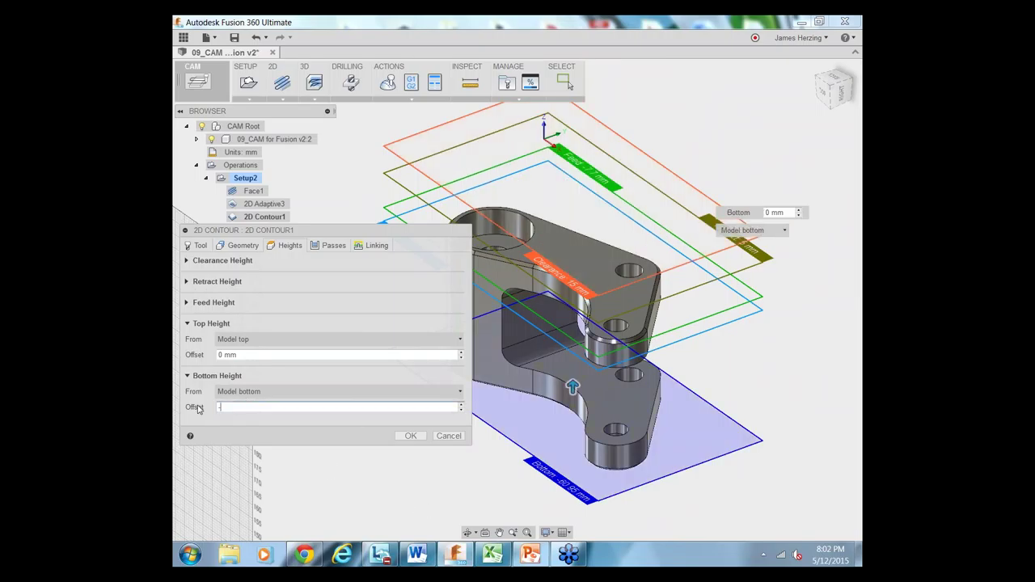
type(".025in")
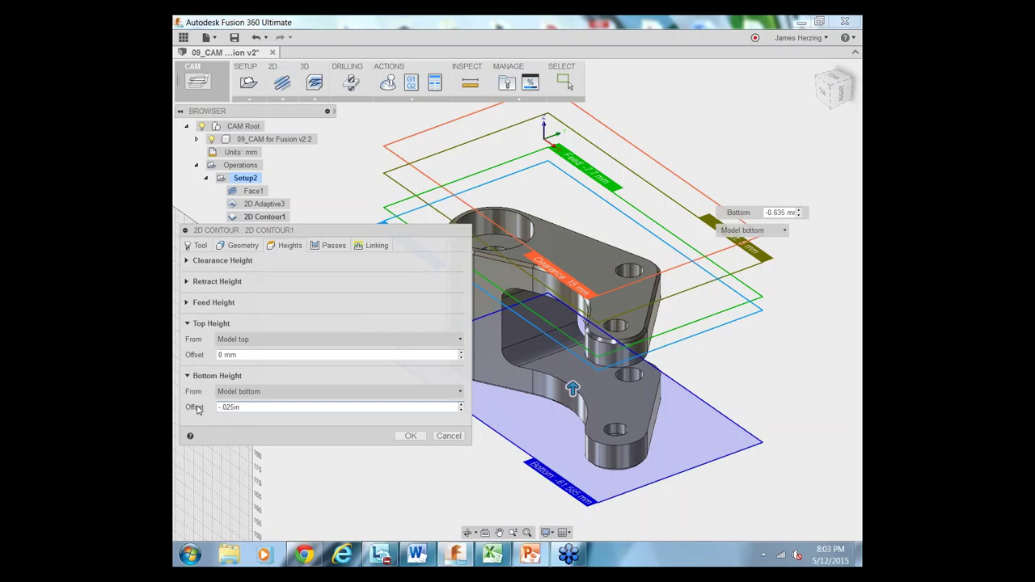
Accept the 2D Contour operation to generate its toolpath, and clear the selection.
left_click(412, 436)
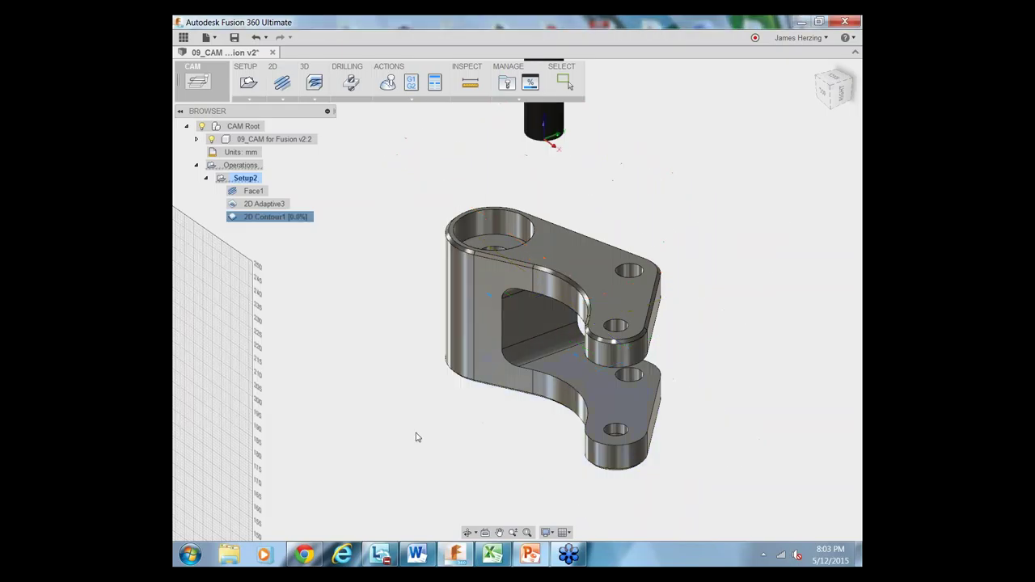
left_click(307, 421)
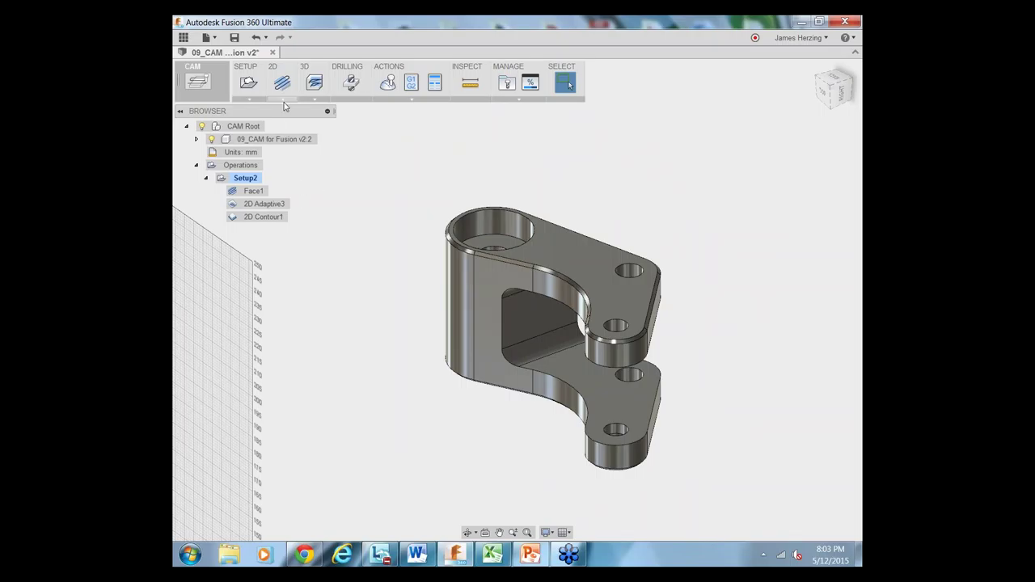
Start a second 2D Contour operation and choose the #50 - Ø1/2" 45° chamfer mill from the Tutorial (Inch) tool library.
middle_click_drag(542, 241, 600, 290, "shift")
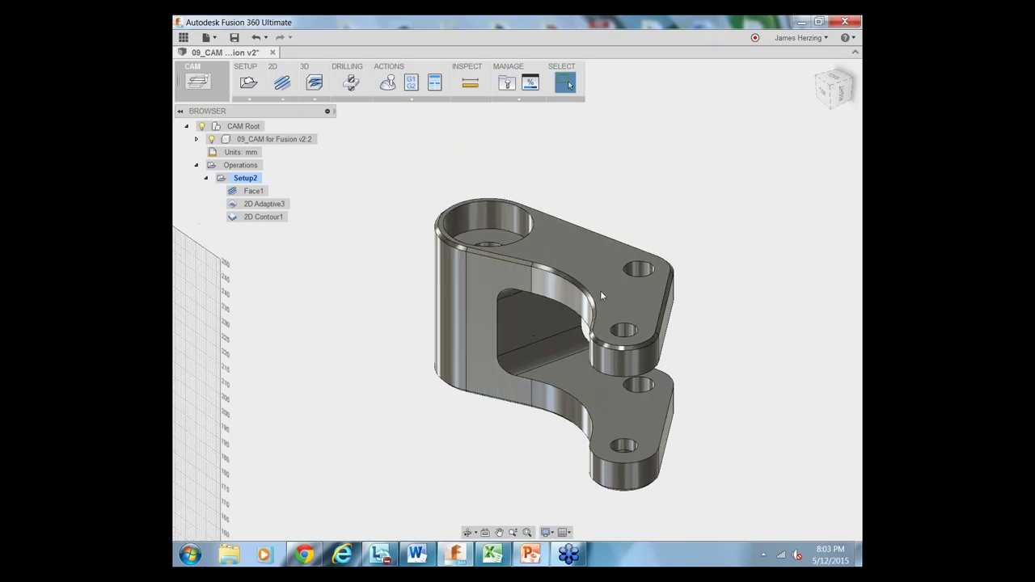
scroll(571, 280, "up", 3)
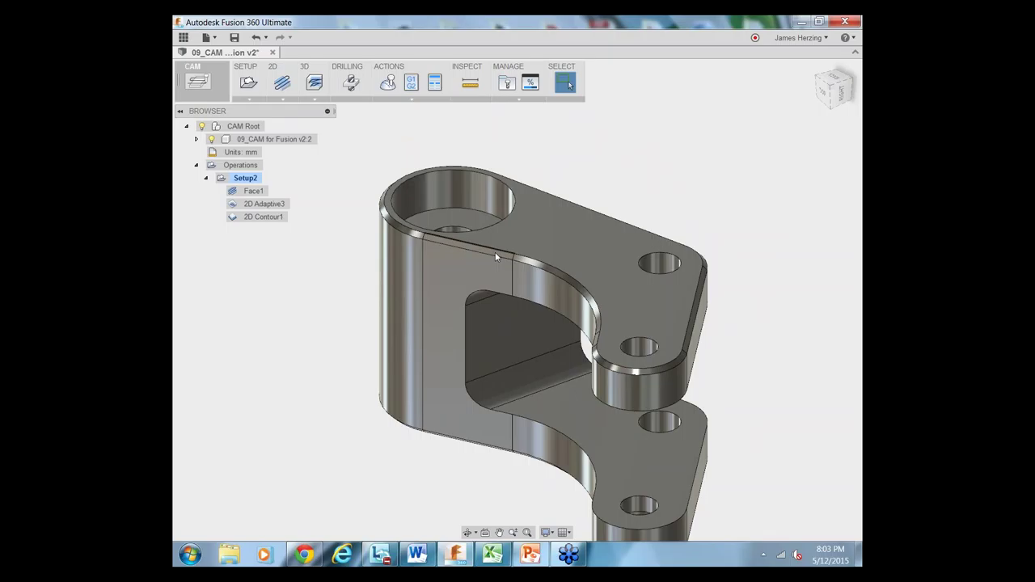
left_click(283, 99)
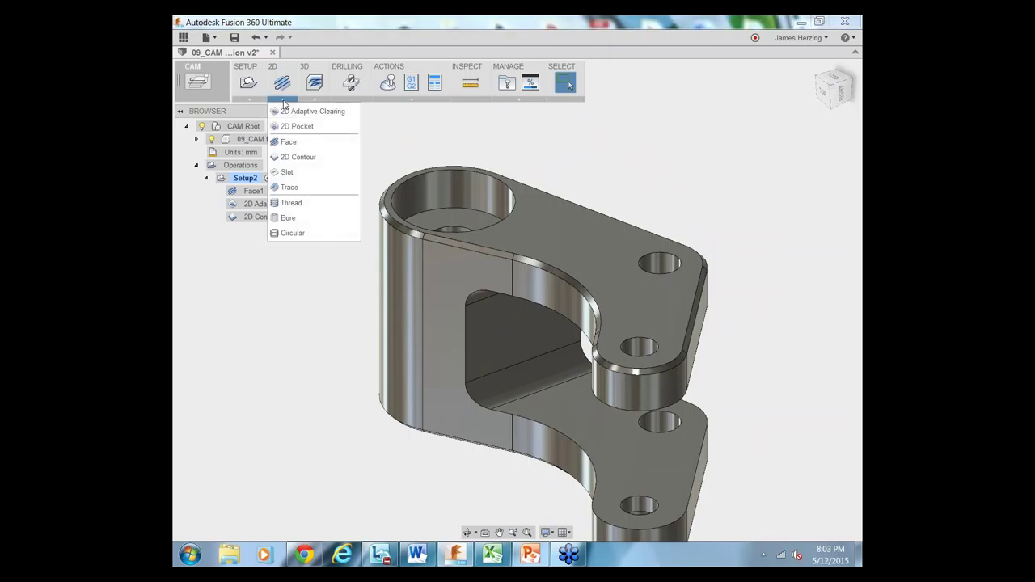
left_click(327, 164)
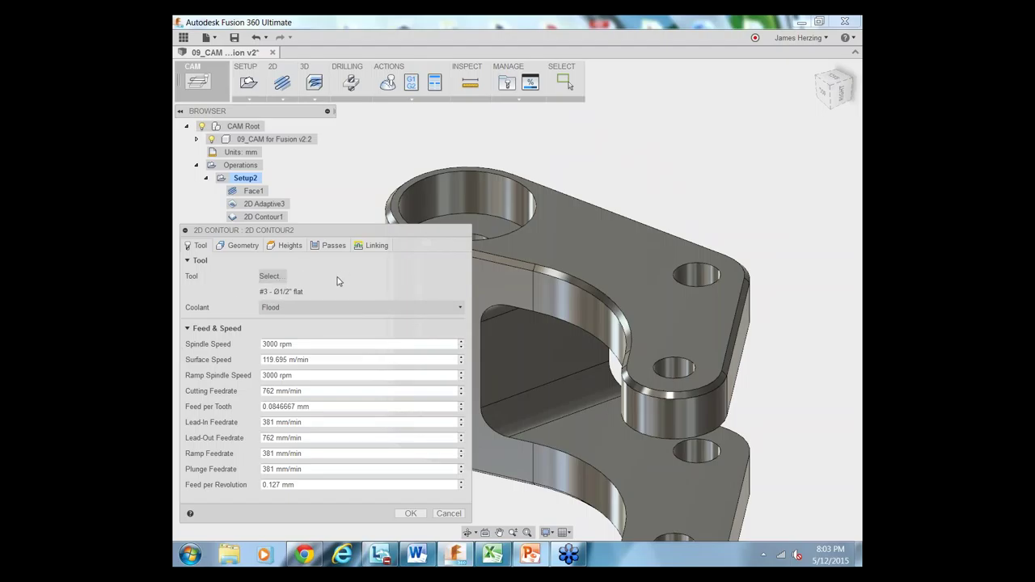
left_click(280, 278)
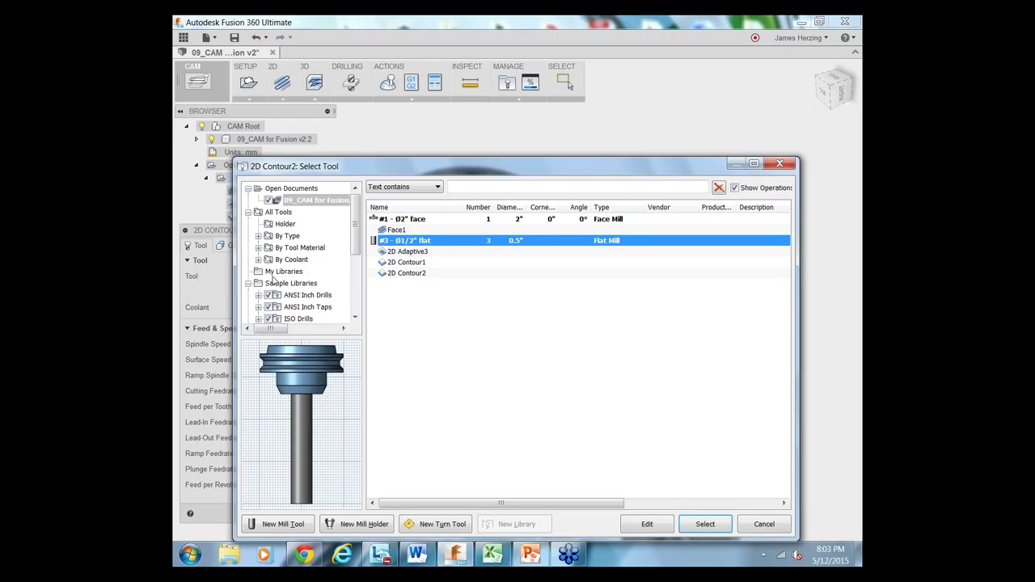
scroll(299, 285, "down", 4)
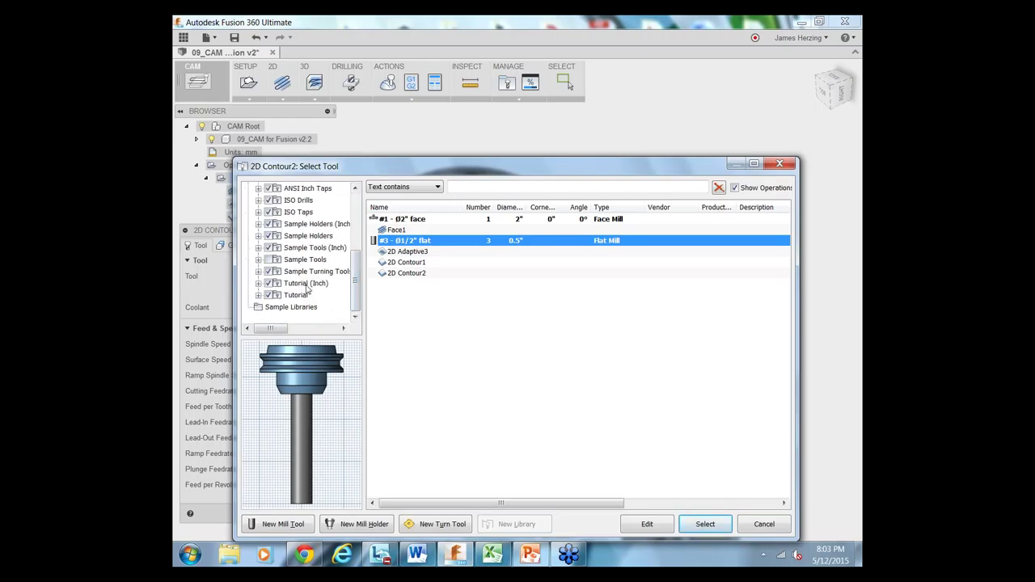
left_click(294, 284)
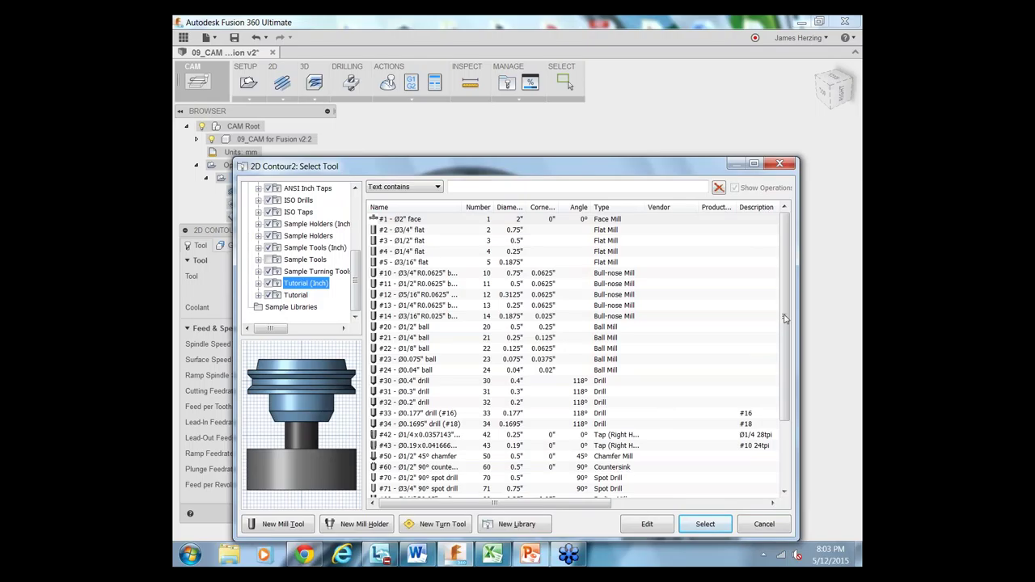
scroll(773, 322, "down", 3)
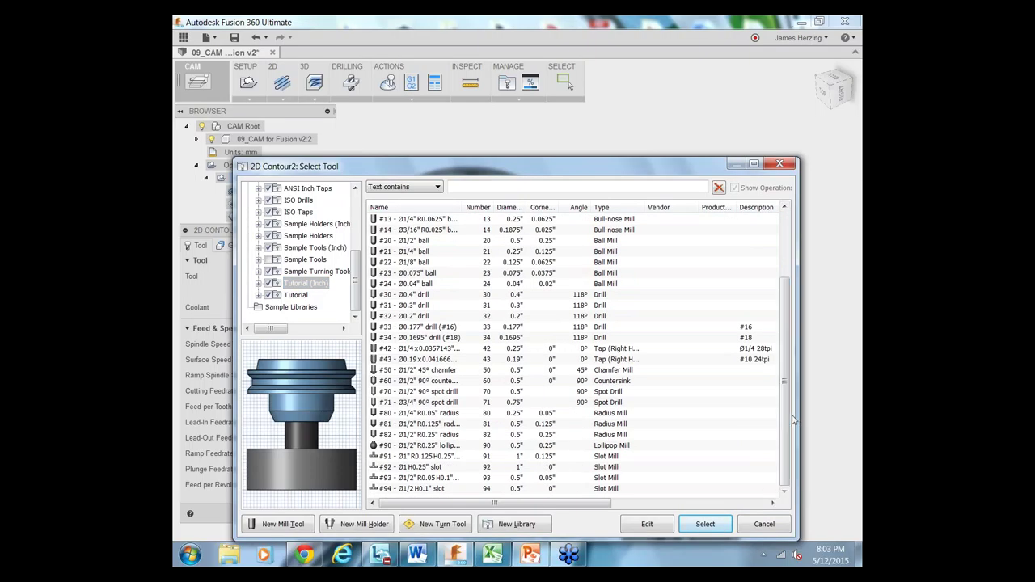
left_click(630, 370)
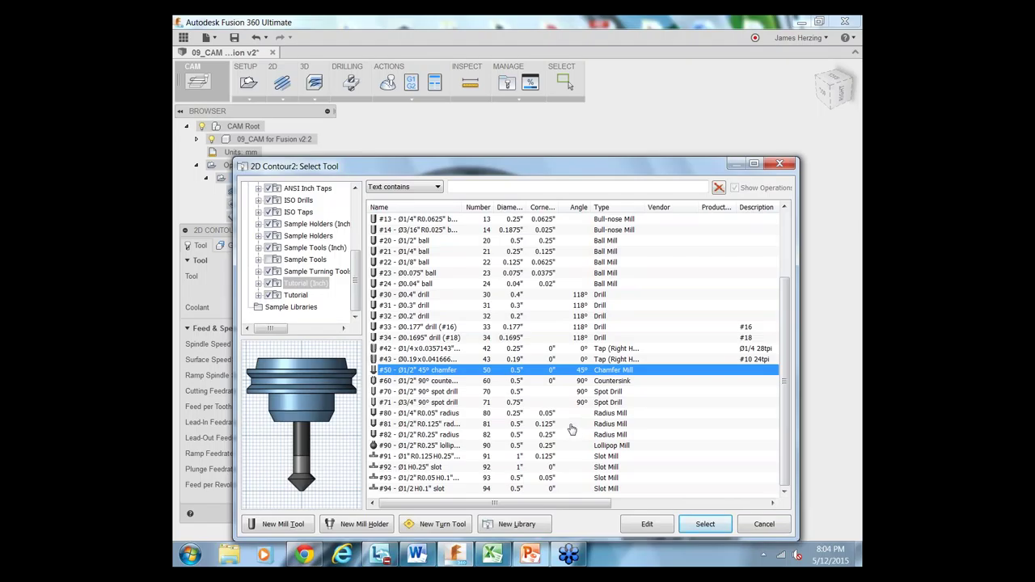
Check the chamfer mill's cutter geometry, accept it, and assign the tool to the new 2D Contour operation.
right_click(489, 380)
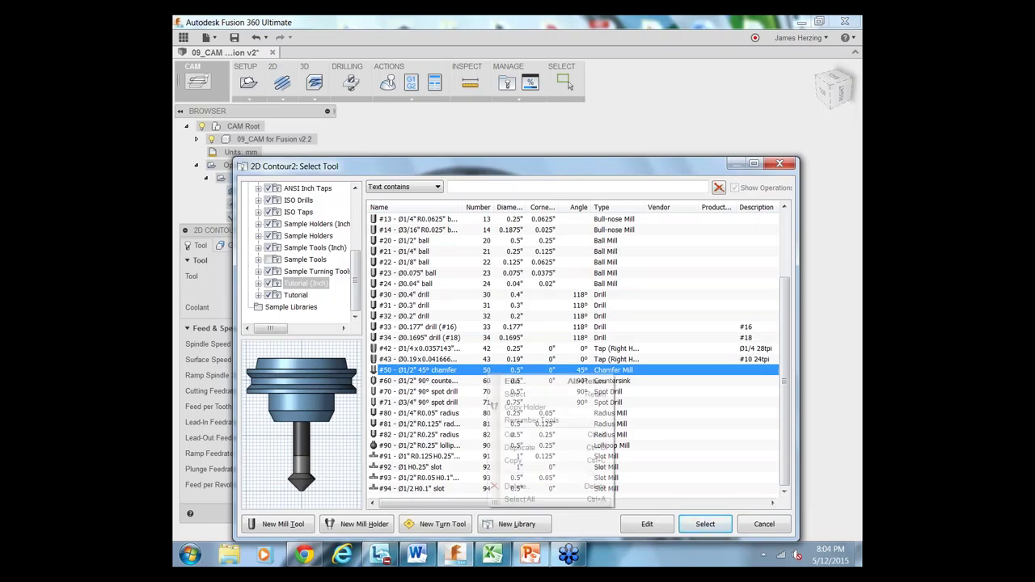
left_click(515, 386)
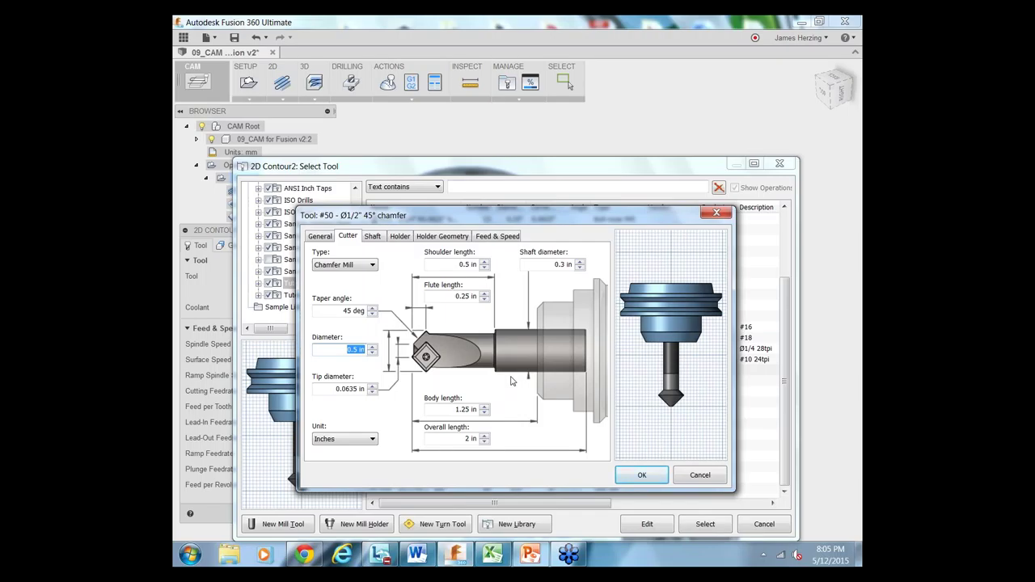
left_click(657, 478)
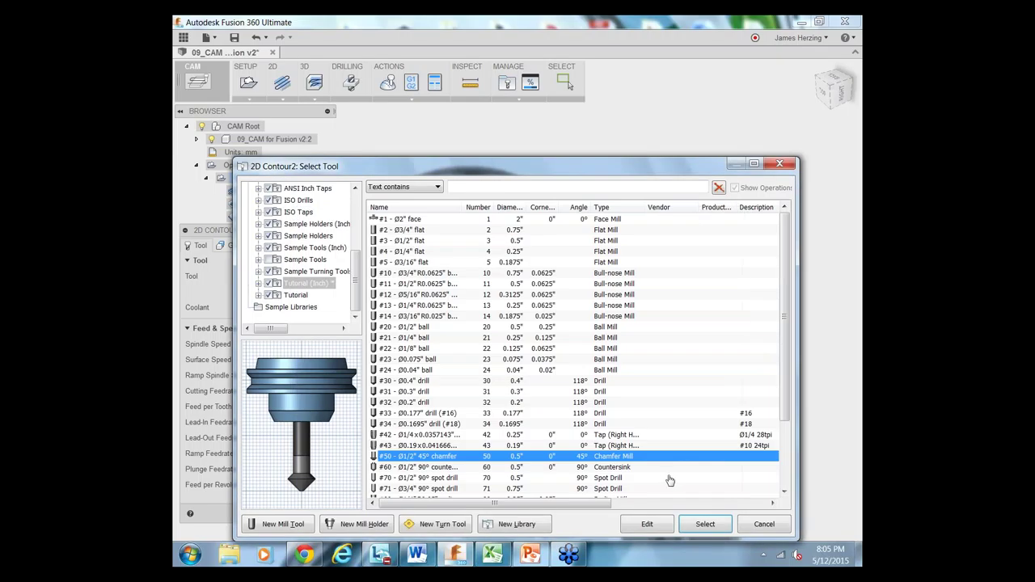
left_click(700, 523)
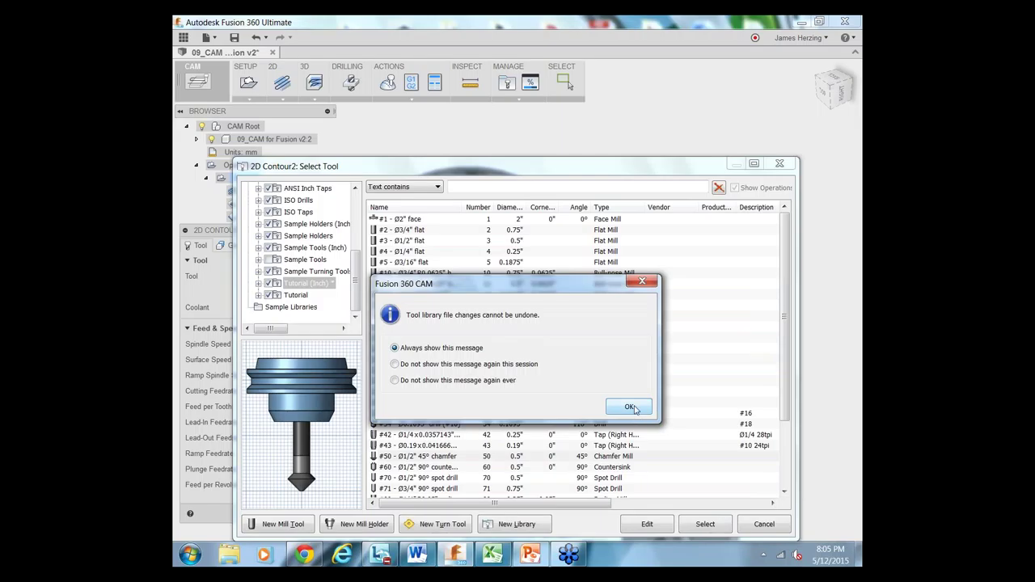
left_click(630, 407)
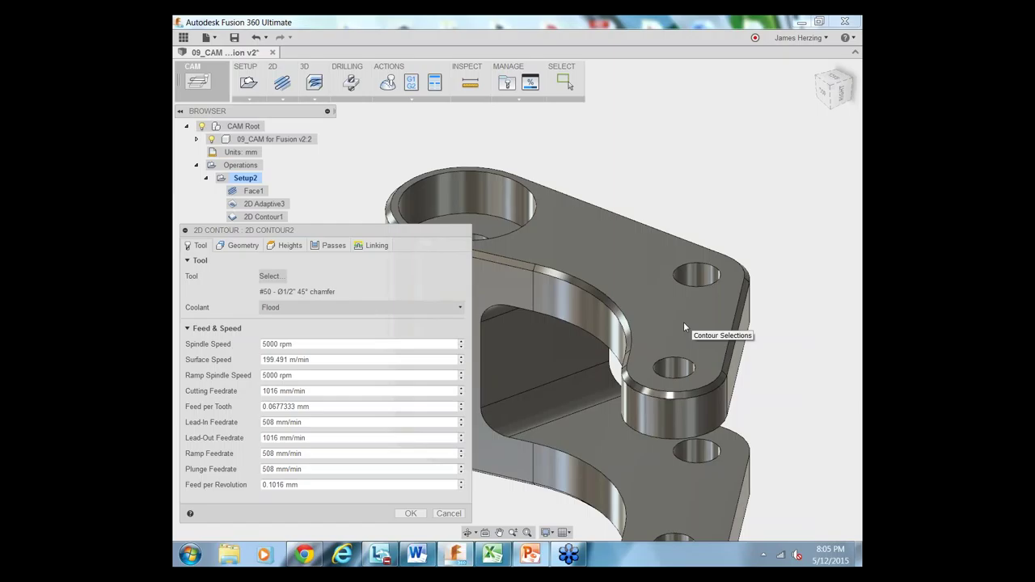
Select the lower edge chain of the chamfer around the bracket's top as the machining contour.
left_click(234, 246)
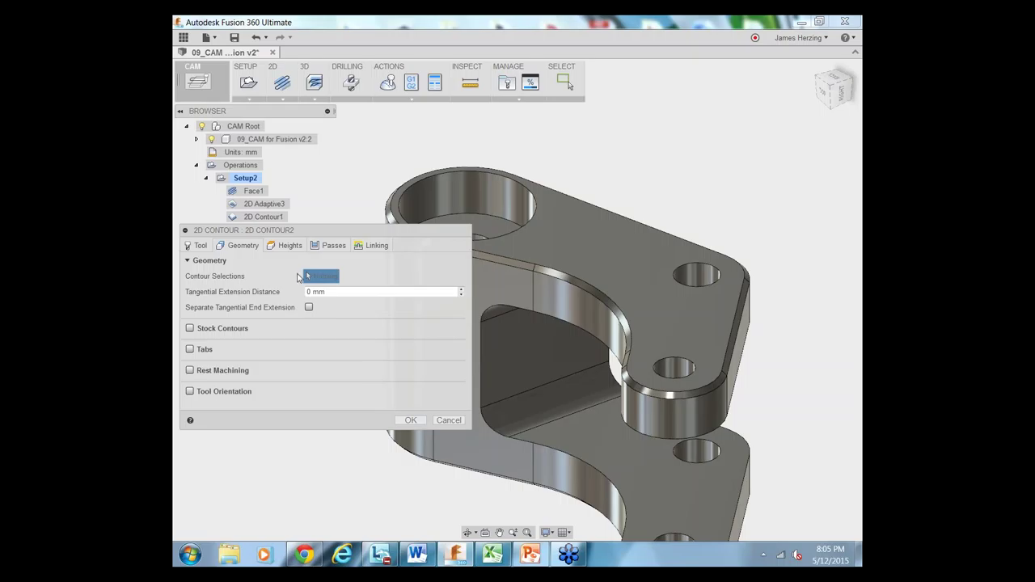
left_click(549, 281)
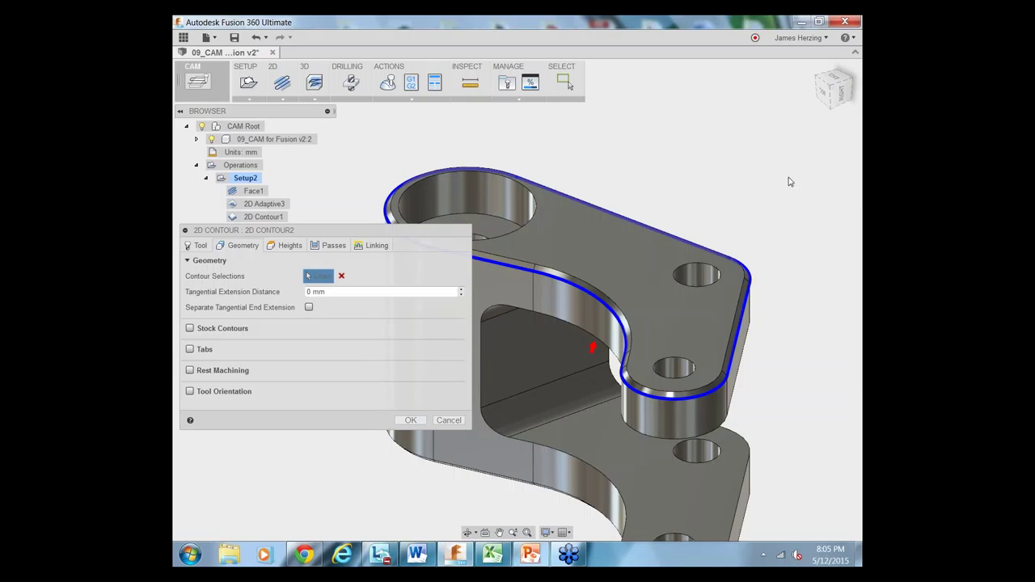
right_click(647, 118)
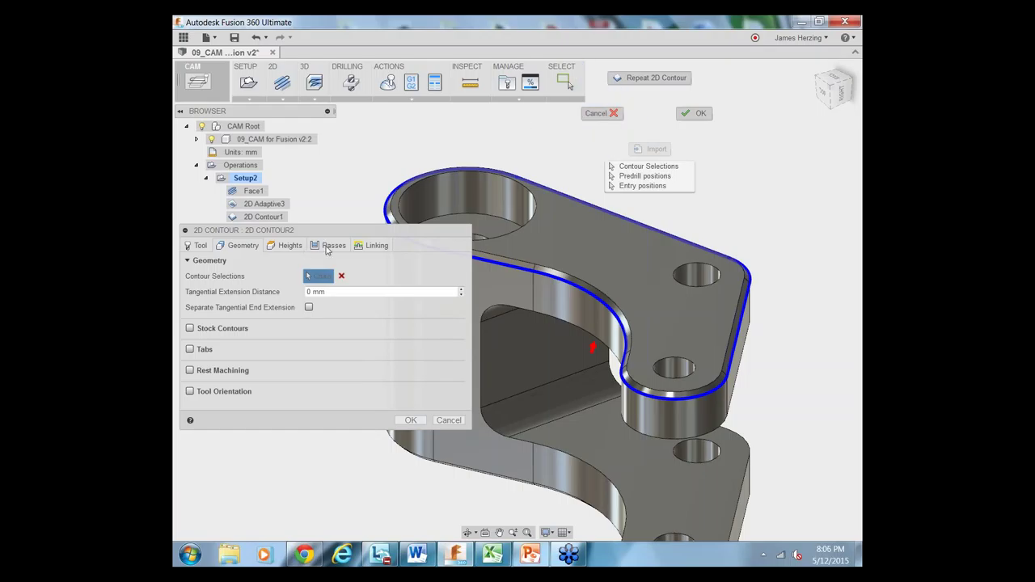
Set the chamfer tip offset to .05in for the second 2D Contour operation and generate its toolpath.
left_click(330, 245)
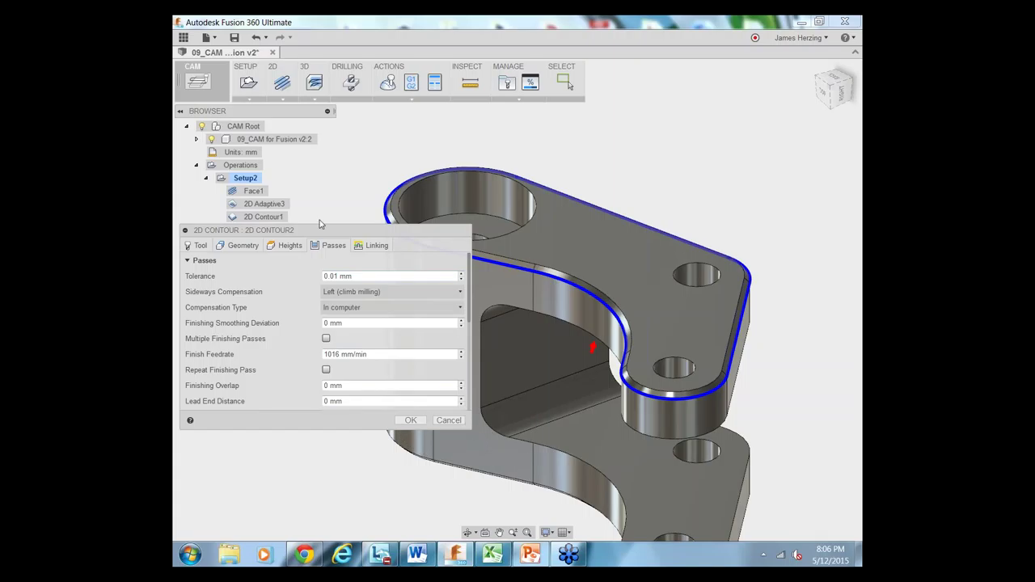
left_click_drag(322, 230, 333, 151)
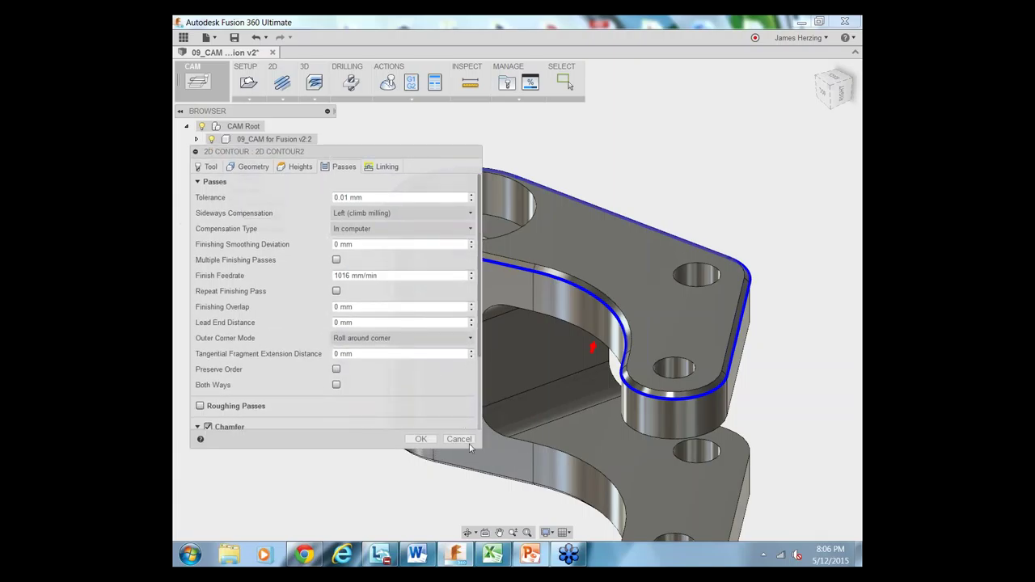
left_click_drag(481, 449, 487, 490)
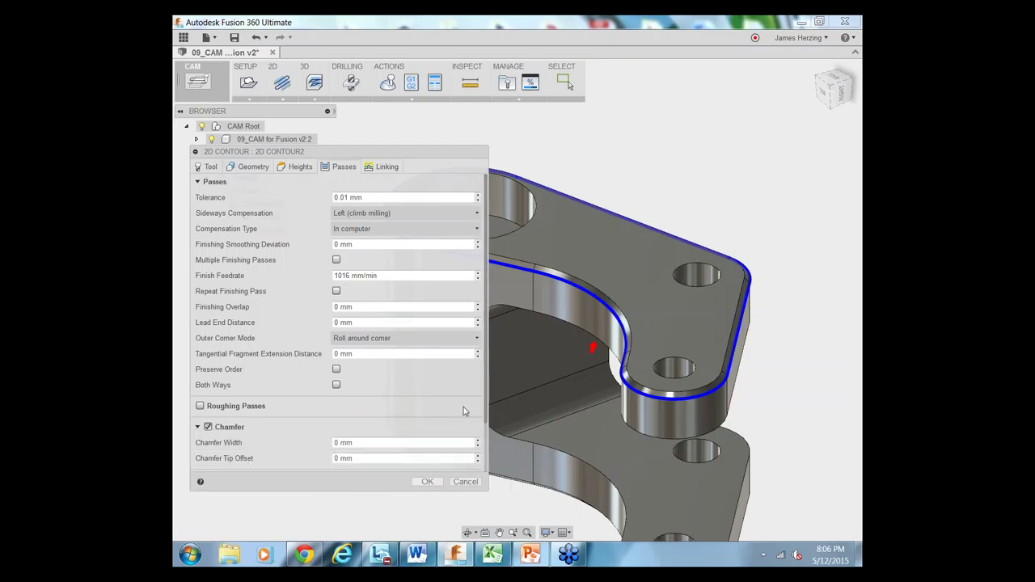
left_click_drag(488, 211, 491, 273)
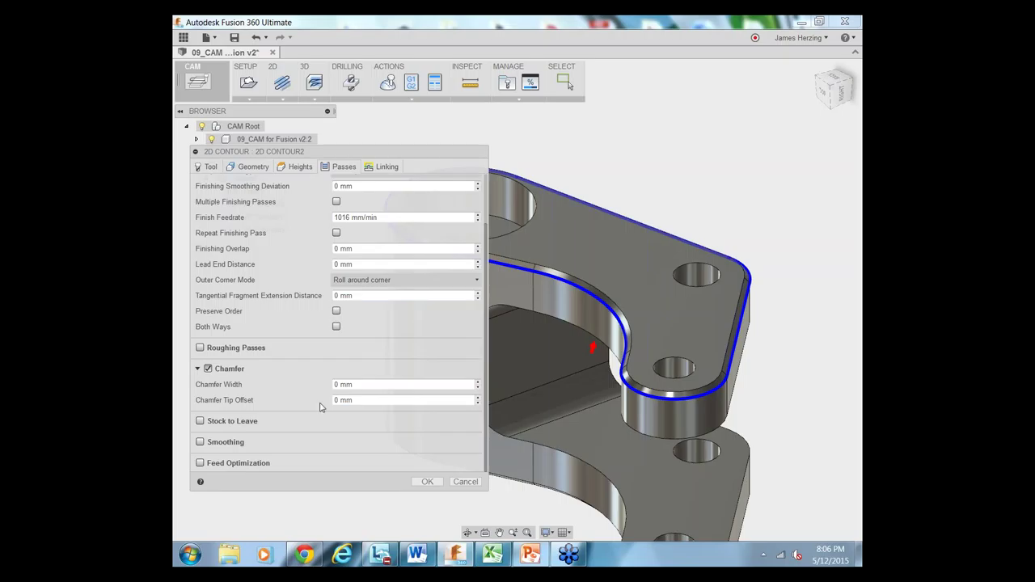
mouse_move(210, 374)
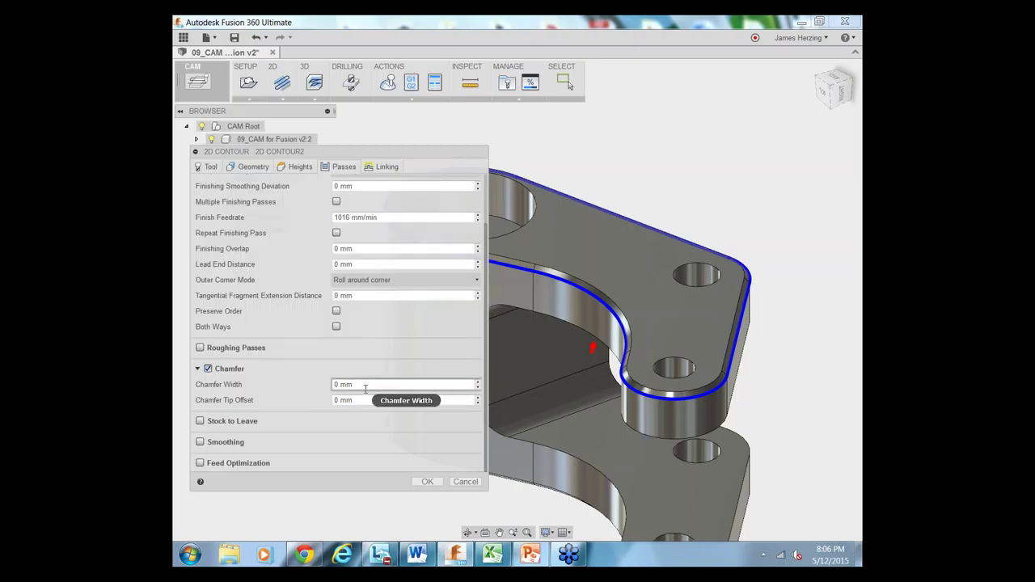
left_click(357, 400)
type(".05")
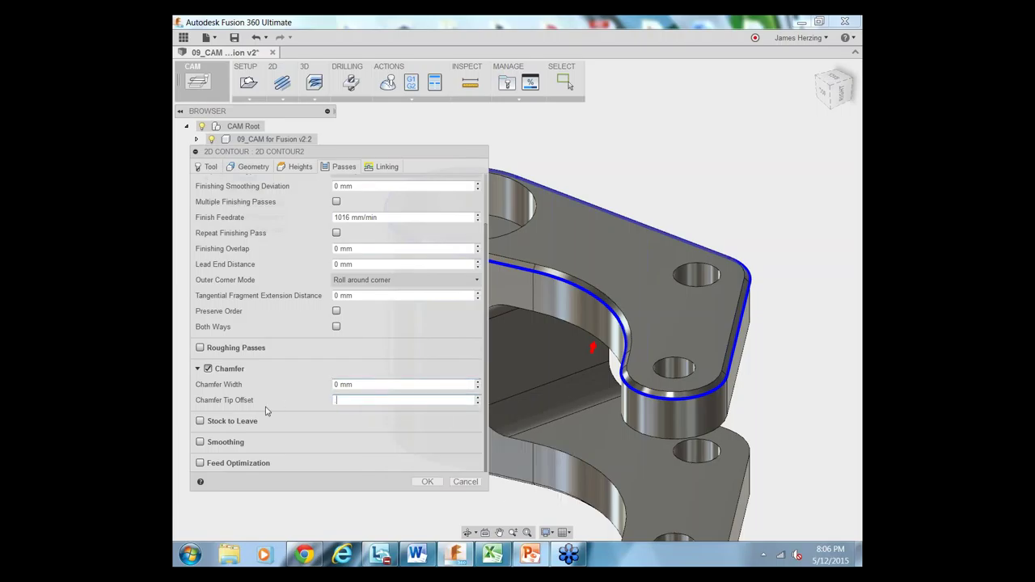
type("in")
left_click(436, 481)
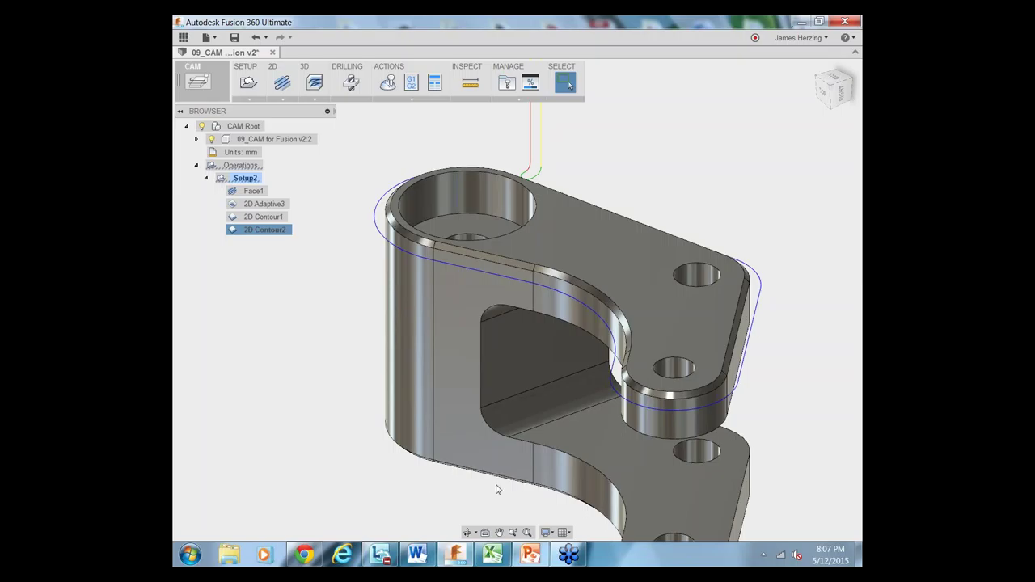
Simulate all of Setup2's operations through to the end of the chamfering pass.
right_click(239, 178)
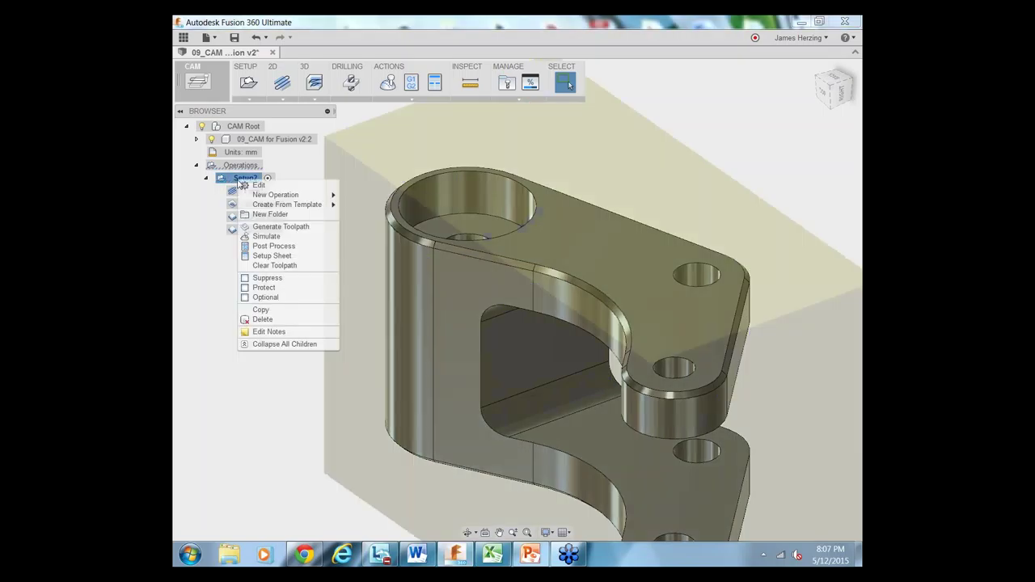
left_click(268, 236)
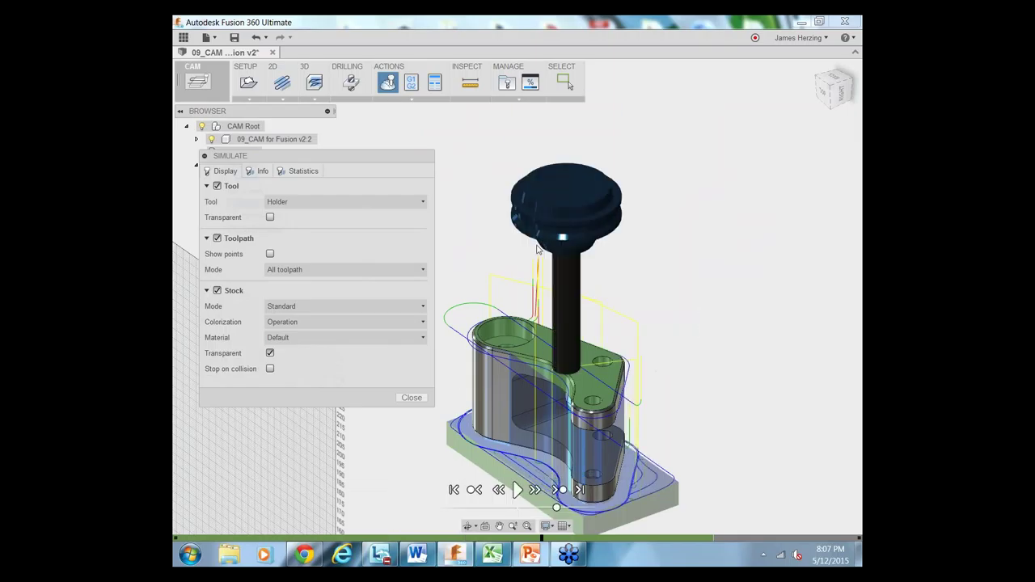
left_click(517, 490)
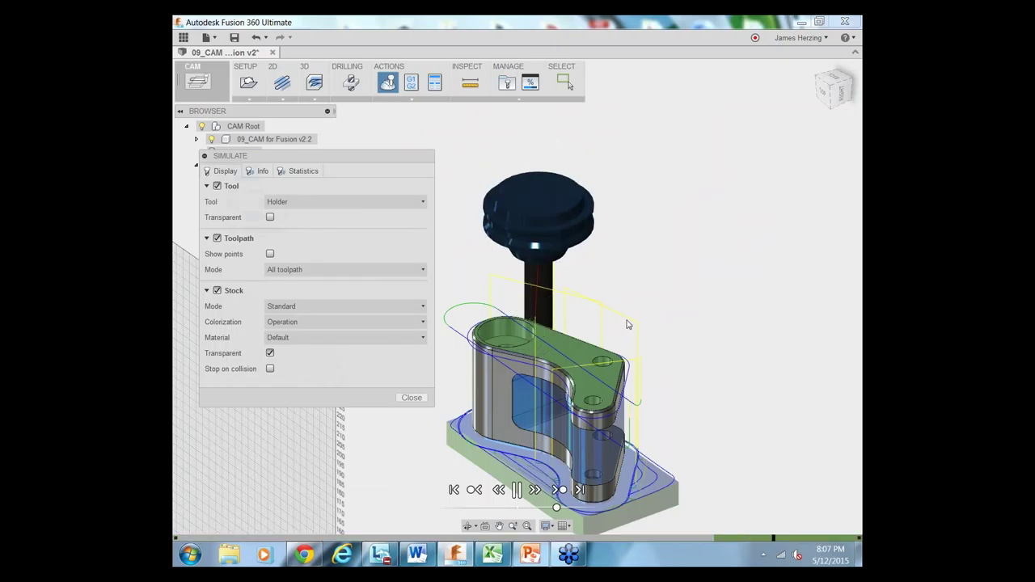
scroll(651, 372, "up", 2)
scroll(706, 386, "down", 2)
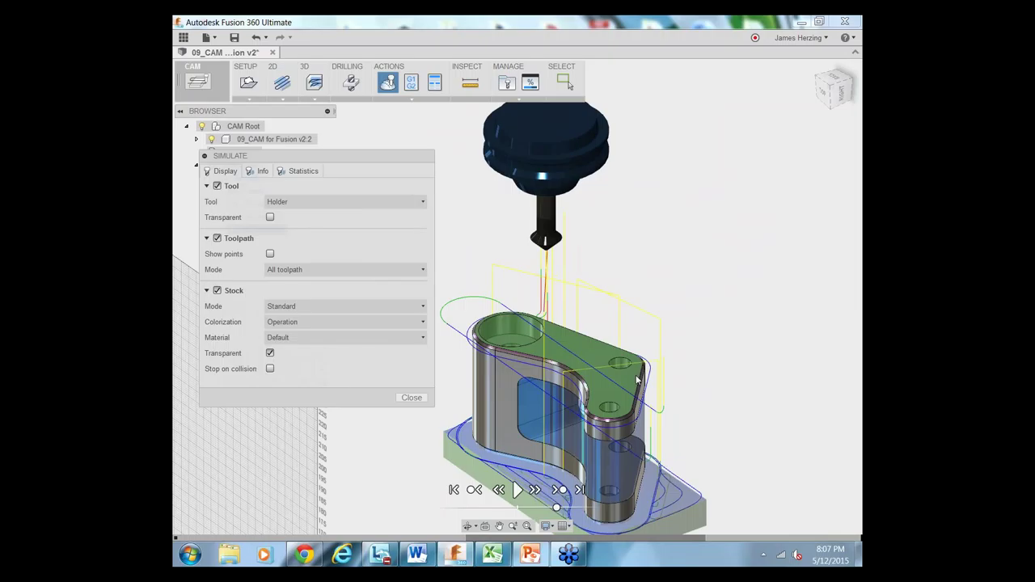
Examine the chamfered top edge closely in the simulated stock, and replay the simulation from the facing operation.
scroll(458, 465, "up", 3)
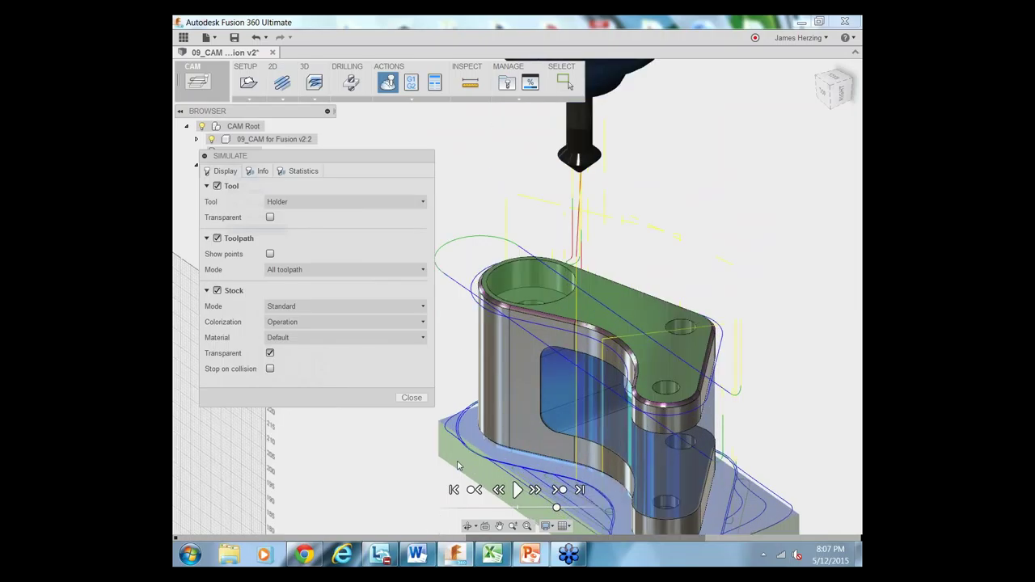
scroll(457, 465, "up", 2)
scroll(557, 285, "up", 3)
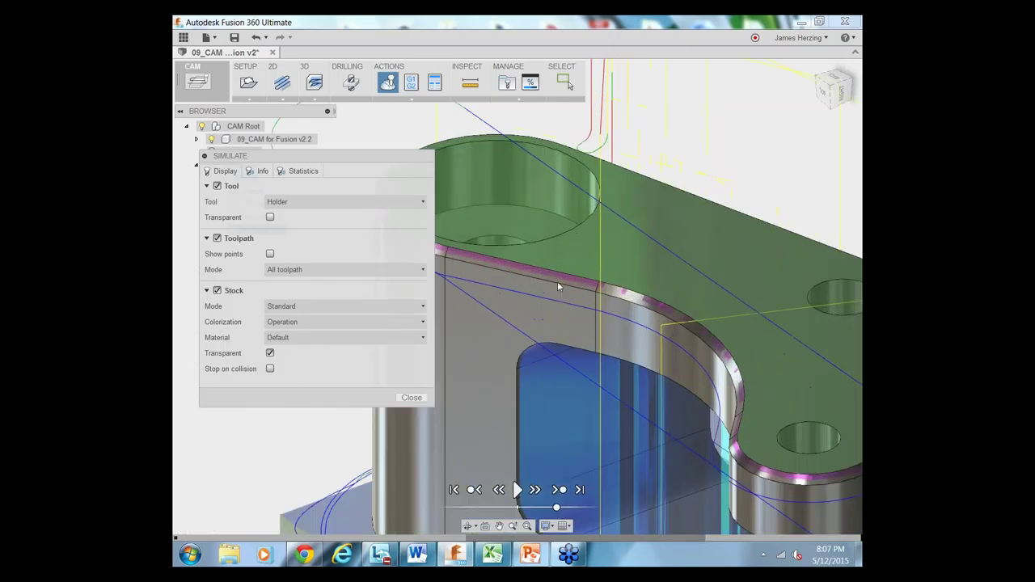
scroll(573, 286, "down", 6)
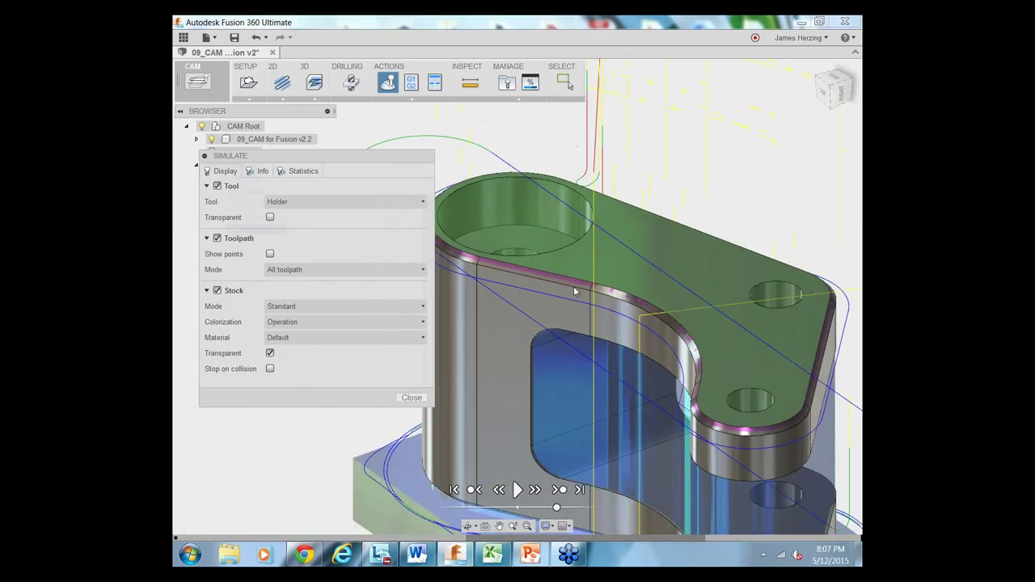
scroll(524, 301, "down", 2)
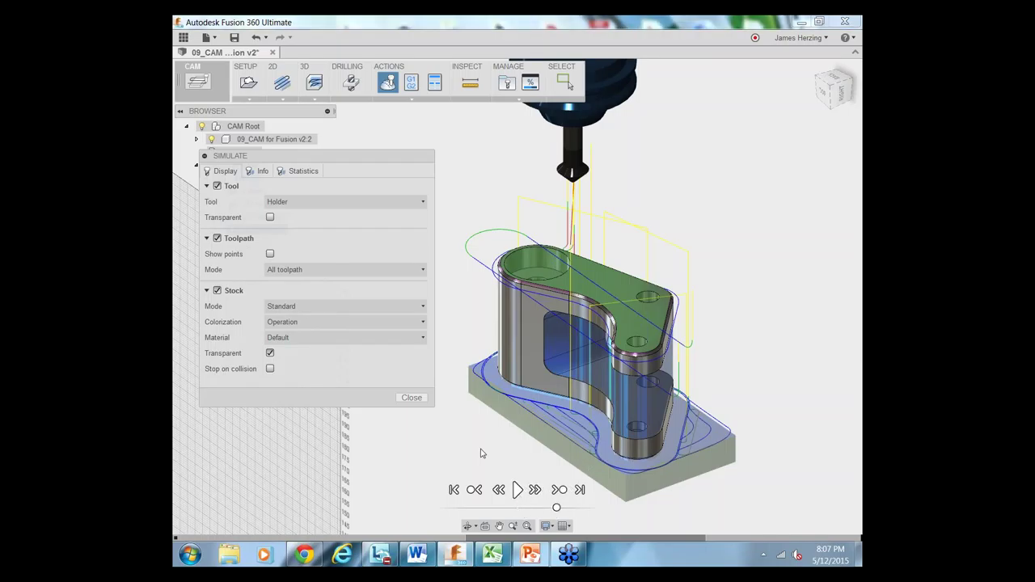
left_click(517, 490)
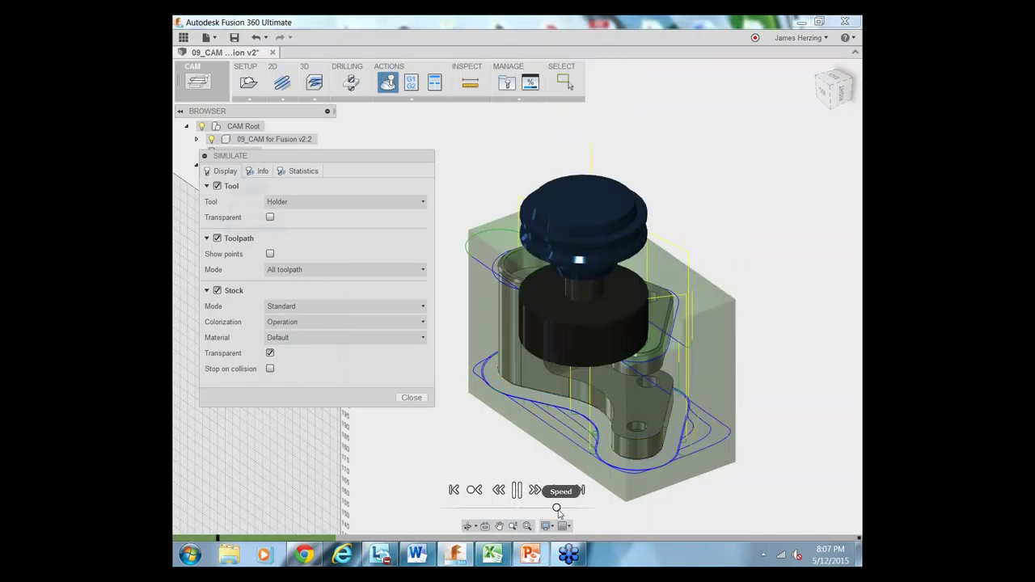
Speed up the simulation playback to the end of the chamfering pass and exit the simulation.
left_click_drag(556, 507, 603, 510)
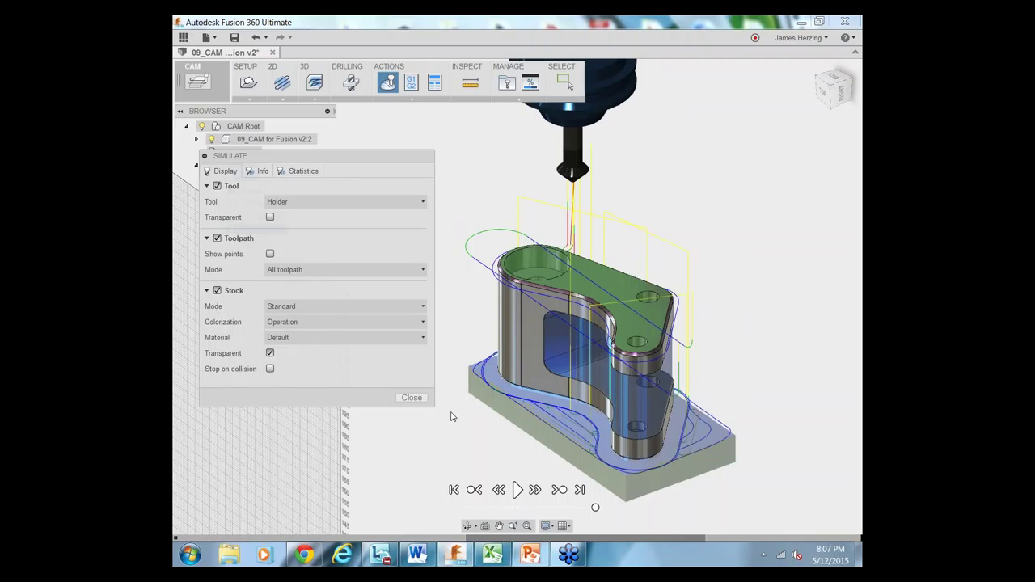
left_click(413, 397)
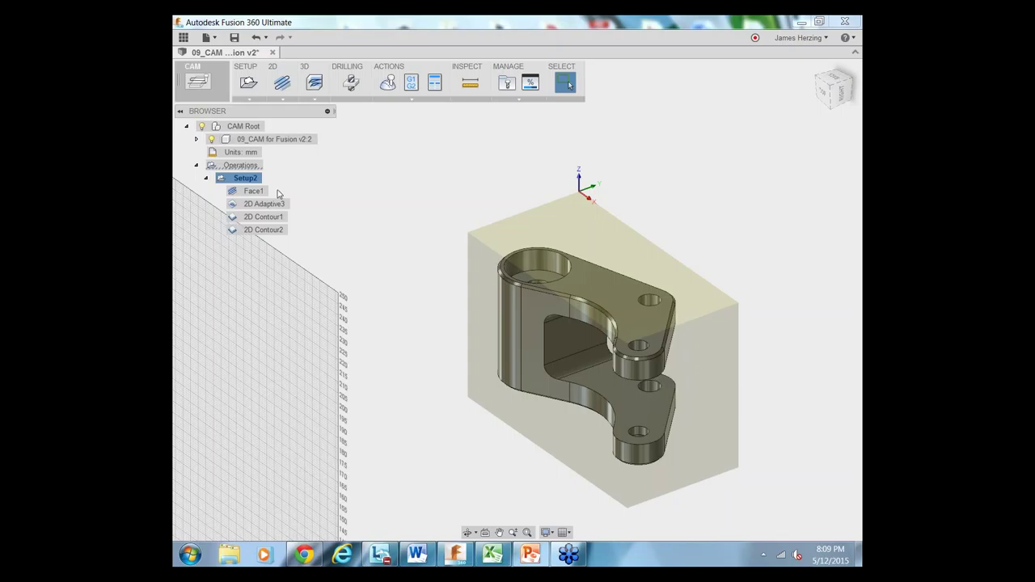
Simulate Setup2's operations from facing into the contour finishing pass, and exit the simulation.
right_click(247, 178)
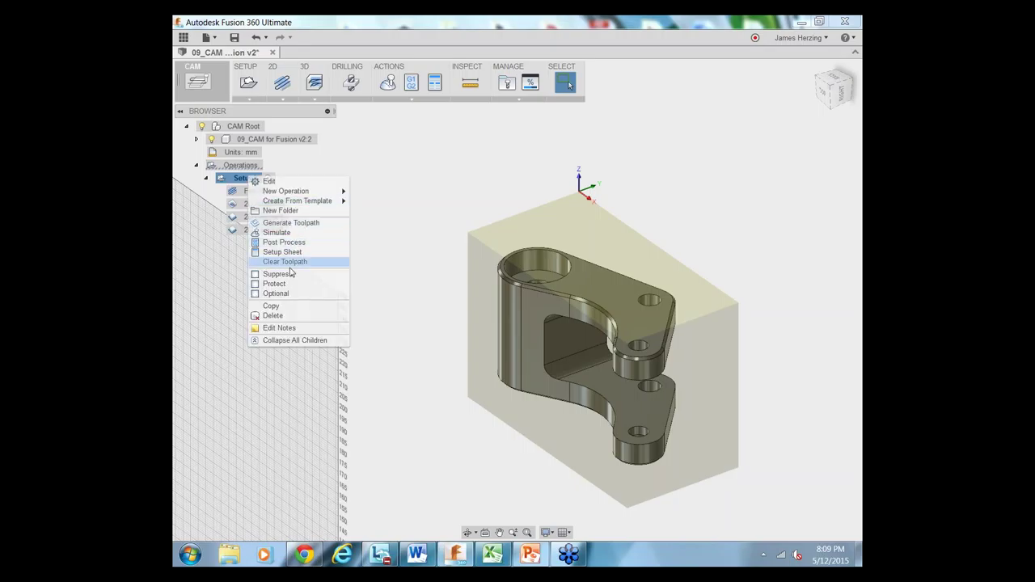
left_click(284, 240)
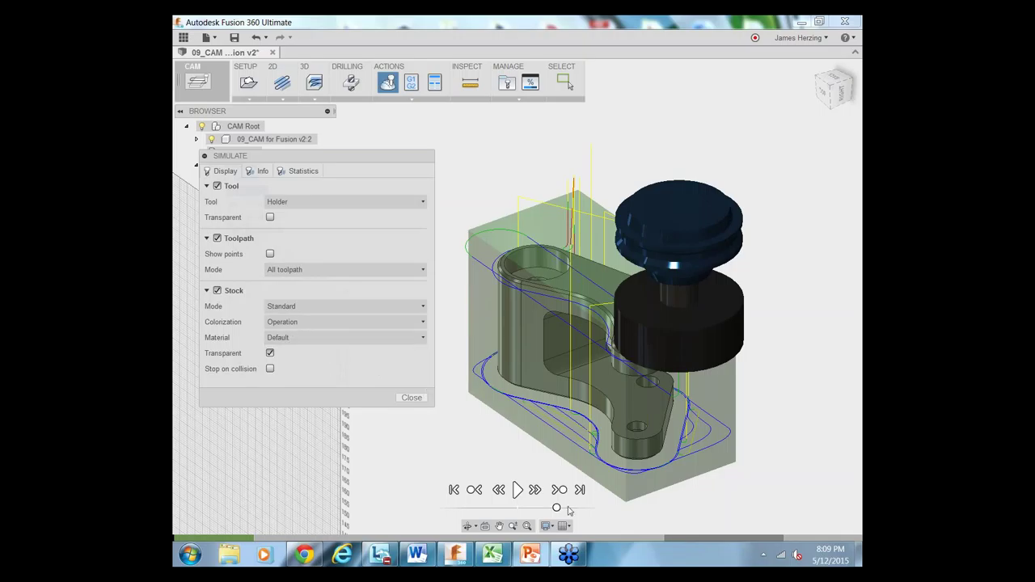
left_click(517, 489)
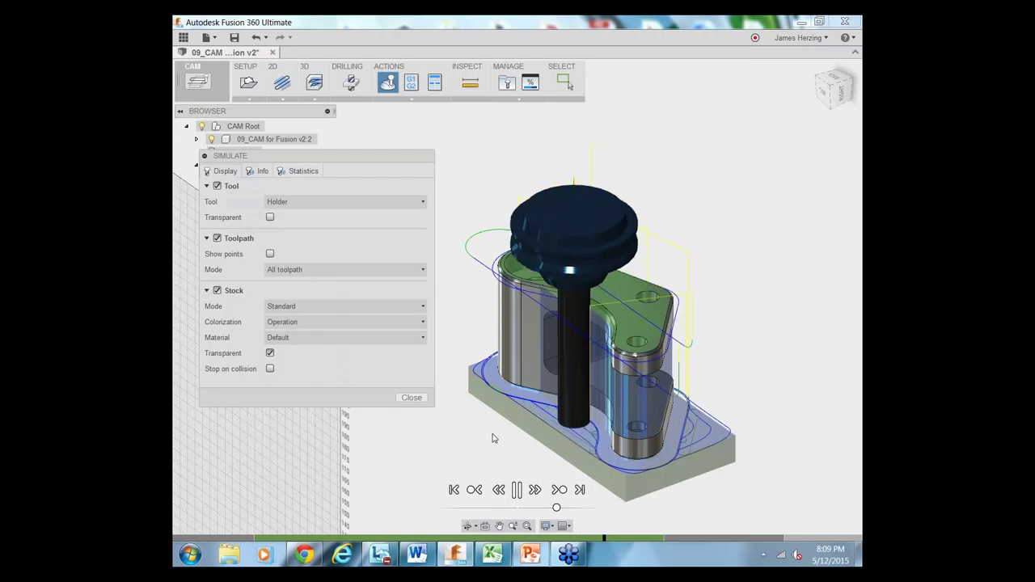
left_click(411, 397)
left_click(242, 178)
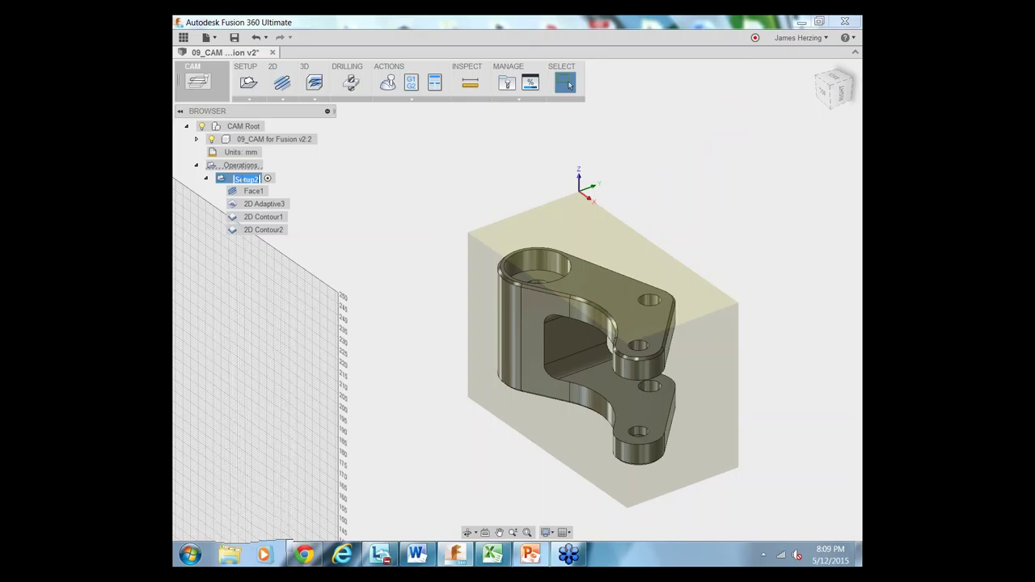
right_click(231, 178)
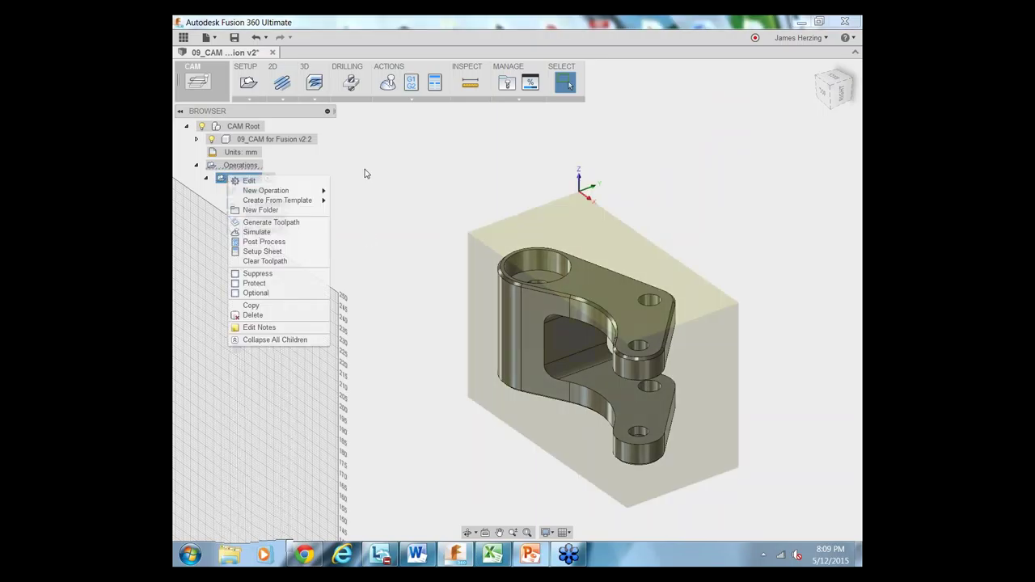
key("Escape")
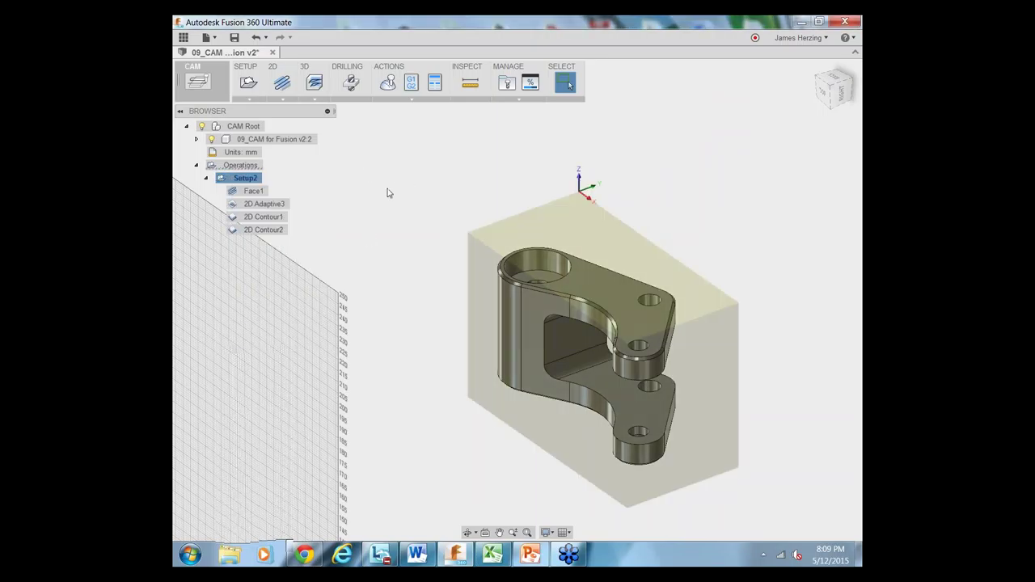
right_click(266, 218)
key("Escape")
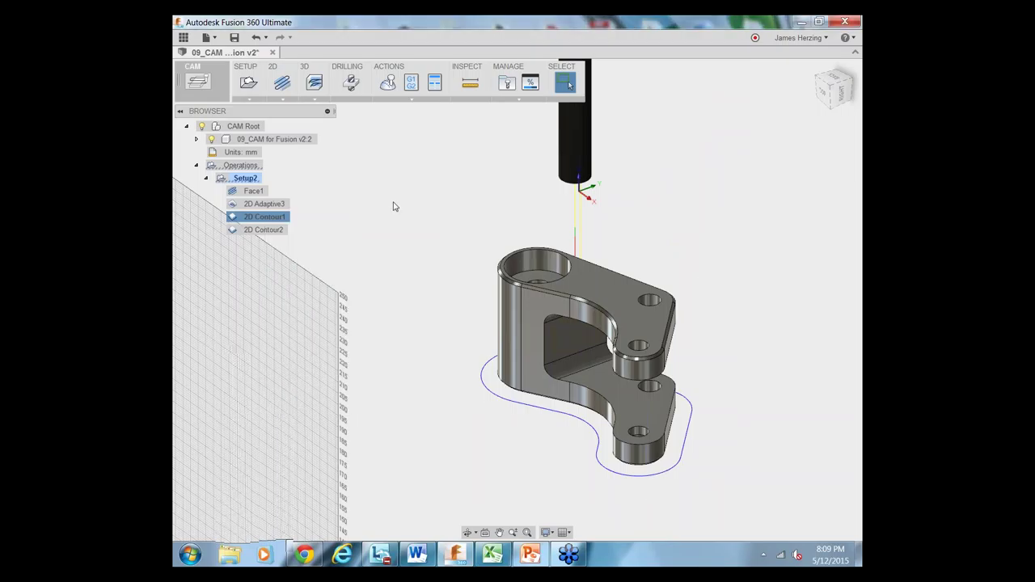
Simulate Setup2's complete machining sequence again through the chamfering pass, and close the simulation.
right_click(234, 178)
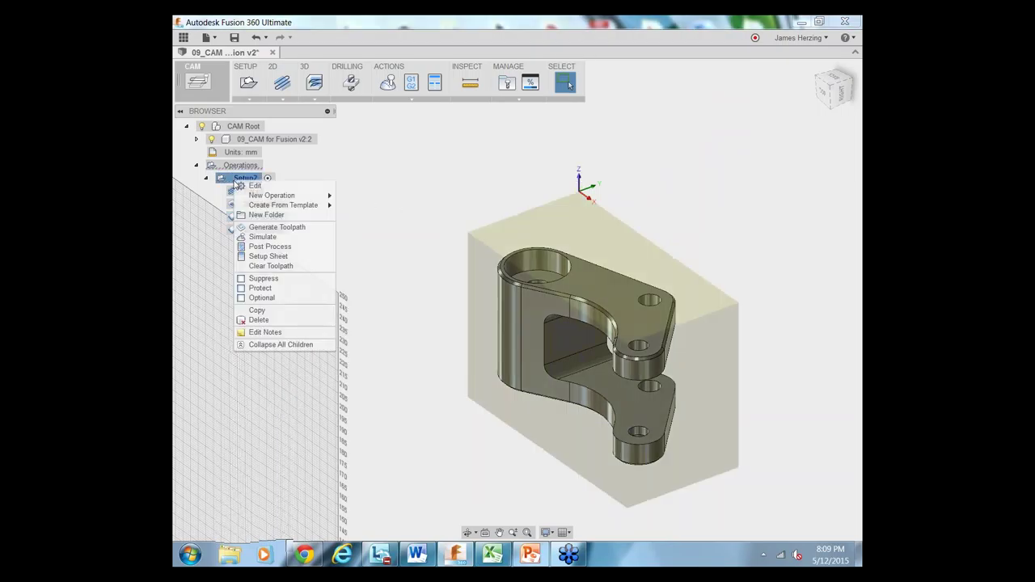
left_click(287, 237)
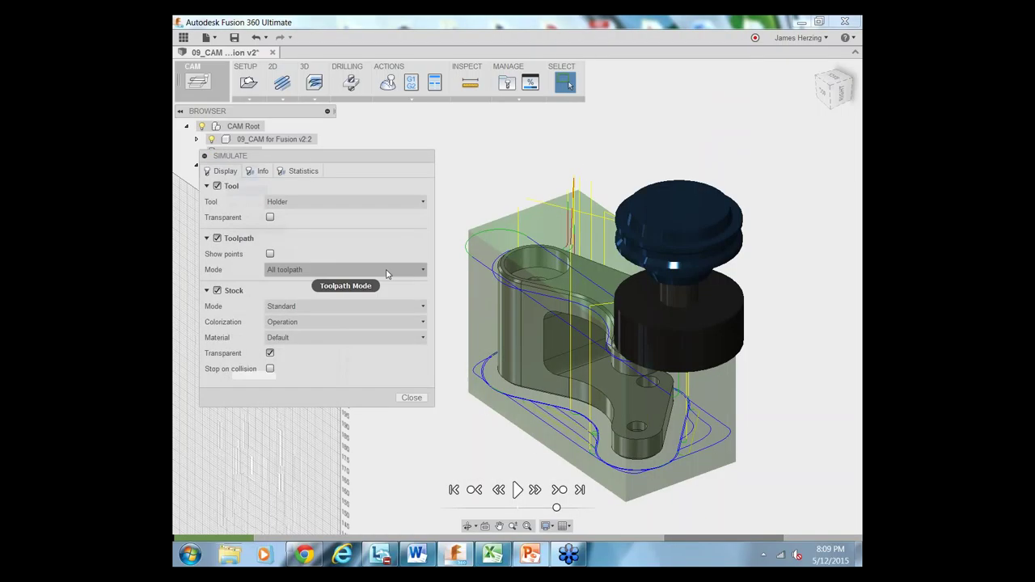
left_click(516, 490)
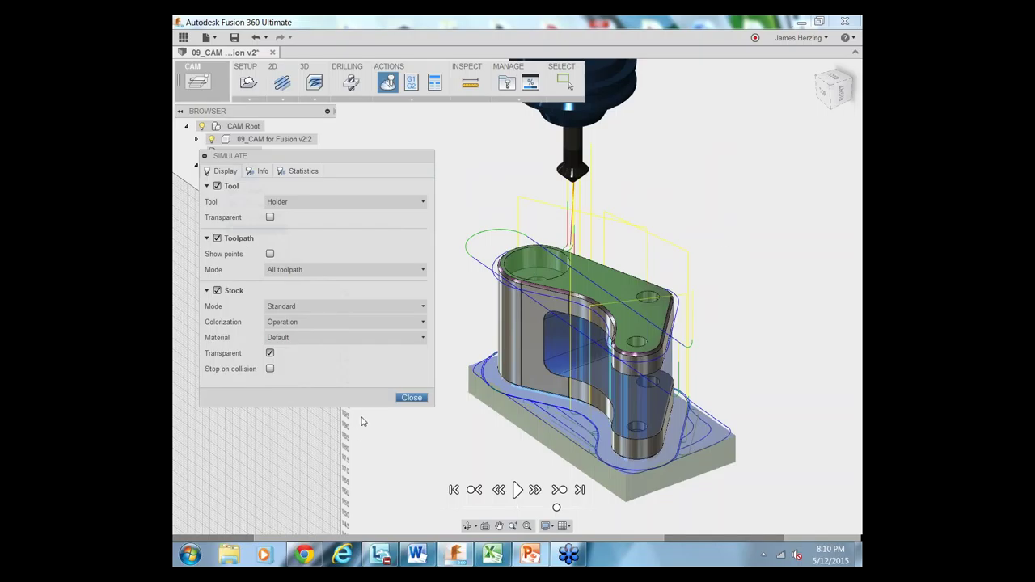
left_click(410, 398)
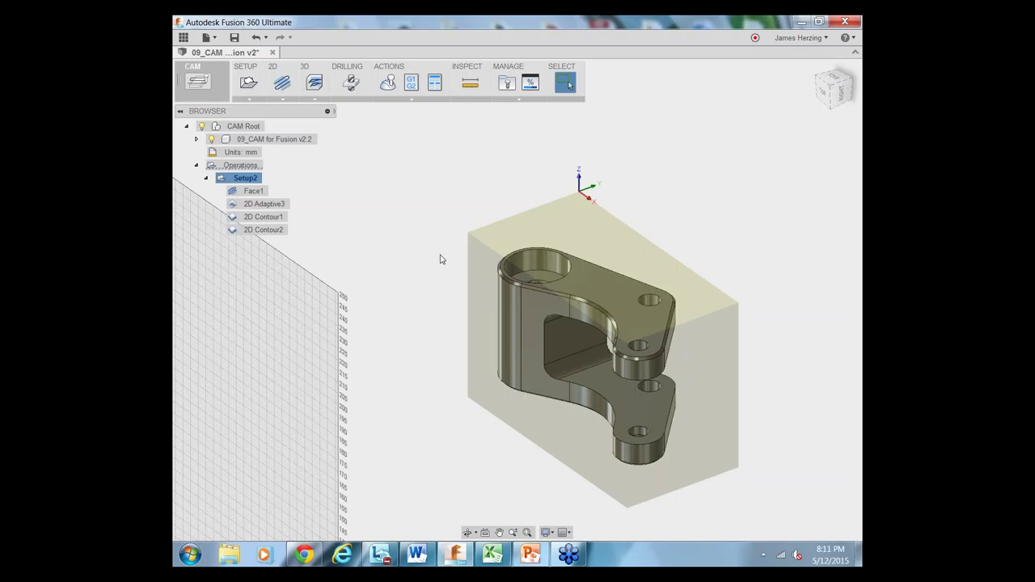
Start a Bore operation in Setup2 and assign the #3 - Ø1/2" flat mill from the Tutorial (Inch) library.
left_click(284, 100)
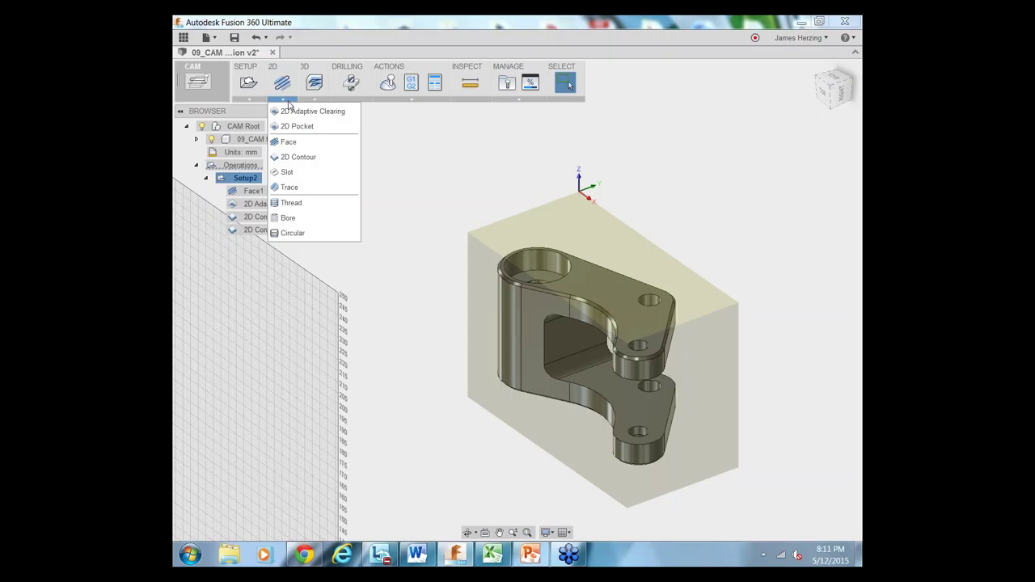
mouse_move(330, 226)
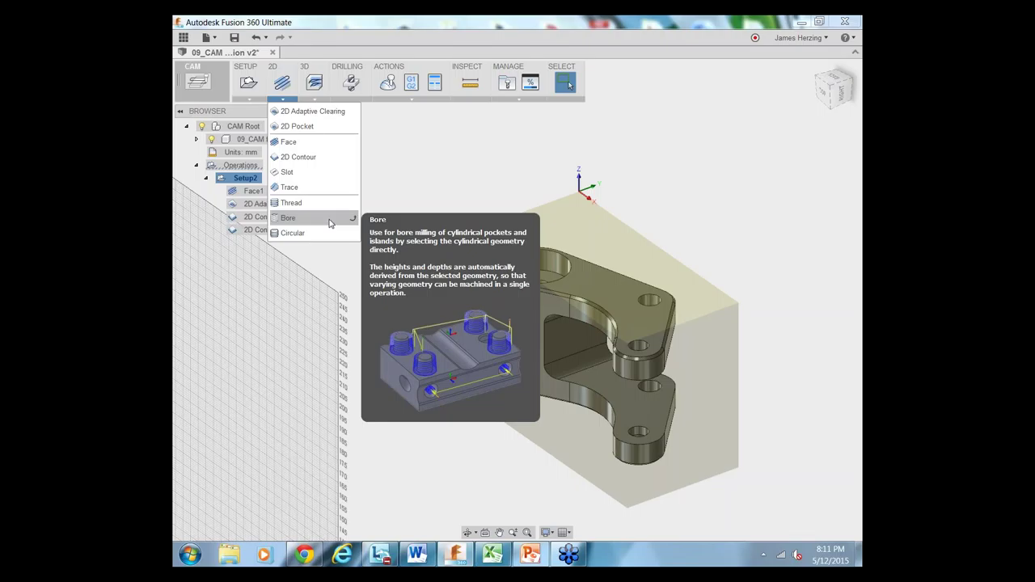
left_click(329, 224)
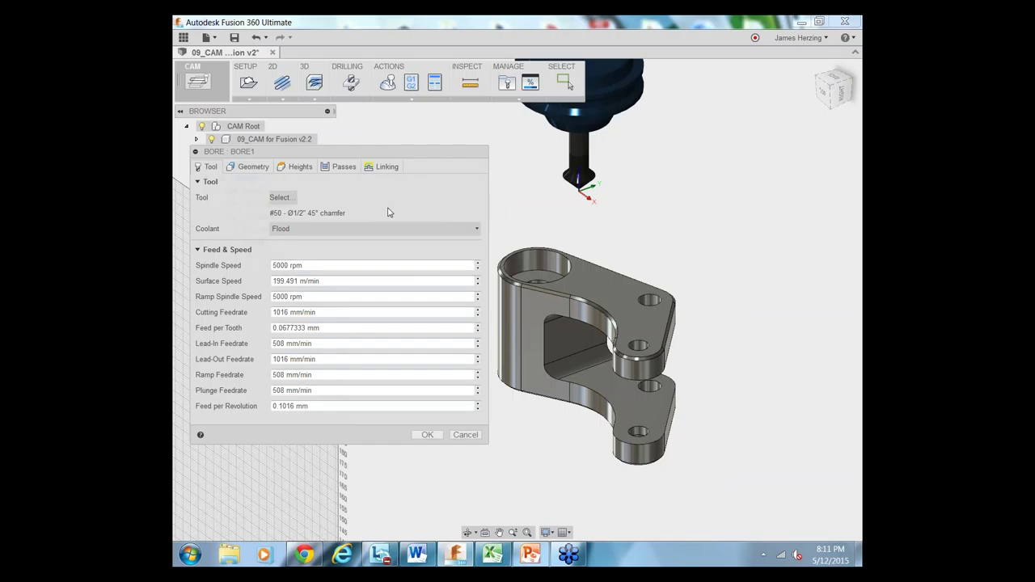
left_click(283, 197)
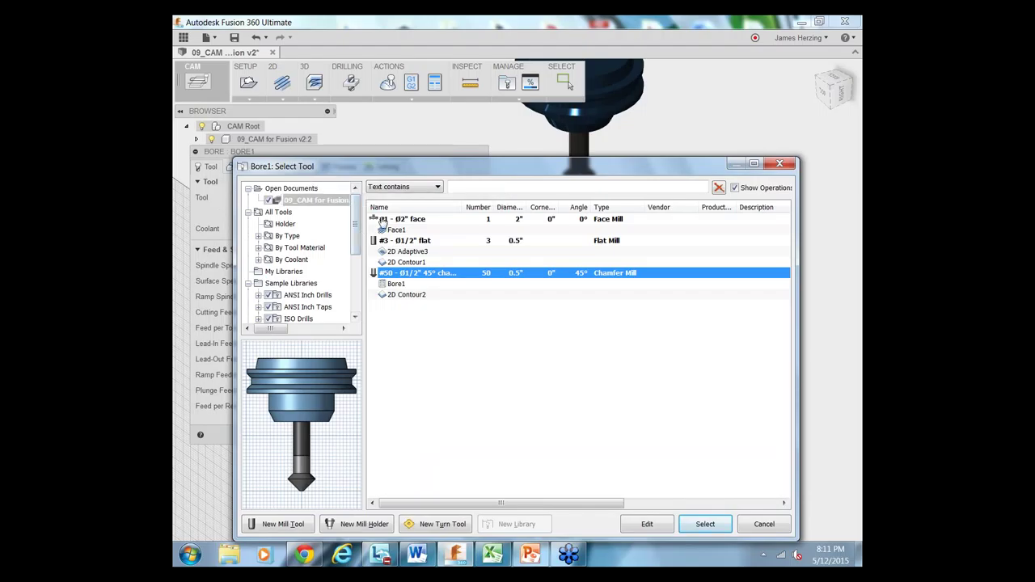
left_click_drag(354, 235, 354, 283)
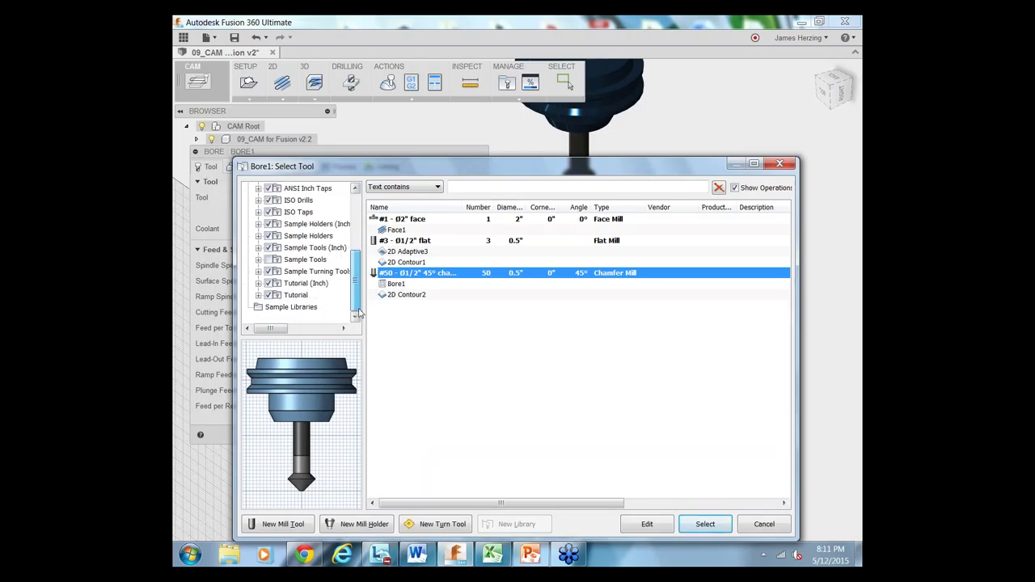
left_click(305, 283)
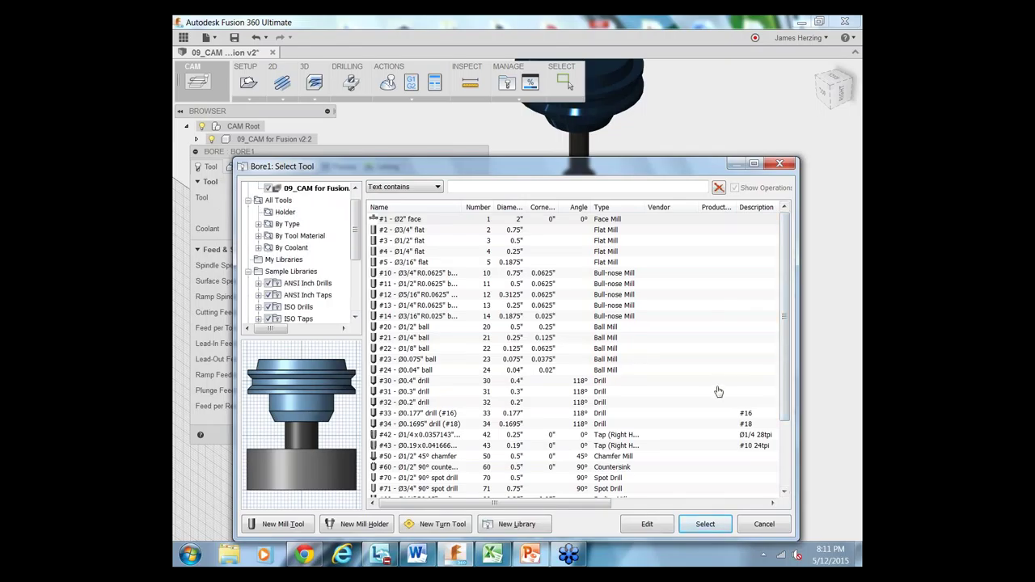
scroll(788, 344, "down", 1)
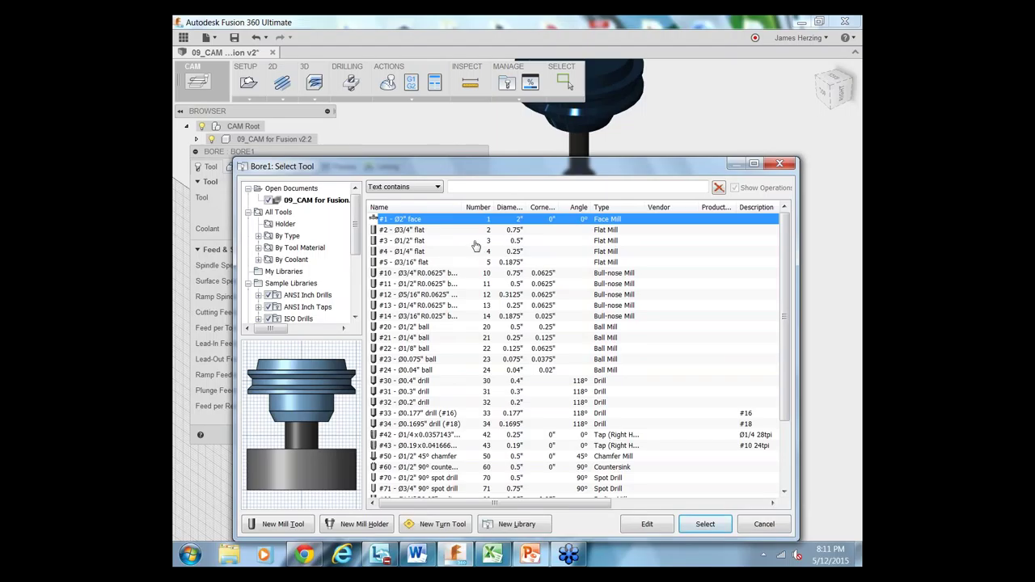
left_click(476, 241)
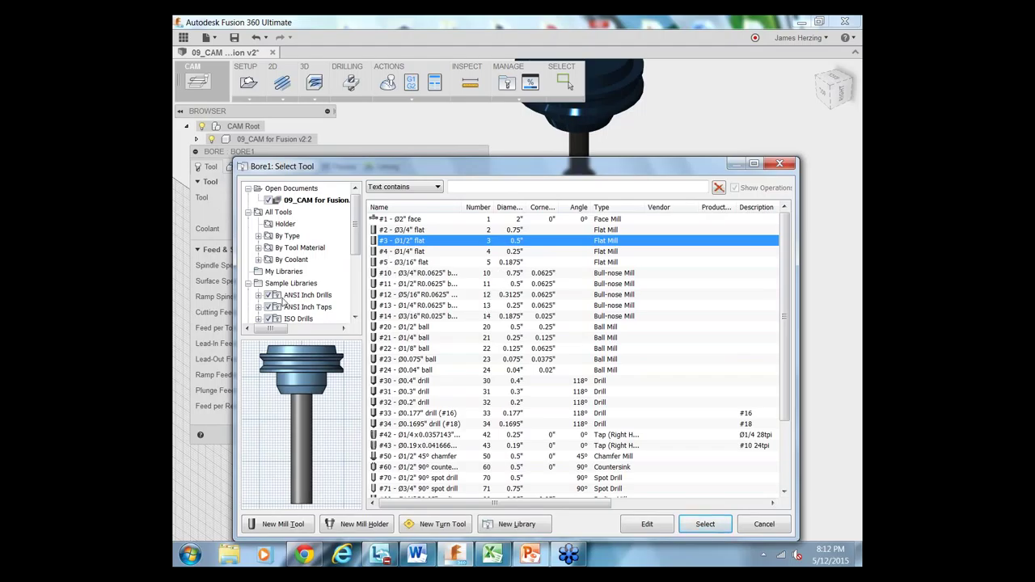
scroll(359, 258, "down", 3)
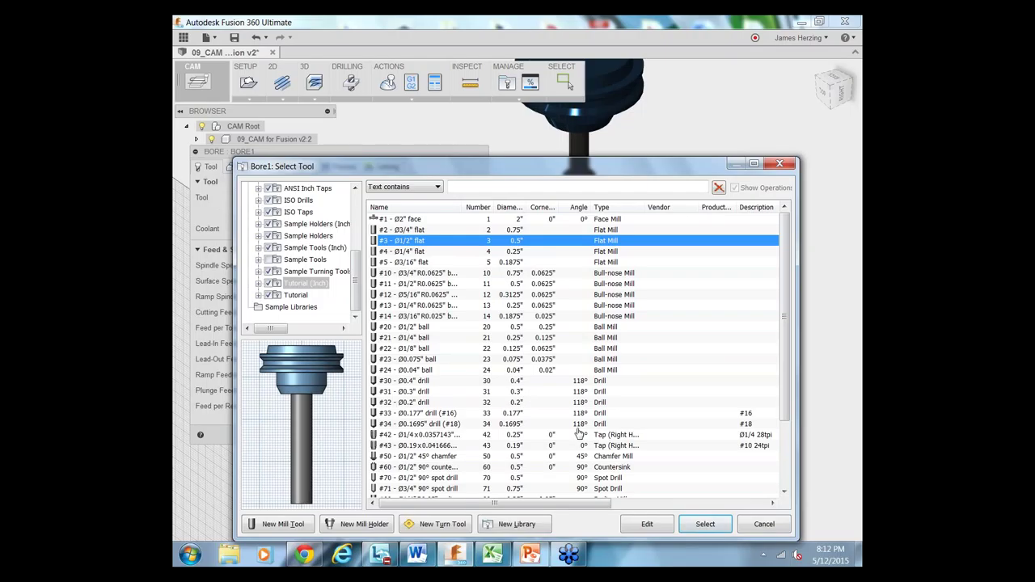
left_click(712, 528)
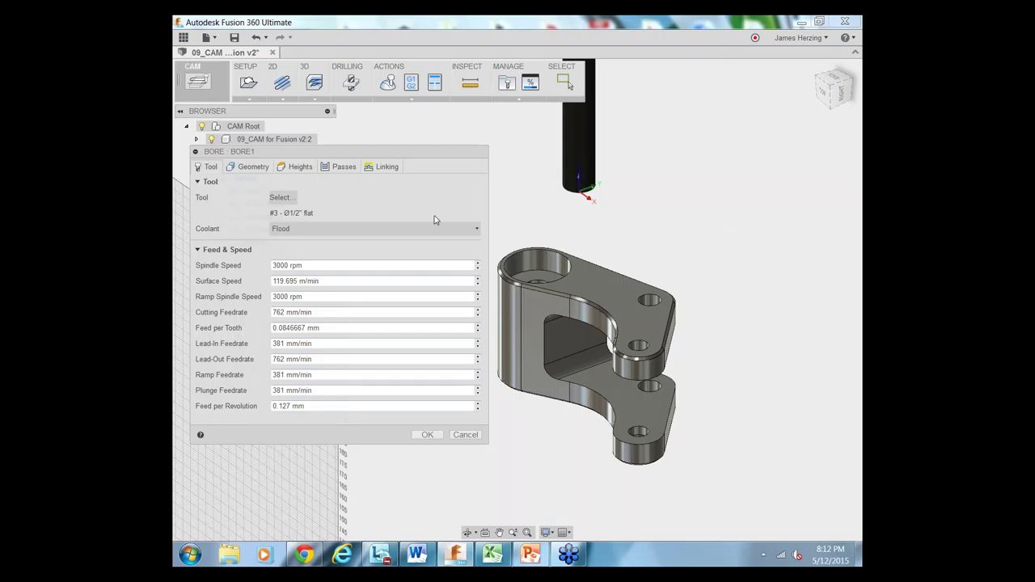
Select the cylindrical wall of the large round pocket in the bracket's top as the bore geometry and generate the toolpath.
left_click_drag(421, 157, 420, 231)
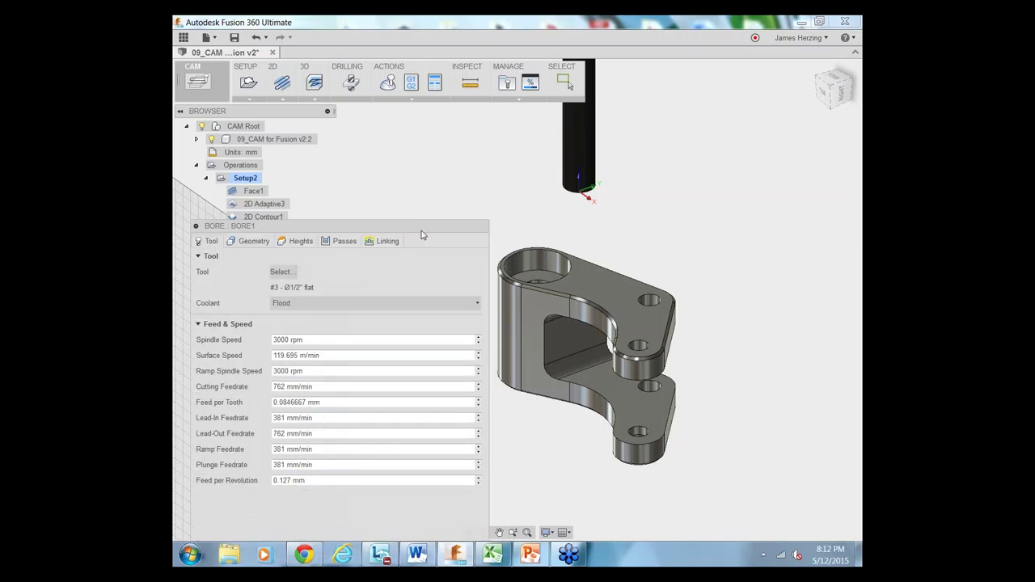
left_click(284, 99)
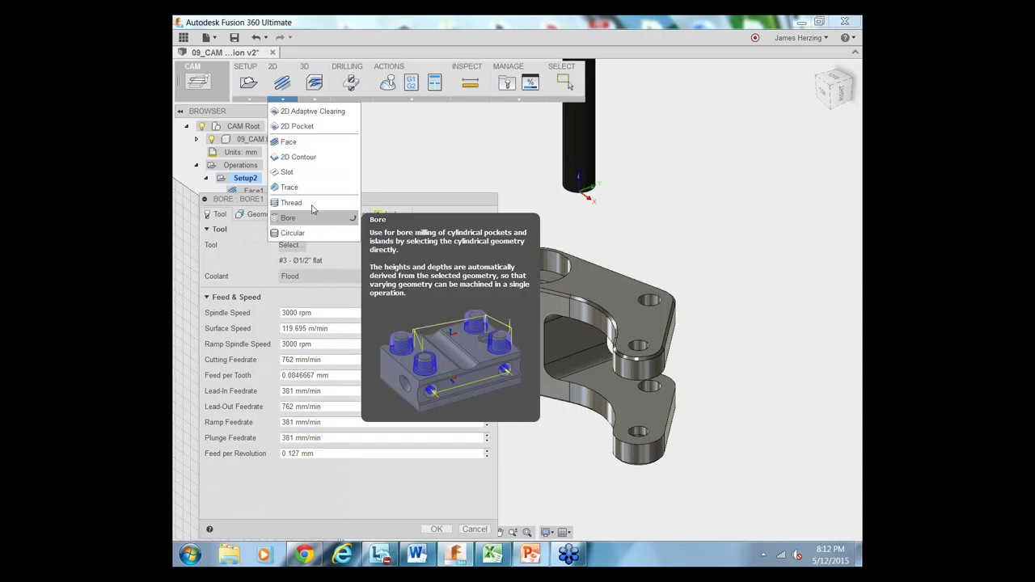
left_click(443, 204)
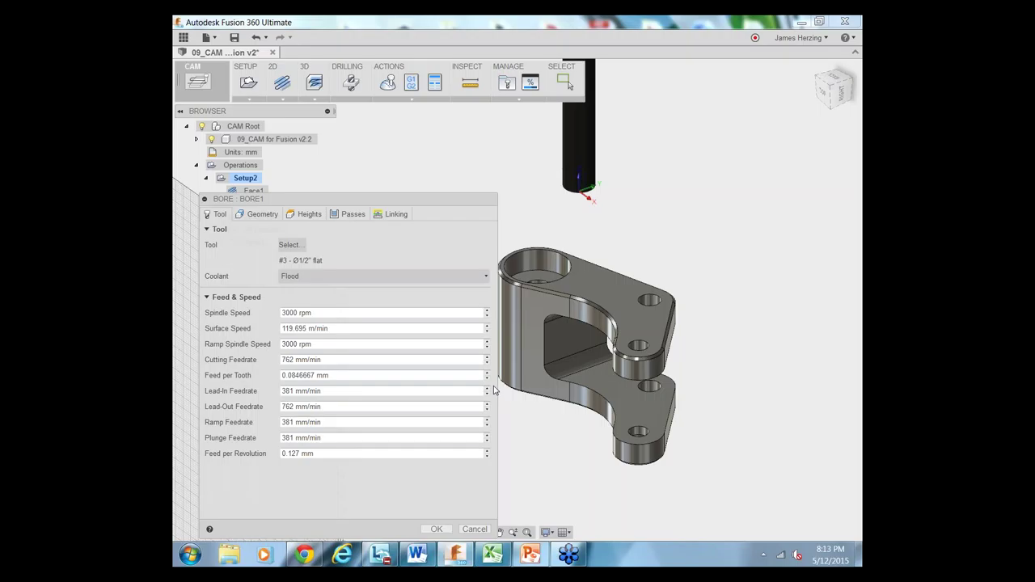
left_click(264, 217)
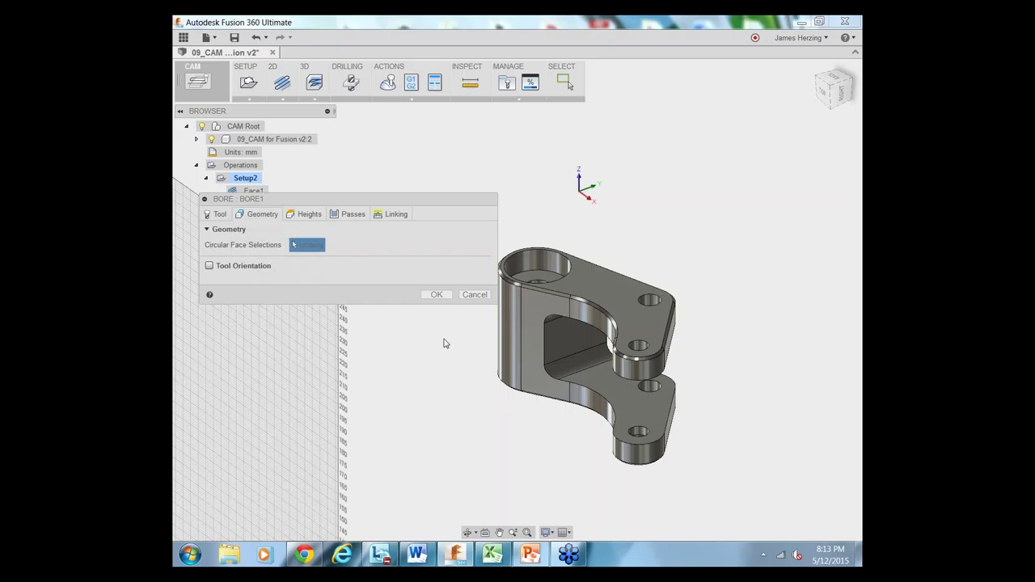
left_click(541, 261)
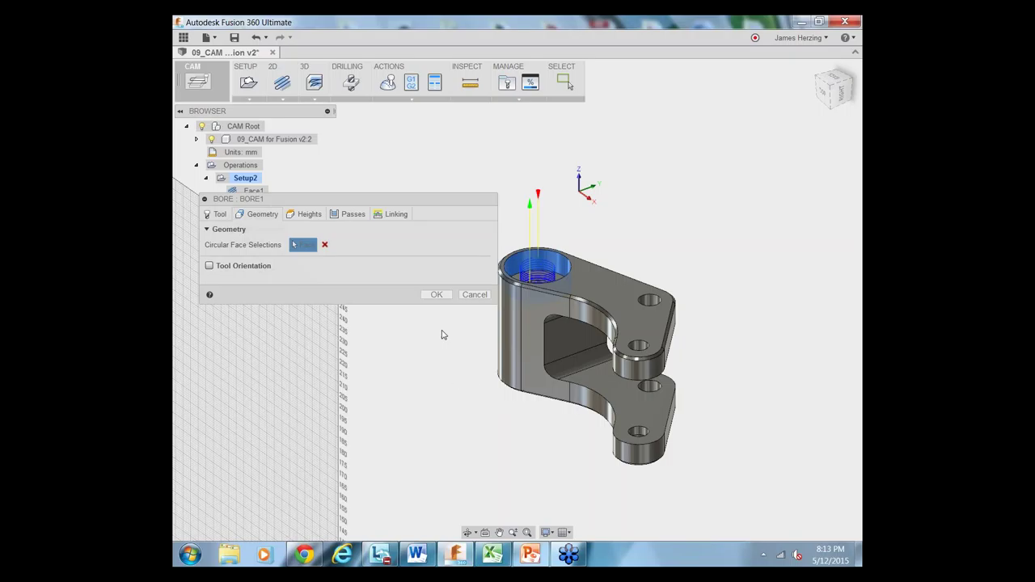
left_click(436, 295)
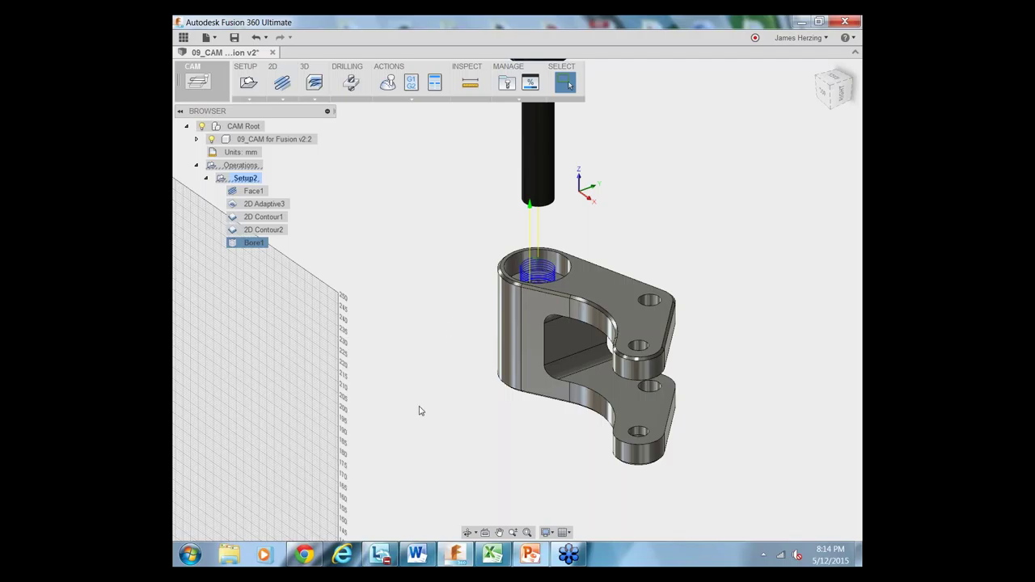
right_click(402, 267)
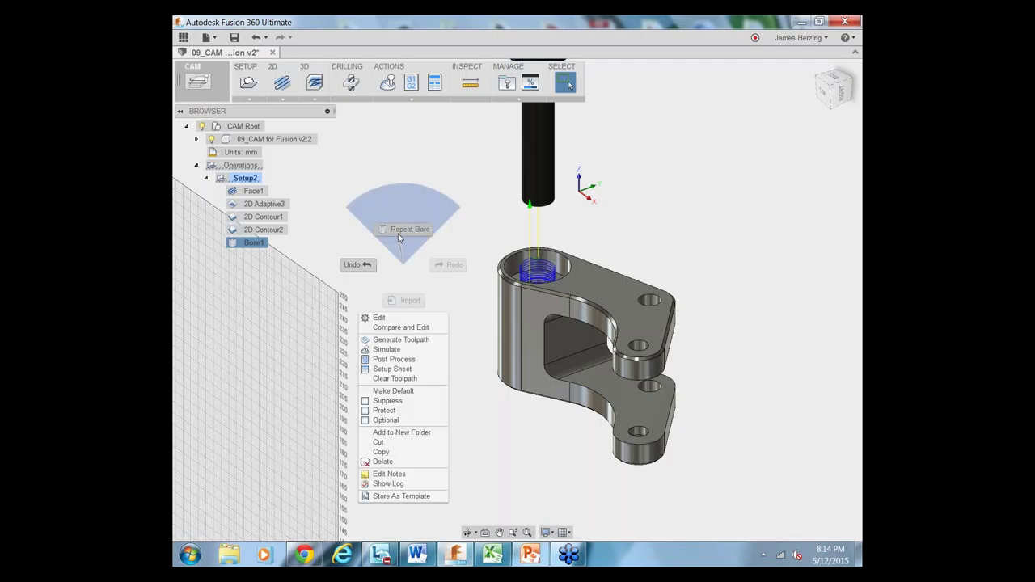
left_click(400, 233)
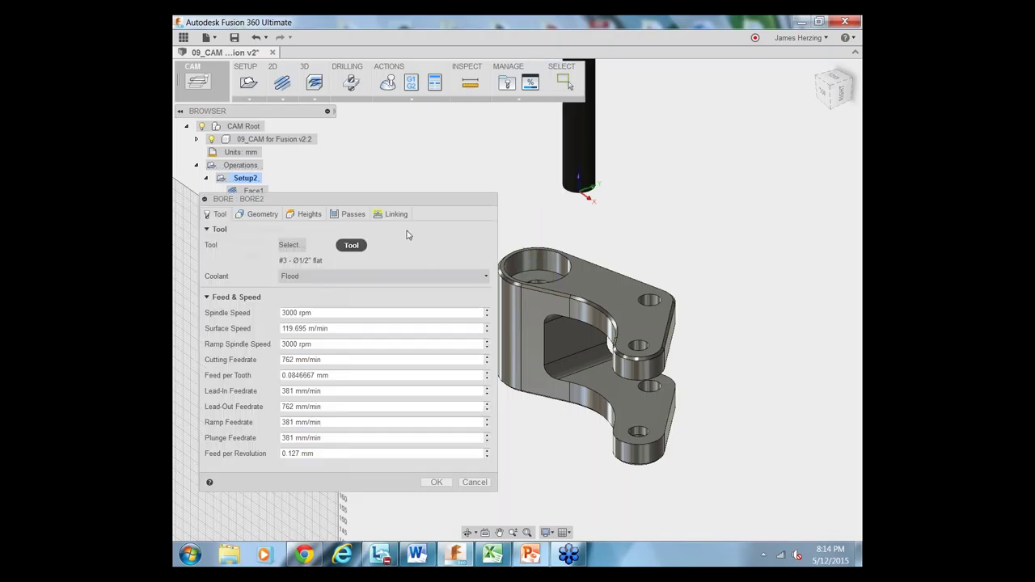
left_click(477, 482)
Discard the open bore operation and start a new Bore operation in Setup2.
right_click(363, 259)
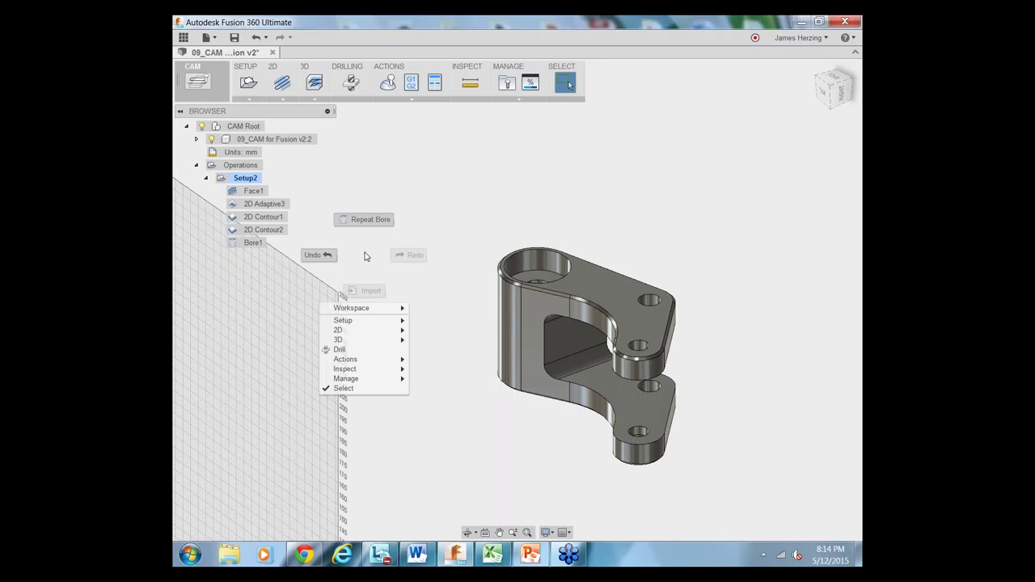
left_click(367, 224)
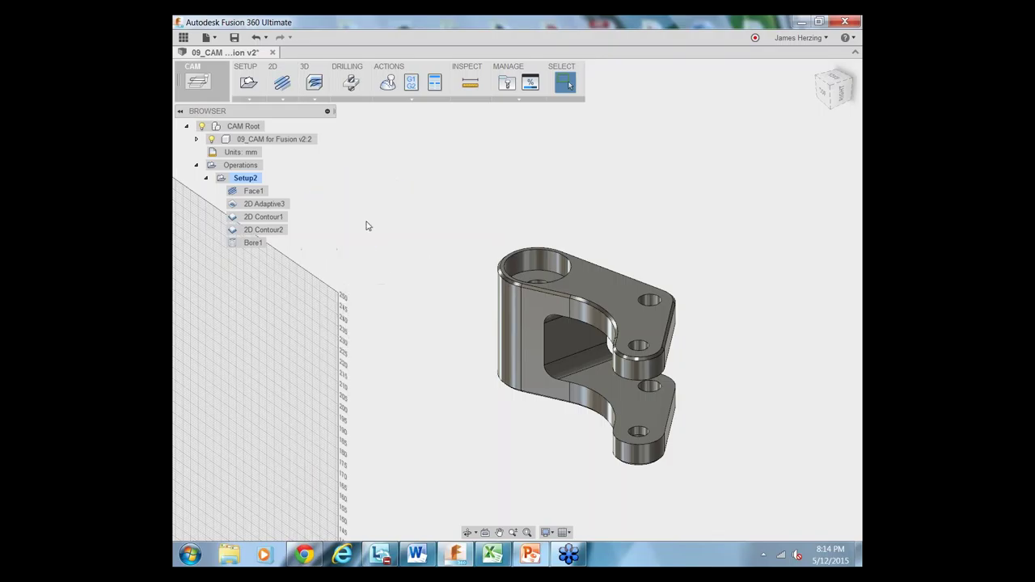
right_click(364, 223)
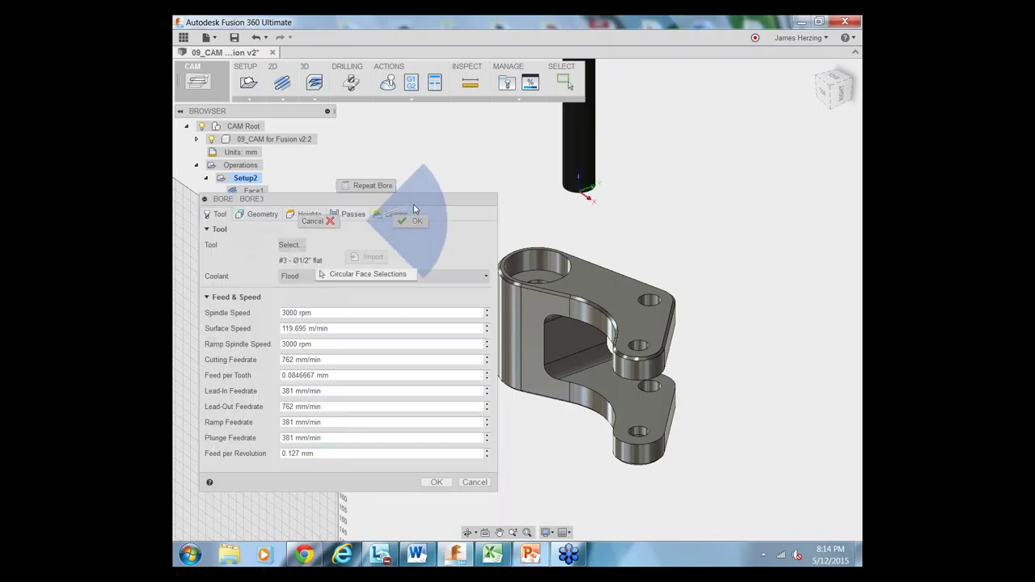
left_click(465, 336)
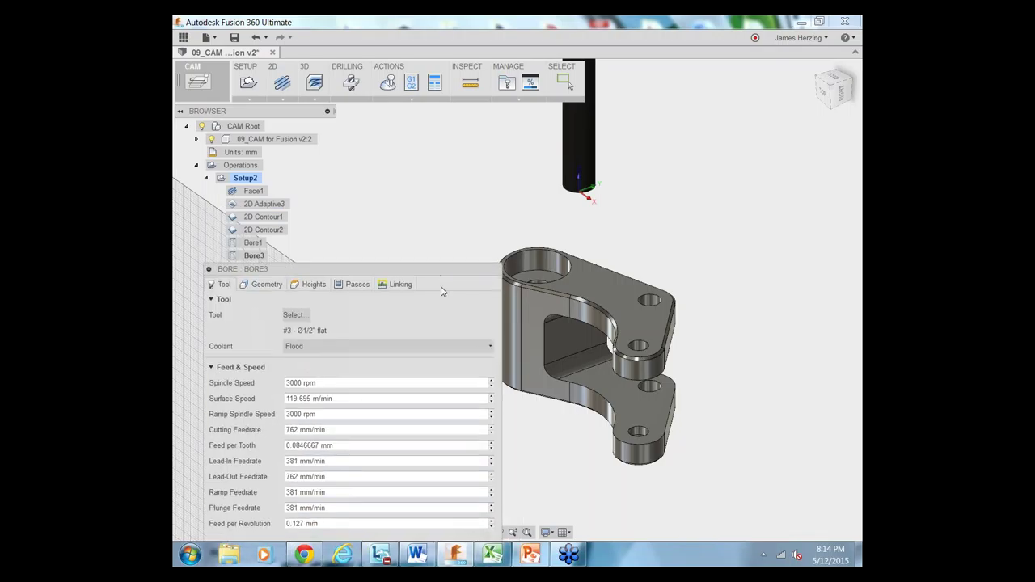
left_click_drag(427, 270, 418, 153)
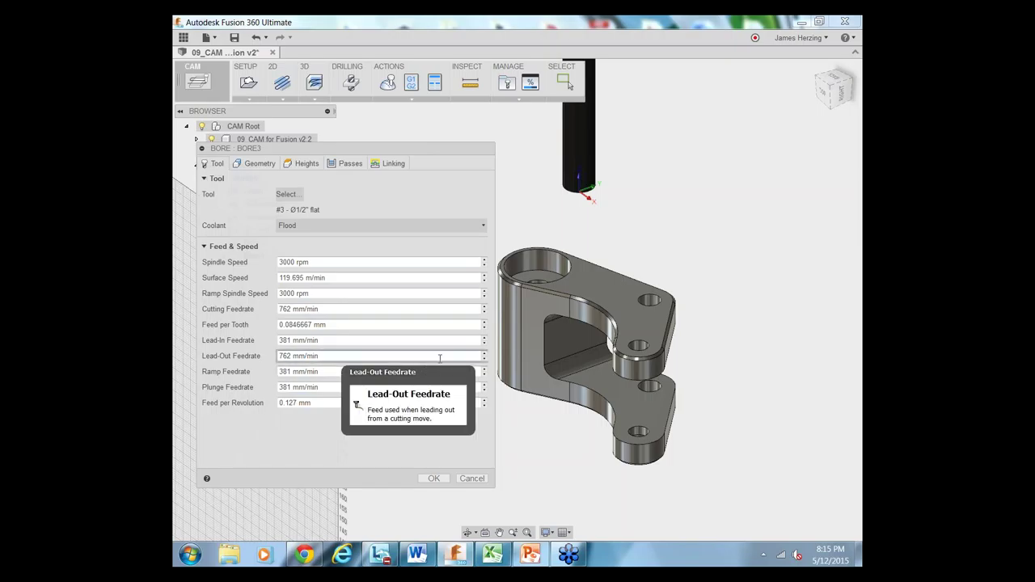
Pick the #4 - Ø1/4" flat mill from the Tutorial (Inch) sample library for the new bore operation.
left_click(291, 196)
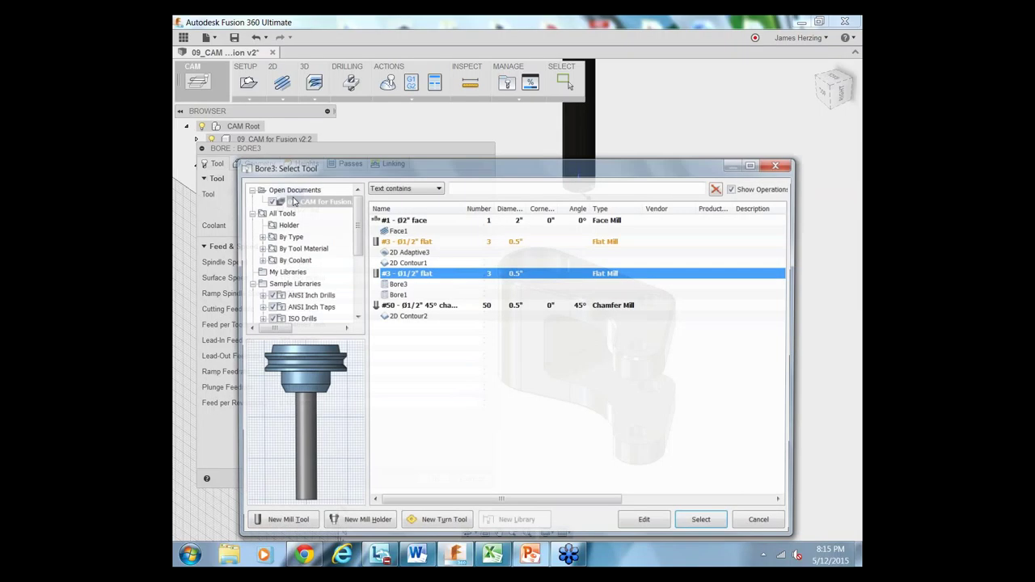
scroll(360, 279, "down", 2)
scroll(368, 279, "up", 3)
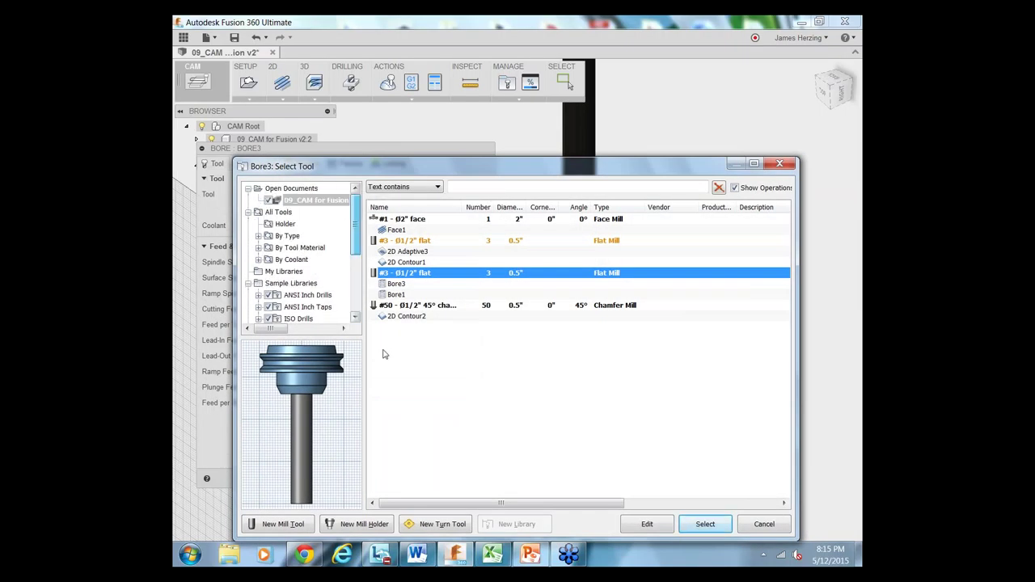
scroll(352, 312, "down", 5)
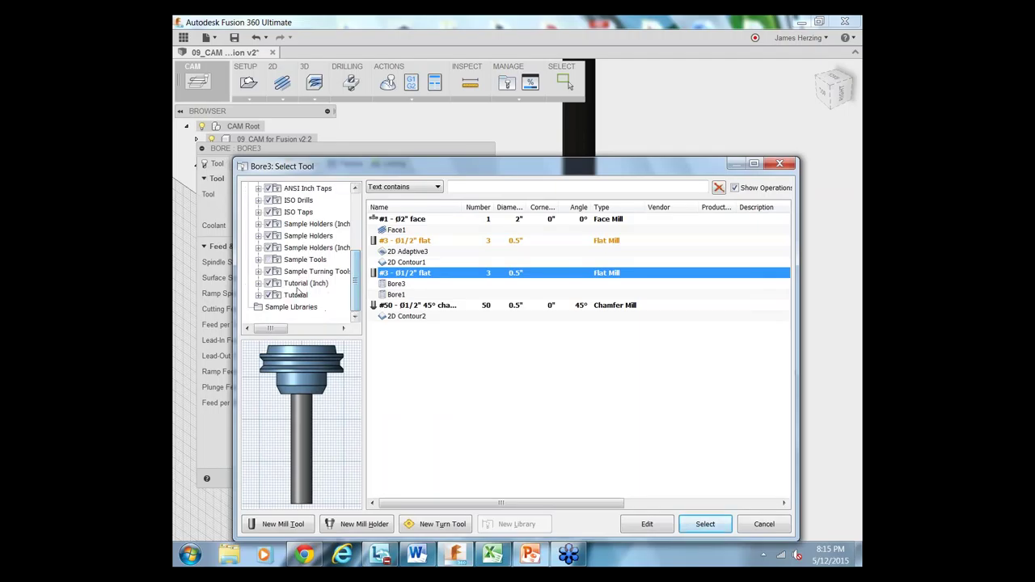
left_click(299, 285)
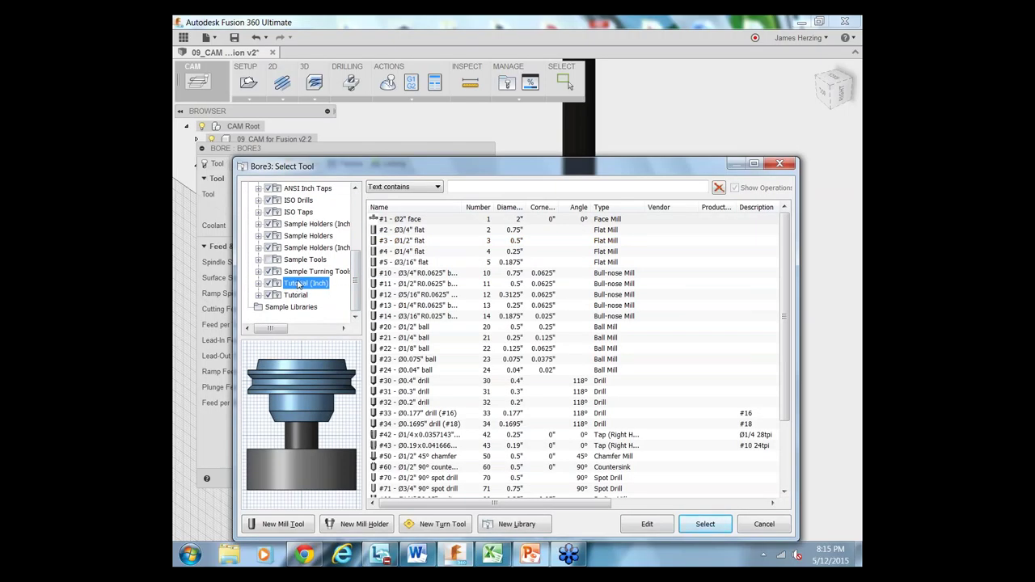
left_click(418, 253)
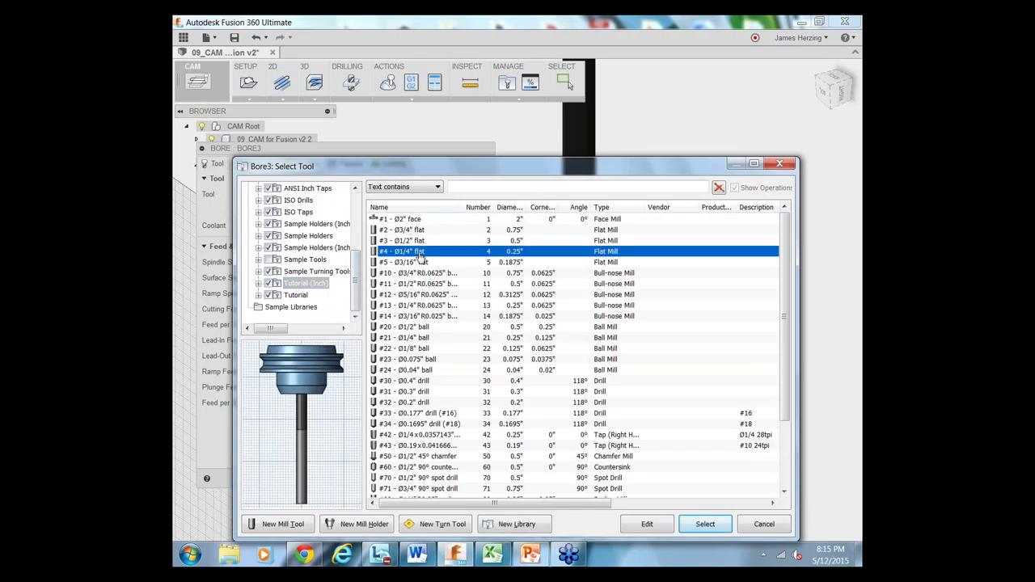
Examine the cutter dimensions of the #4 - Ø1/4" flat mill in its tool definition.
right_click(418, 254)
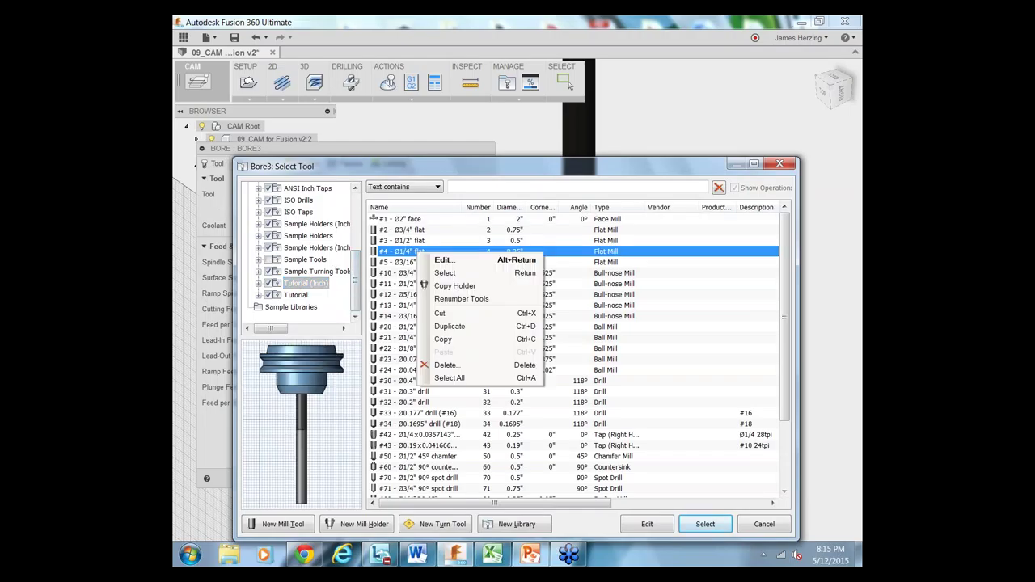
left_click(440, 260)
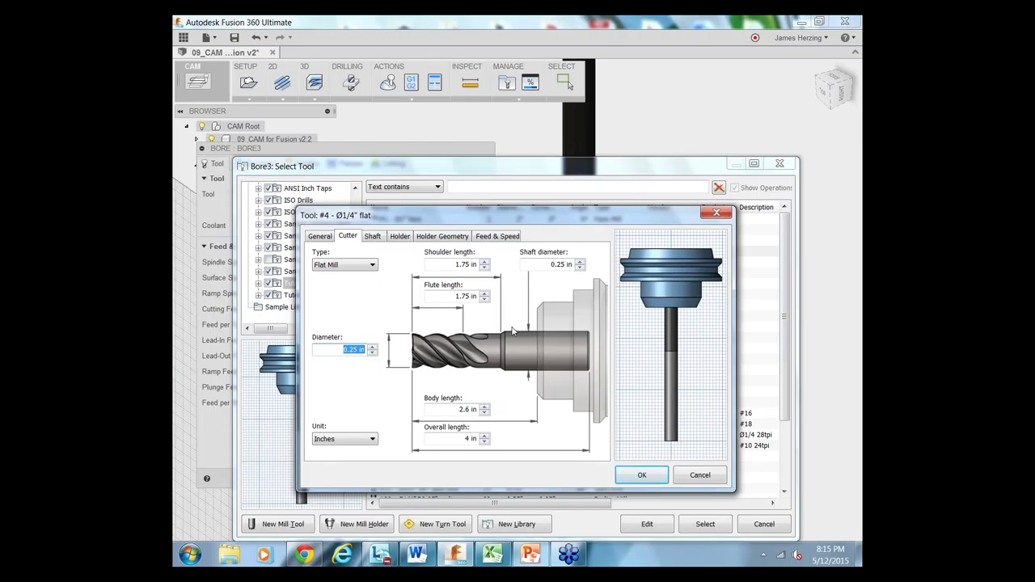
left_click(638, 475)
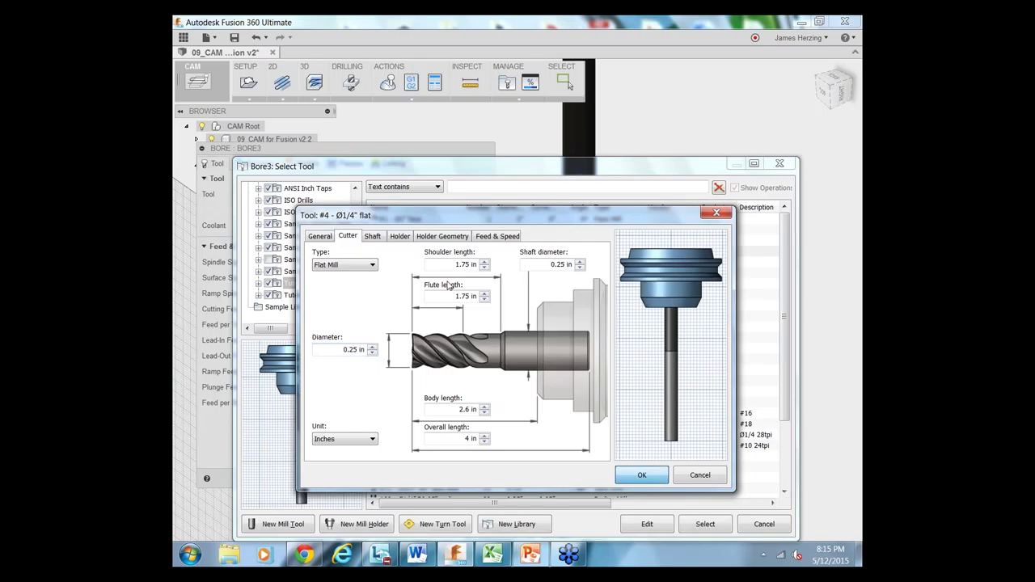
Check the cutter dimensions of the #4 - Ø1/4" flat mill and assign it as the bore operation's tool.
left_click(325, 238)
left_click(354, 235)
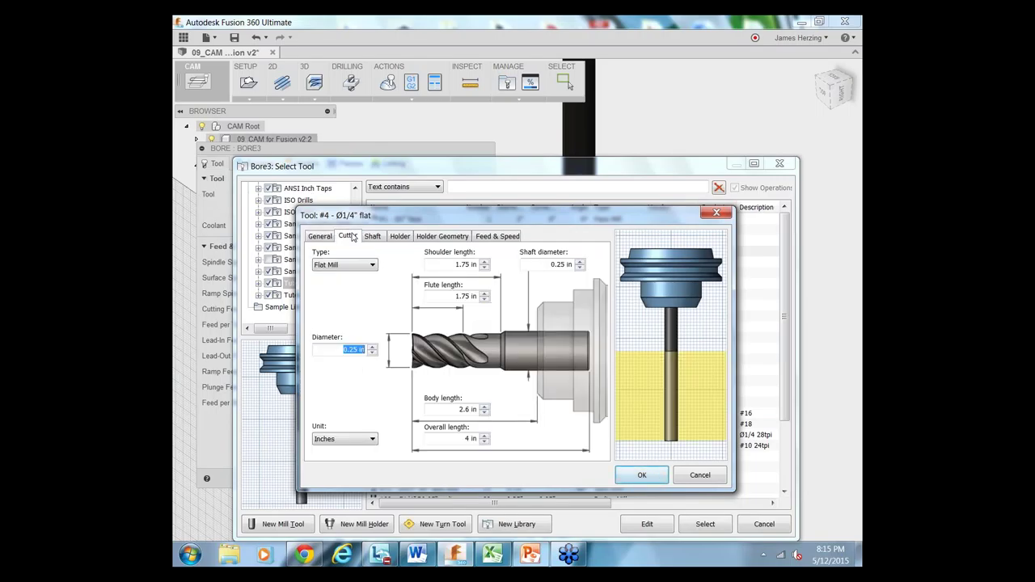
left_click(637, 475)
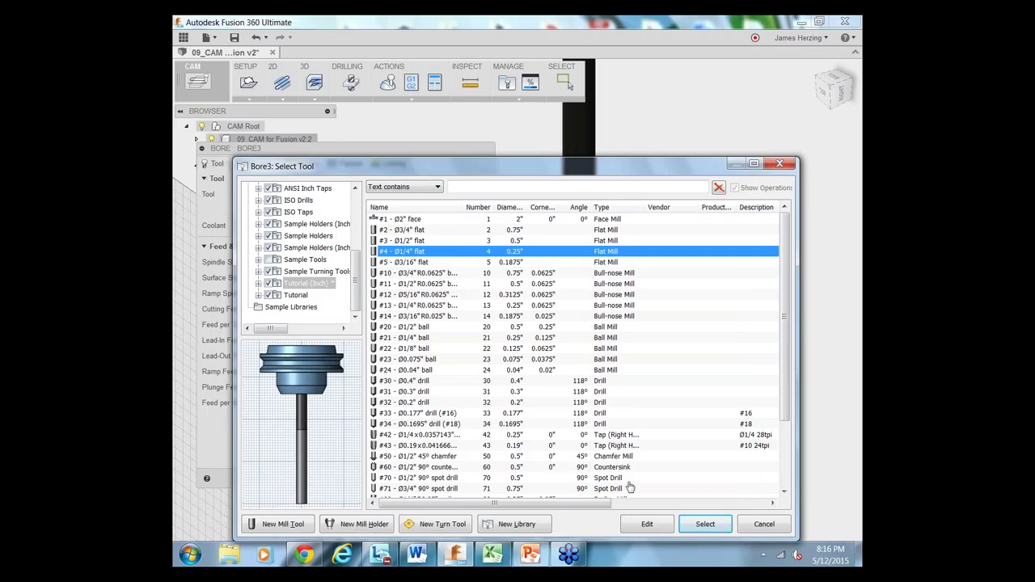
left_click(706, 524)
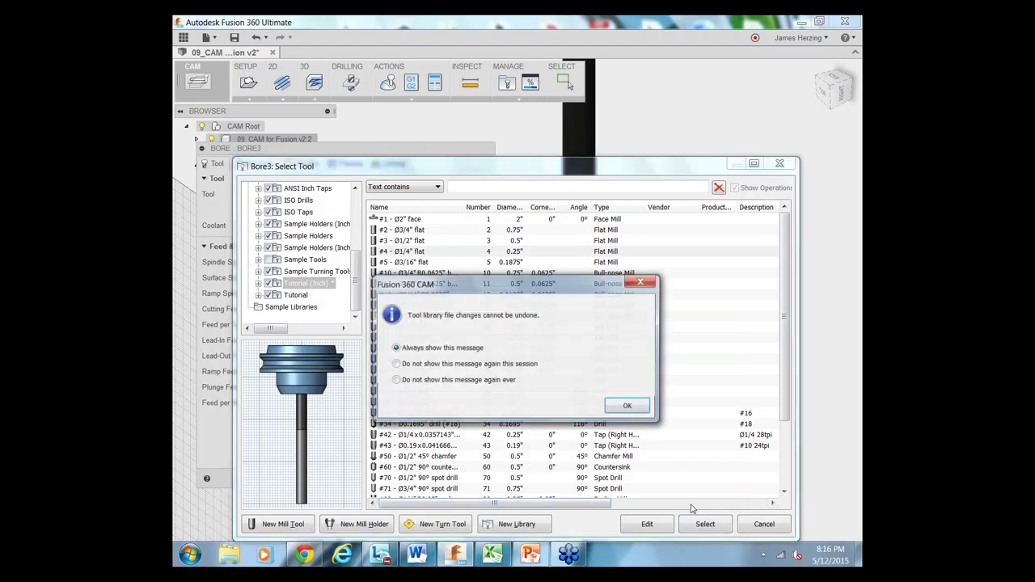
left_click(635, 405)
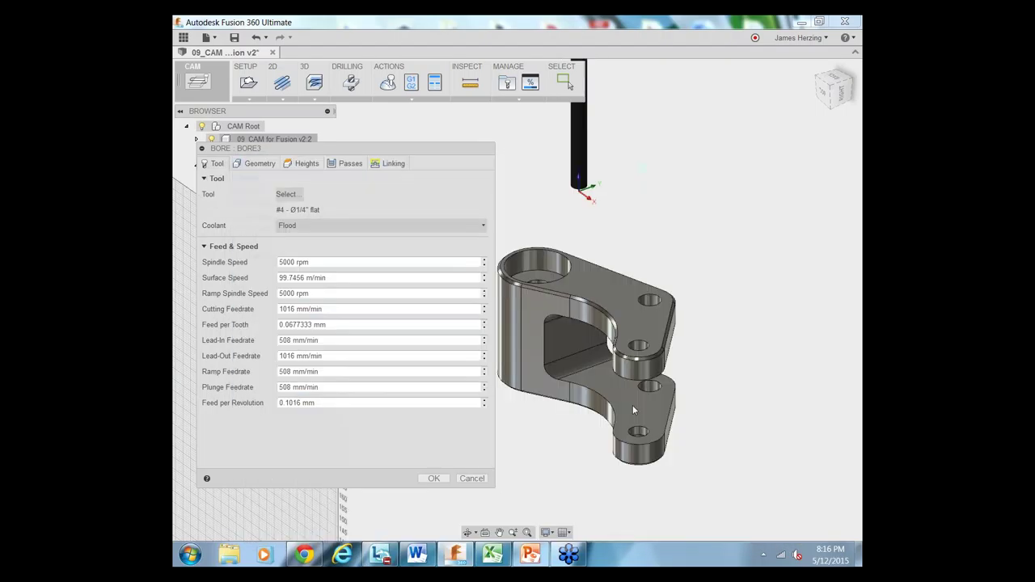
Select the hole in the counterbore floor and the two smaller arm holes as circular faces, and accept the bore operation.
left_click(468, 532)
left_click_drag(537, 395, 562, 376)
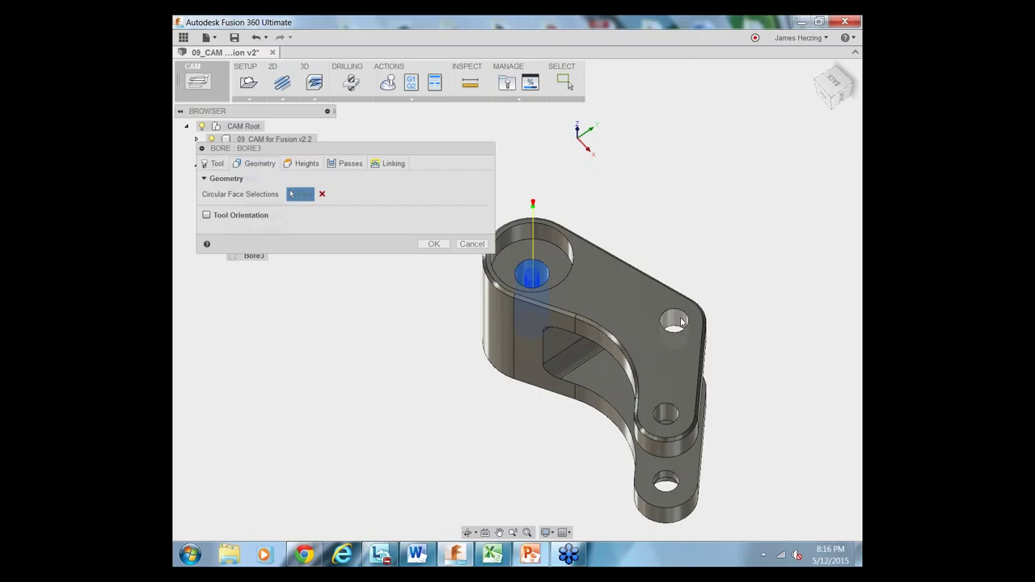
left_click(683, 321)
left_click(665, 413)
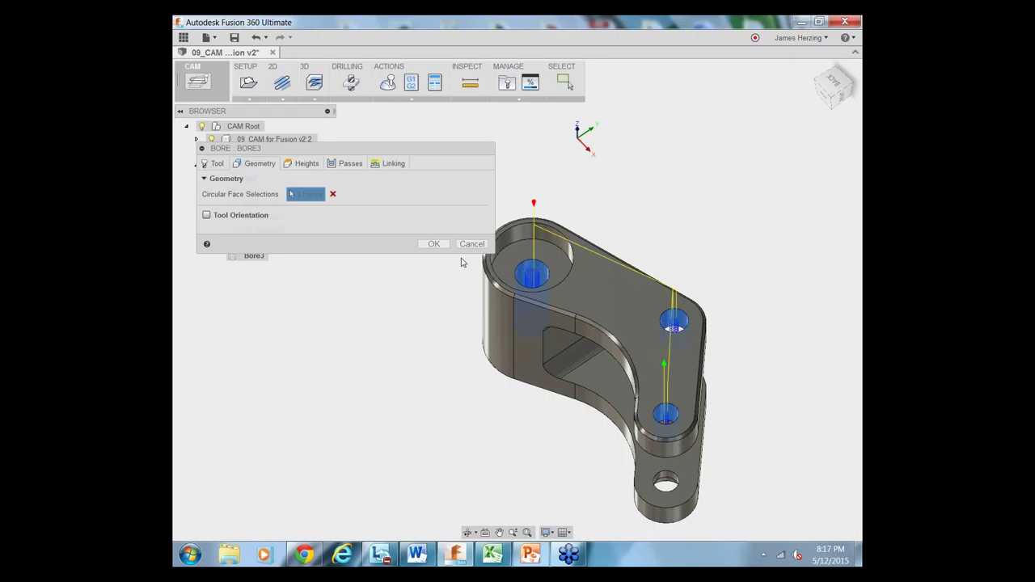
left_click(434, 244)
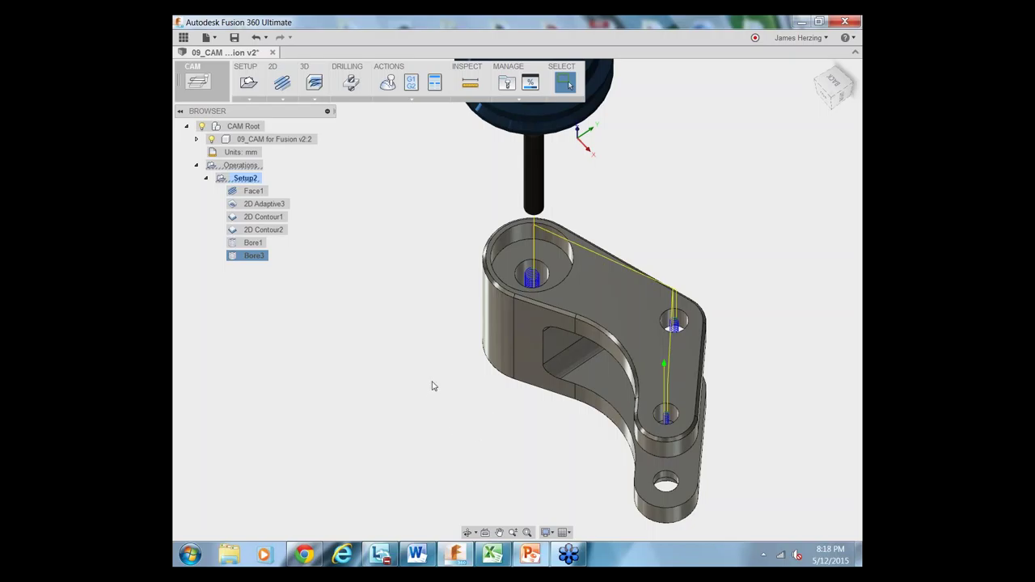
Run the stock removal simulation for all operations of Setup2, and close it after playback.
right_click(239, 185)
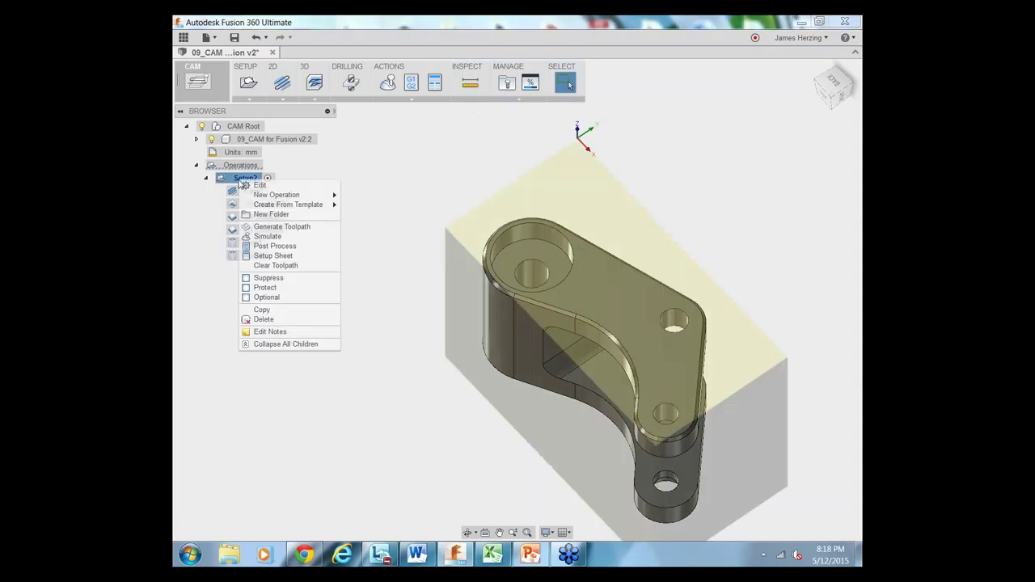
left_click(275, 236)
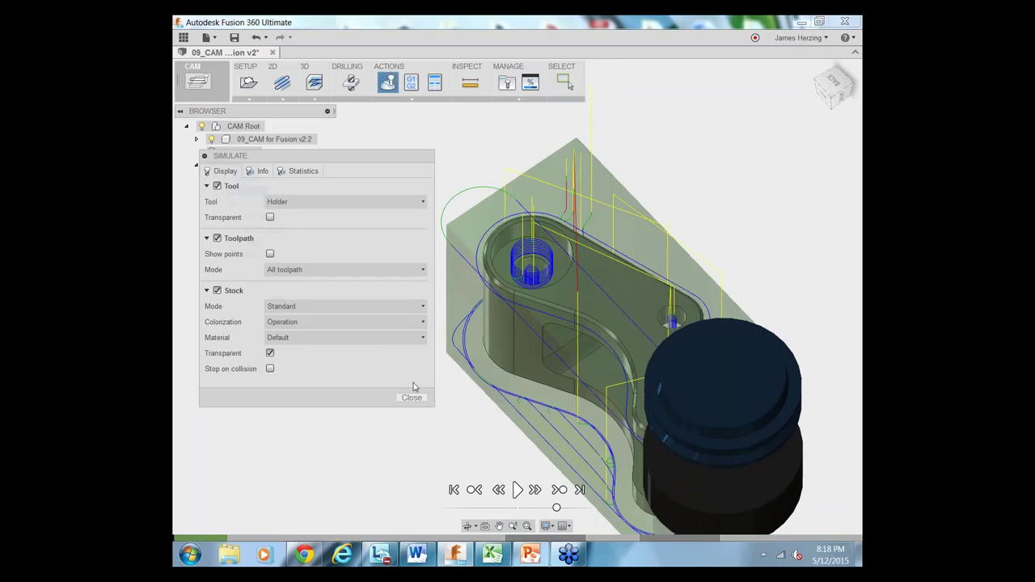
left_click(517, 489)
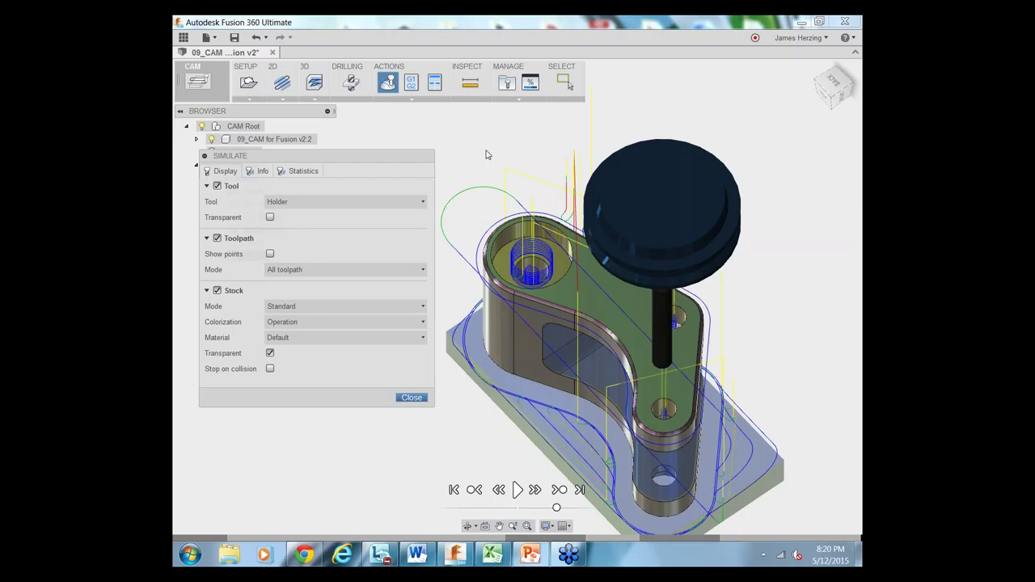
left_click(411, 397)
left_click(467, 532)
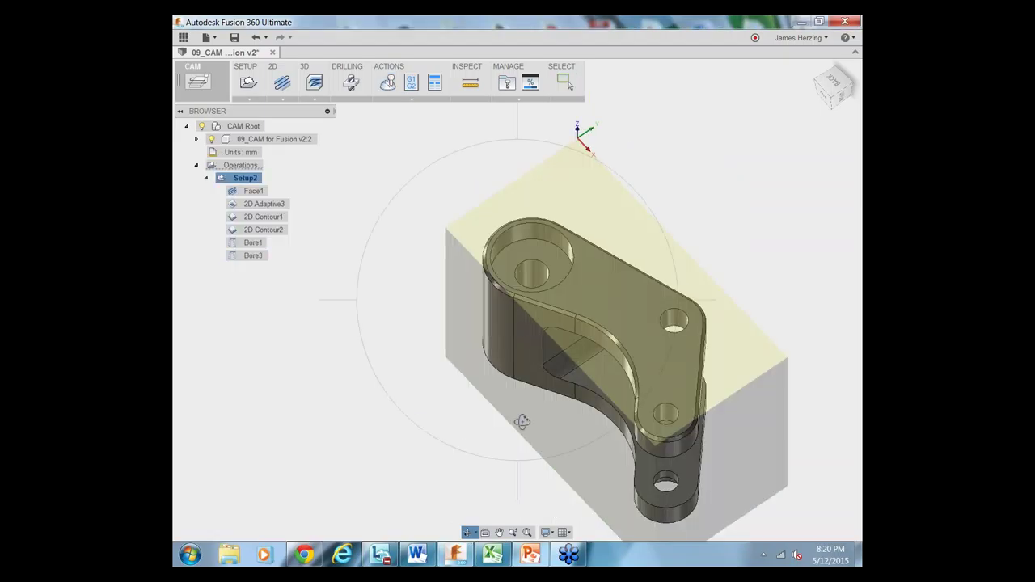
left_click_drag(522, 422, 513, 393)
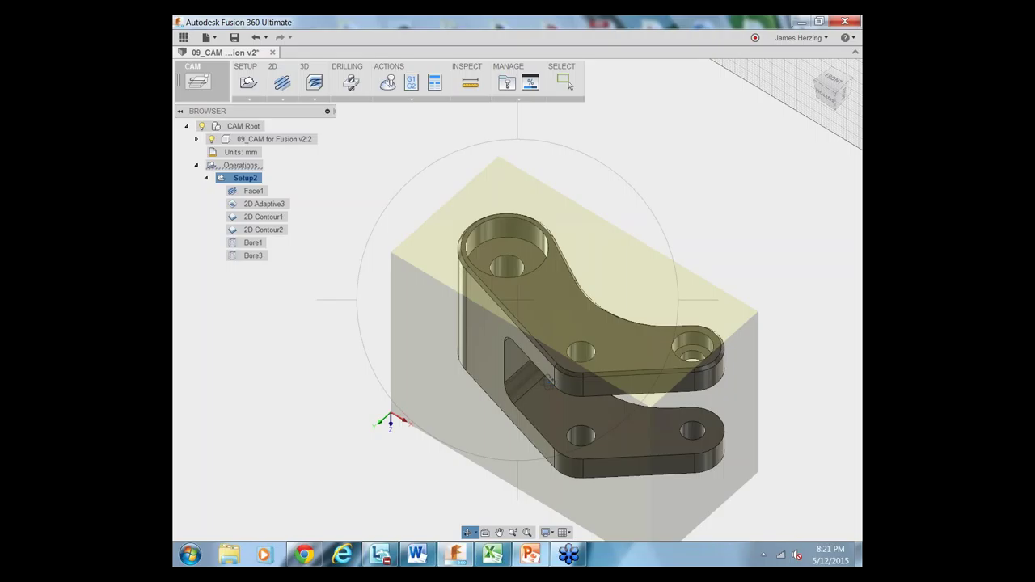
key("ctrl+z")
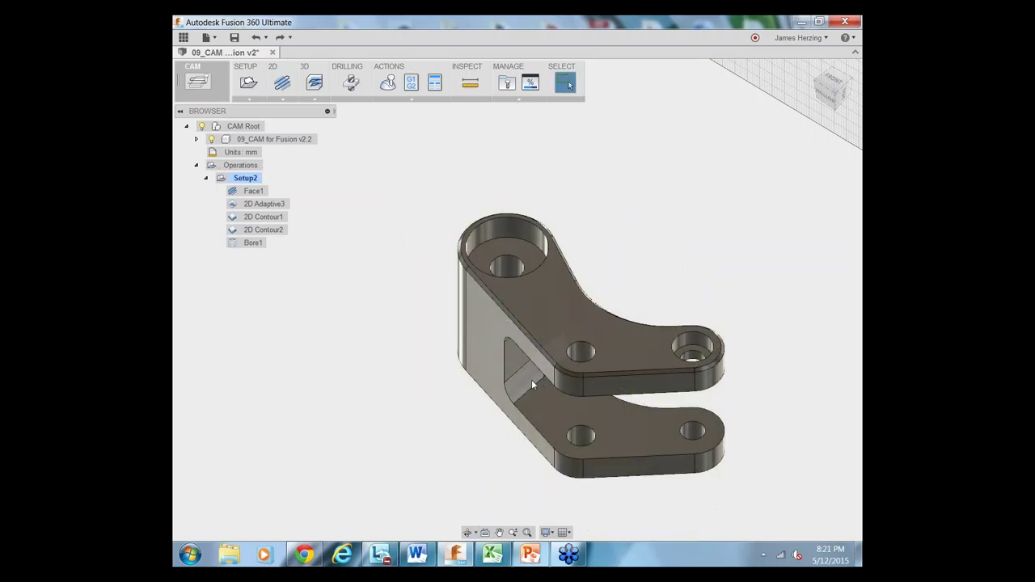
key("ctrl+y")
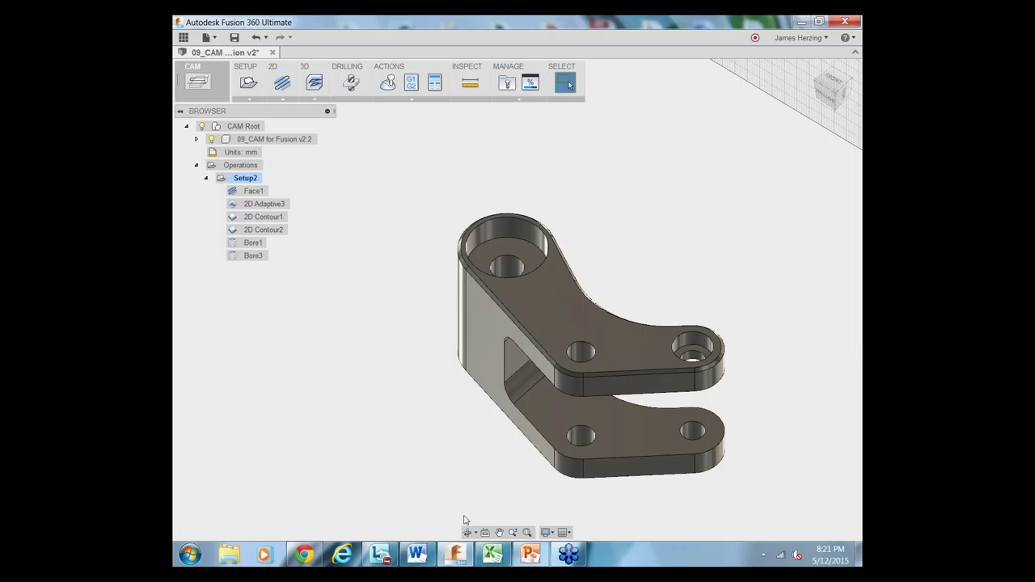
left_click(467, 532)
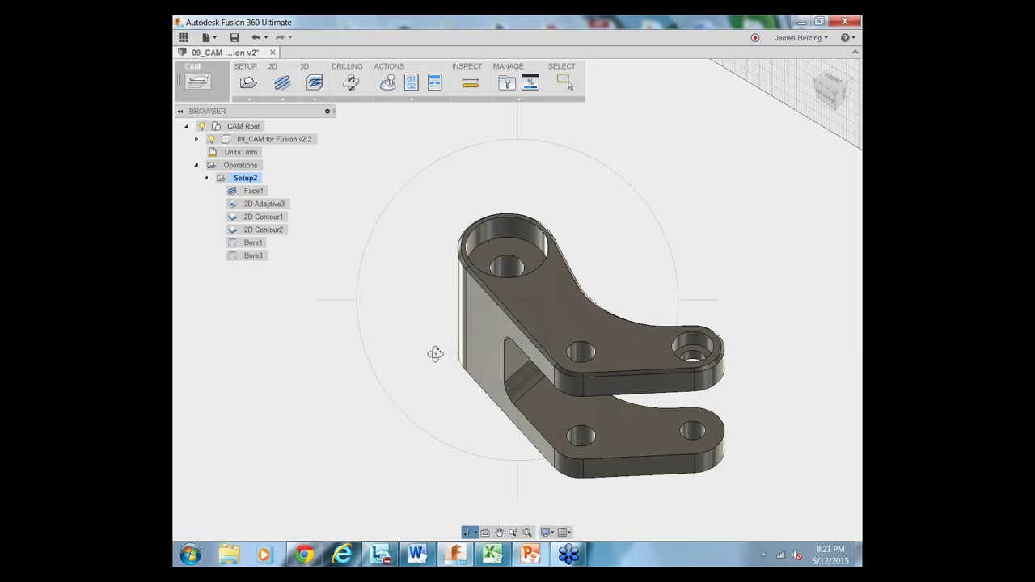
key("Escape")
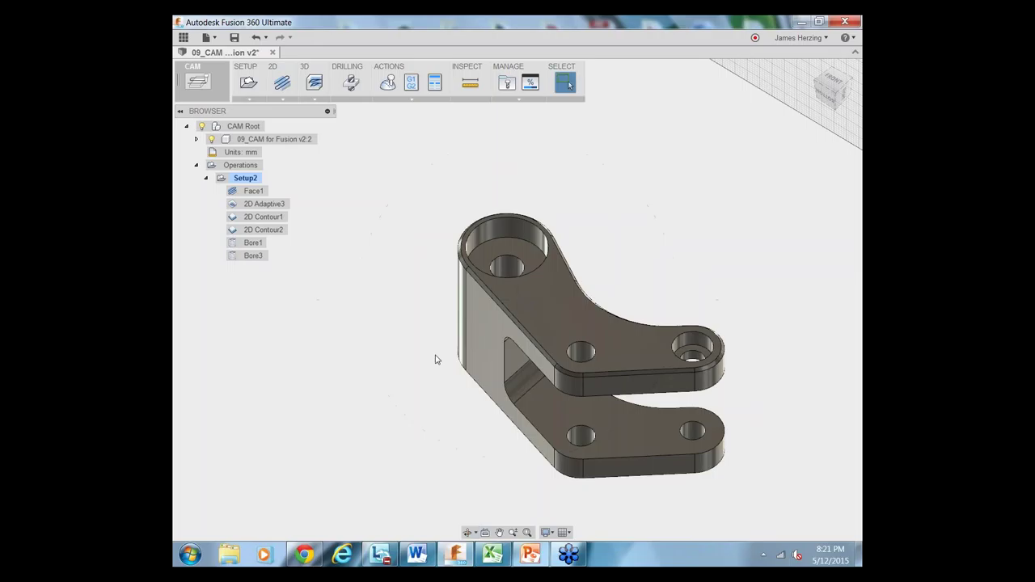
Open the Setup2 simulation with the large cylindrical end of the part facing forward, inspect the toolpaths, and close it.
left_click(467, 532)
left_click_drag(493, 410, 462, 427)
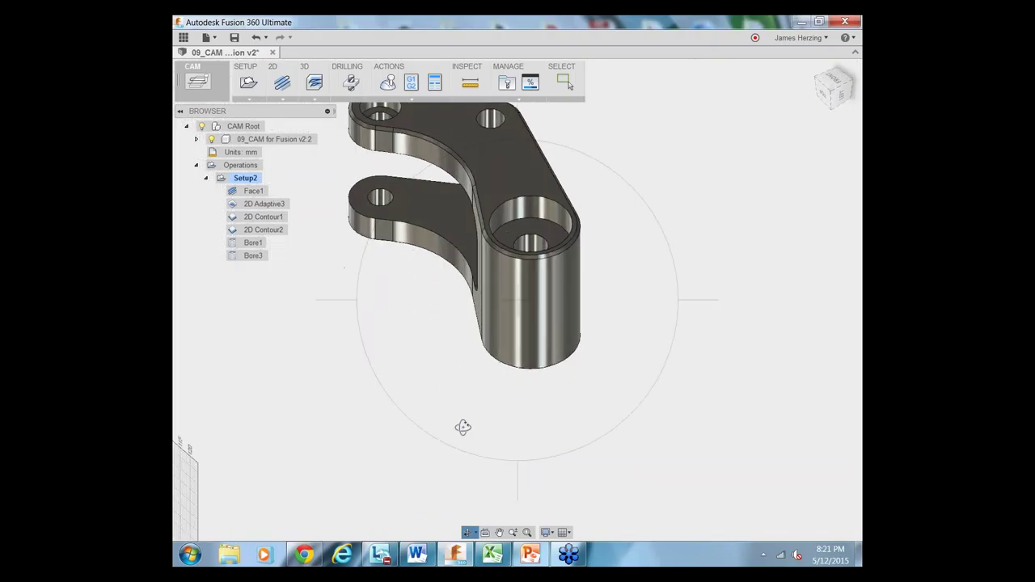
scroll(462, 427, "down", 3)
left_click_drag(522, 393, 499, 397)
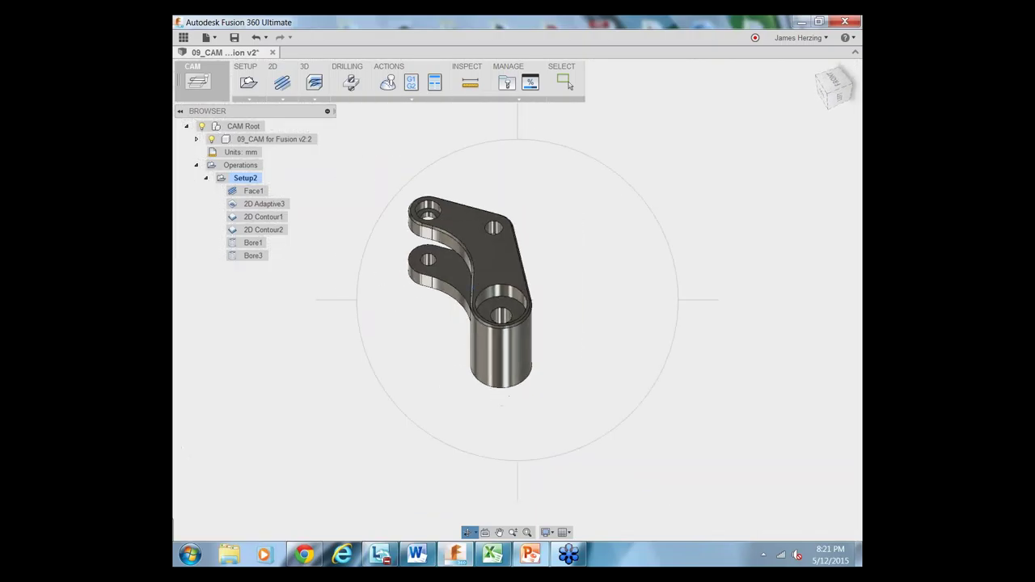
scroll(461, 259, "up", 3)
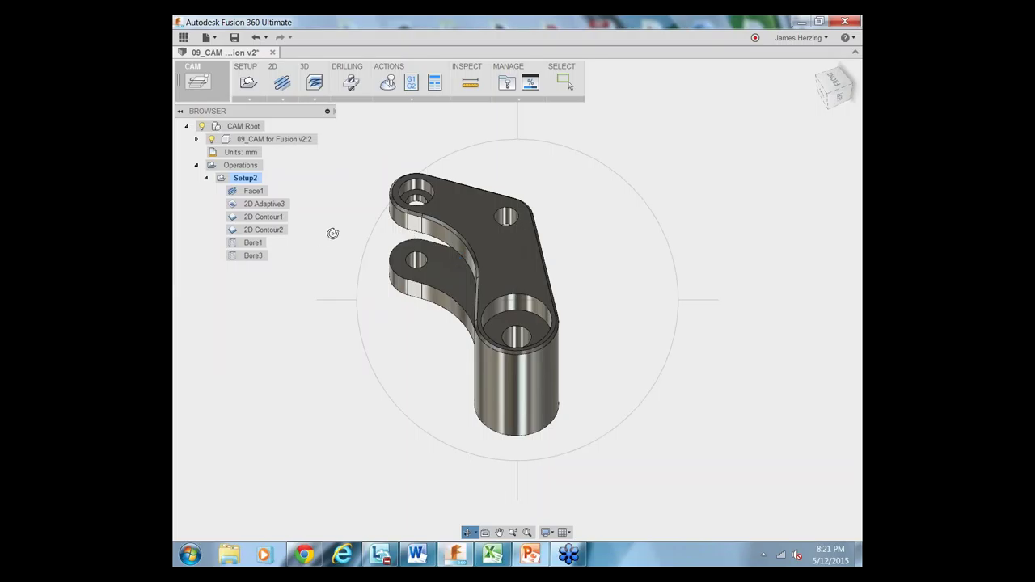
left_click(239, 178)
right_click(255, 180)
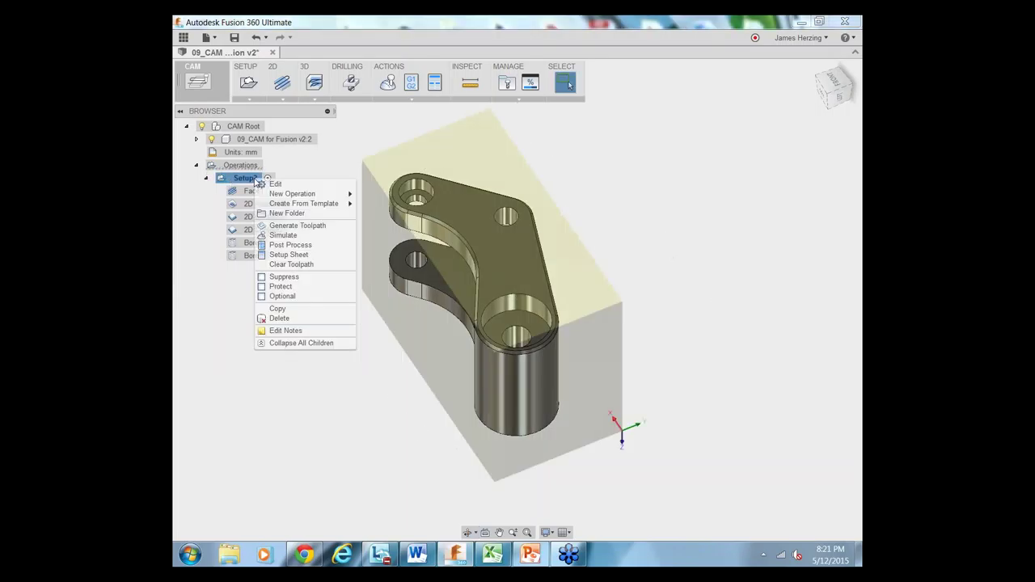
left_click(298, 234)
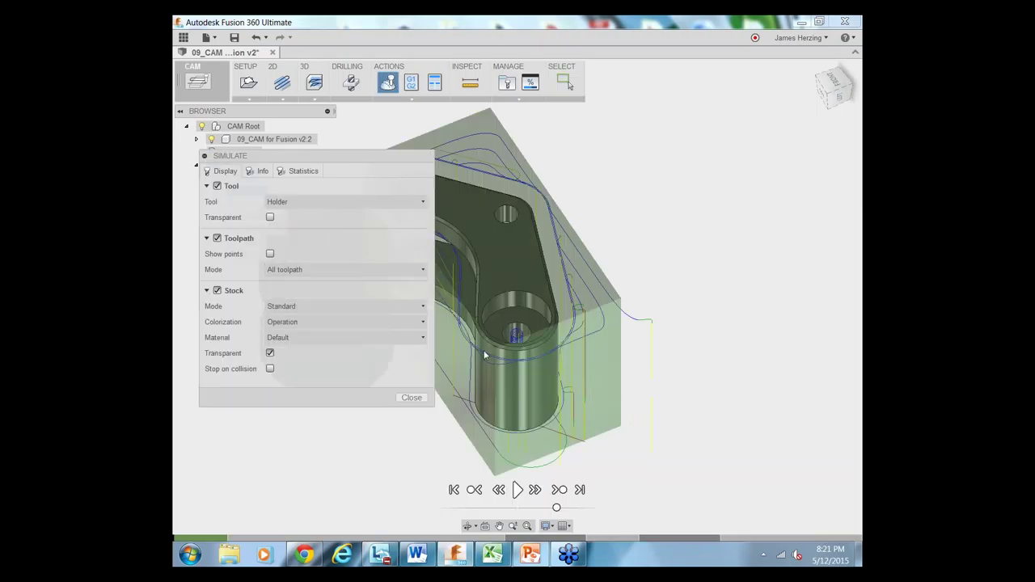
left_click(412, 398)
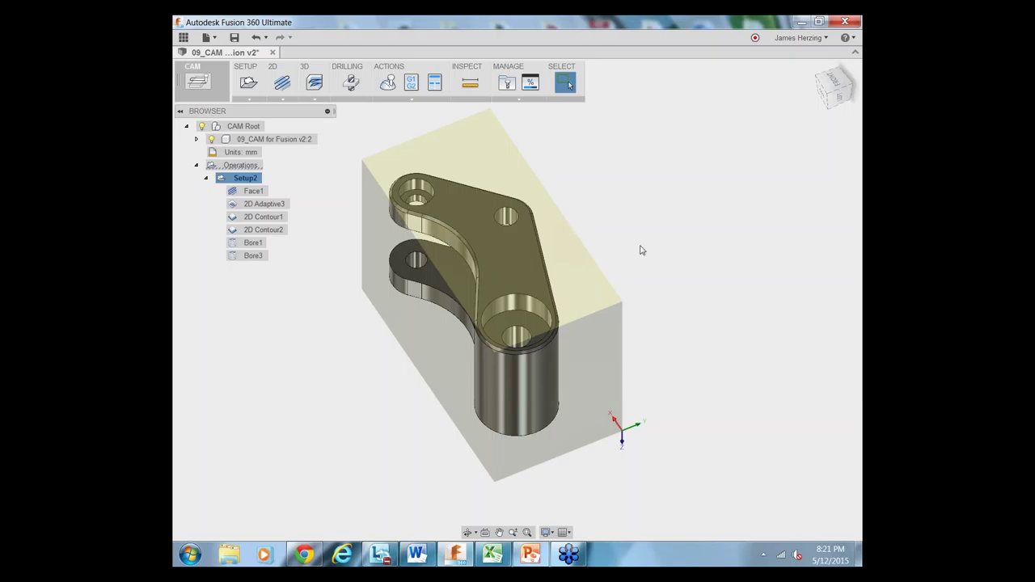
Create a new setup with its origin at the rear top corner of the stock box and the X axis flipped.
scroll(671, 355, "down", 2)
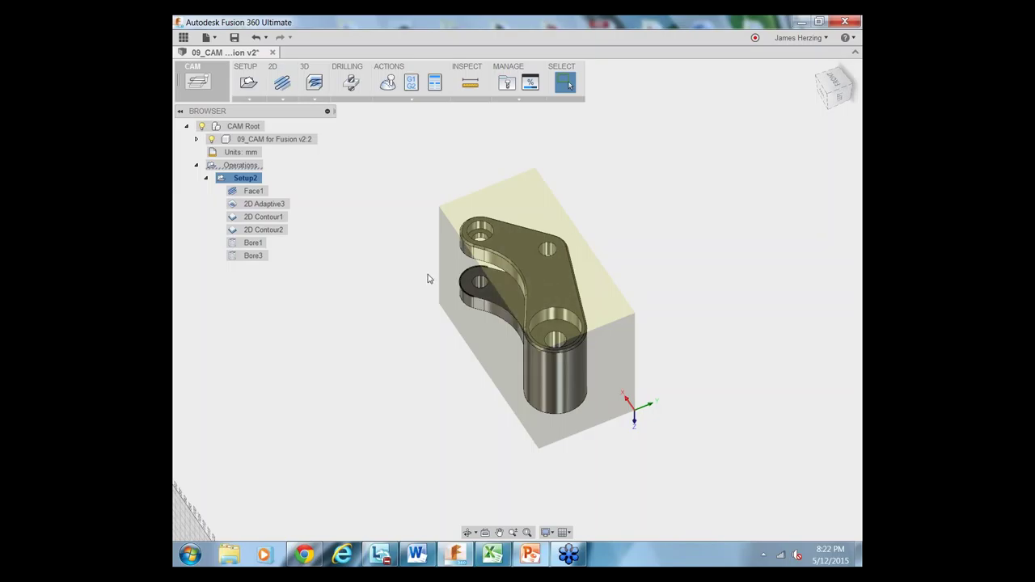
left_click(258, 99)
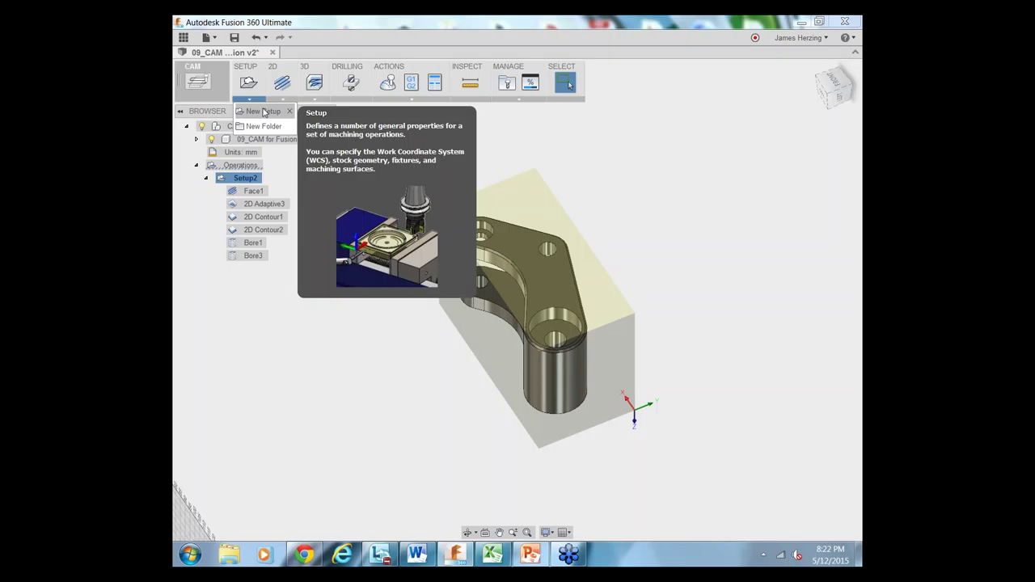
left_click(263, 112)
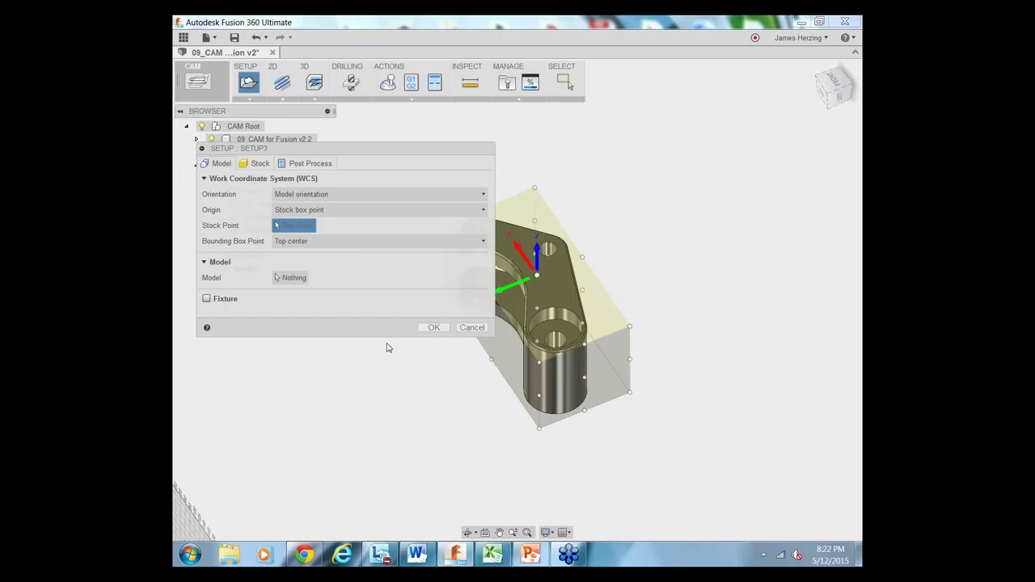
scroll(635, 437, "down", 2)
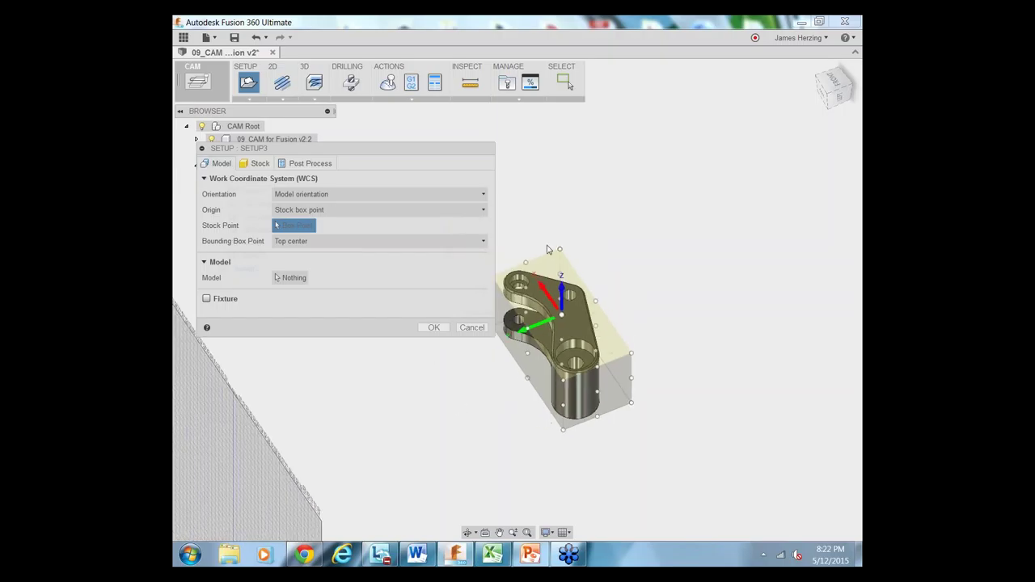
left_click(560, 250)
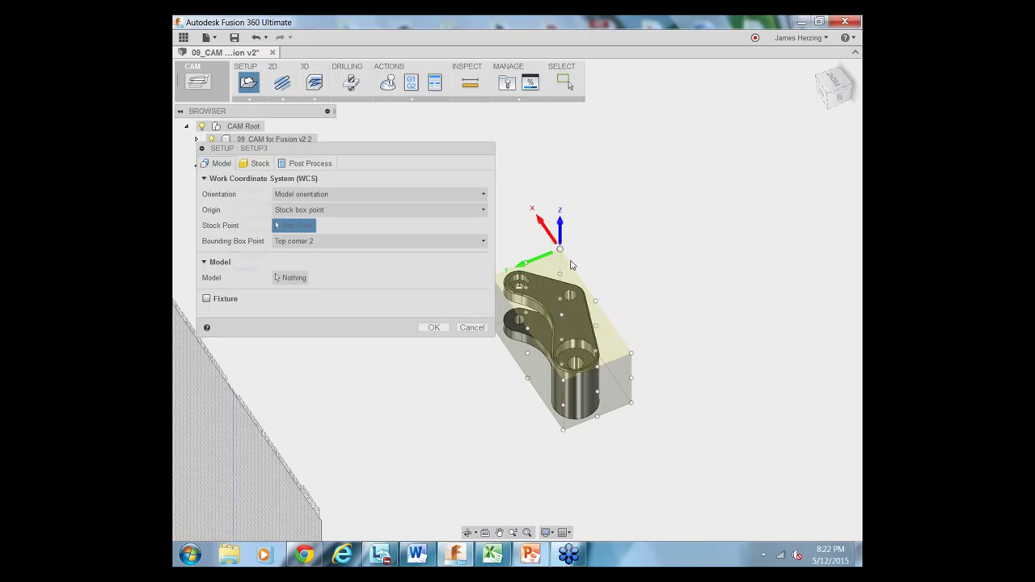
left_click(543, 229)
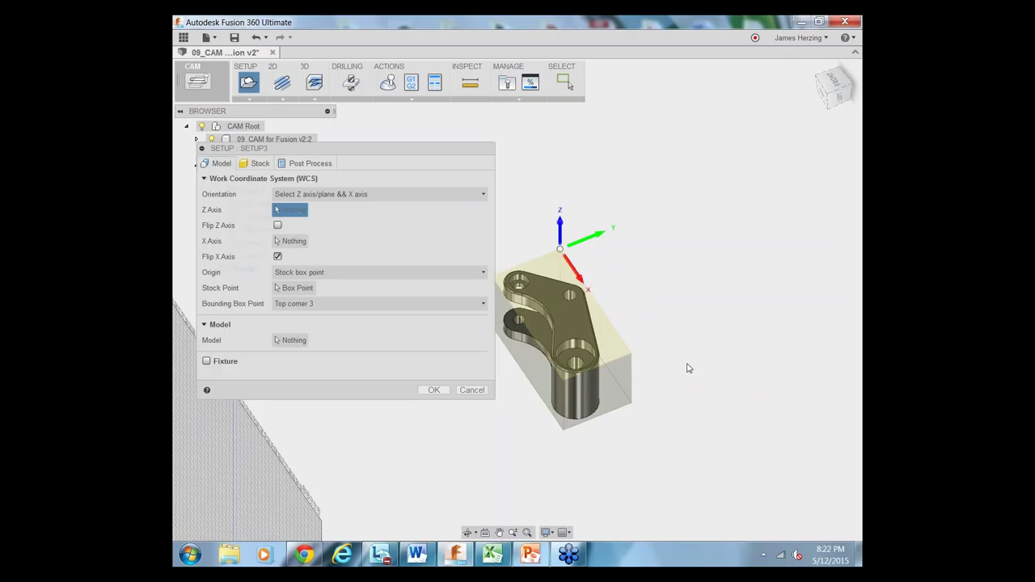
left_click(575, 282)
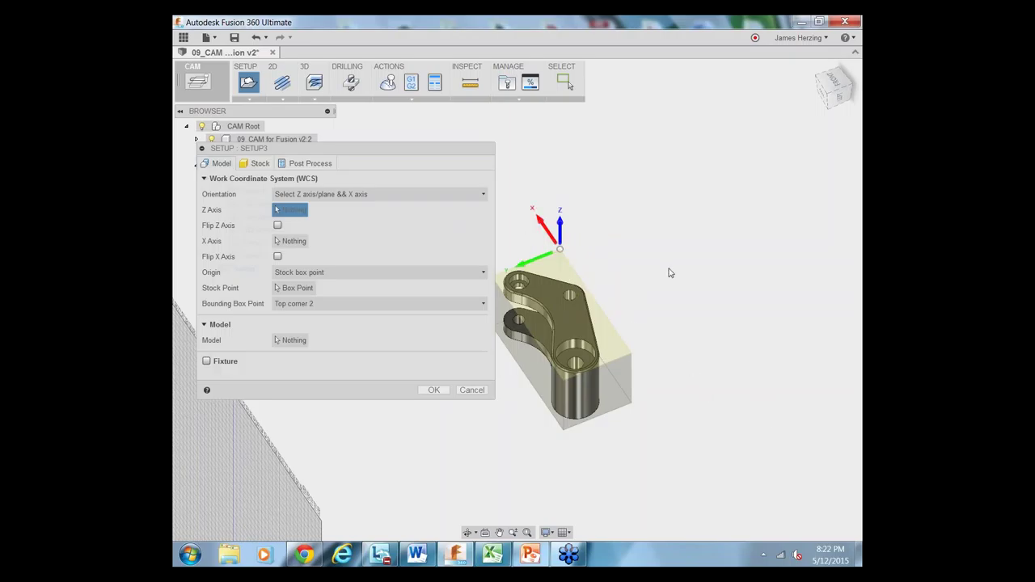
left_click(540, 224)
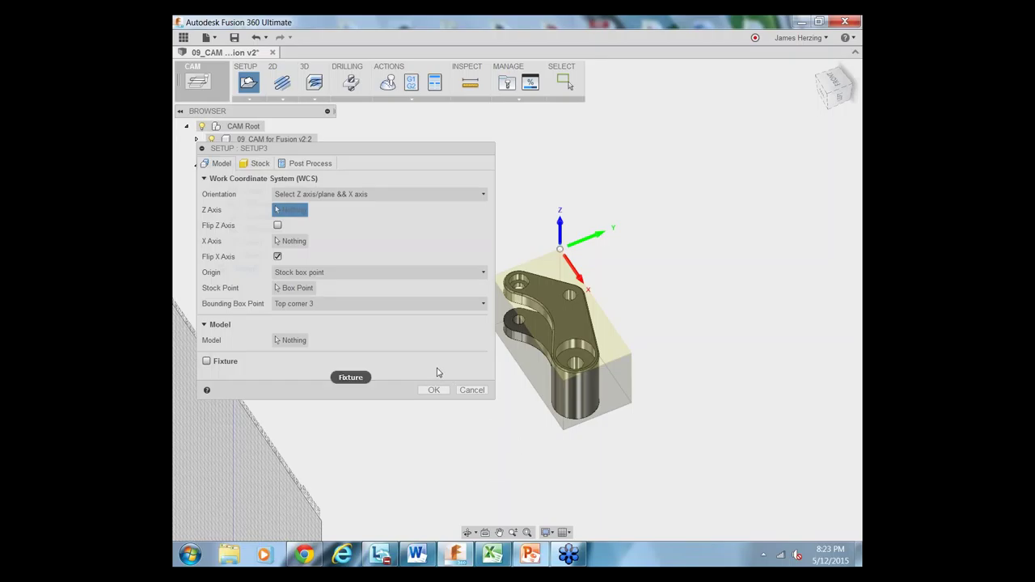
Change the new setup's stock to a relative size box with a side offset of .15in.
left_click(258, 165)
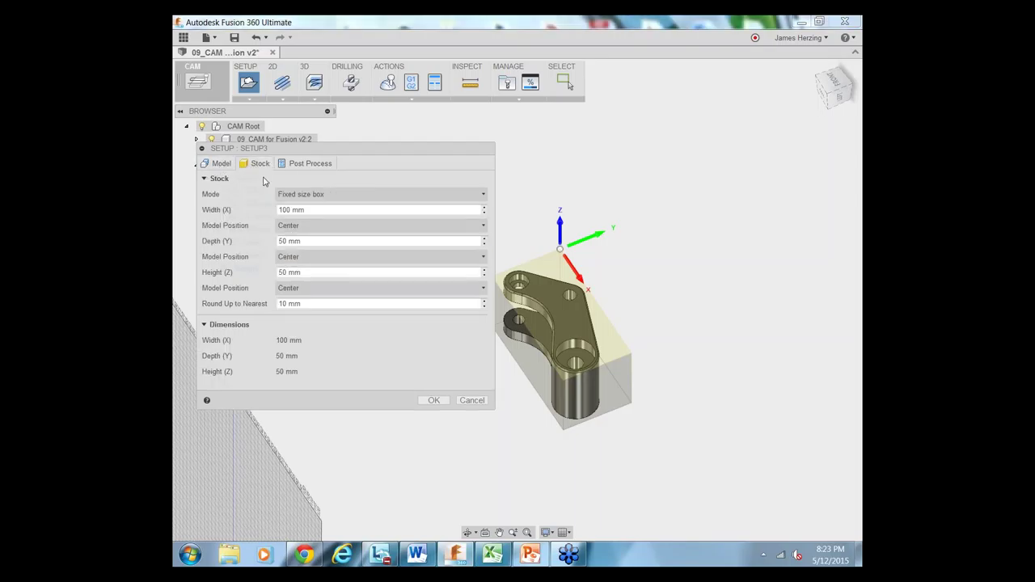
left_click(318, 200)
left_click(327, 223)
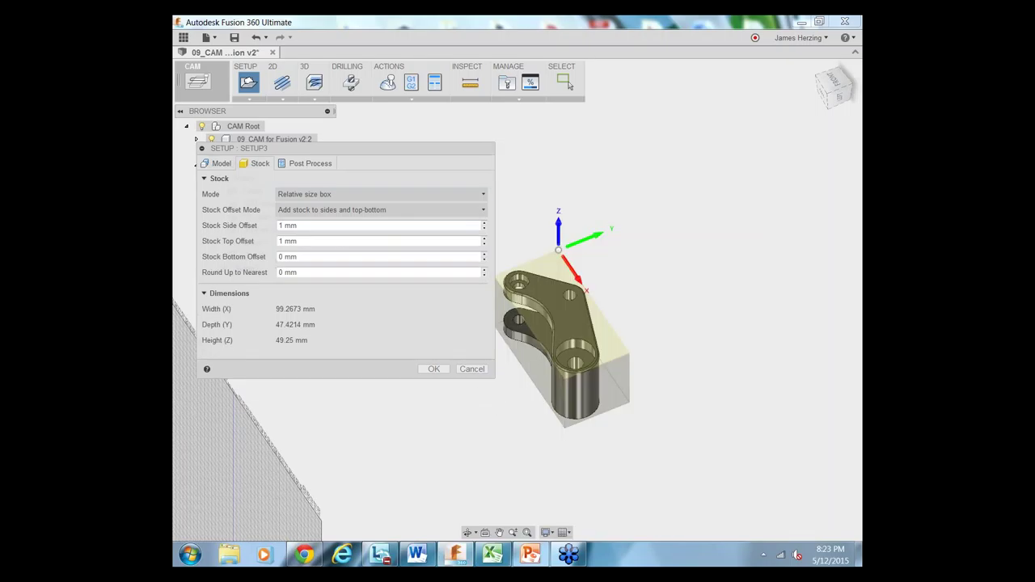
left_click(305, 226)
type(".15in")
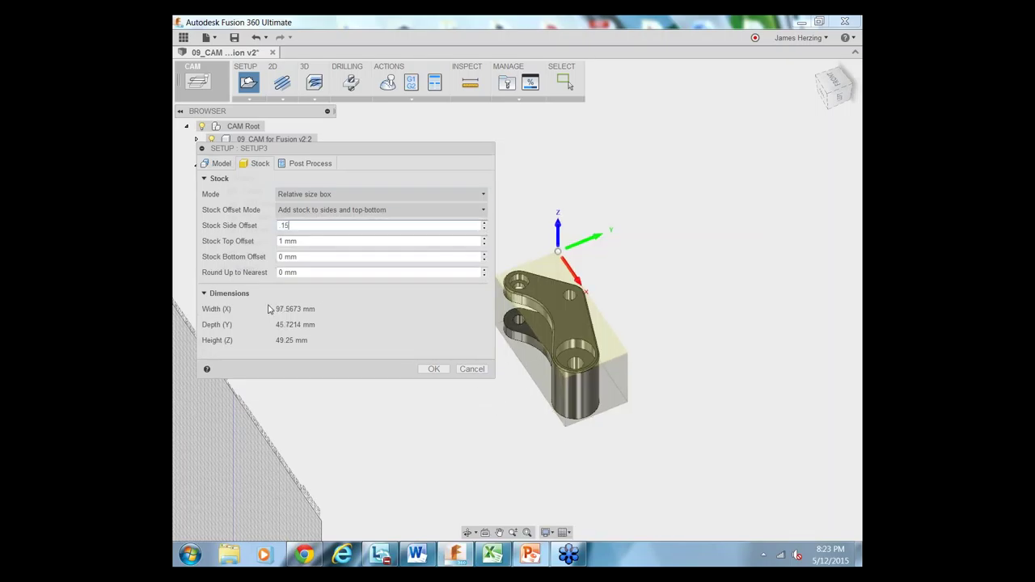
Set the stock top offset to .5in and the bottom offset to -1.5in, check the stock box around the part, and accept the setup.
left_click(338, 241)
type(".5in")
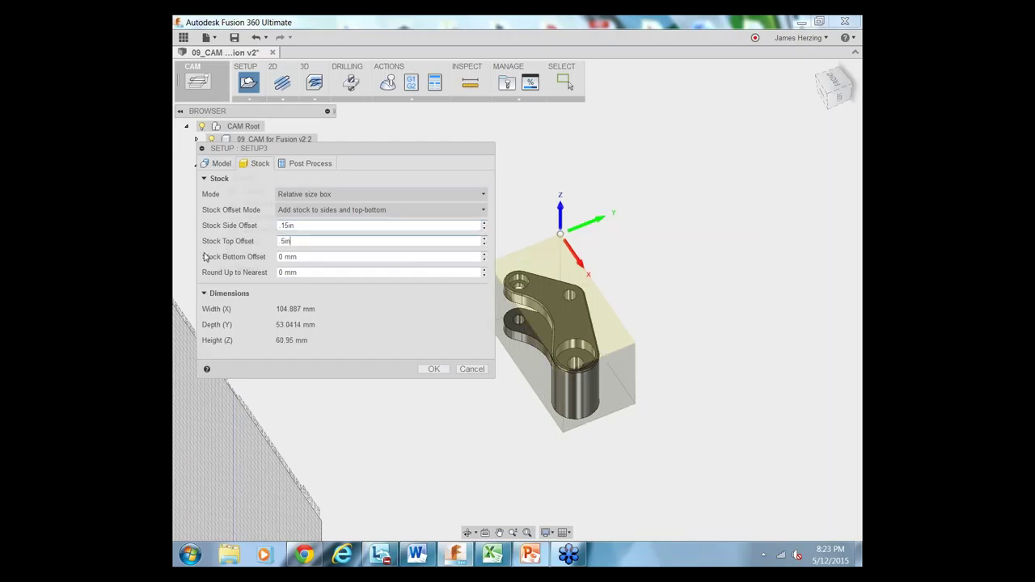
left_click(317, 257)
type("-1")
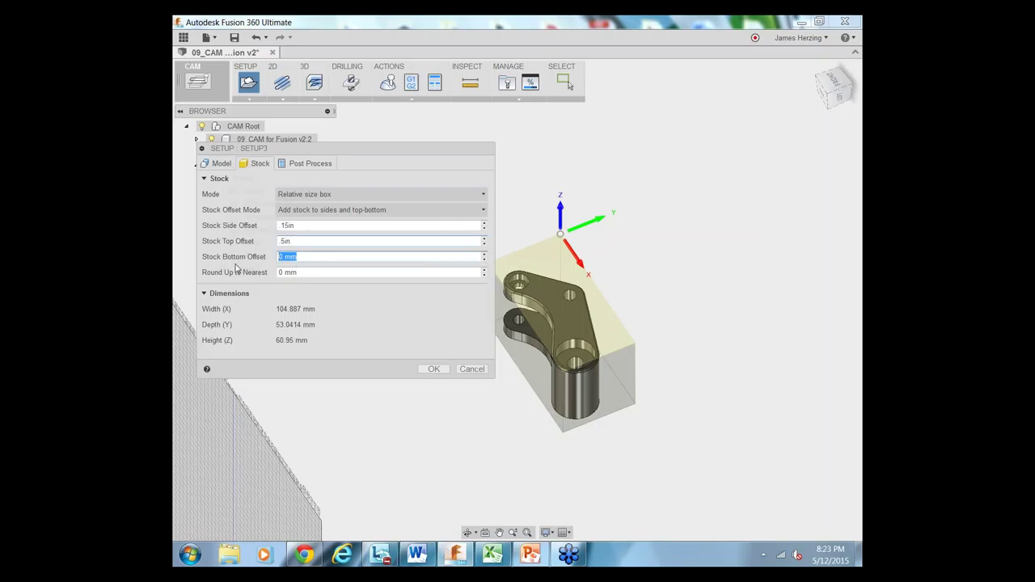
type(".5in")
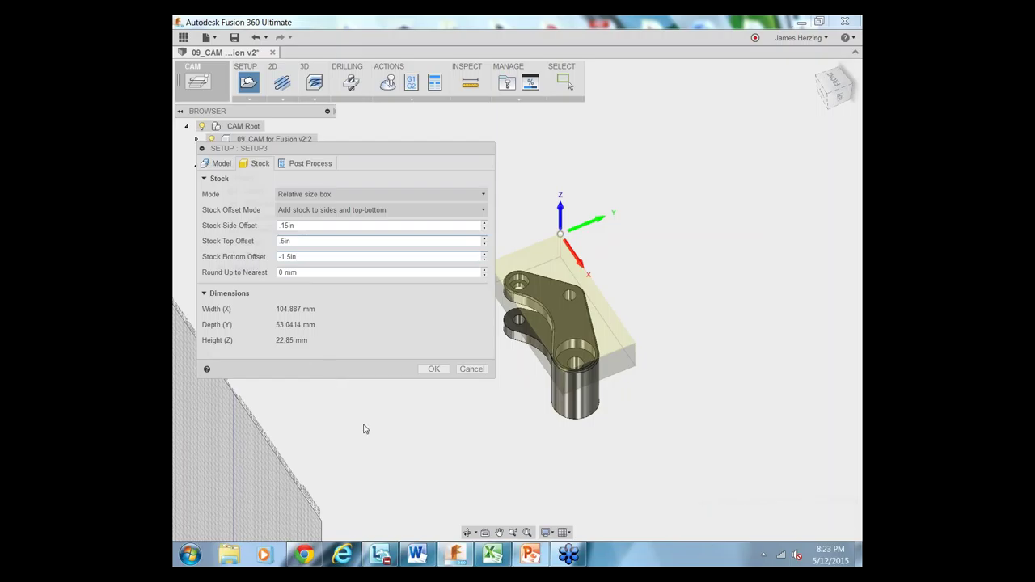
left_click(467, 533)
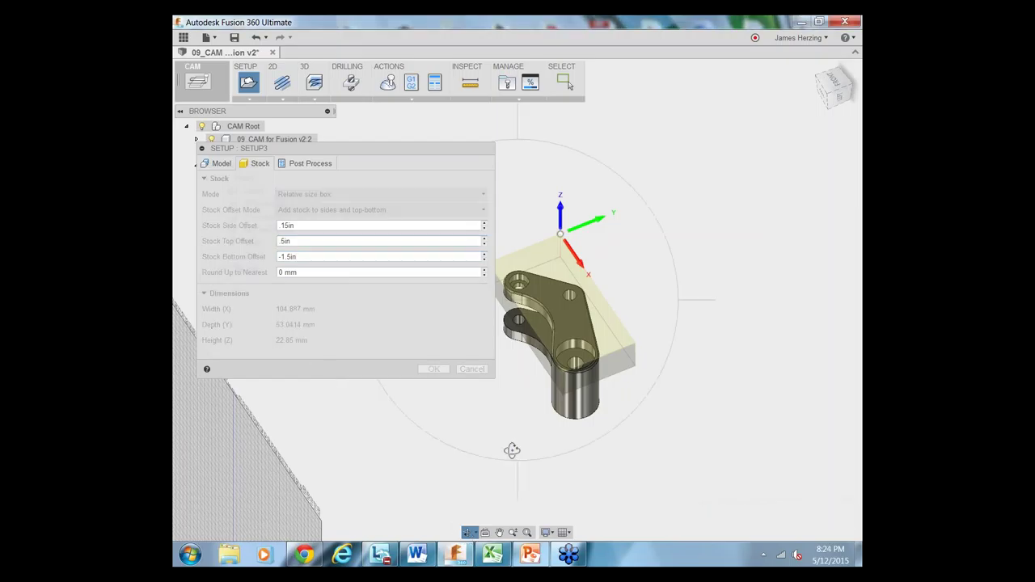
left_click_drag(508, 451, 539, 412)
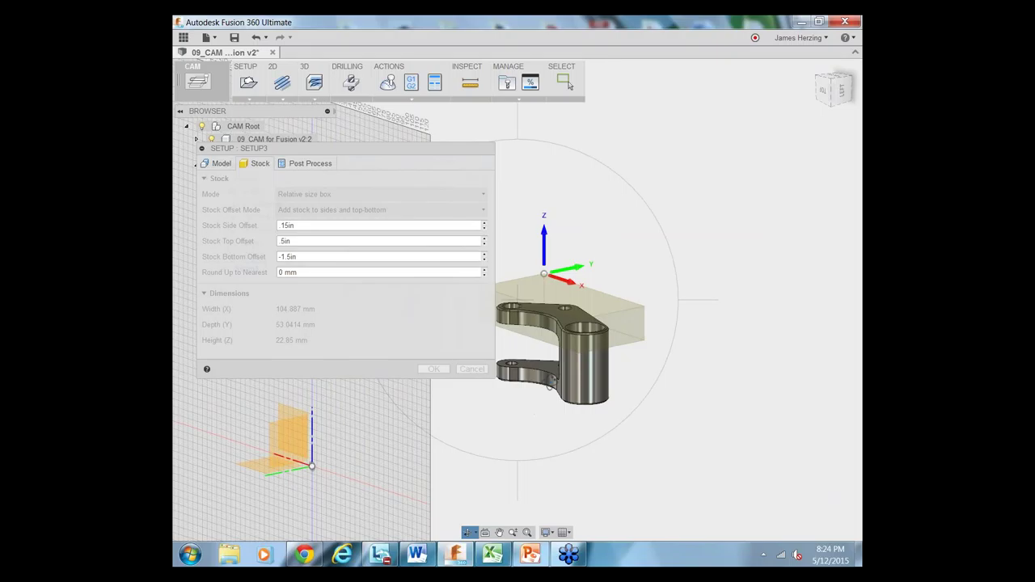
key("Escape")
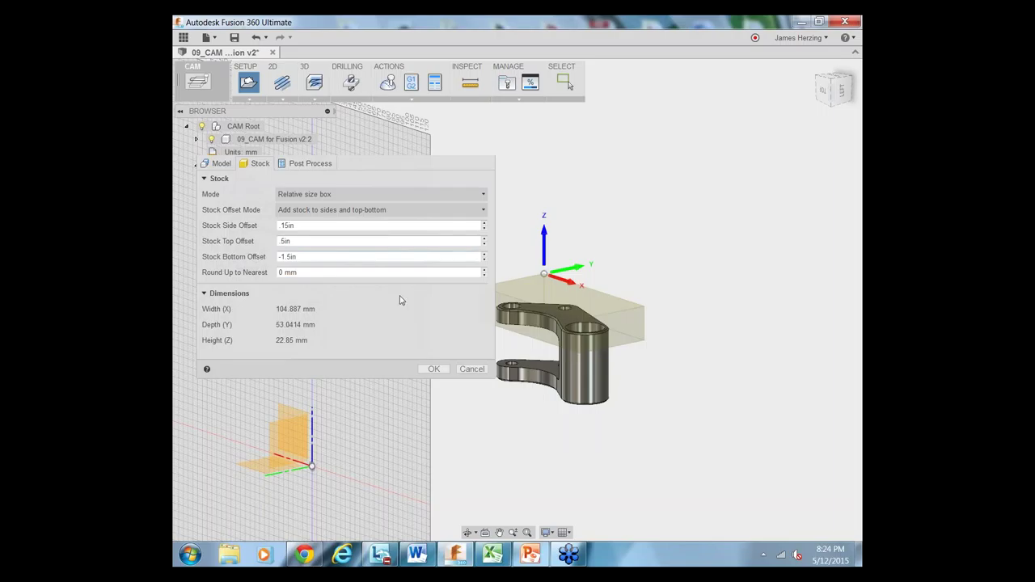
left_click(434, 369)
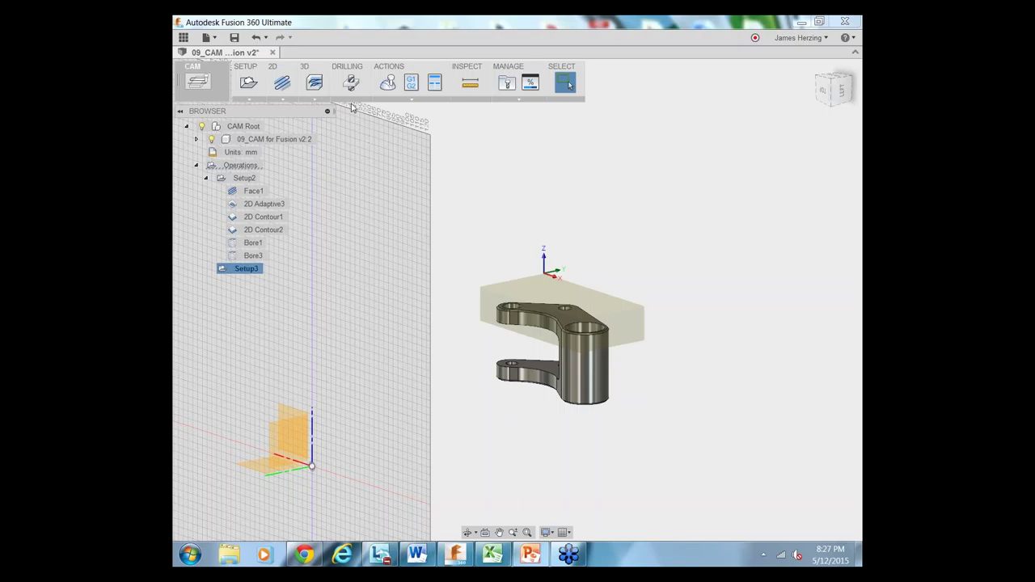
Add a Face operation to Setup3 using the #1 - Ø2" face mill from the Tutorial (Inch) library.
left_click(285, 100)
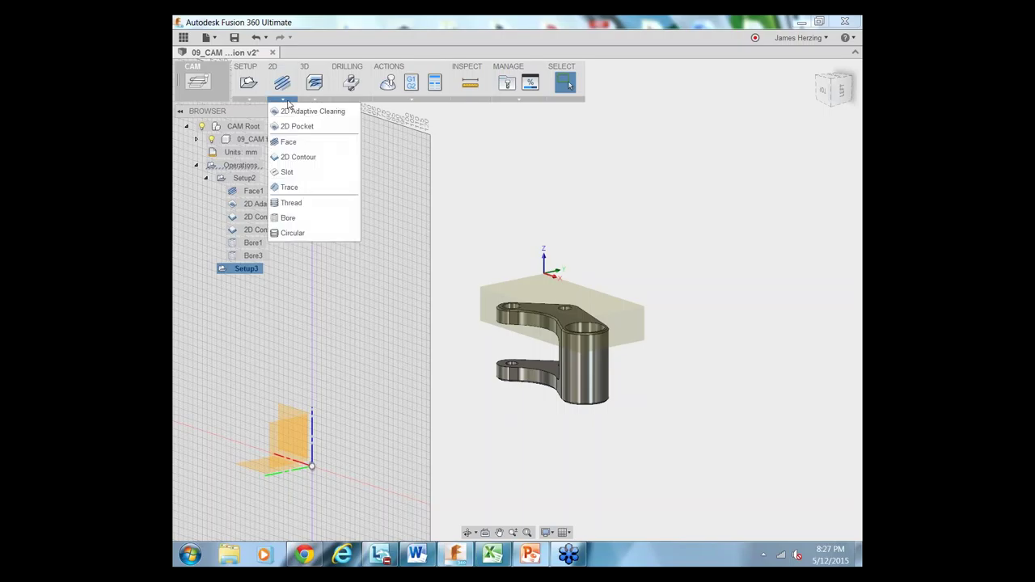
left_click(307, 143)
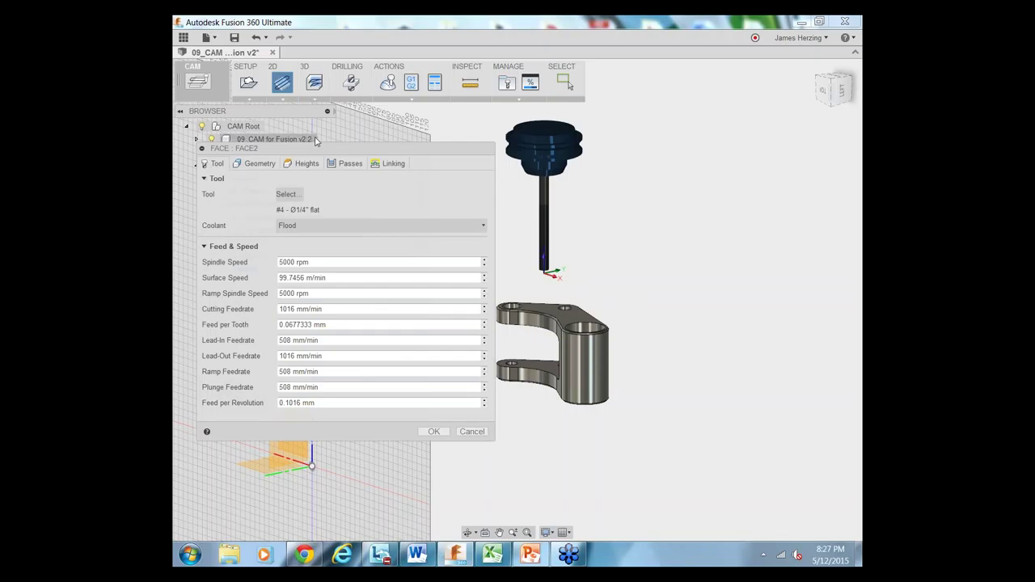
left_click(291, 196)
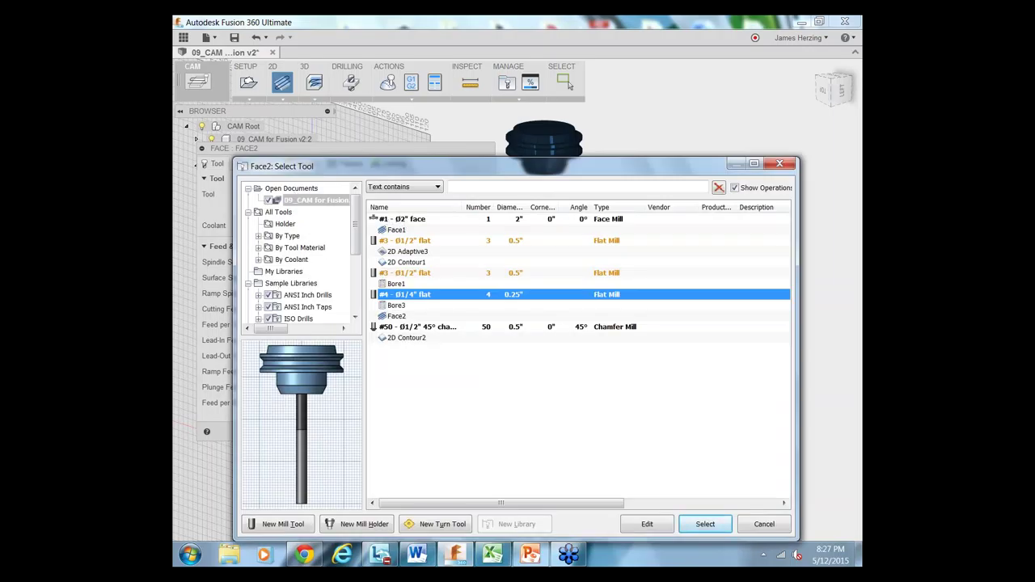
scroll(306, 275, "down", 4)
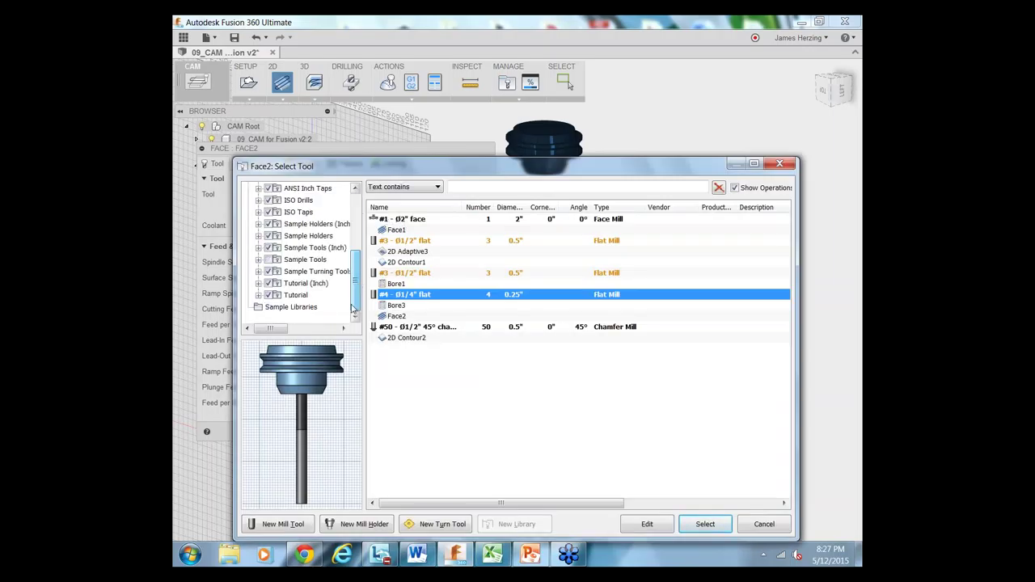
left_click(305, 283)
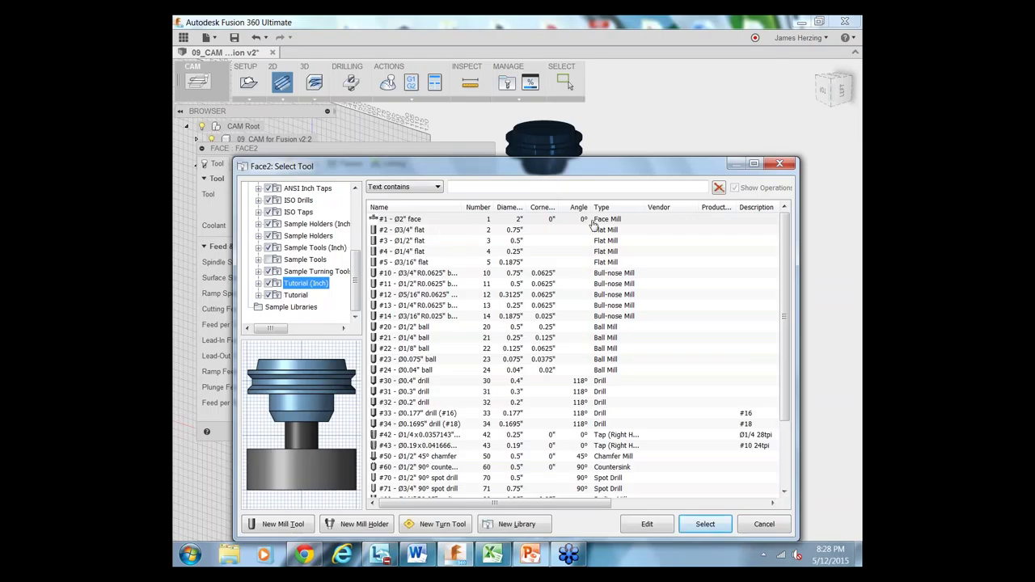
left_click(537, 221)
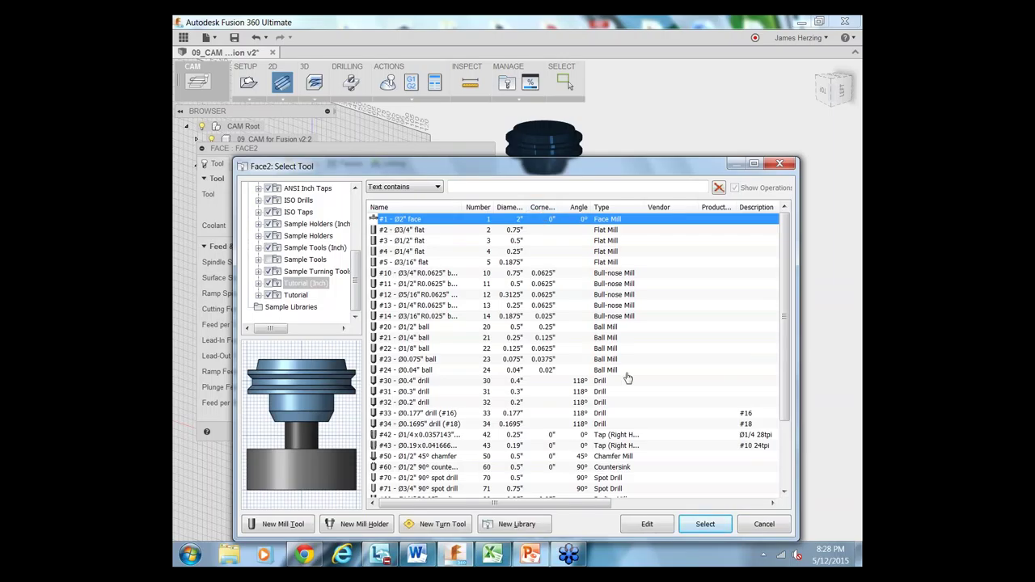
left_click(702, 525)
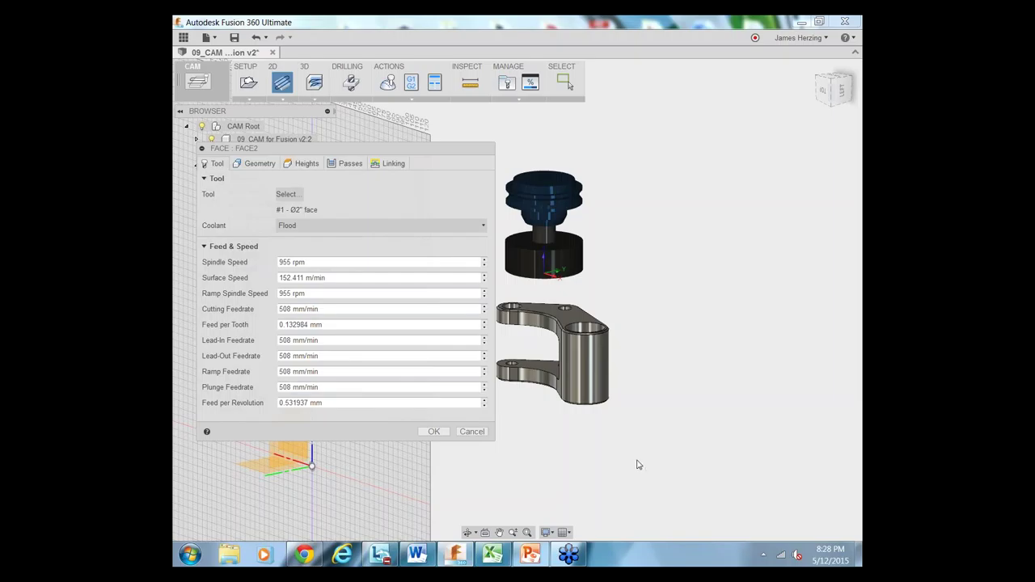
left_click(434, 432)
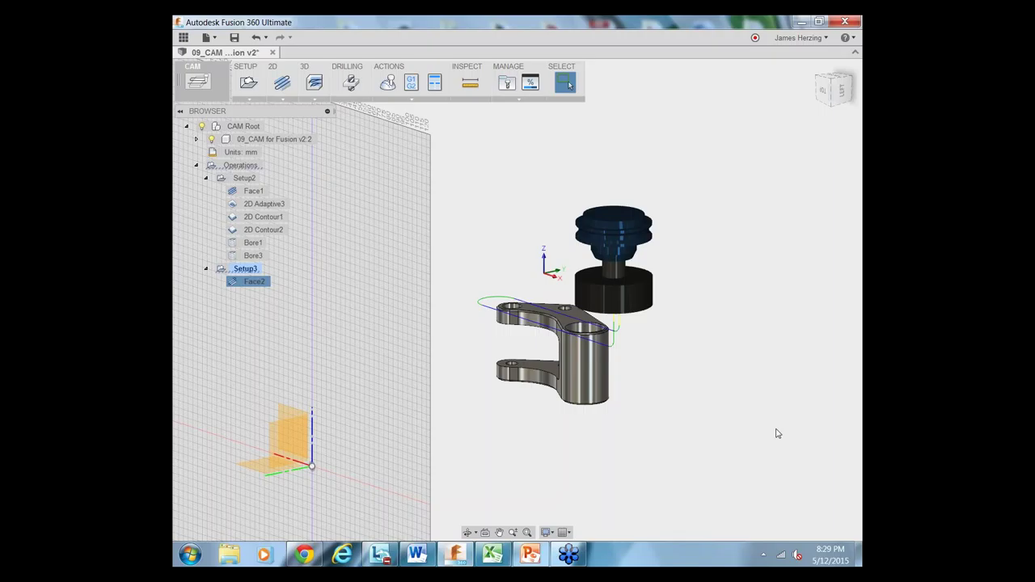
Start a Bore operation in Setup3 with the document's #3 - Ø1/2" flat mill used by Bore1.
left_click(282, 98)
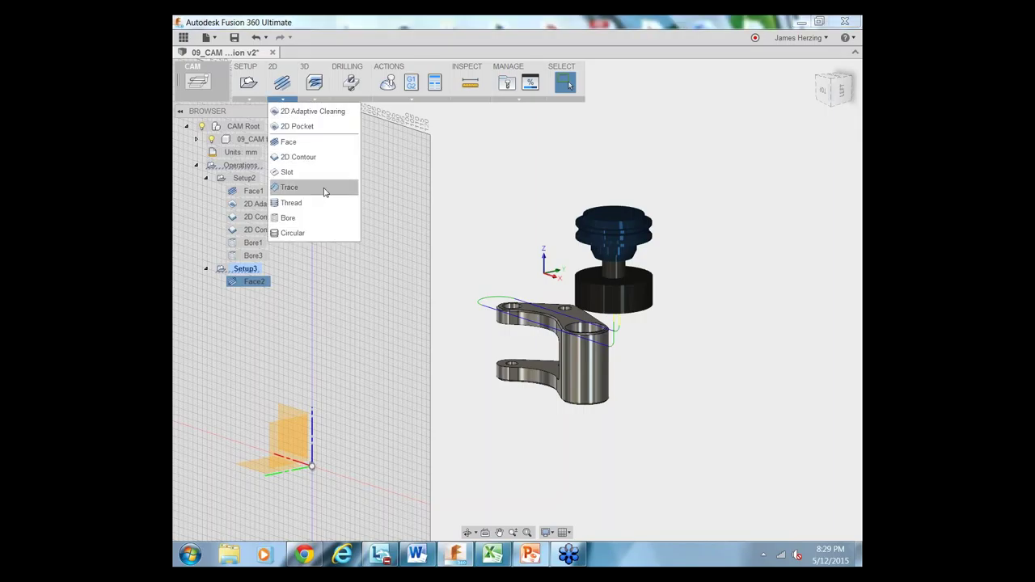
left_click(311, 218)
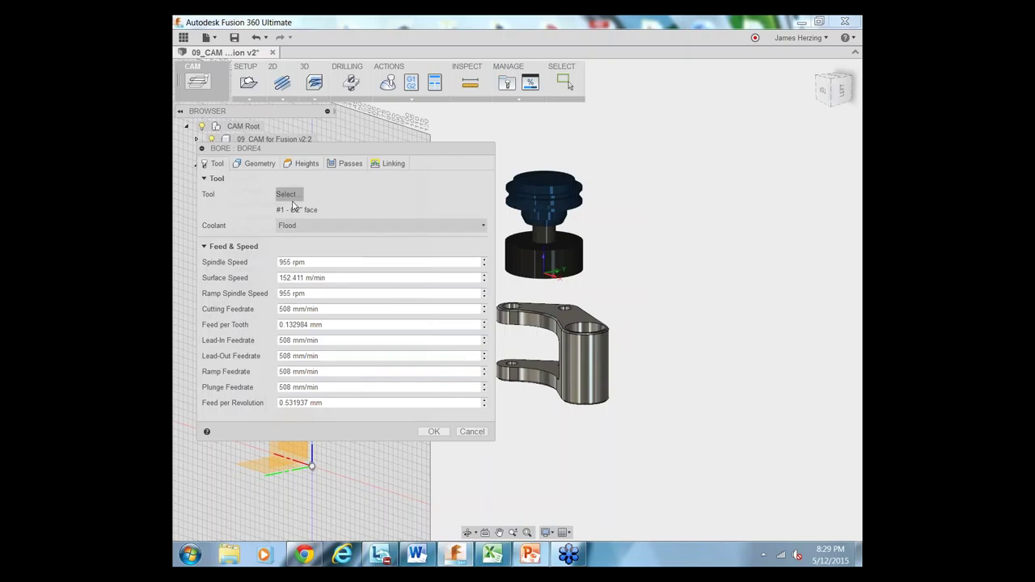
left_click(293, 196)
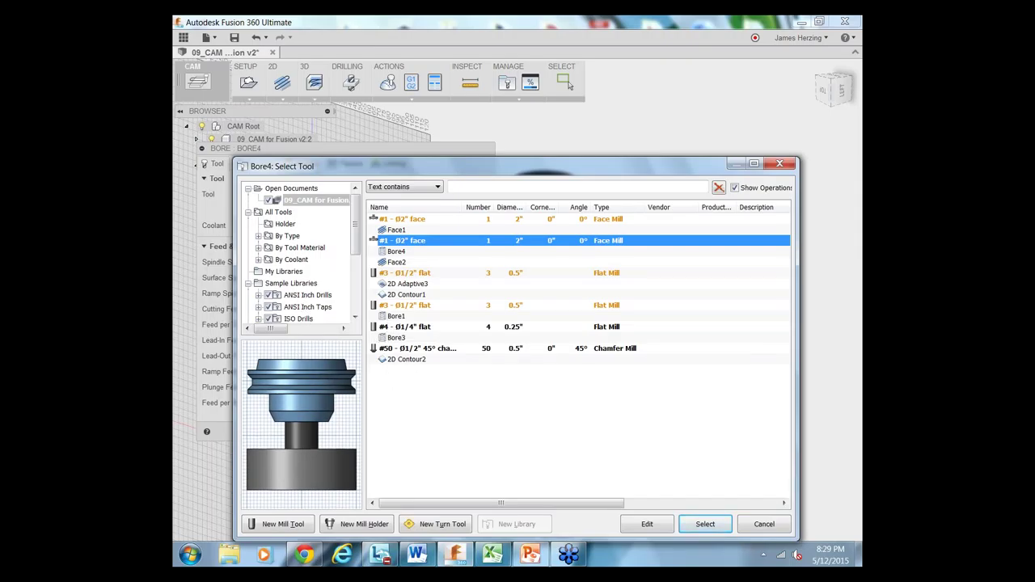
left_click(409, 307)
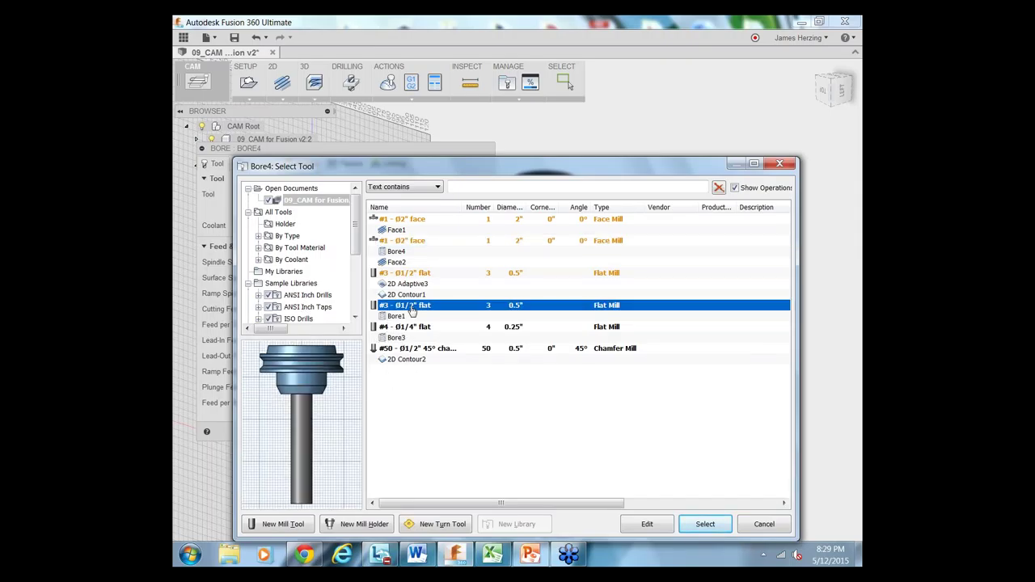
left_click(705, 526)
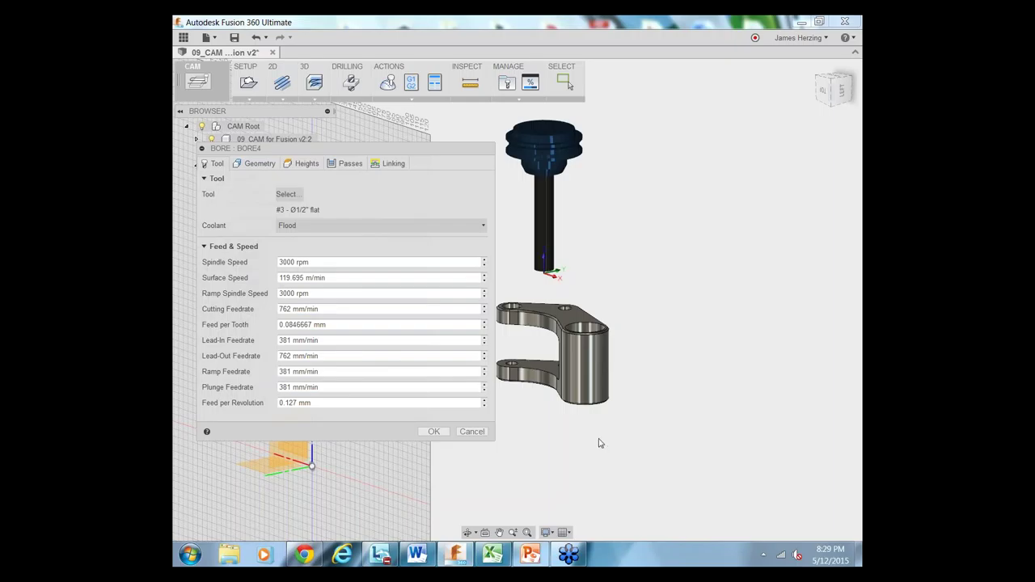
Select the counterbore walls of the large cylindrical boss and the small arm end as circular faces, and generate the bore toolpath.
left_click(258, 163)
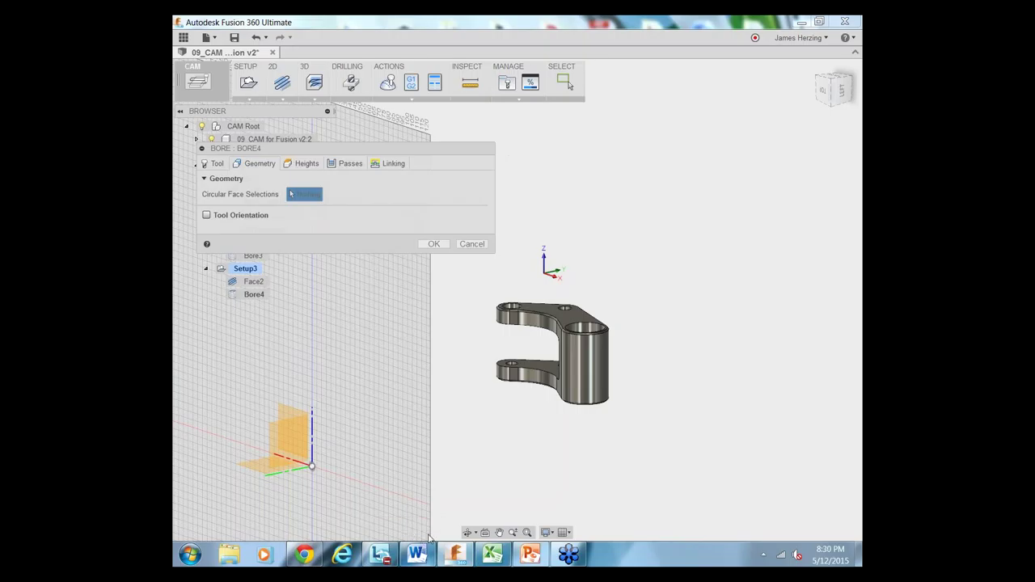
left_click(585, 331)
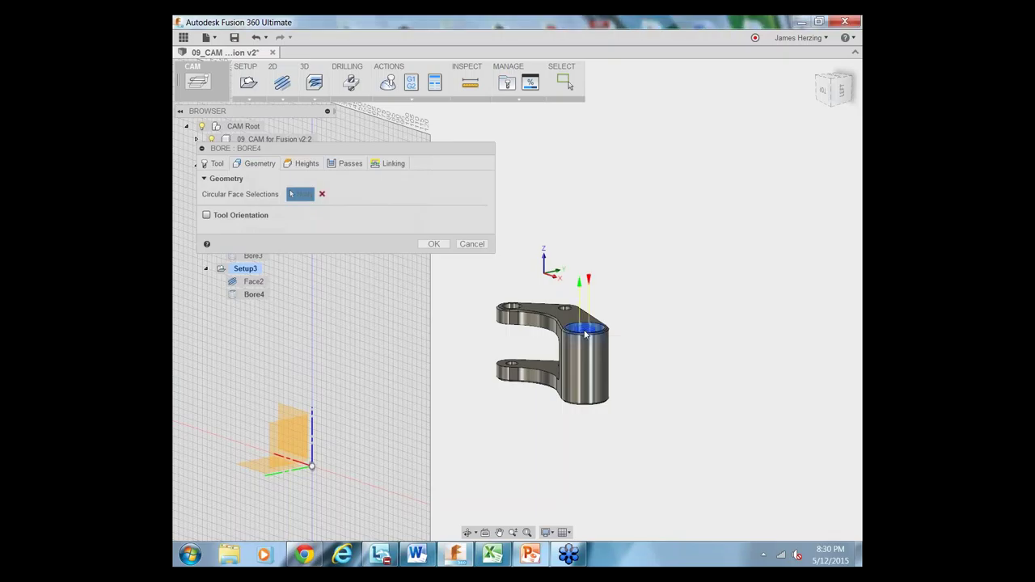
left_click(469, 532)
left_click_drag(517, 441, 517, 455)
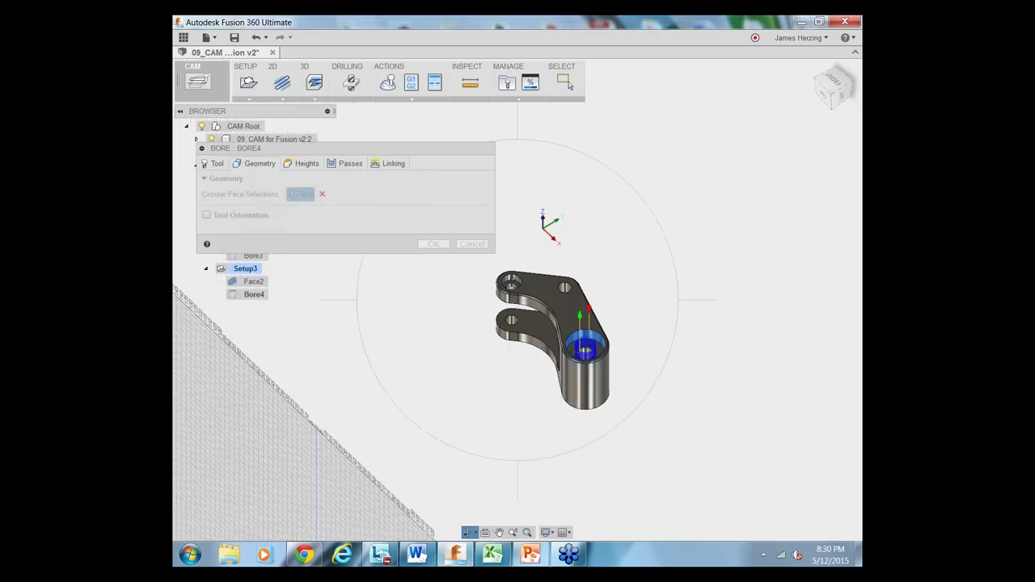
left_click_drag(509, 409, 511, 264)
scroll(507, 292, "up", 5)
key("Escape")
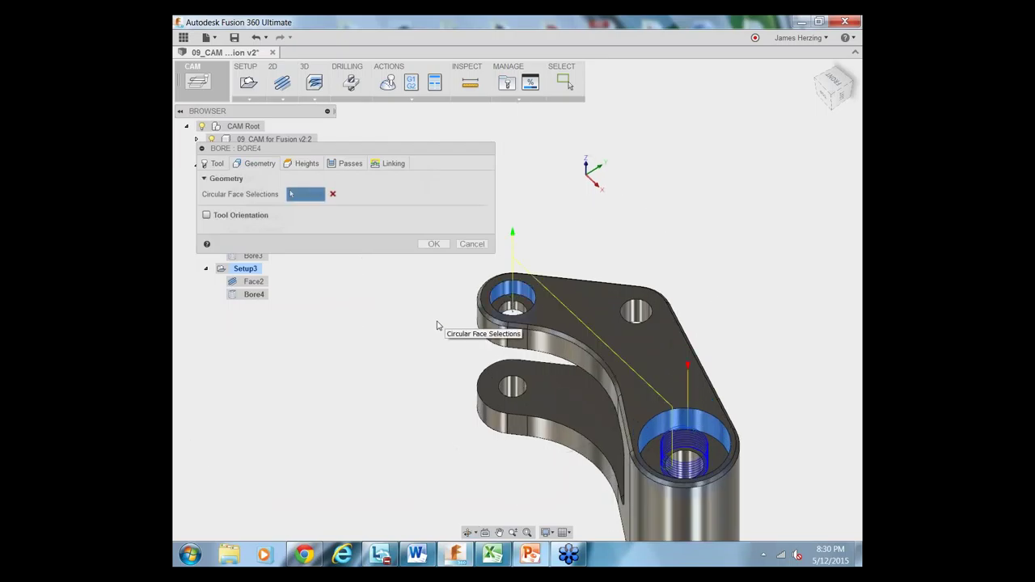
left_click(434, 244)
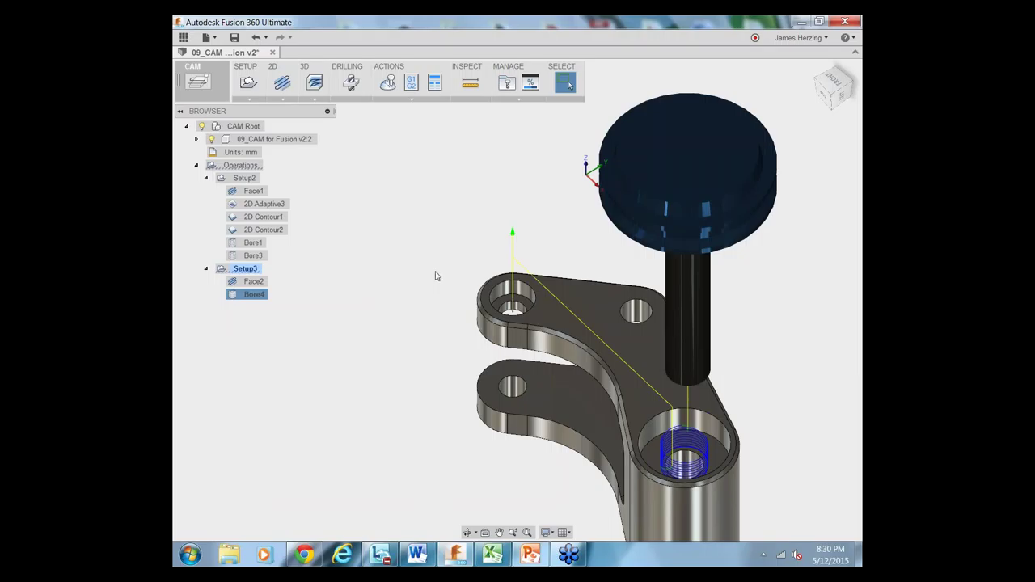
Simulate the Setup3 operations with transparent stock, play back the facing and boring, and close the simulation.
right_click(245, 270)
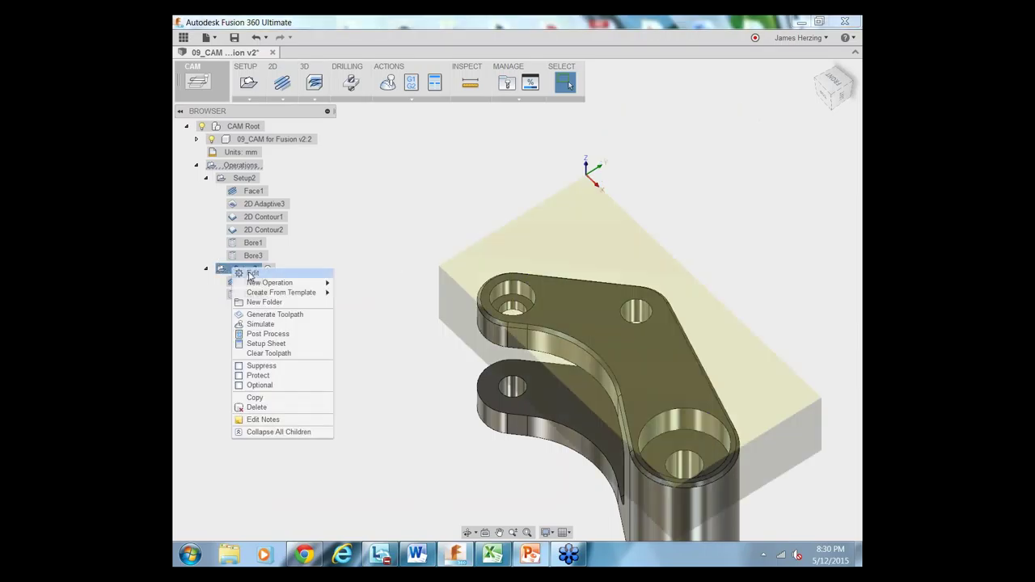
left_click(267, 324)
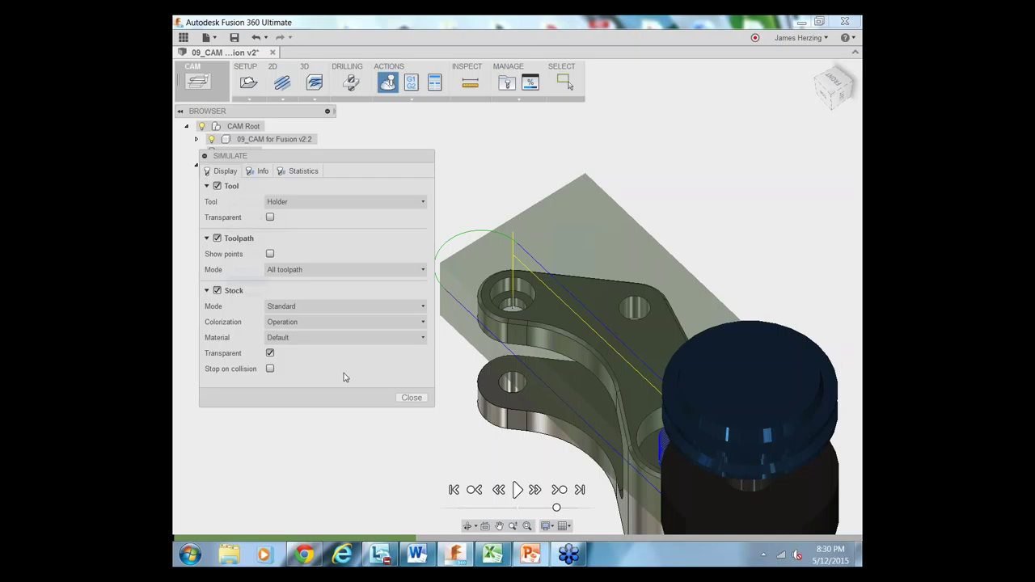
left_click(518, 489)
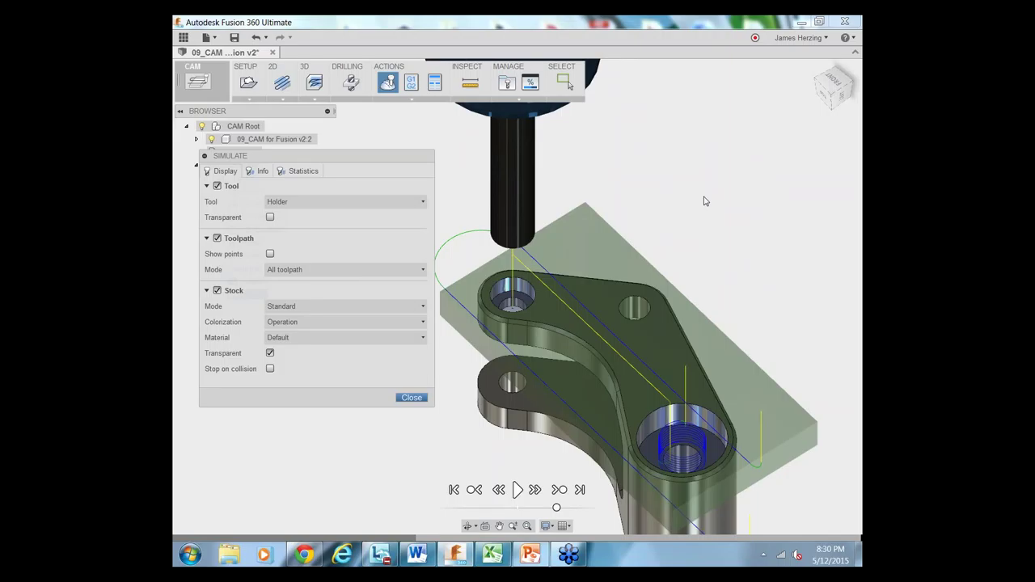
left_click(518, 490)
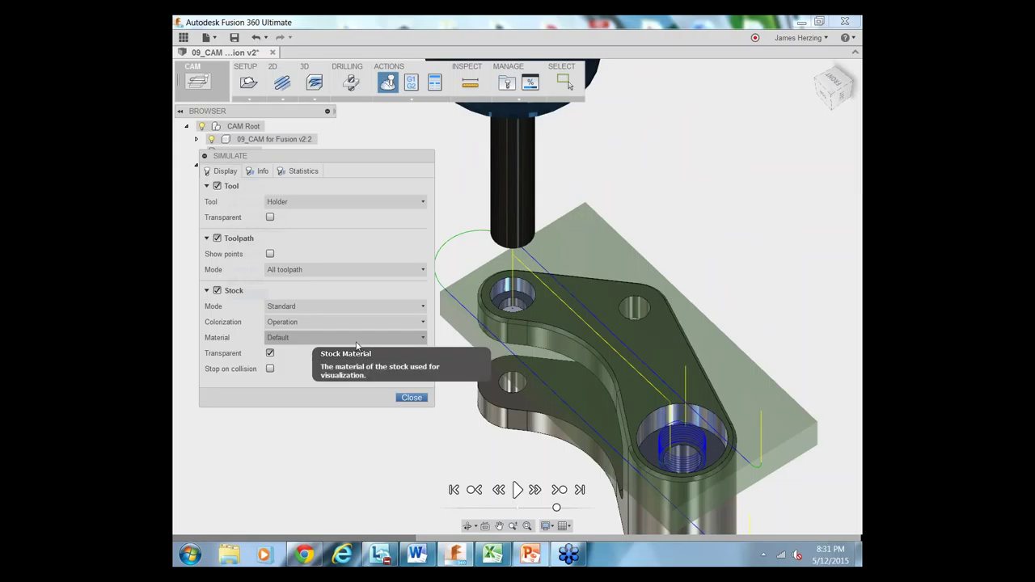
left_click(410, 397)
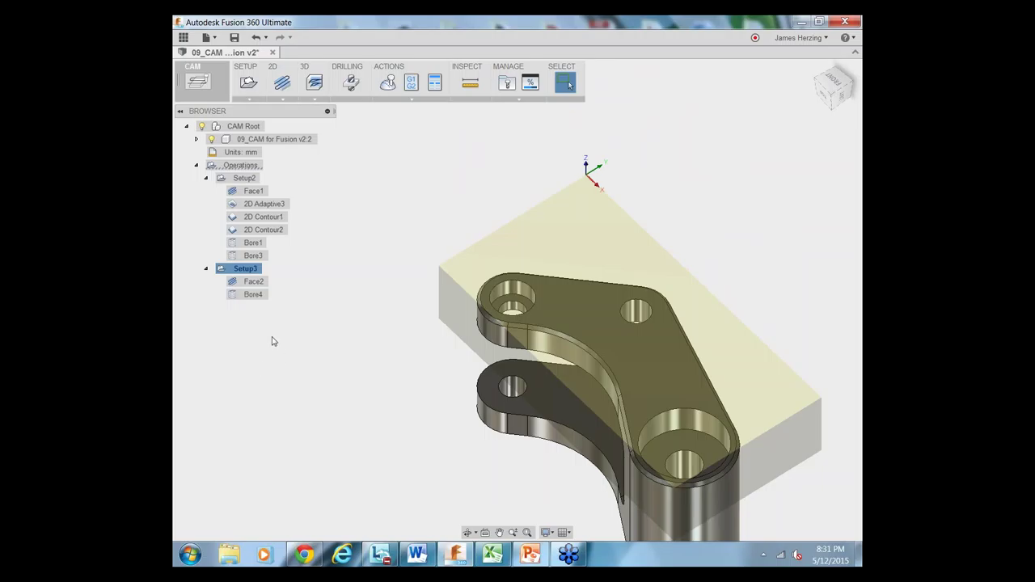
Start another Bore operation in Setup3 with the #4 - Ø1/4" flat mill from the Tutorial (Inch) library.
left_click(283, 99)
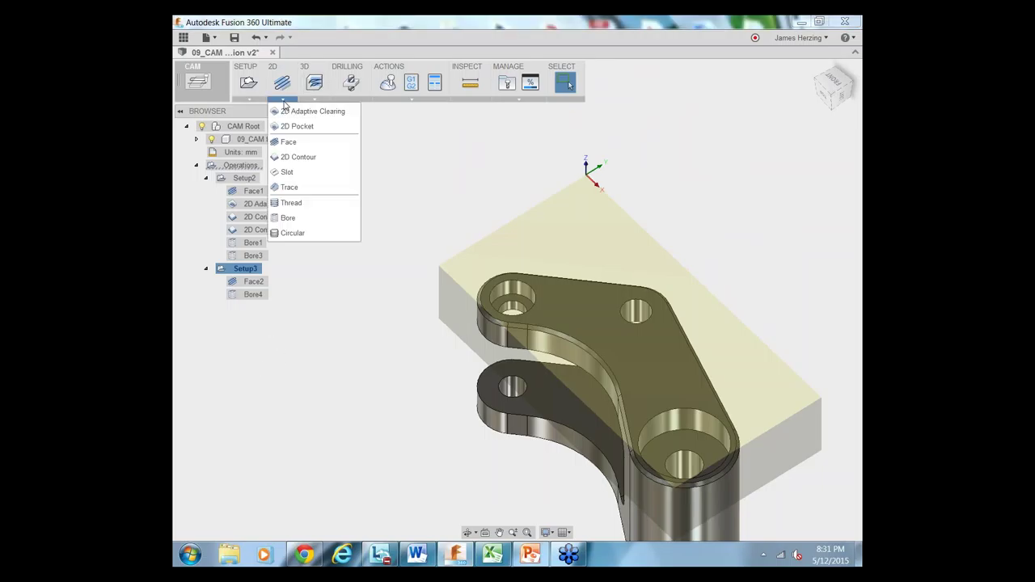
left_click(315, 218)
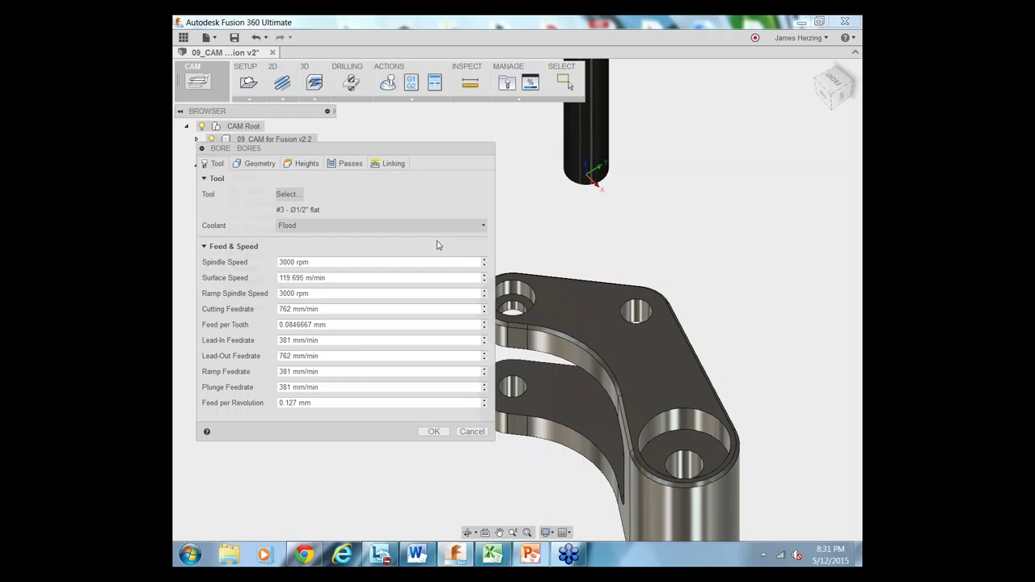
left_click(298, 199)
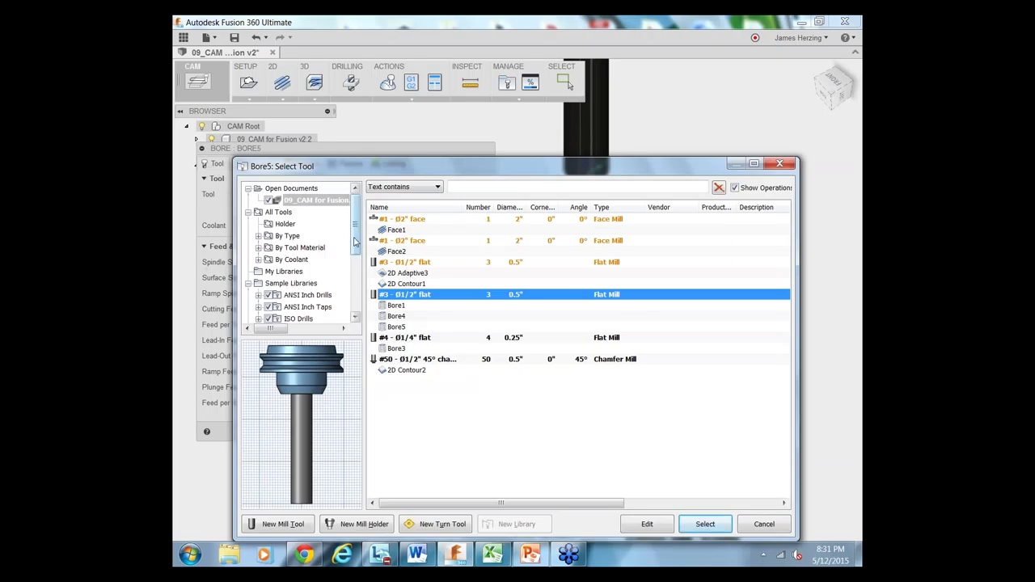
scroll(354, 242, "down", 4)
left_click(305, 284)
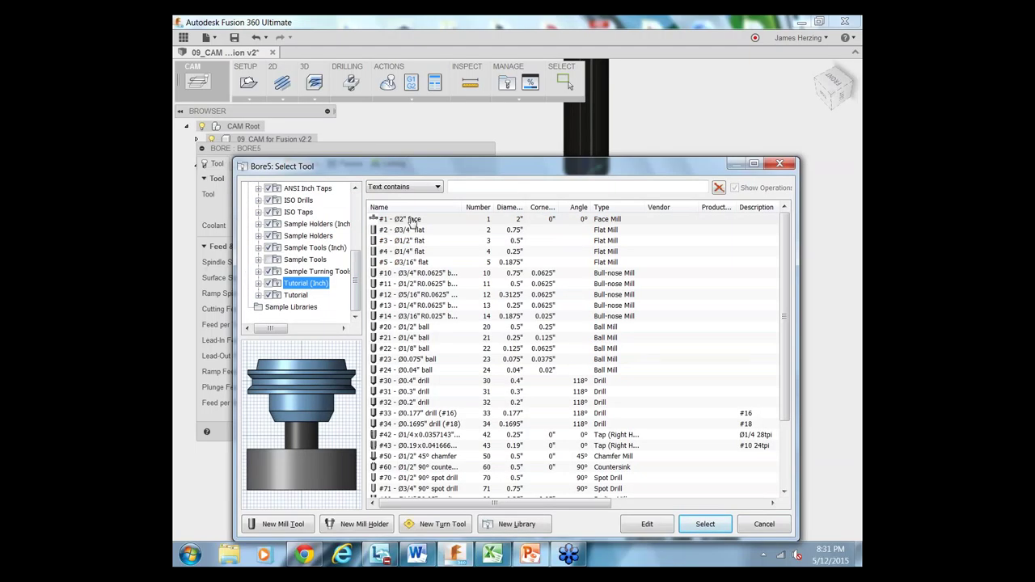
left_click(427, 251)
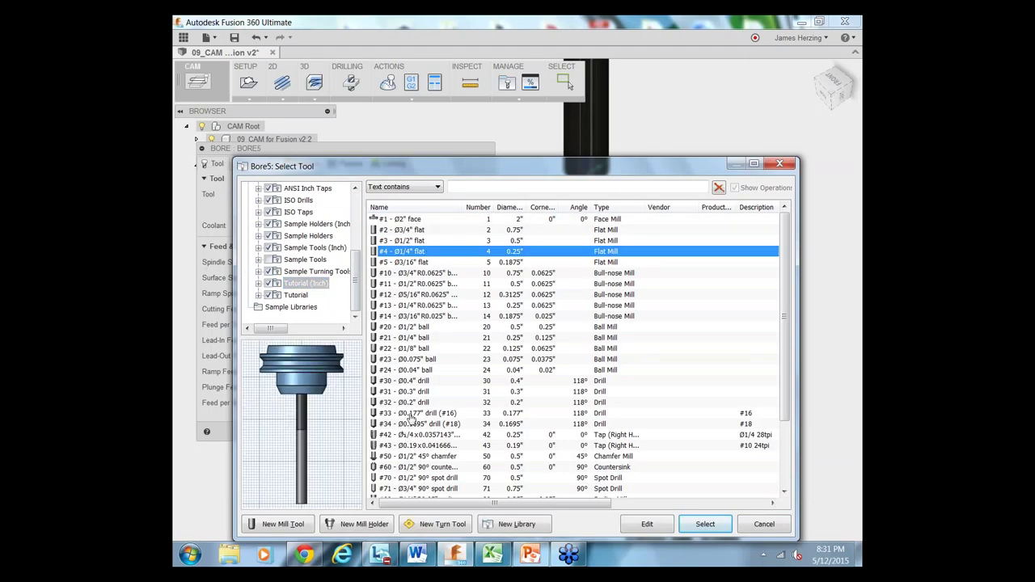
left_click(703, 527)
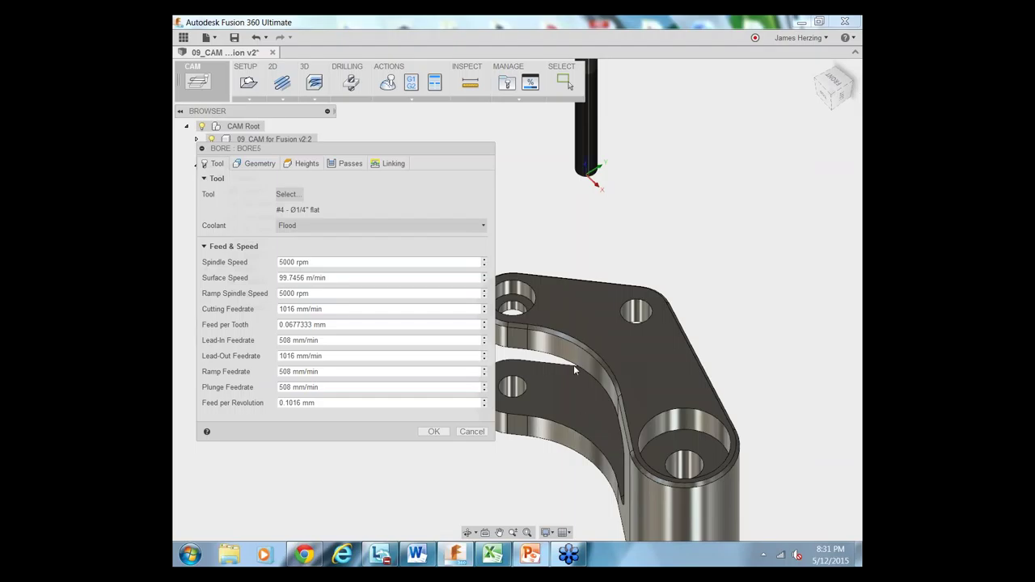
Select the small through hole below the arm-end counterbore and the plain corner hole as circular faces, and generate the bore toolpath.
left_click(518, 309)
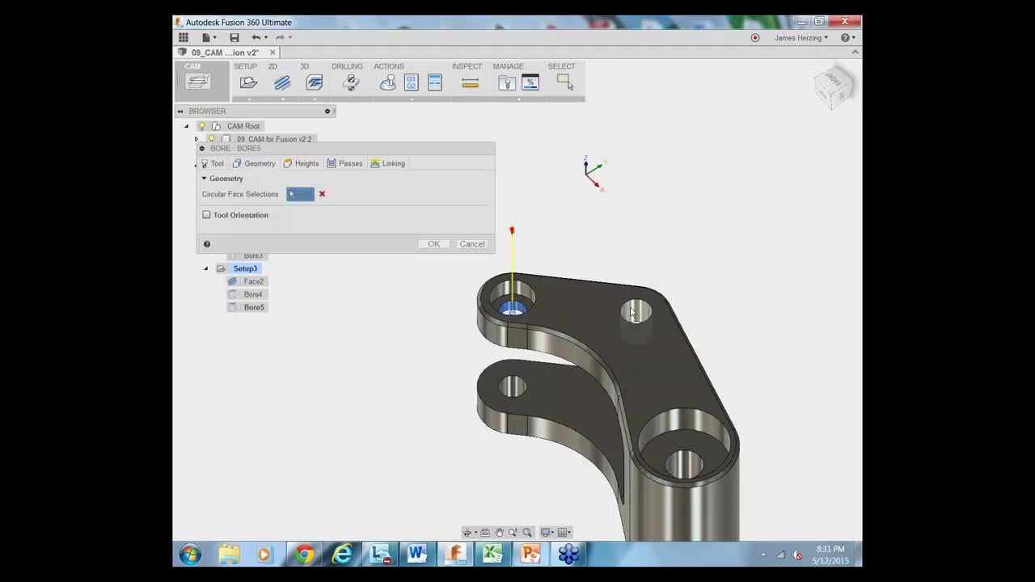
left_click(634, 312)
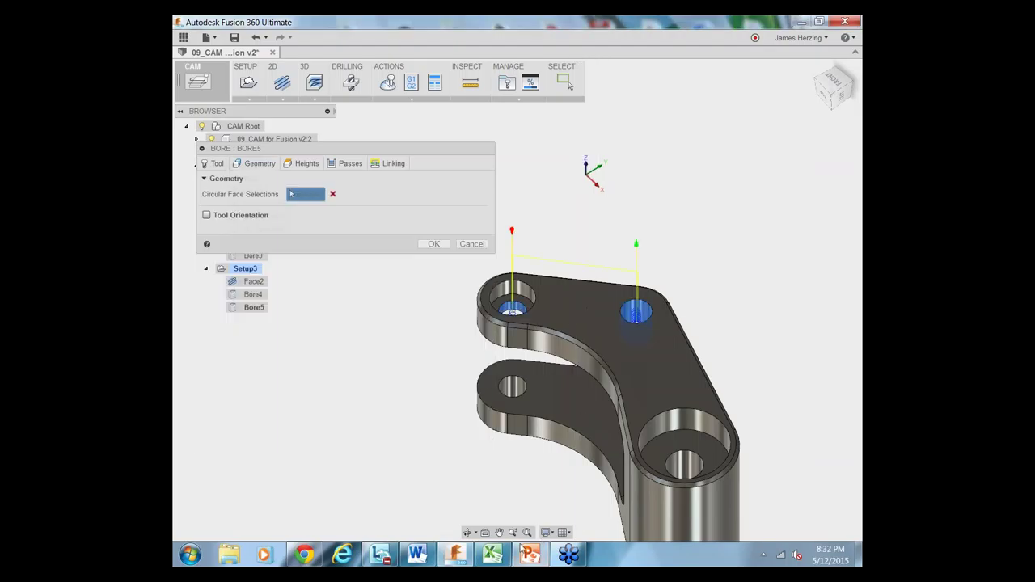
left_click(468, 532)
left_click_drag(503, 452, 534, 445)
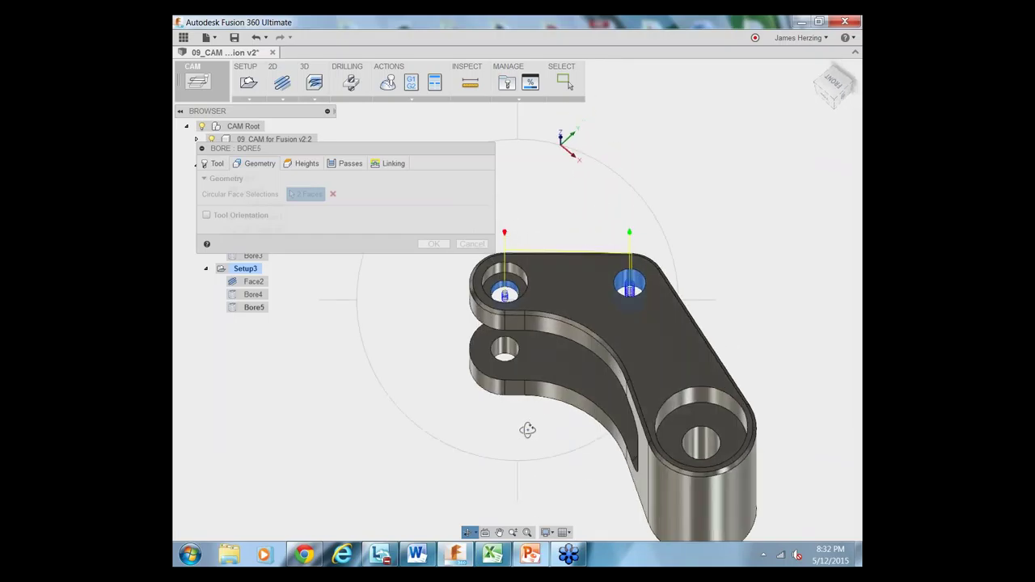
key("Escape")
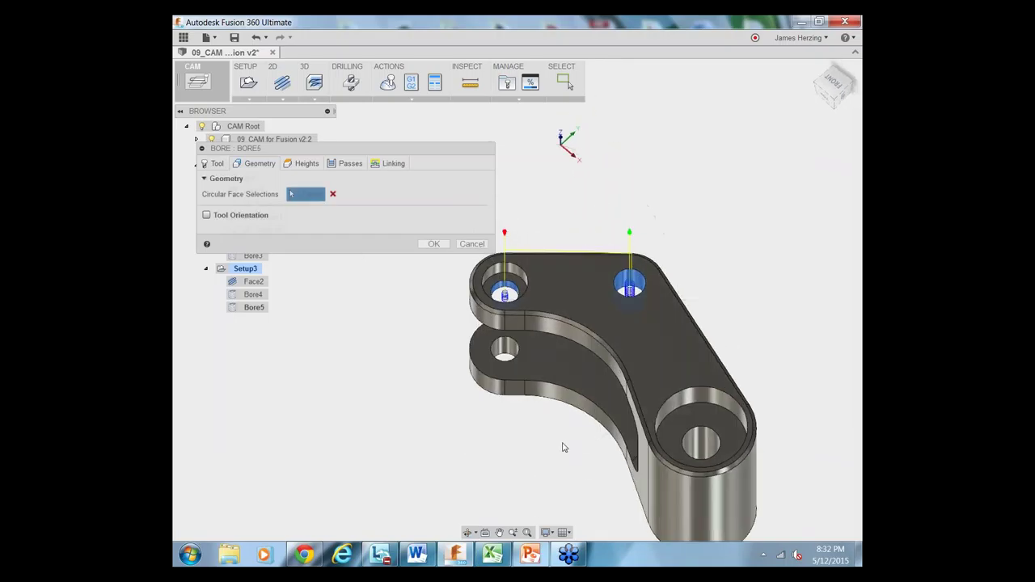
left_click(434, 244)
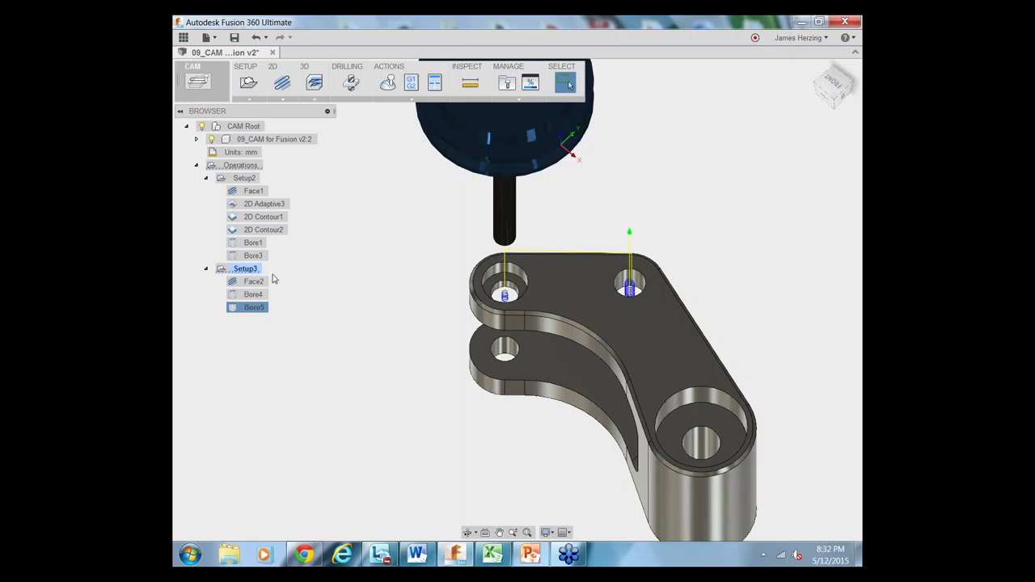
left_click(377, 408)
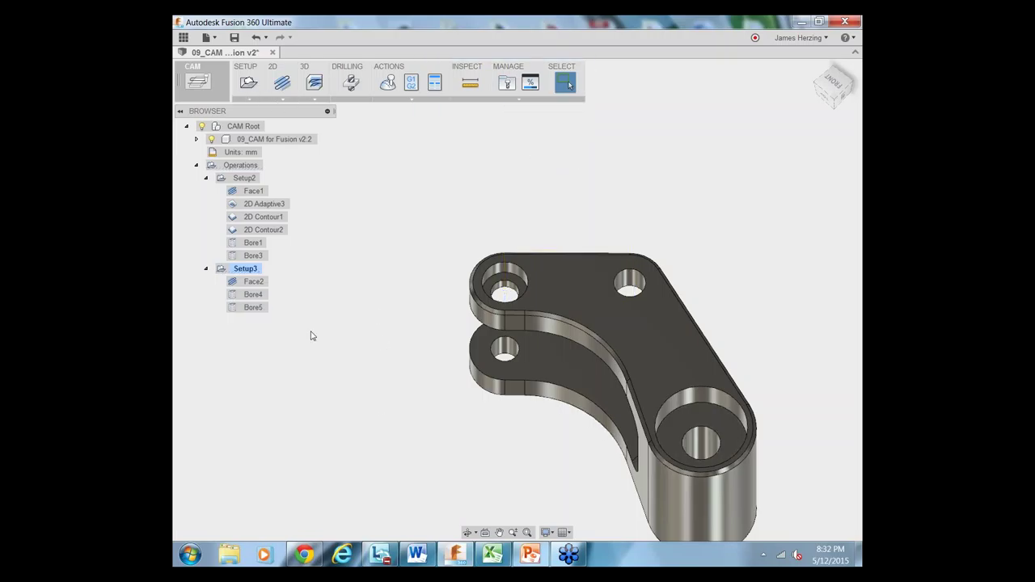
Start a 2D Contour operation in Setup3 with the document's #50 - Ø1/2" 45° chamfer mill.
scroll(383, 226, "down", 2)
middle_click_drag(510, 434, 431, 376)
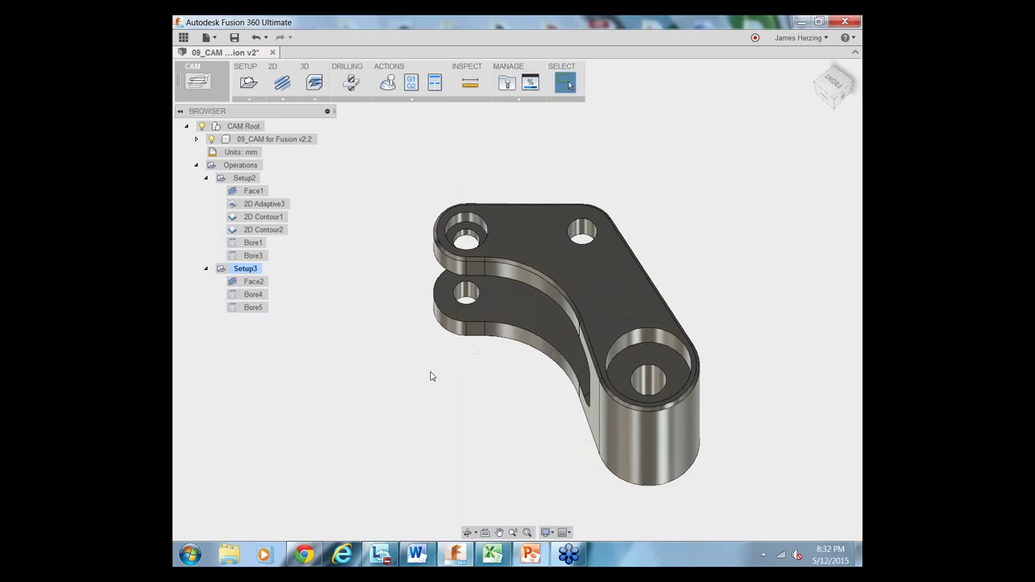
left_click(282, 98)
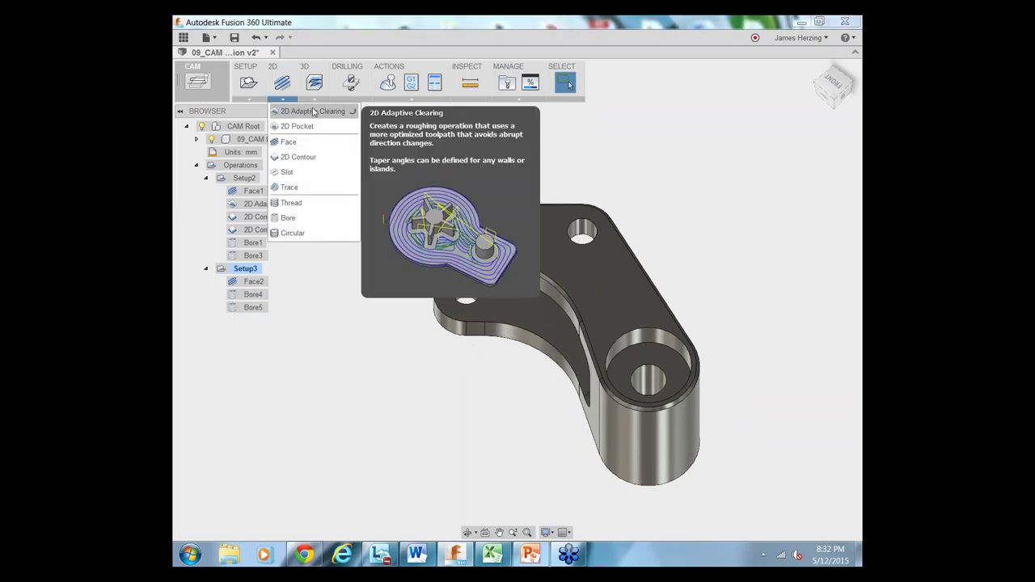
left_click(331, 158)
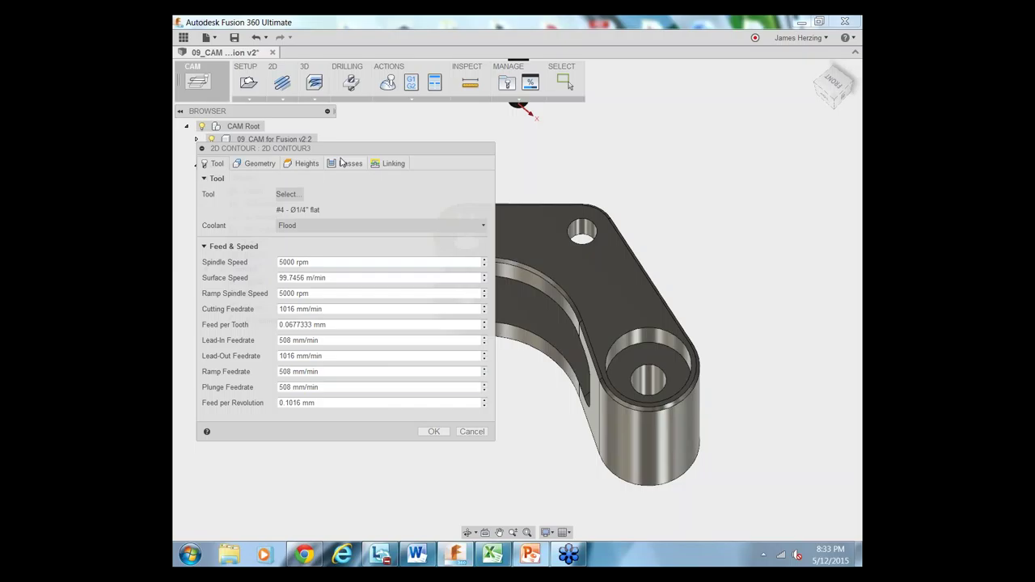
left_click(287, 195)
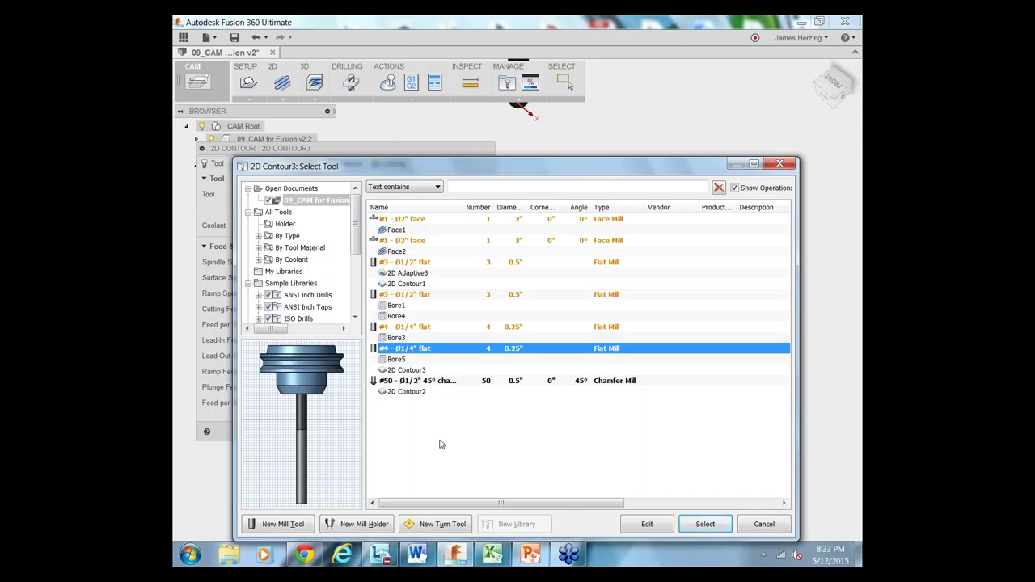
left_click(458, 384)
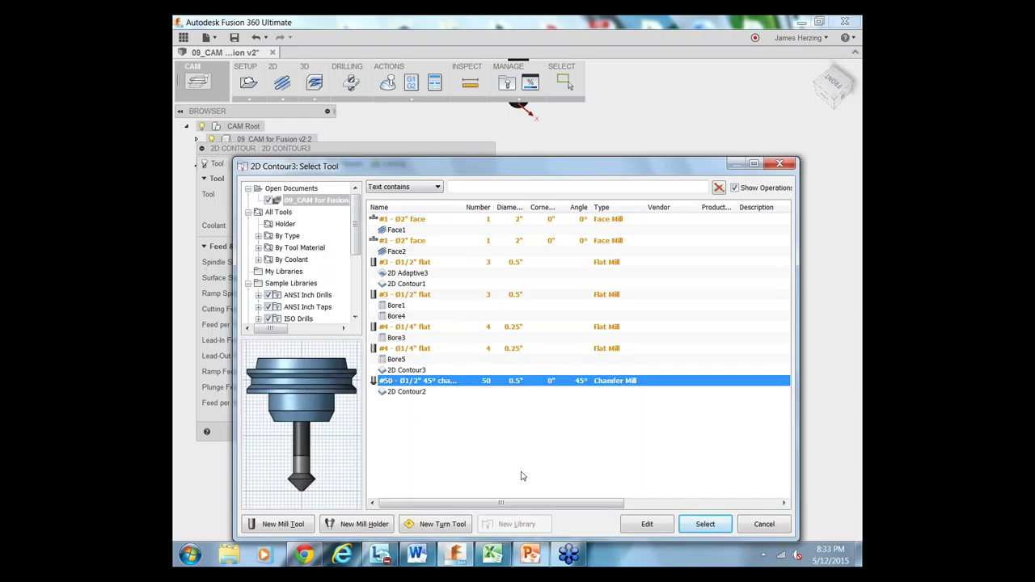
left_click(705, 525)
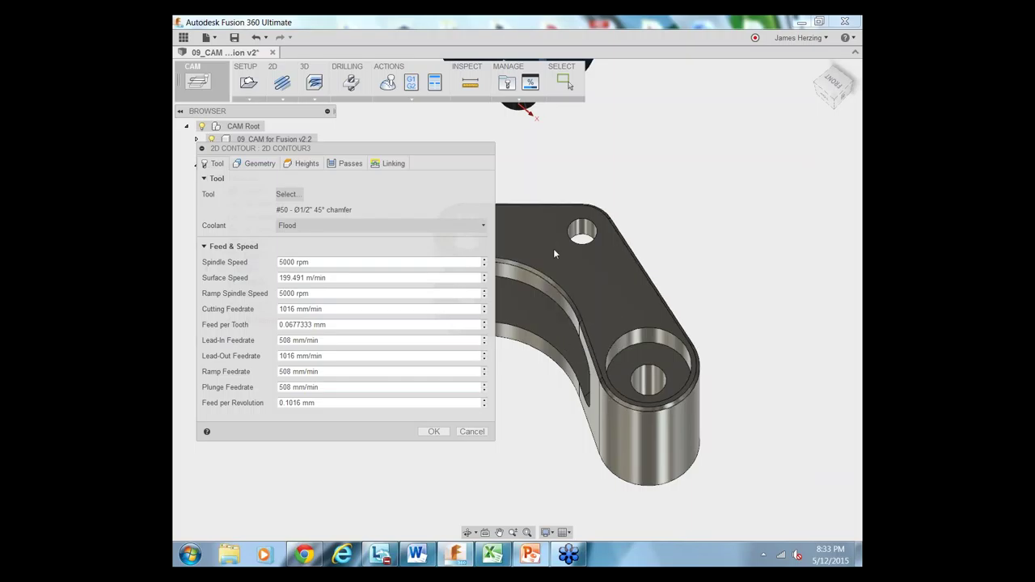
Select the outer chamfer edge loop around the bracket's upper face as the machining contour.
scroll(553, 281, "up", 3)
left_click(549, 283)
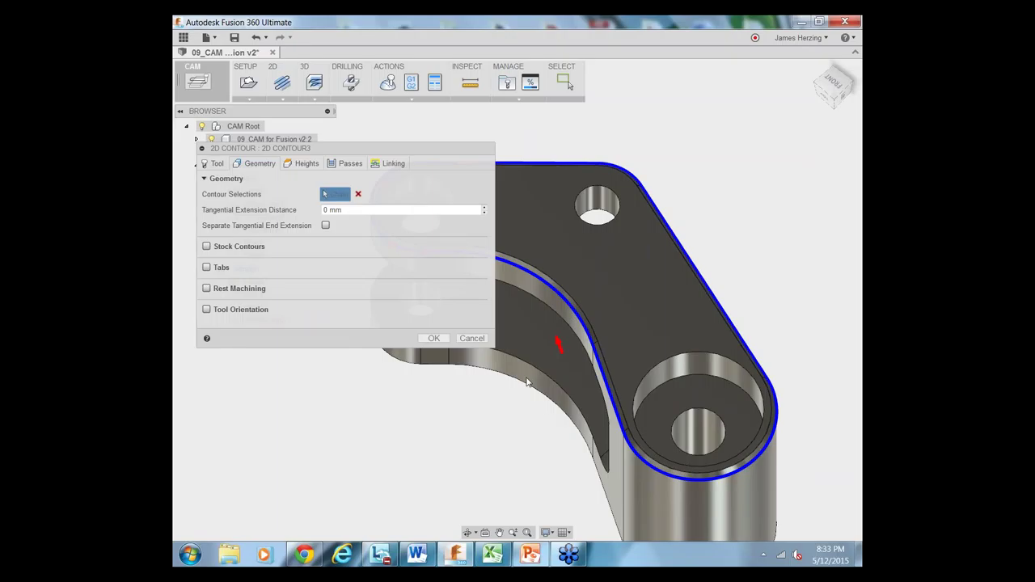
scroll(546, 376, "down", 2)
scroll(546, 376, "down", 3)
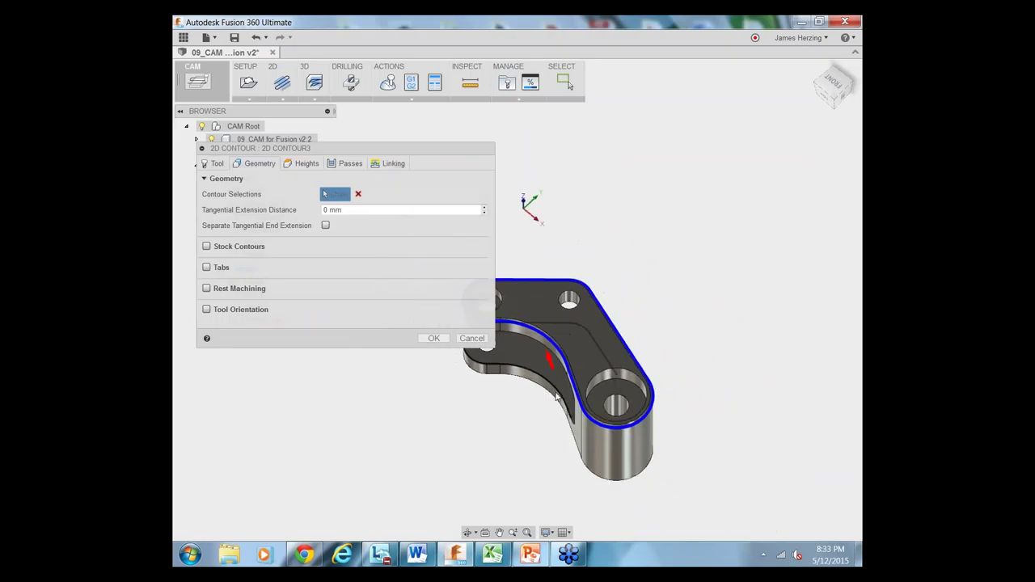
Set the contour's chamfer tip offset to .05in in the passes settings.
left_click(351, 163)
scroll(384, 292, "down", 1)
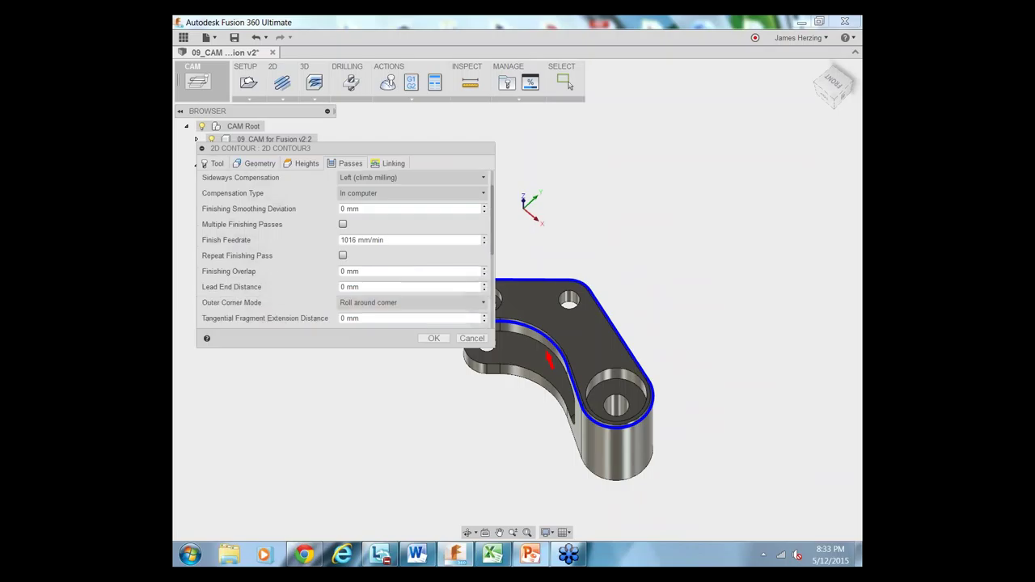
scroll(388, 288, "down", 5)
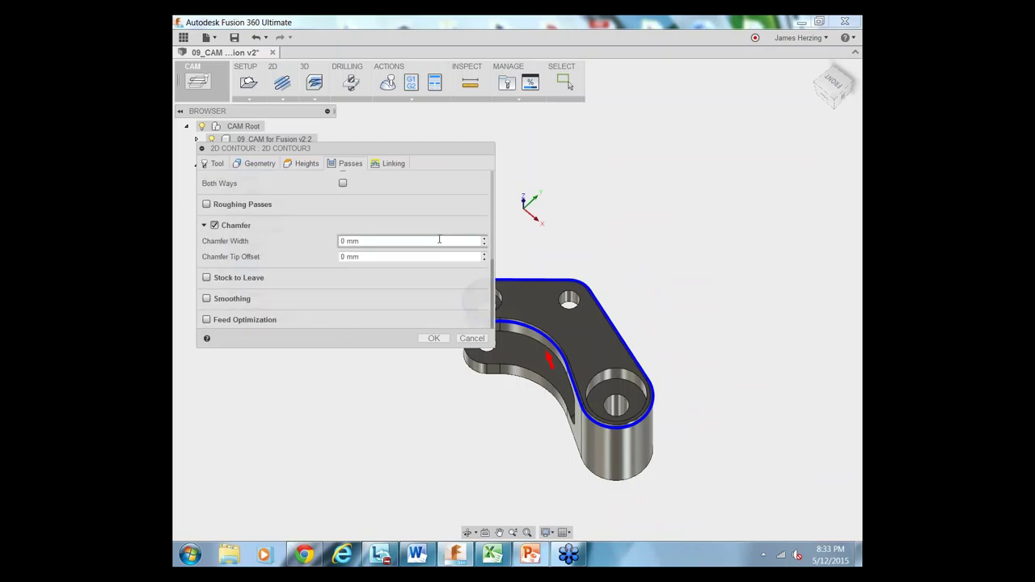
left_click(375, 257)
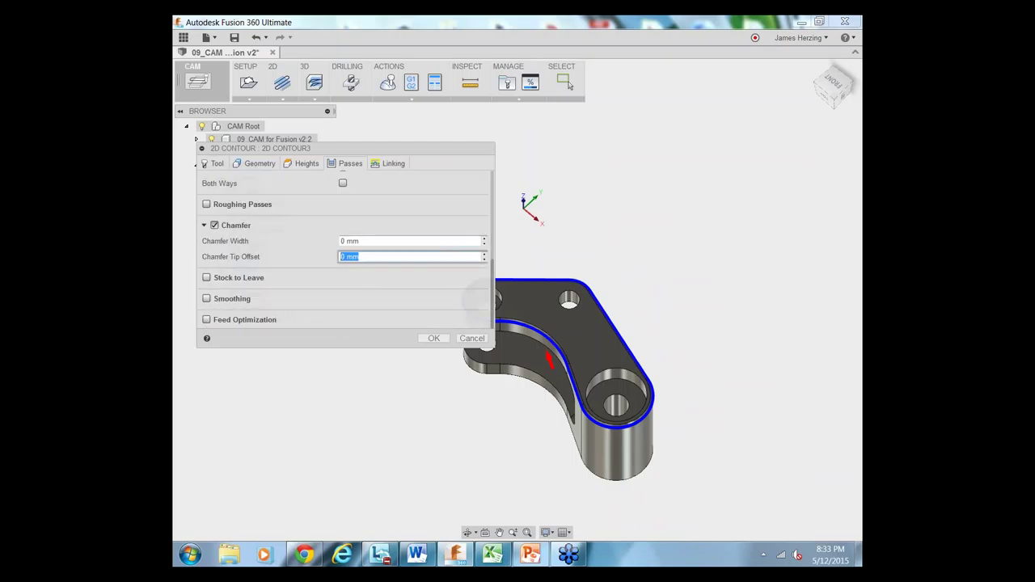
type(".05")
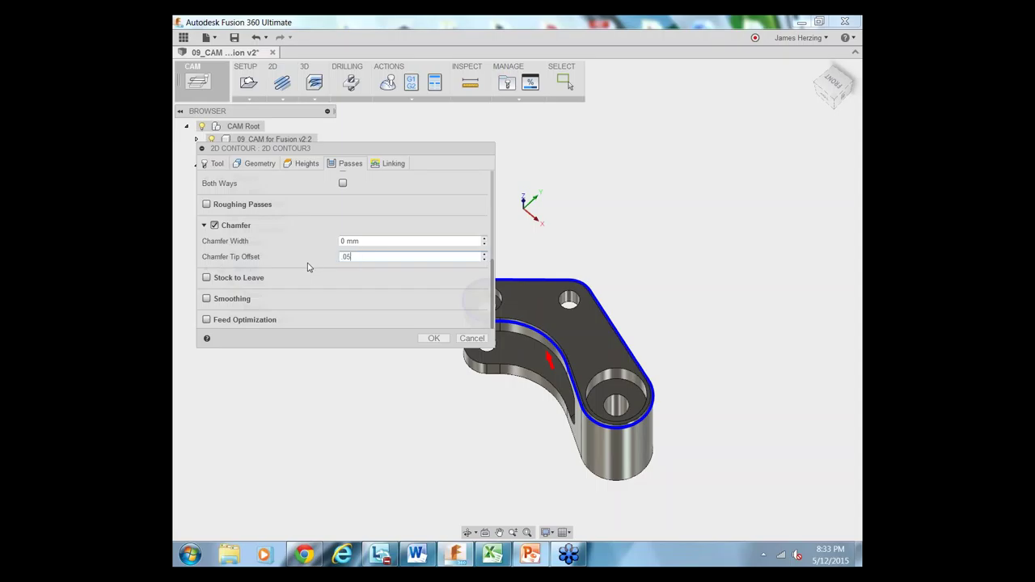
type("in")
right_click(382, 256)
left_click(381, 256)
Recheck the outer contour selection and chamfer settings, and generate the 2D Contour toolpath.
left_click(264, 165)
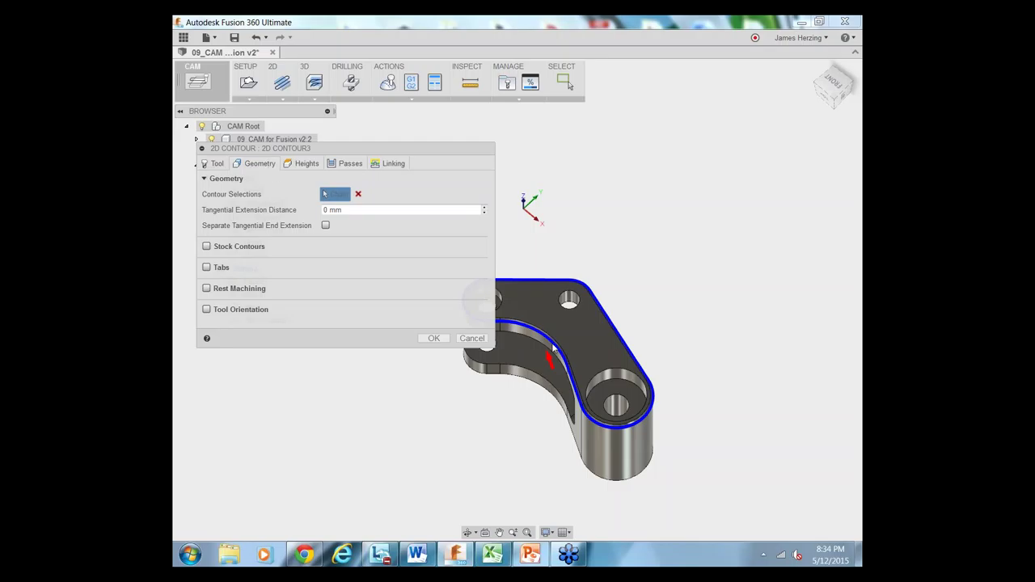
left_click(567, 362)
scroll(564, 359, "up", 3)
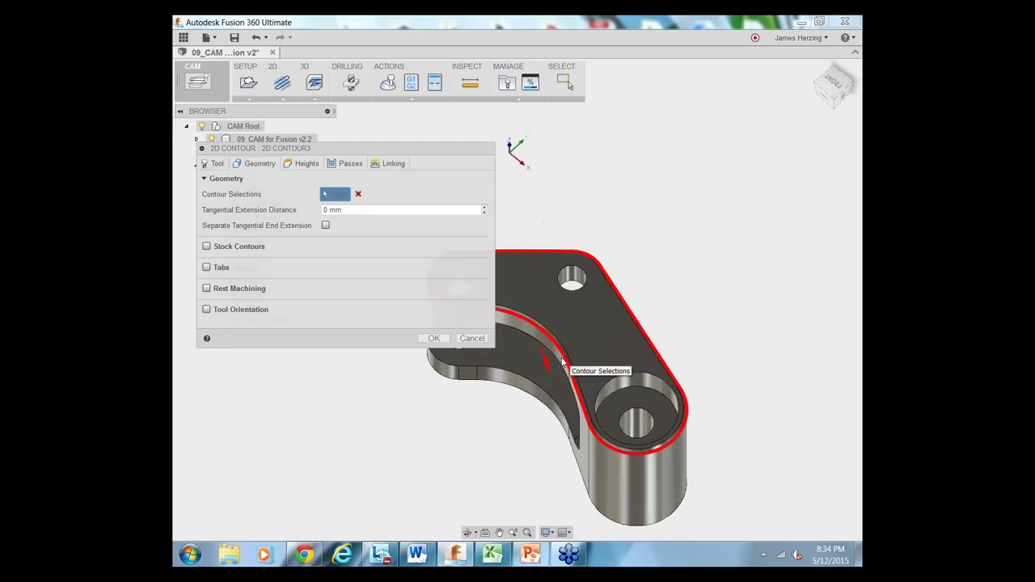
scroll(564, 357, "up", 1)
left_click(345, 165)
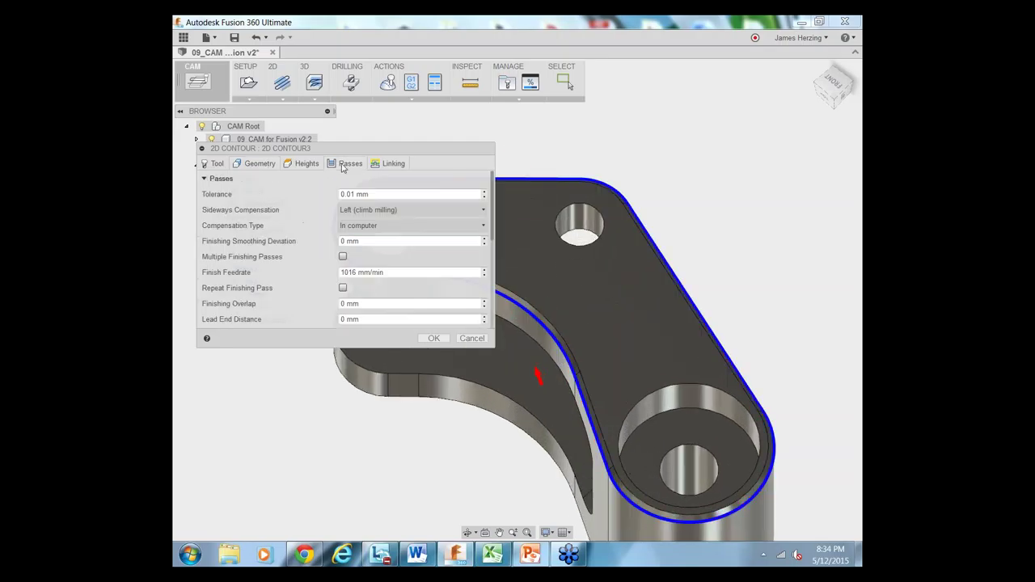
scroll(452, 304, "down", 5)
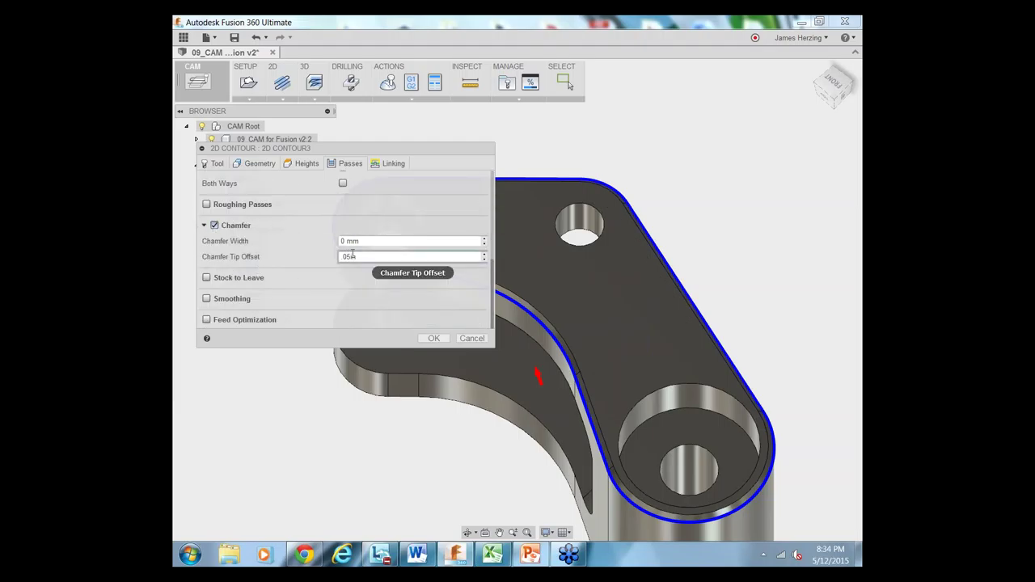
left_click(433, 337)
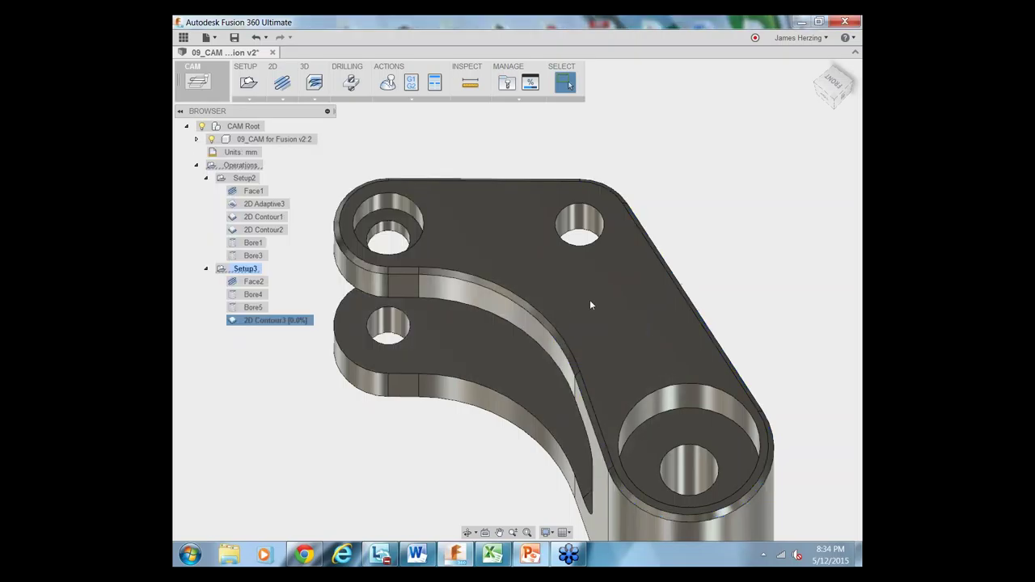
scroll(664, 332, "down", 5)
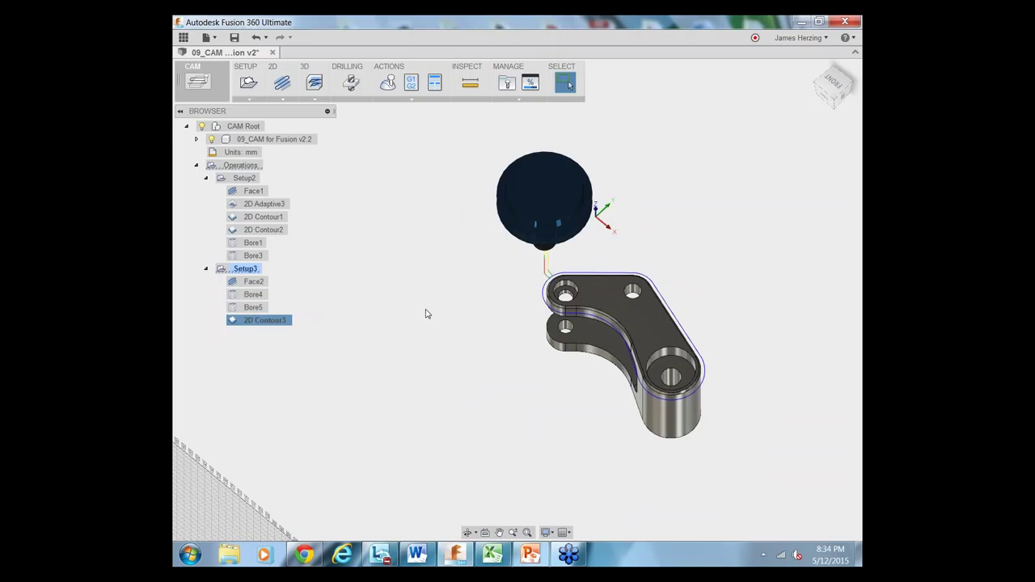
left_click(380, 340)
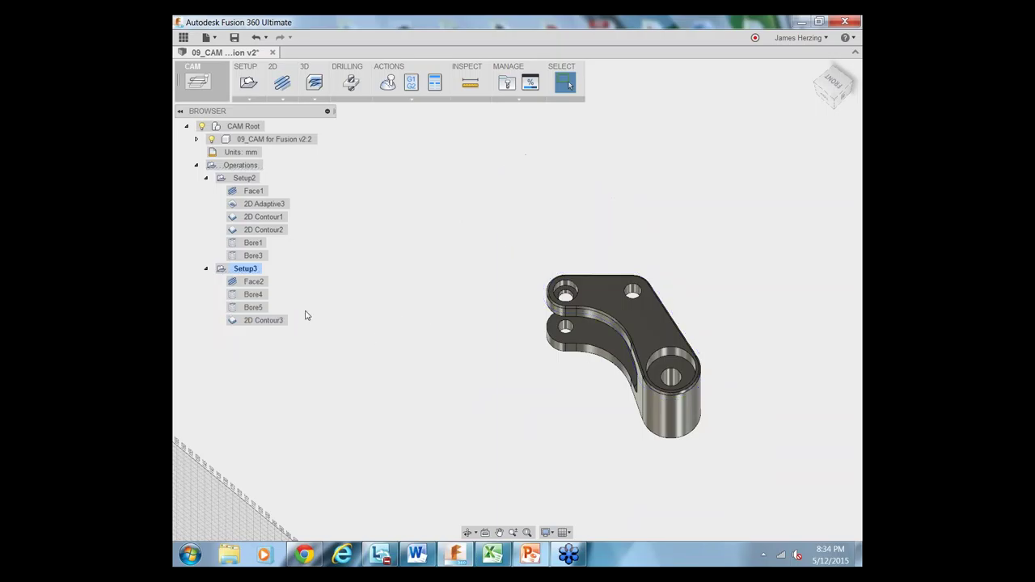
Simulate all Setup3 operations with transparent stock, including the chamfer contour, and close the simulation.
right_click(236, 271)
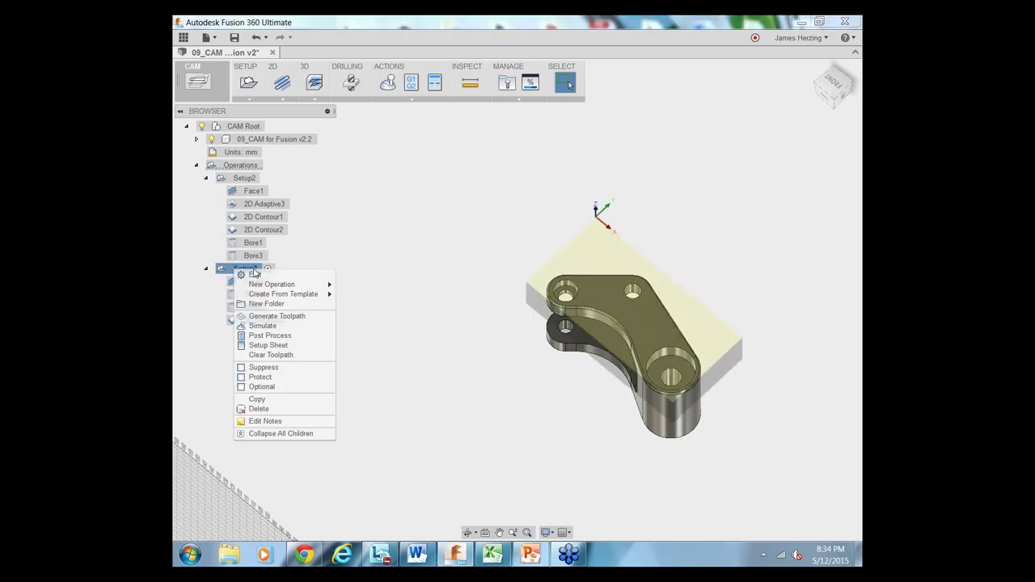
left_click(263, 325)
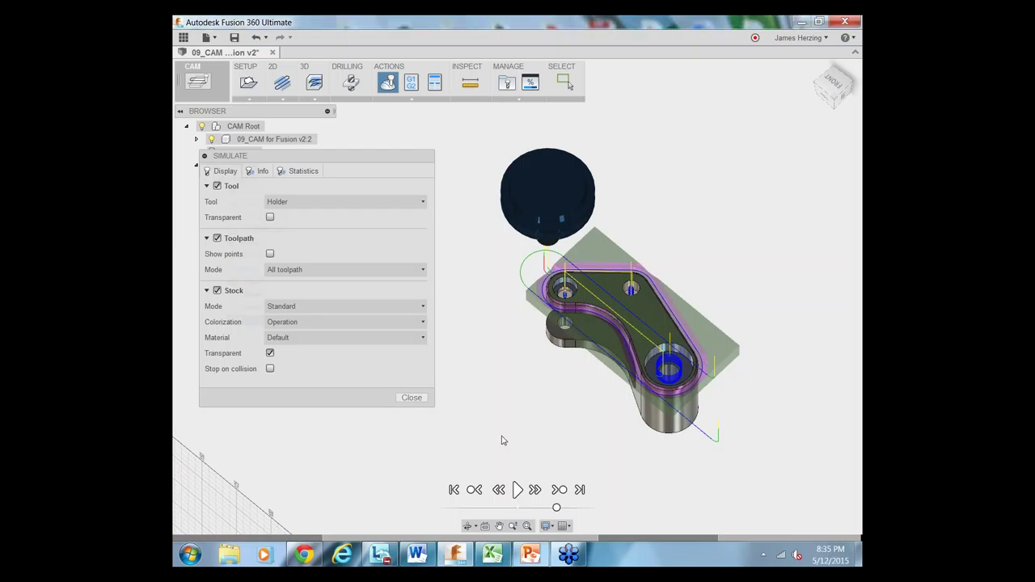
left_click(411, 396)
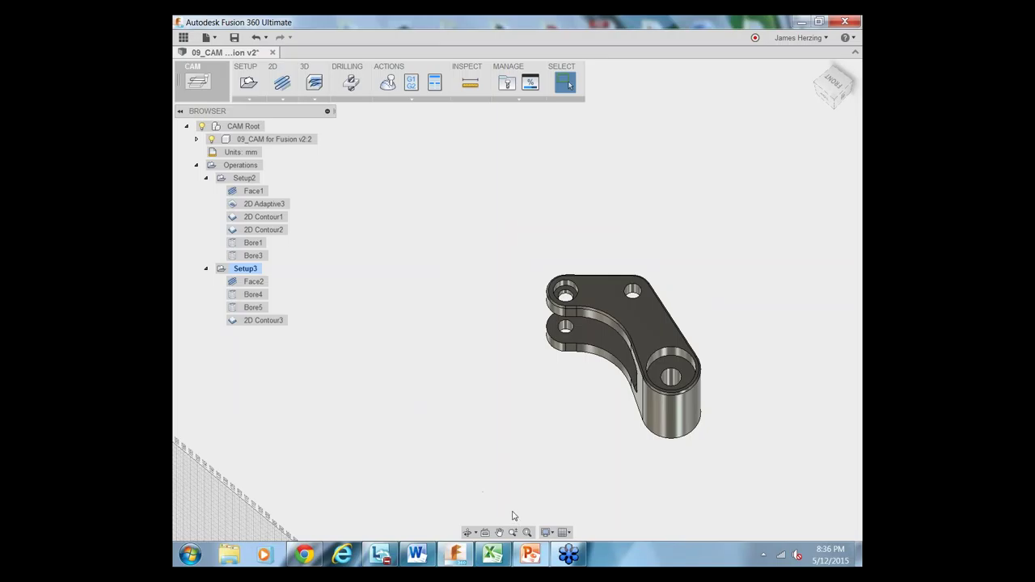
Start a new machining setup for the slot between the bracket's two arms.
left_click(469, 534)
left_click_drag(508, 429, 670, 441)
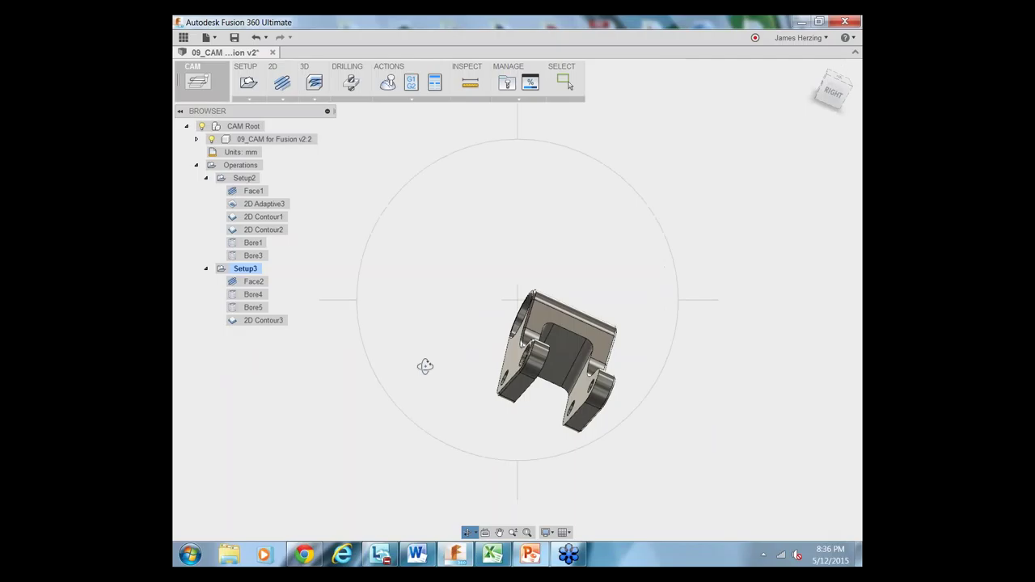
left_click_drag(423, 364, 557, 153)
left_click(565, 82)
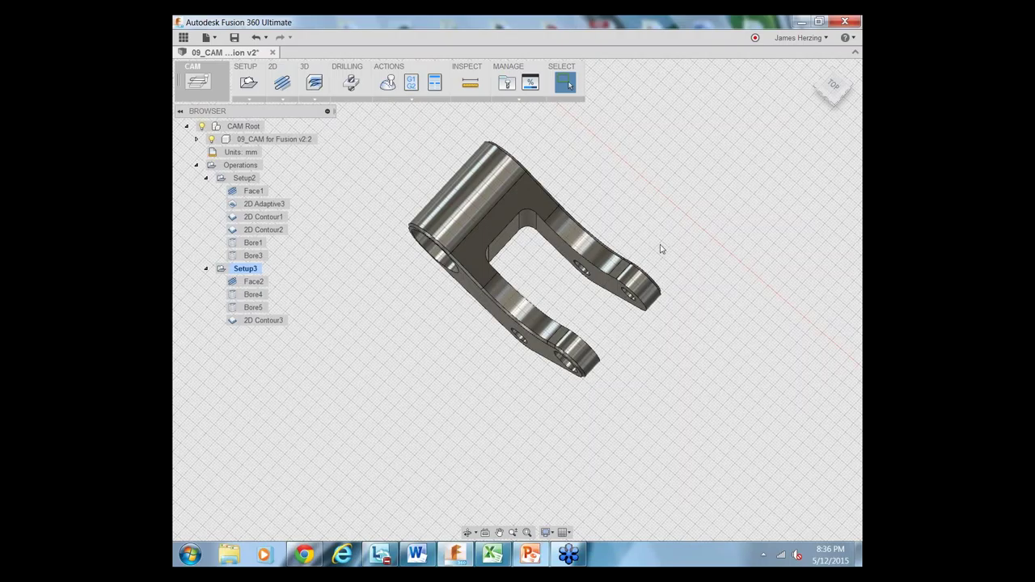
left_click(285, 100)
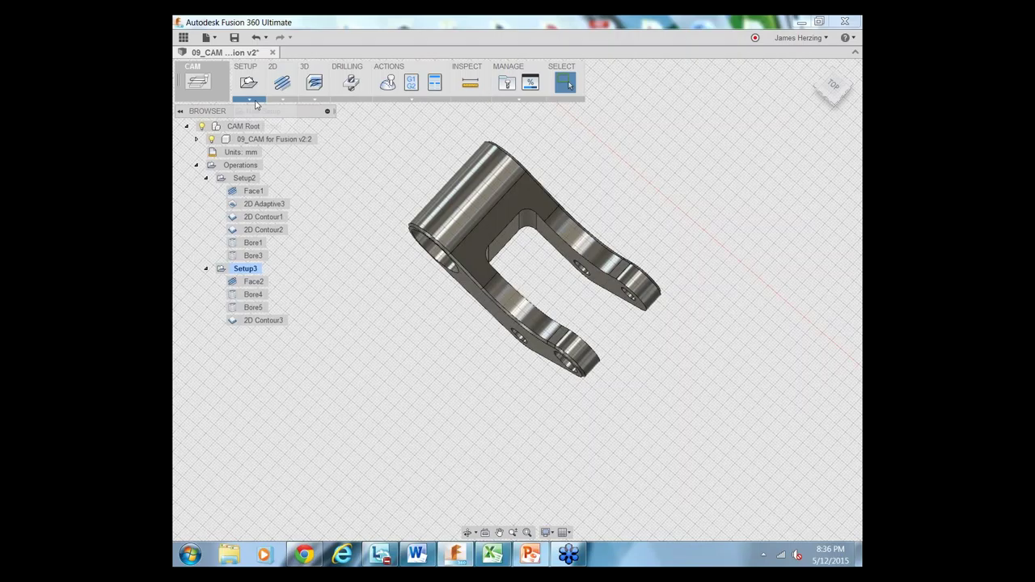
left_click(249, 99)
left_click(262, 112)
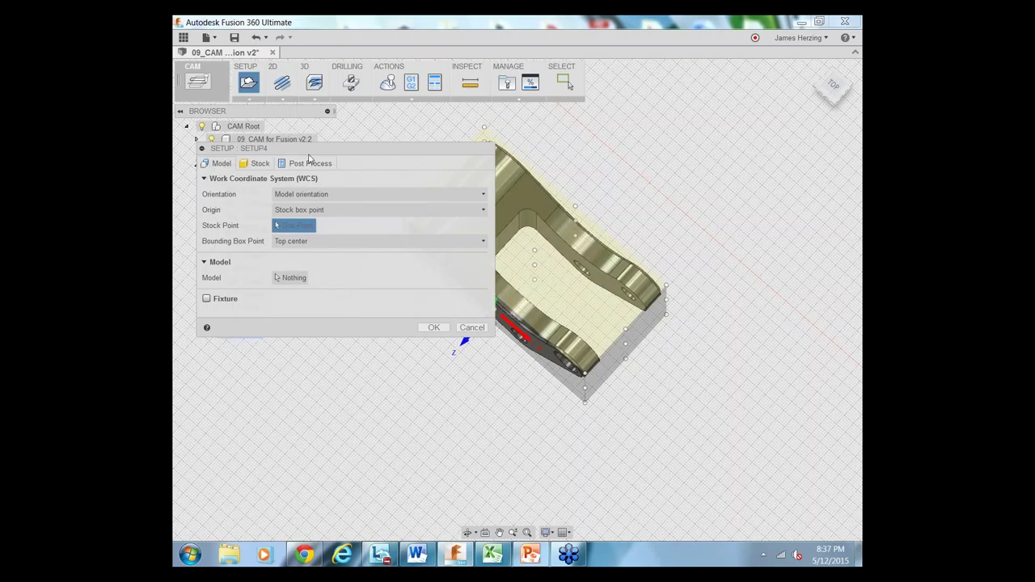
Try to place the setup's stock point at Middle side 3 and align its Z axis with a vertical edge of the bracket's slot.
scroll(810, 414, "down", 3)
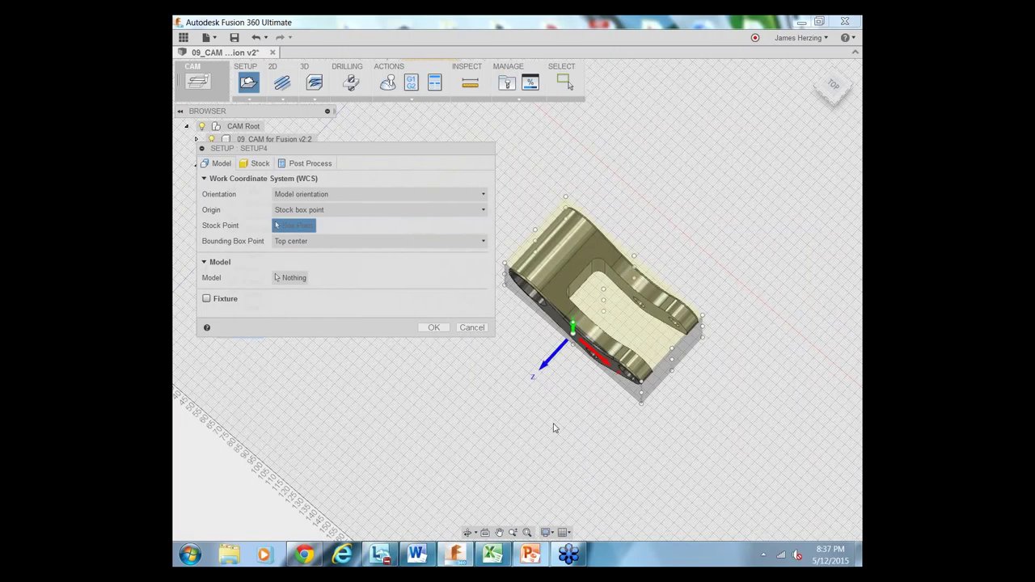
scroll(544, 420, "up", 2)
left_click(467, 534)
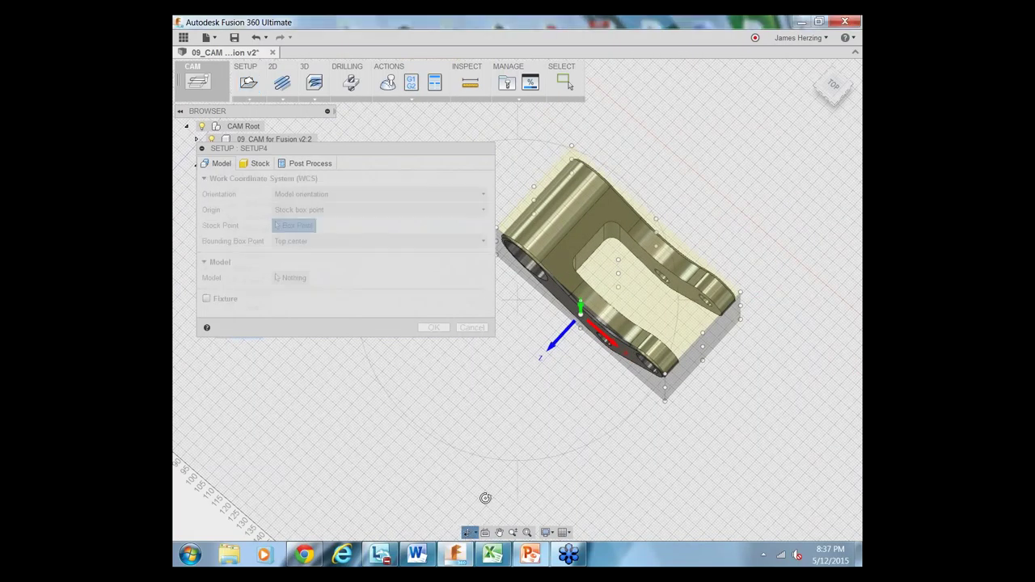
left_click_drag(545, 402, 553, 392)
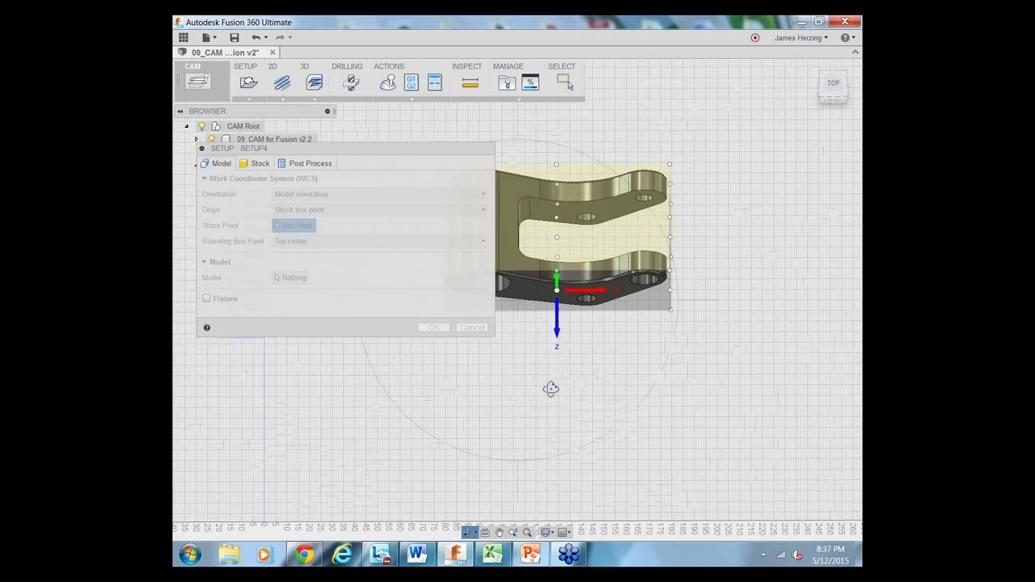
left_click_drag(557, 339, 589, 434)
key("Escape")
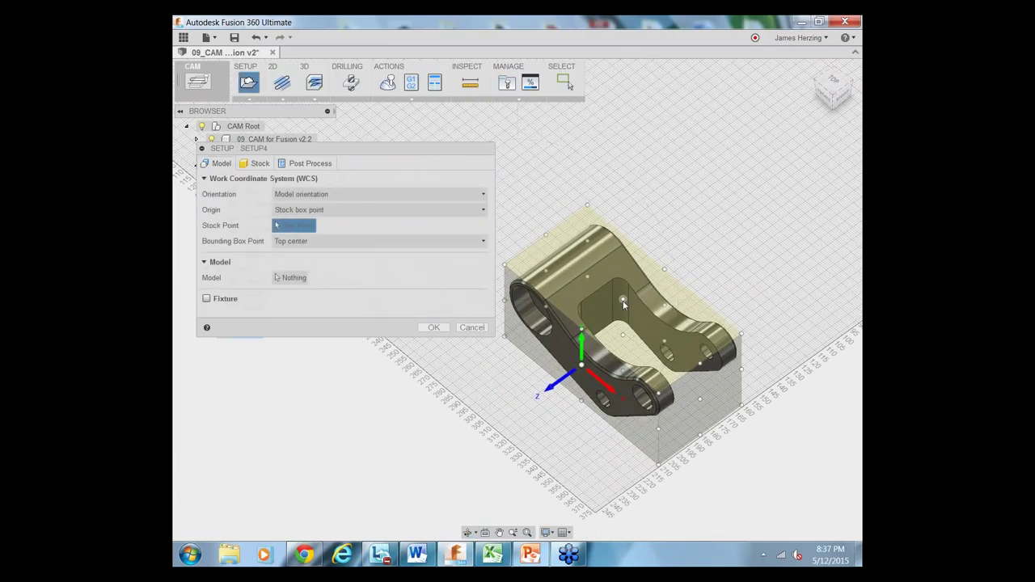
left_click(624, 301)
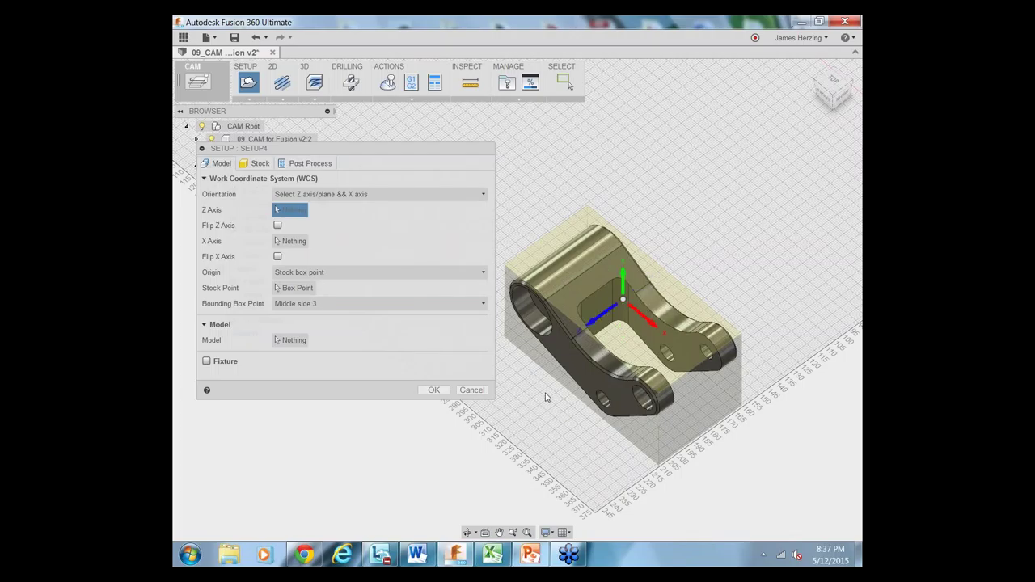
left_click(583, 319)
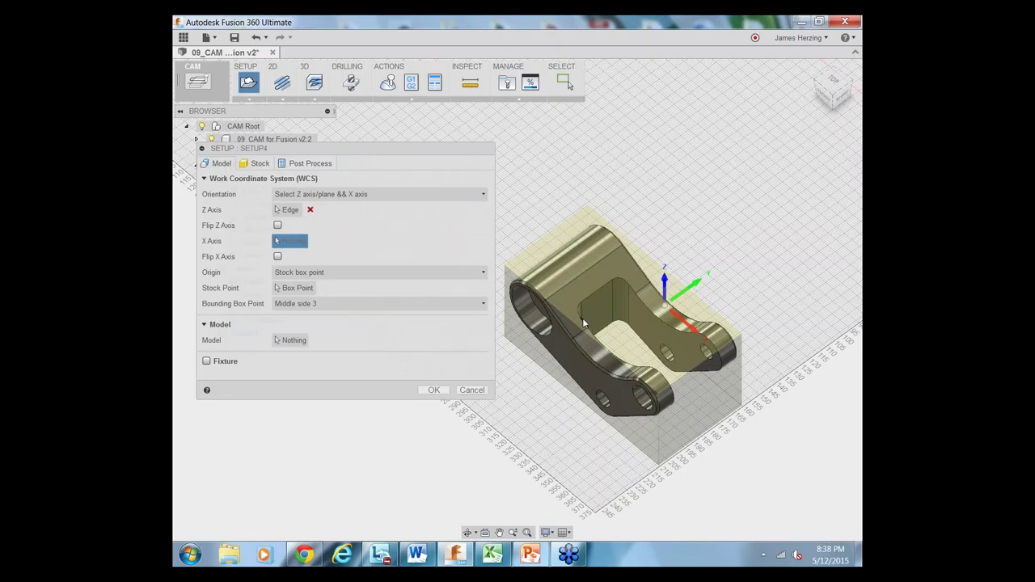
left_click(469, 532)
mouse_move(513, 451)
left_mouse_down()
mouse_move(493, 432)
mouse_move(529, 446)
mouse_move(509, 445)
left_mouse_up()
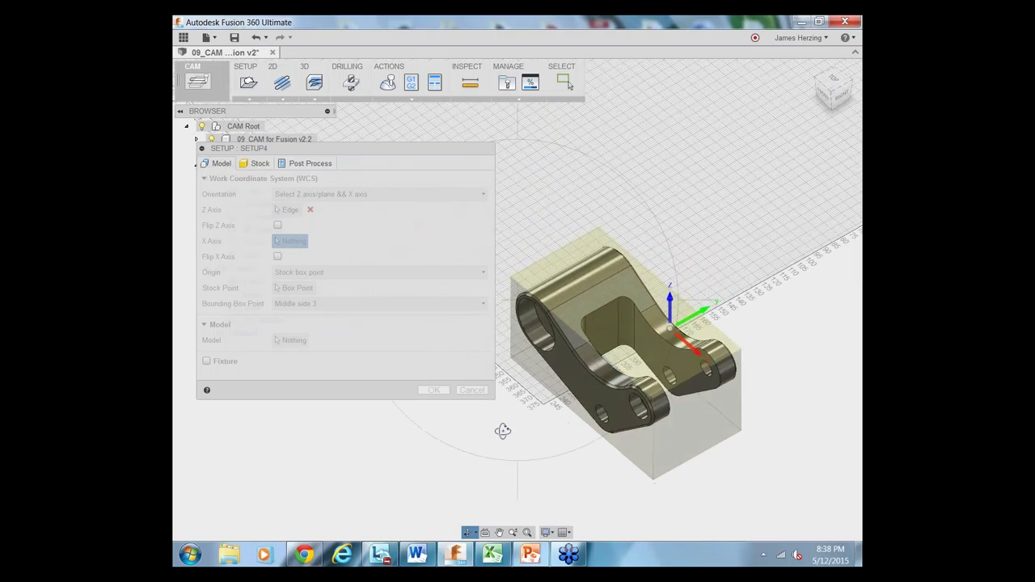
key("Escape")
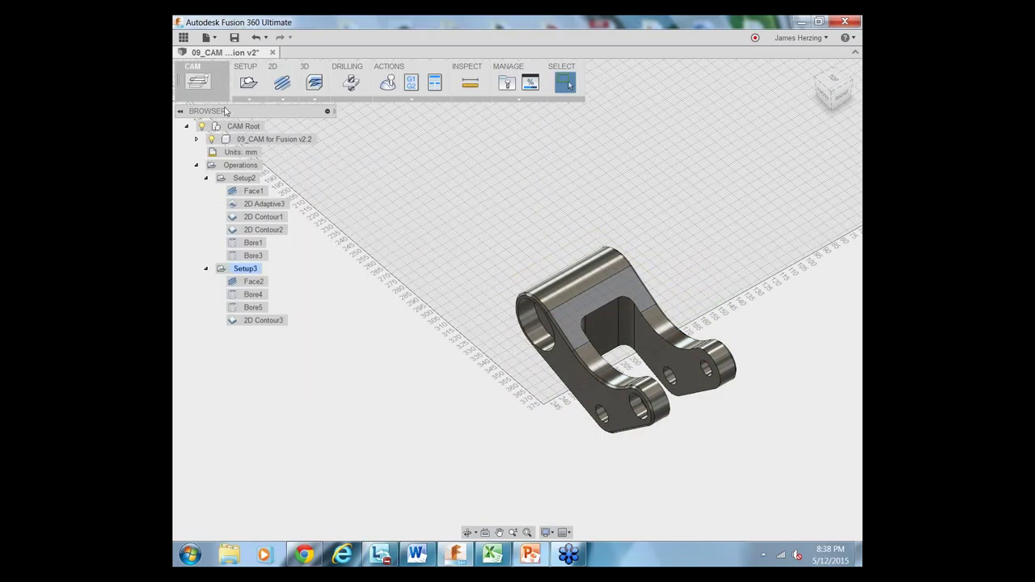
Try a new setup with its origin at the stock's center and its Z axis along the slot's vertical edge.
left_click(249, 100)
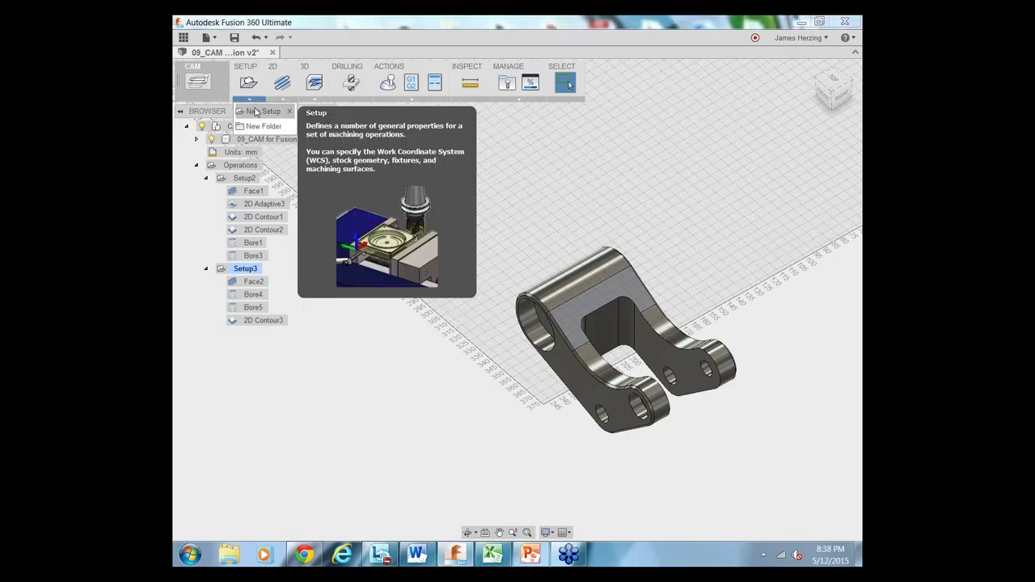
left_click(255, 111)
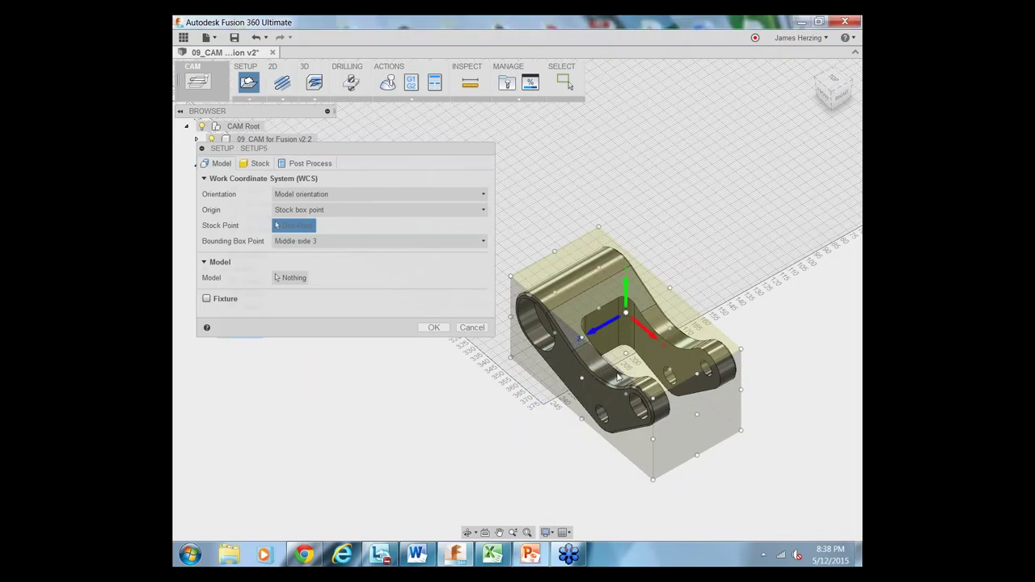
left_click(469, 532)
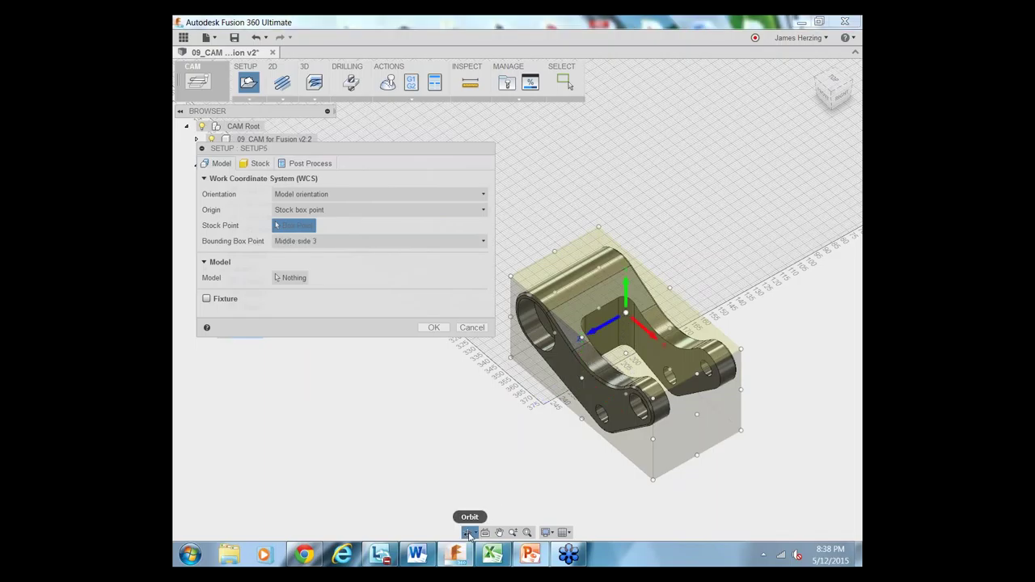
mouse_move(519, 439)
left_mouse_down()
mouse_move(517, 429)
mouse_move(494, 427)
mouse_move(477, 474)
mouse_move(496, 430)
mouse_move(524, 427)
left_mouse_up()
key("Escape")
left_click(616, 364)
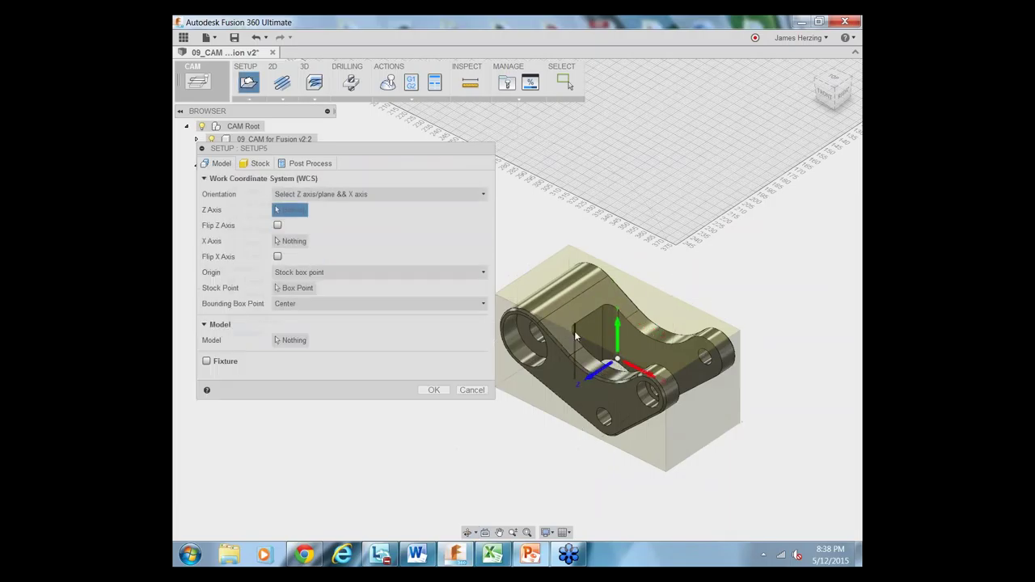
left_click(574, 334)
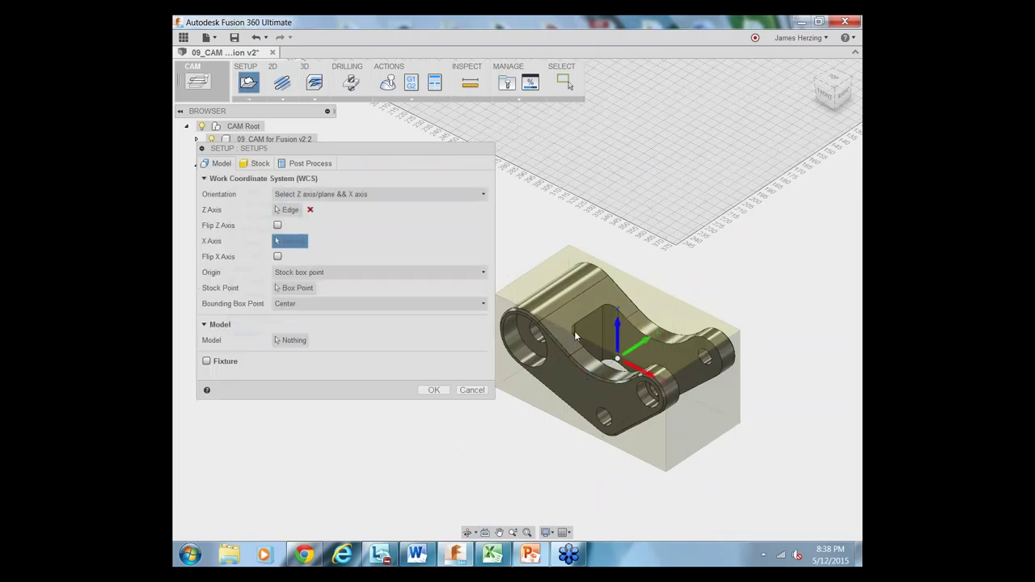
left_click(650, 389)
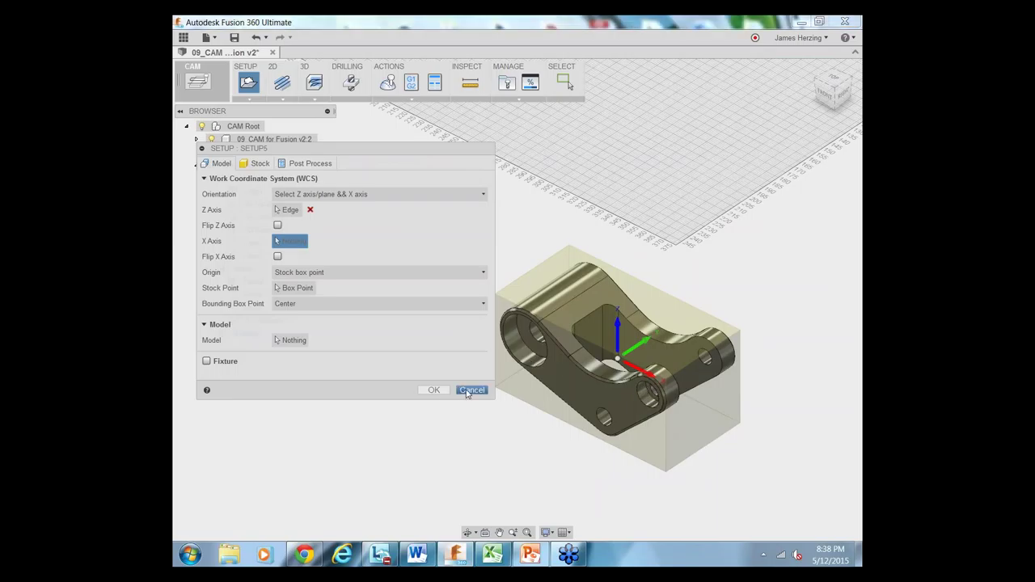
left_click(465, 392)
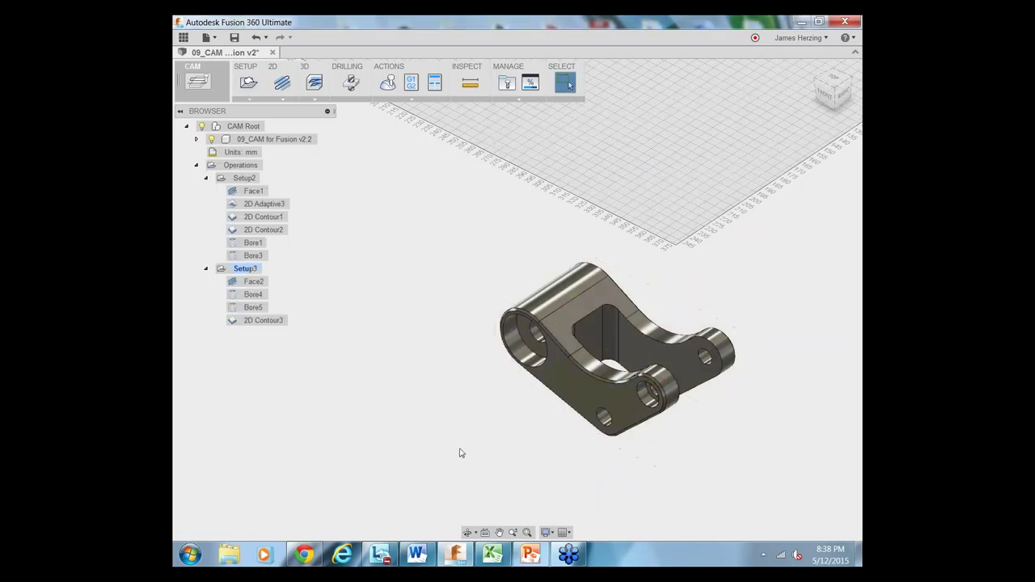
Try another setup with its Z axis along a vertical slot edge and its stock point at Top center.
left_click(256, 100)
left_click(260, 109)
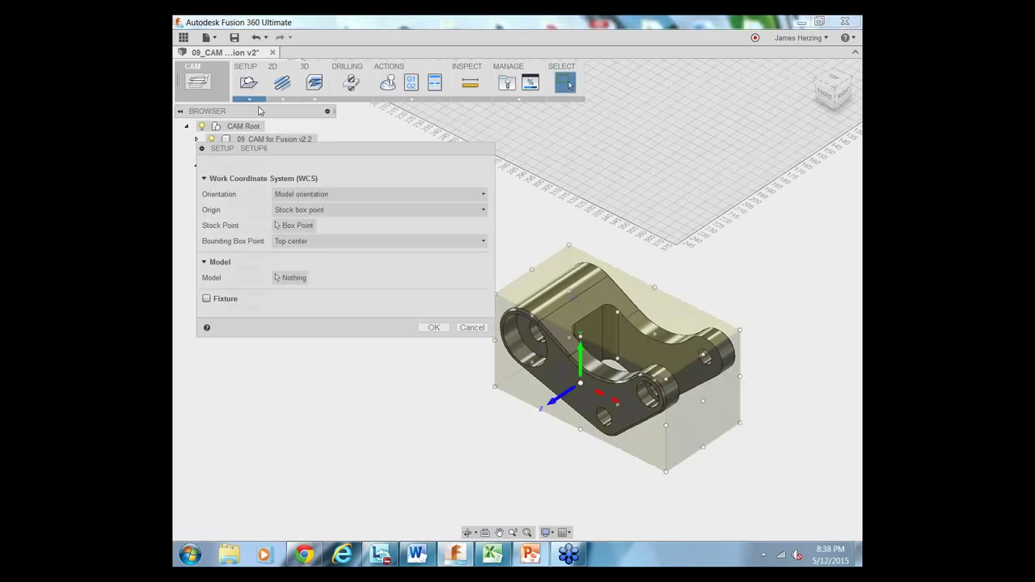
left_click(603, 323)
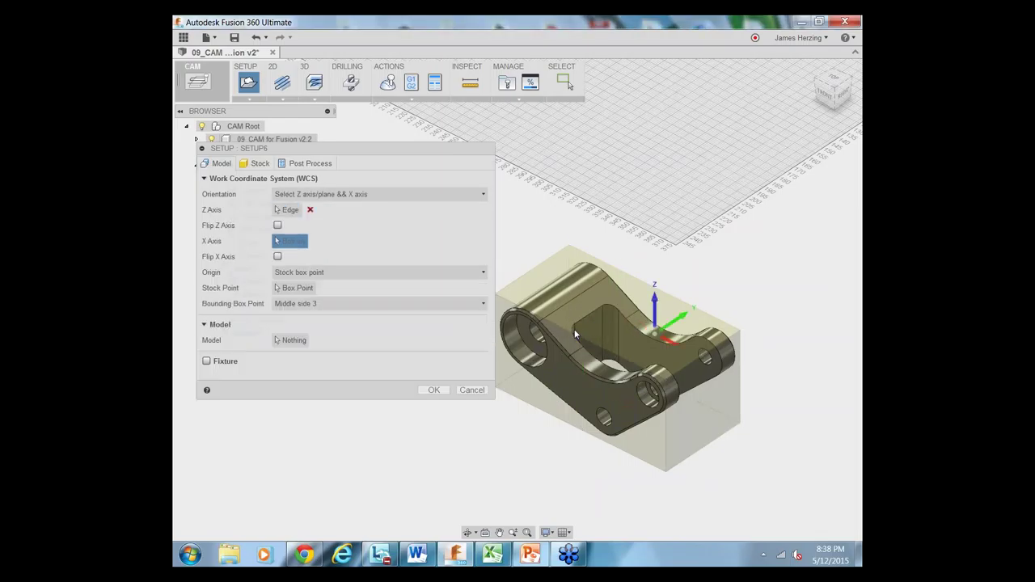
left_click(466, 532)
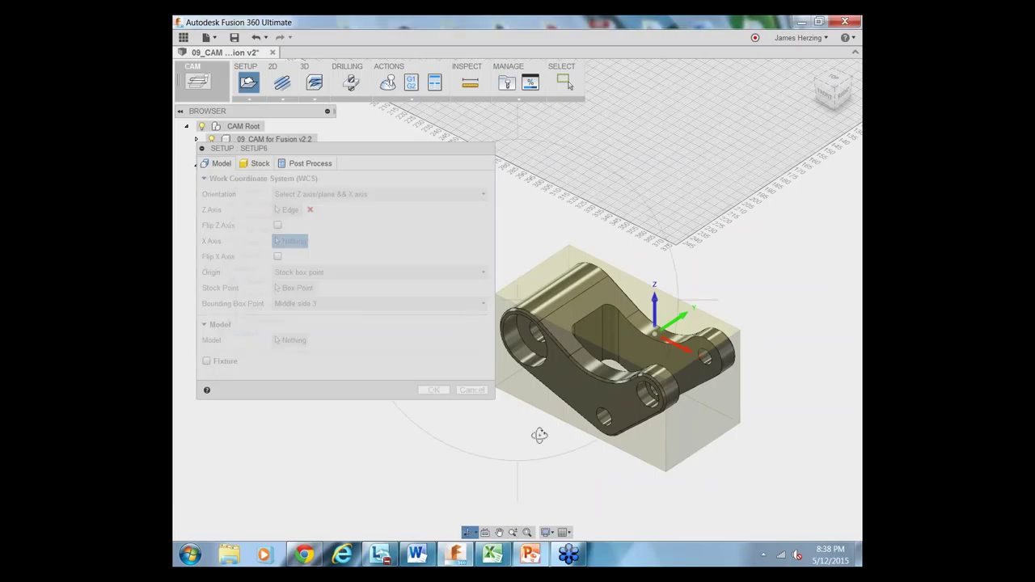
left_click_drag(540, 435, 513, 447)
key("Escape")
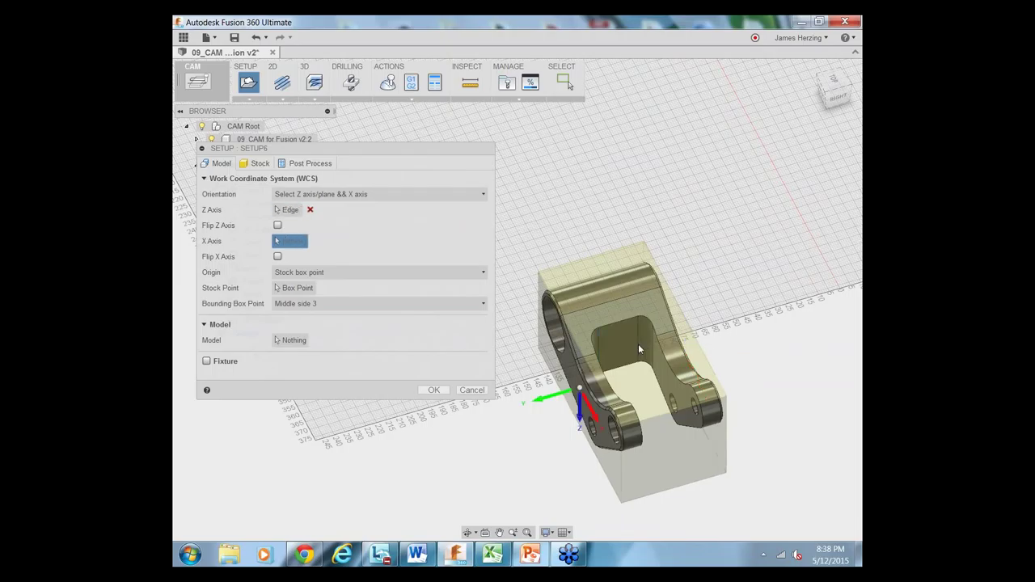
left_click(579, 407)
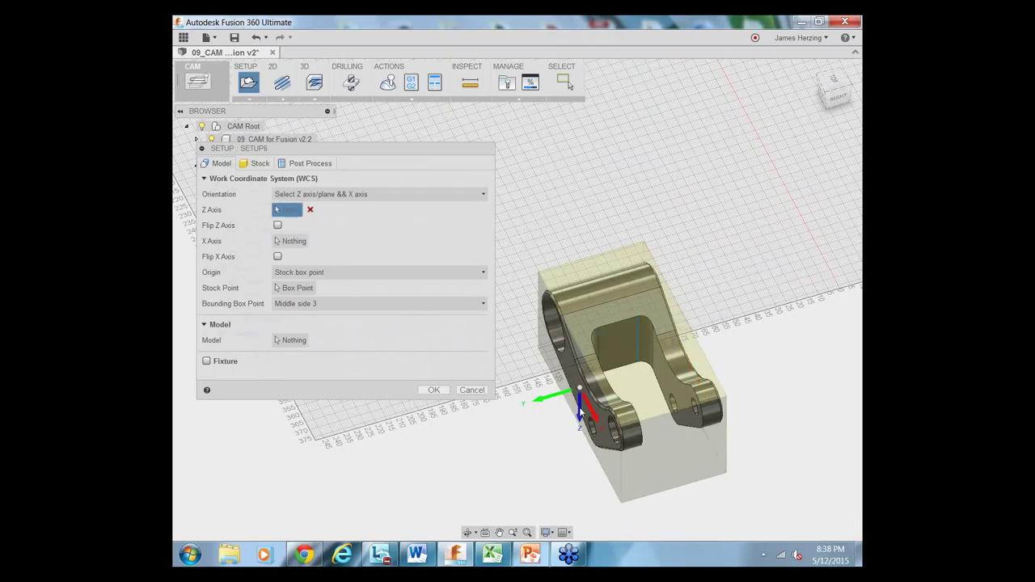
left_click(596, 333)
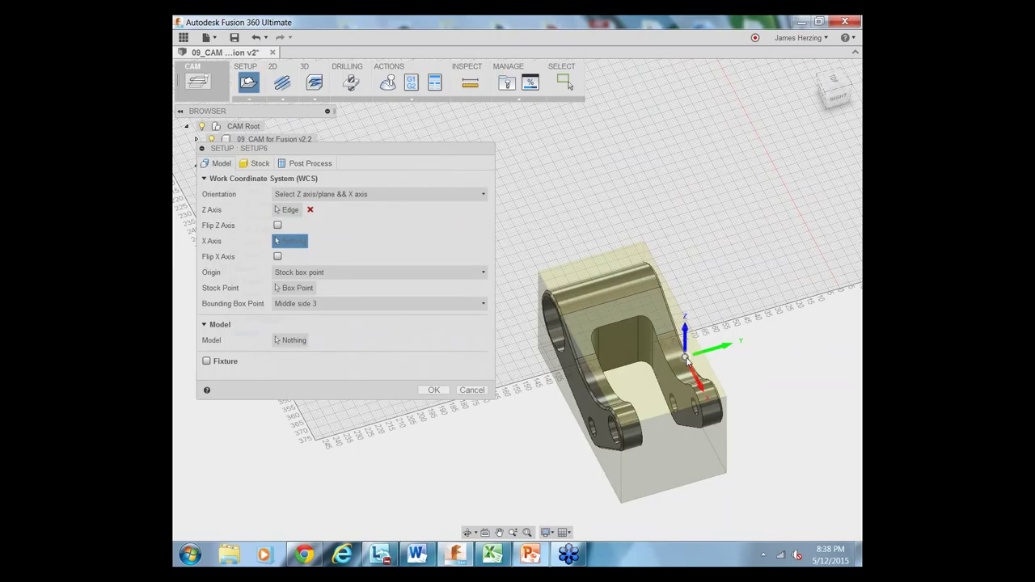
left_click(632, 336)
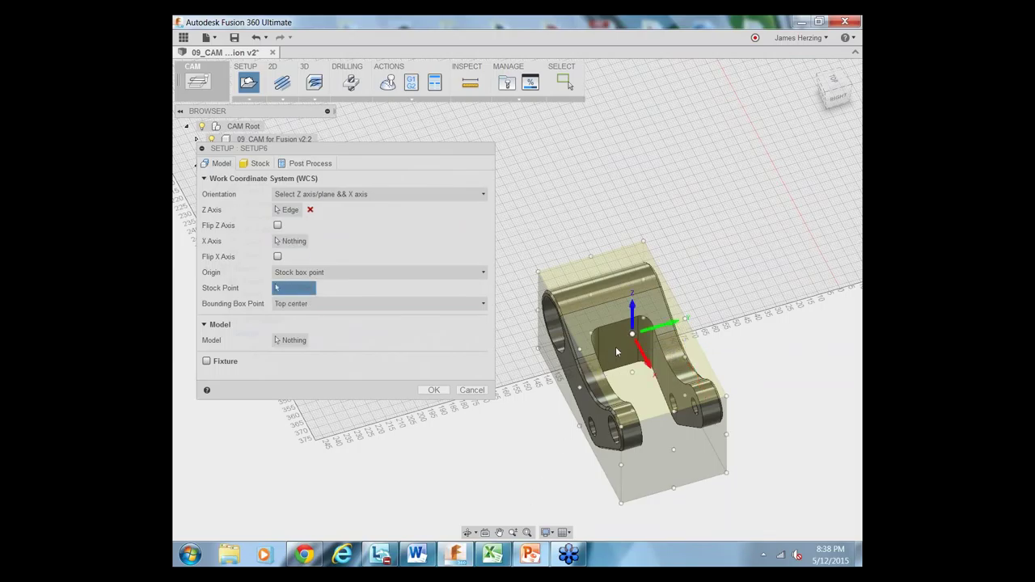
key("Return")
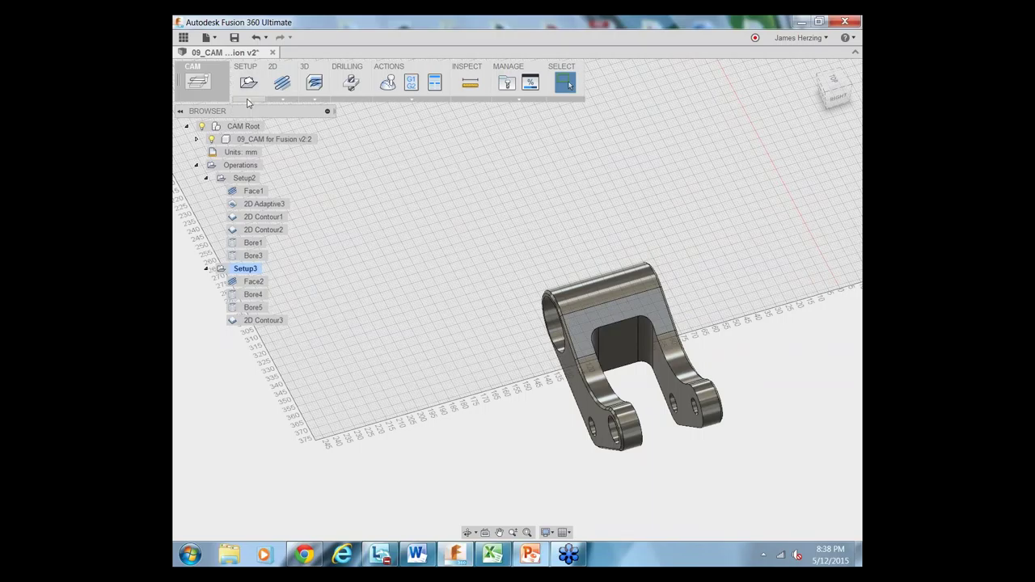
Start a new setup for the slot side and orient its Z axis upward along a vertical corner edge of the slot.
left_click(269, 100)
left_click(271, 109)
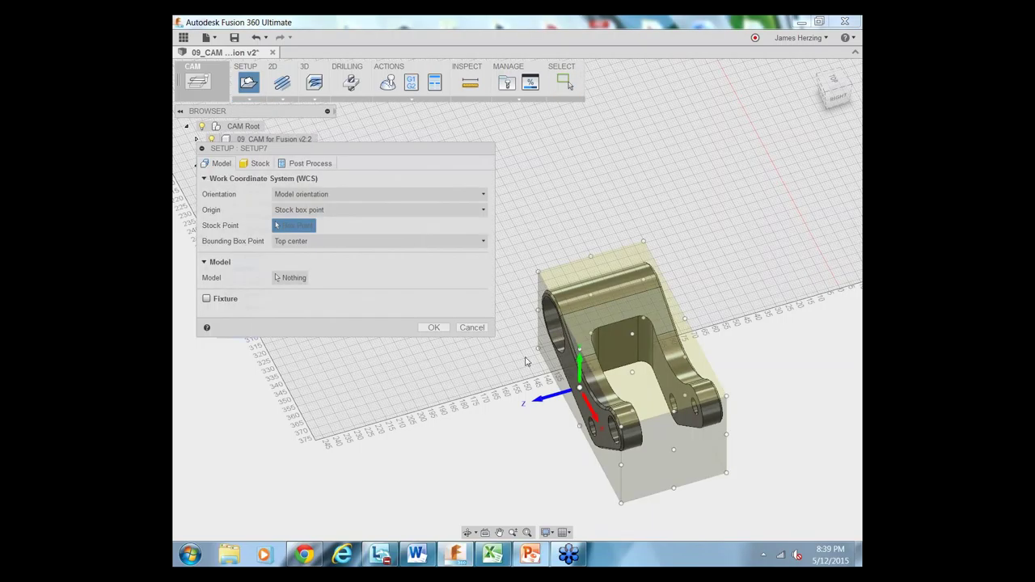
left_click(565, 396)
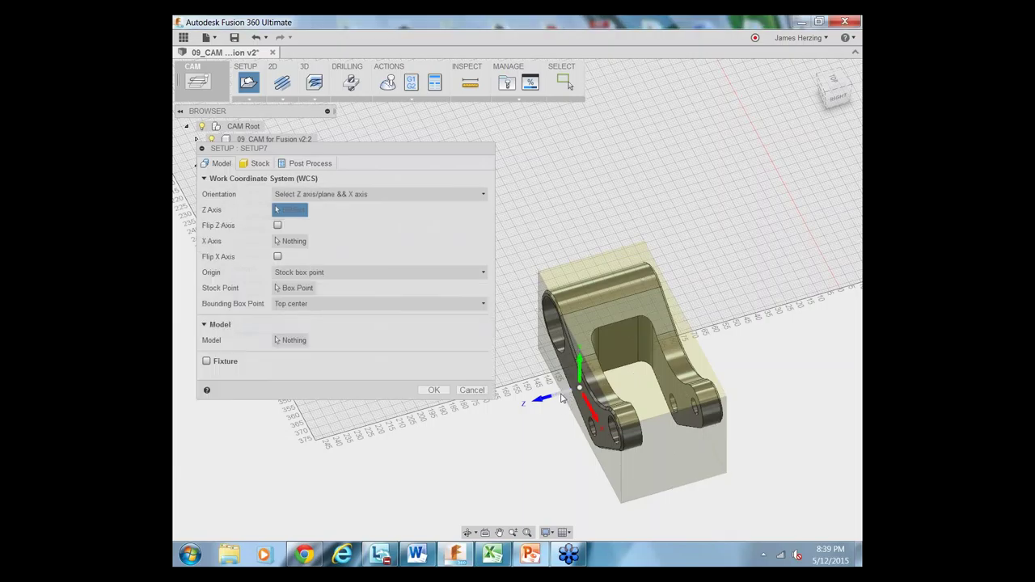
left_click(599, 345)
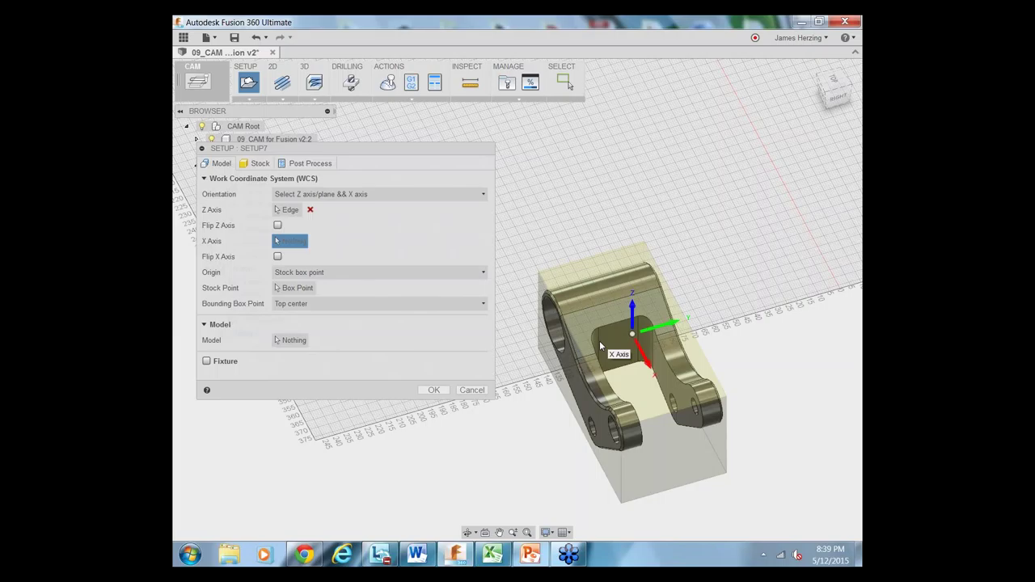
left_click(467, 532)
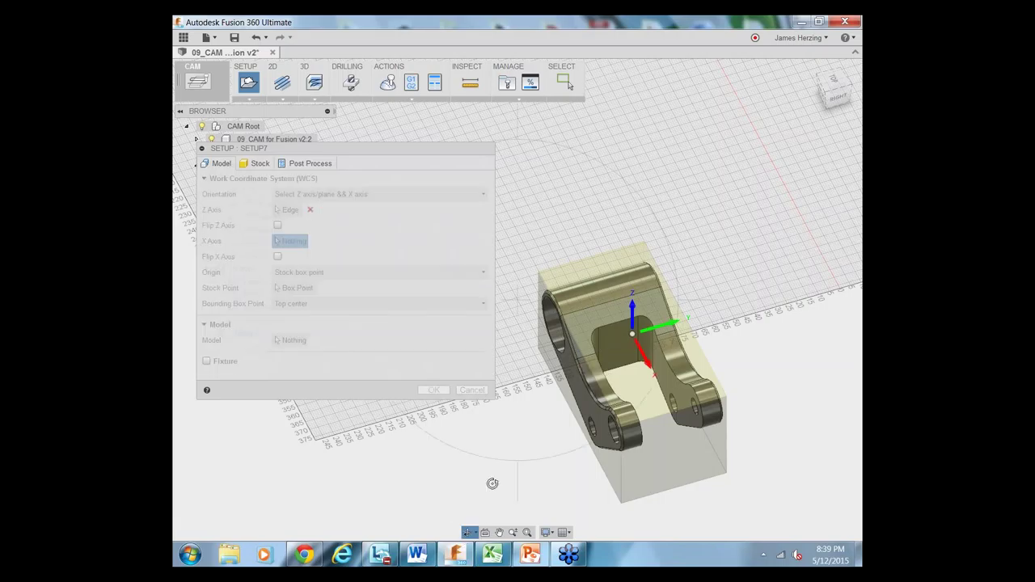
left_click_drag(525, 421, 541, 366)
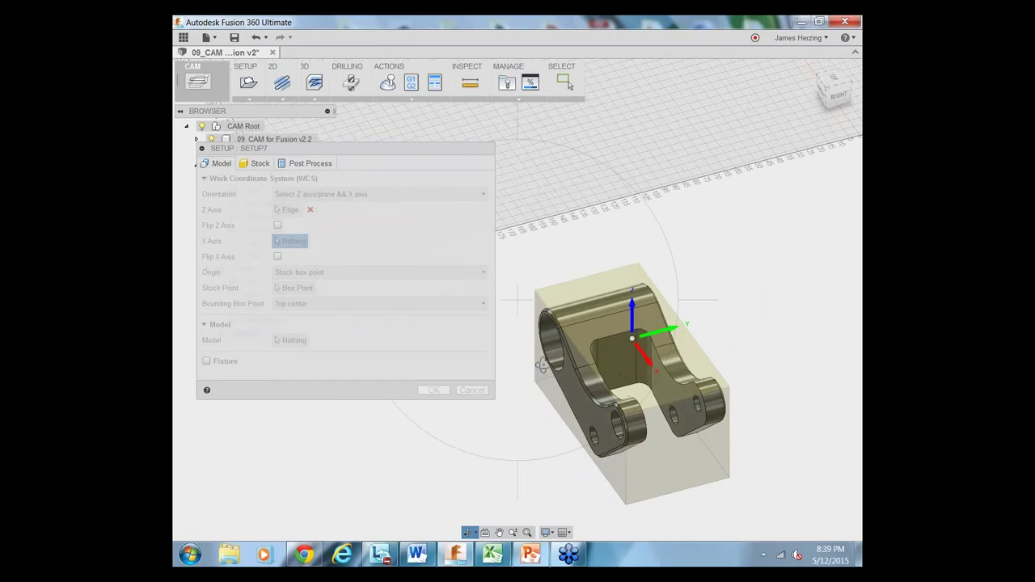
key("Escape")
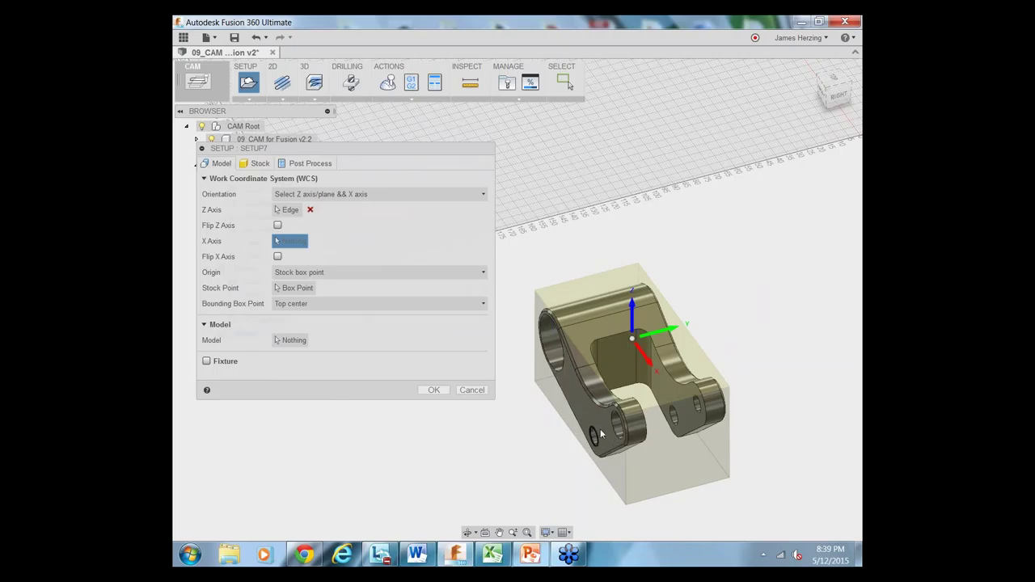
left_click(633, 328)
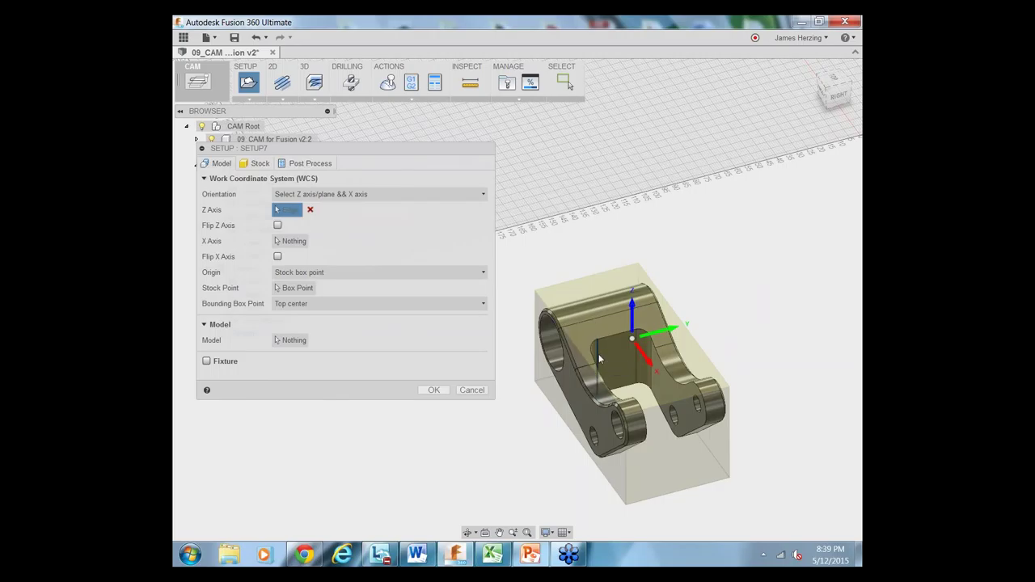
left_click(563, 407)
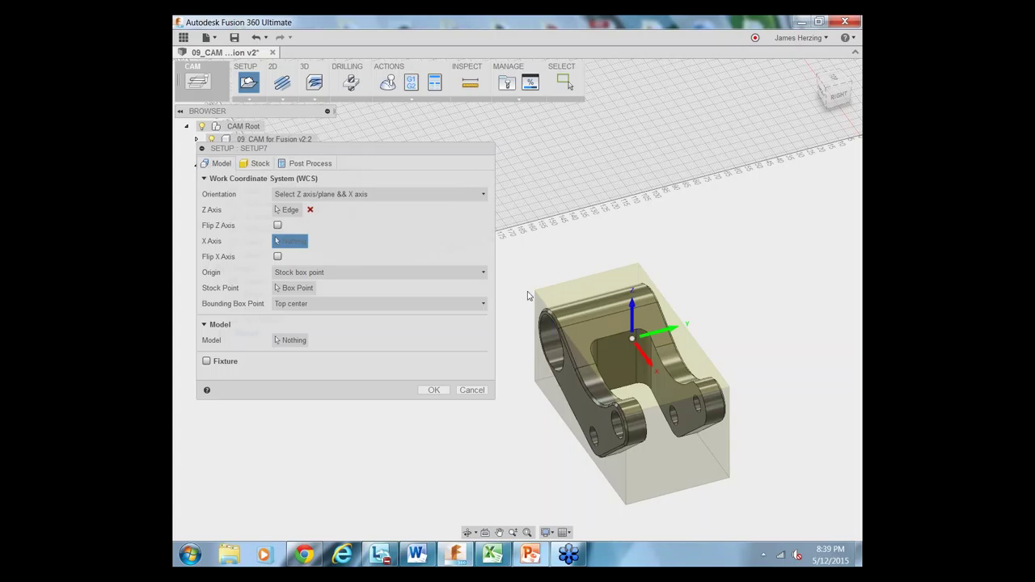
Try to pick a slot edge for the setup's X axis and discard the setup.
left_click(634, 322)
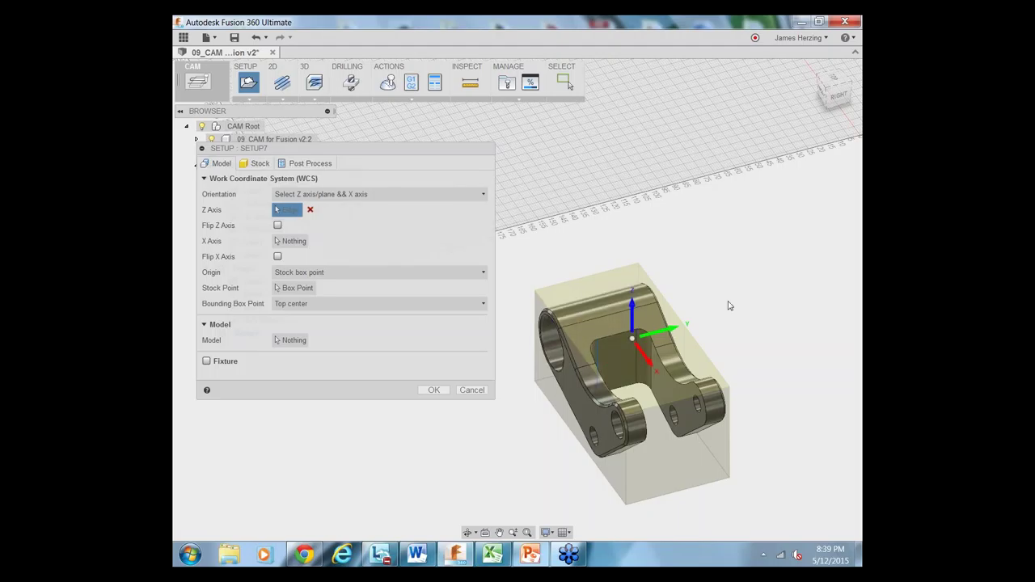
key("Return")
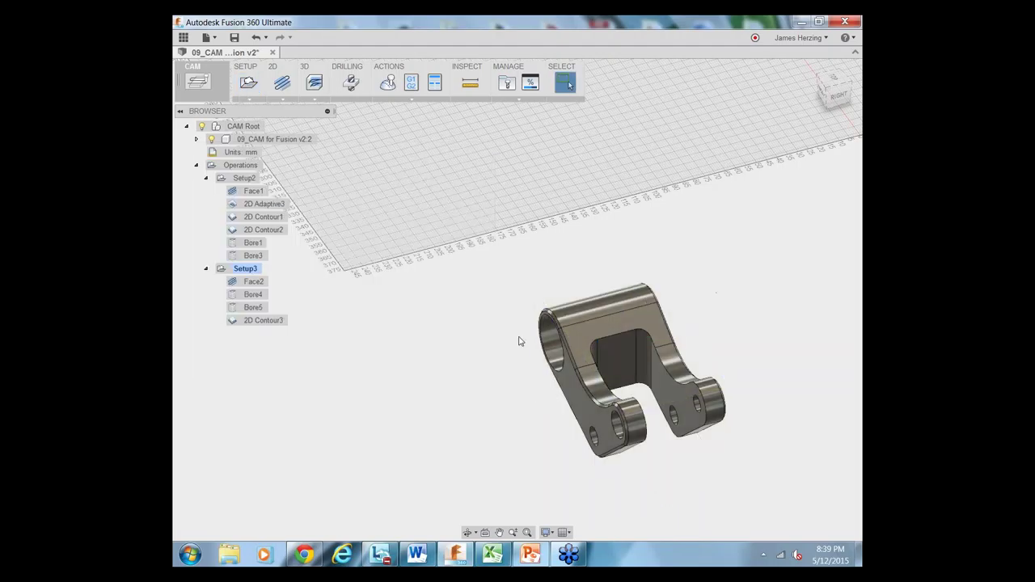
Create a new setup with its Z axis along the slot's vertical edge and its stock box point at Top center.
left_click(250, 100)
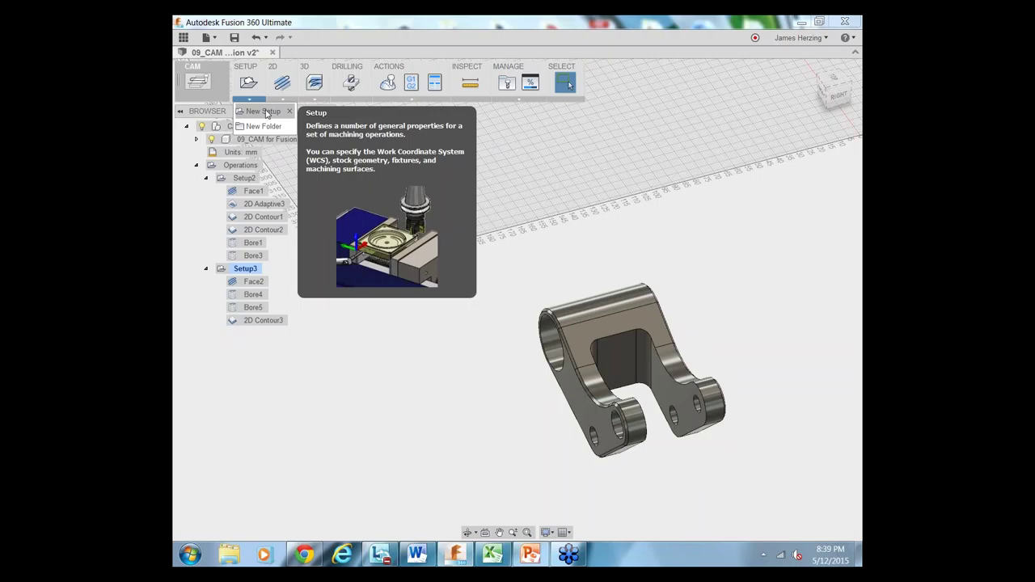
left_click(265, 112)
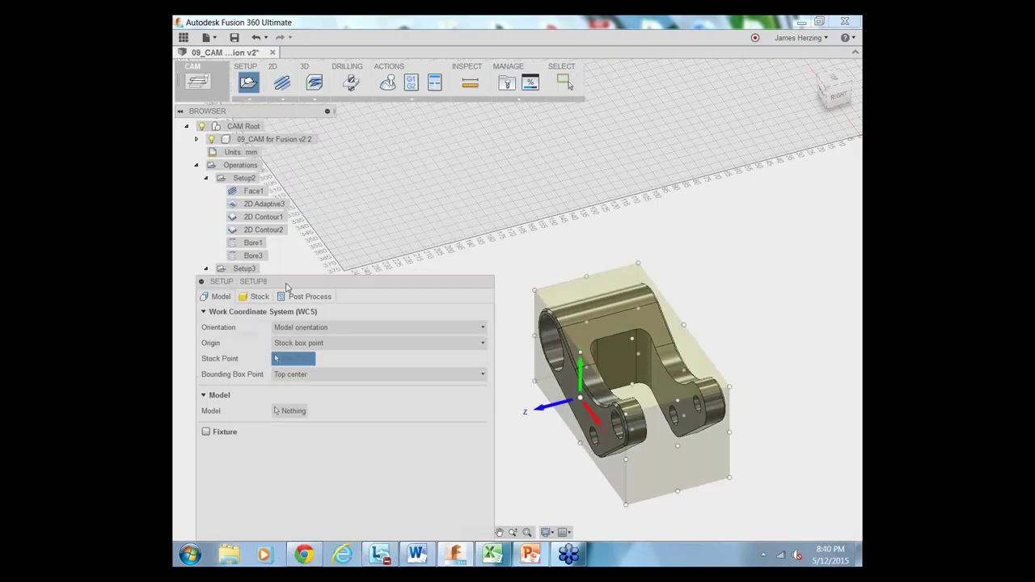
left_click_drag(285, 287, 272, 232)
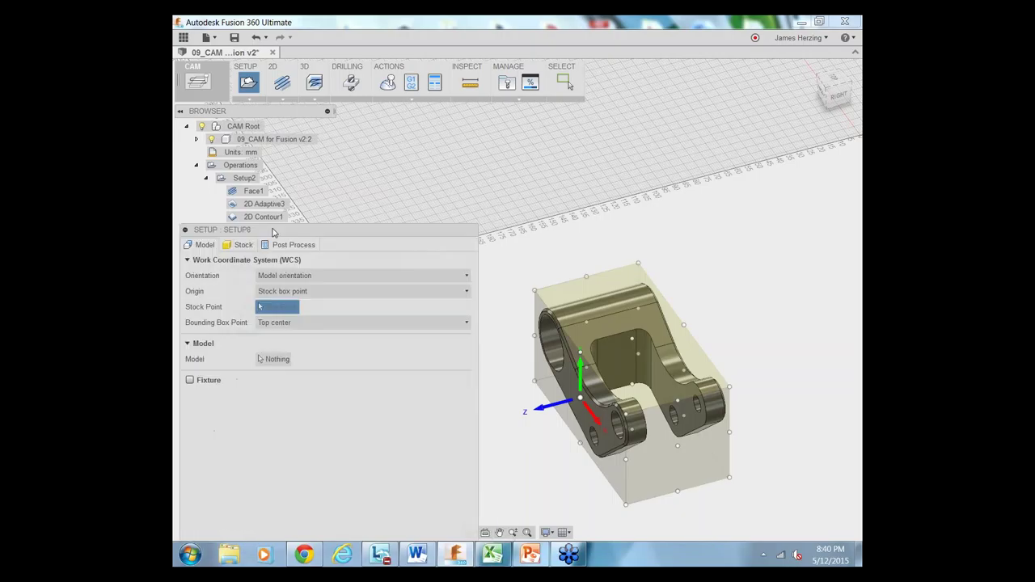
left_click(196, 140)
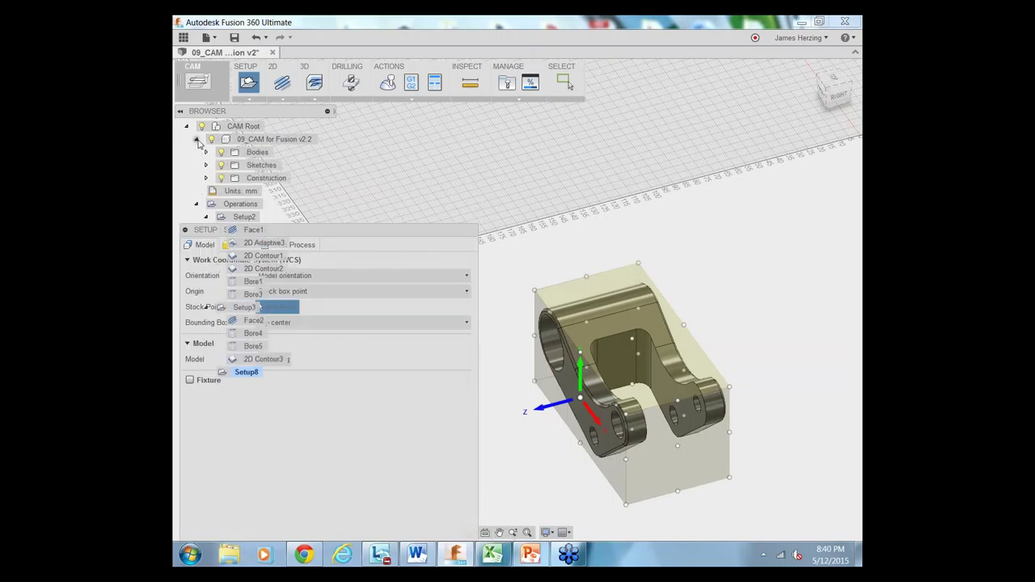
left_click(196, 139)
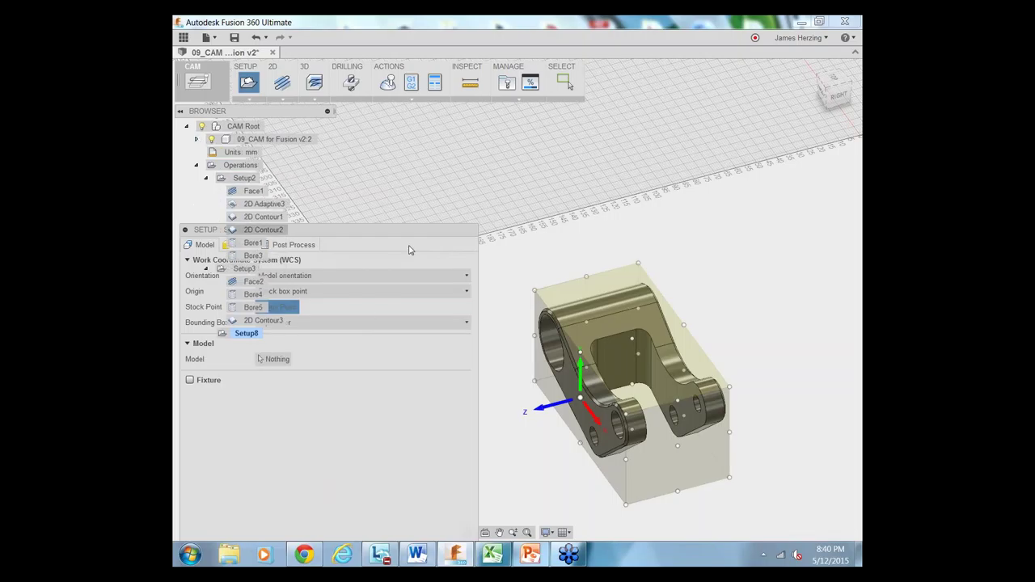
left_click(569, 404)
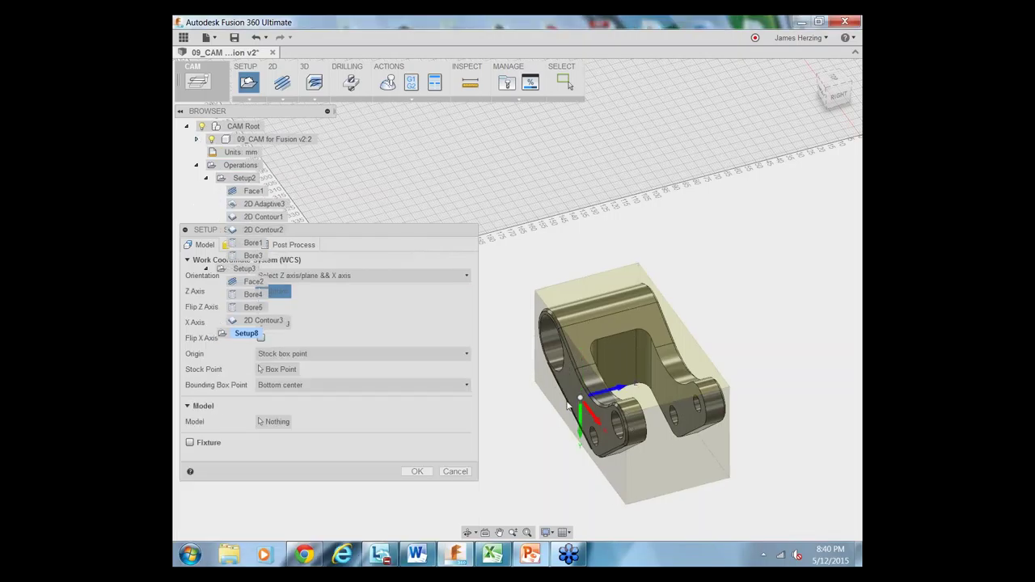
left_click(597, 349)
left_click(635, 380)
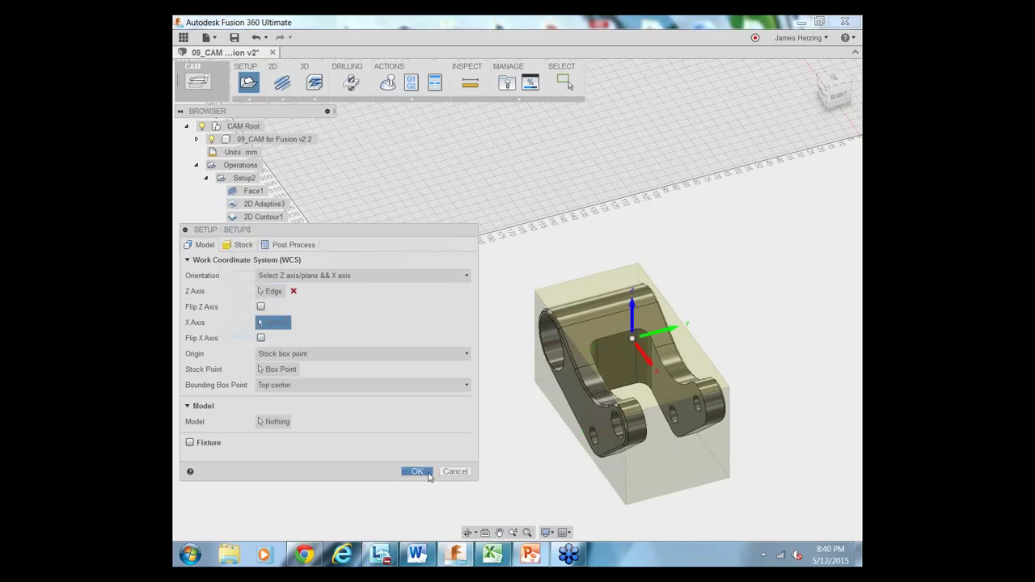
left_click(427, 474)
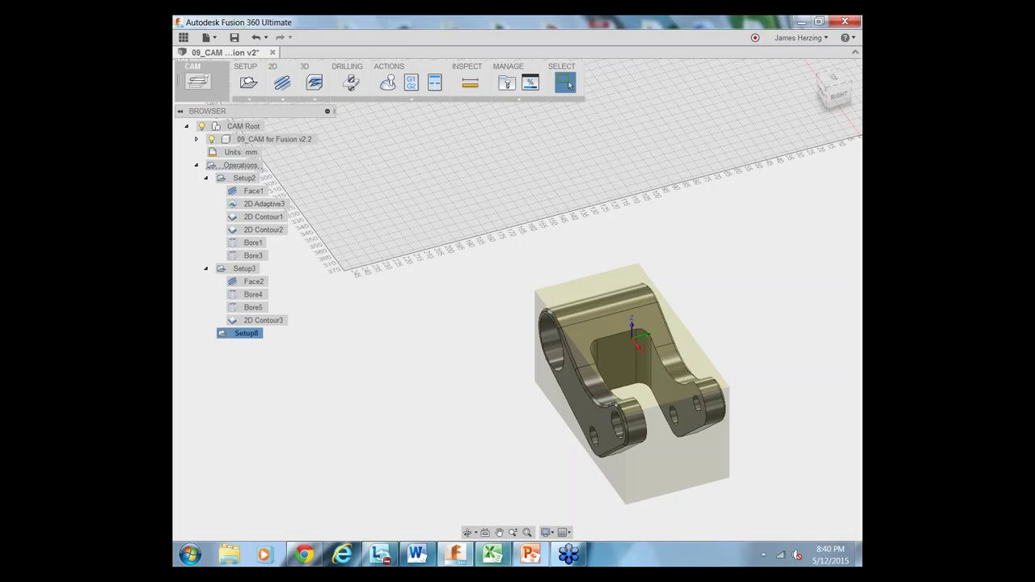
right_click(249, 343)
left_click(270, 351)
left_click(245, 245)
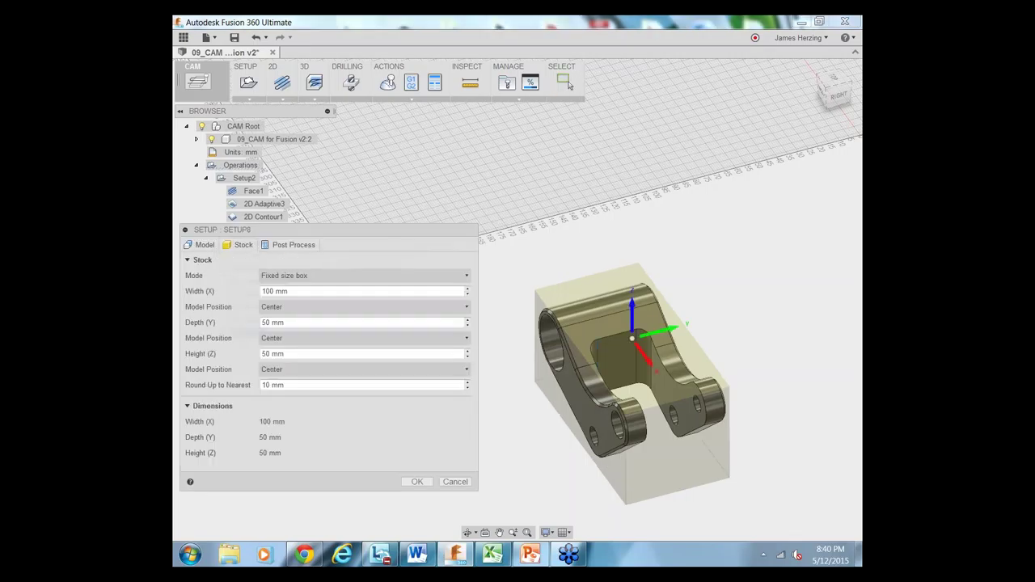
left_click(298, 278)
left_click(308, 305)
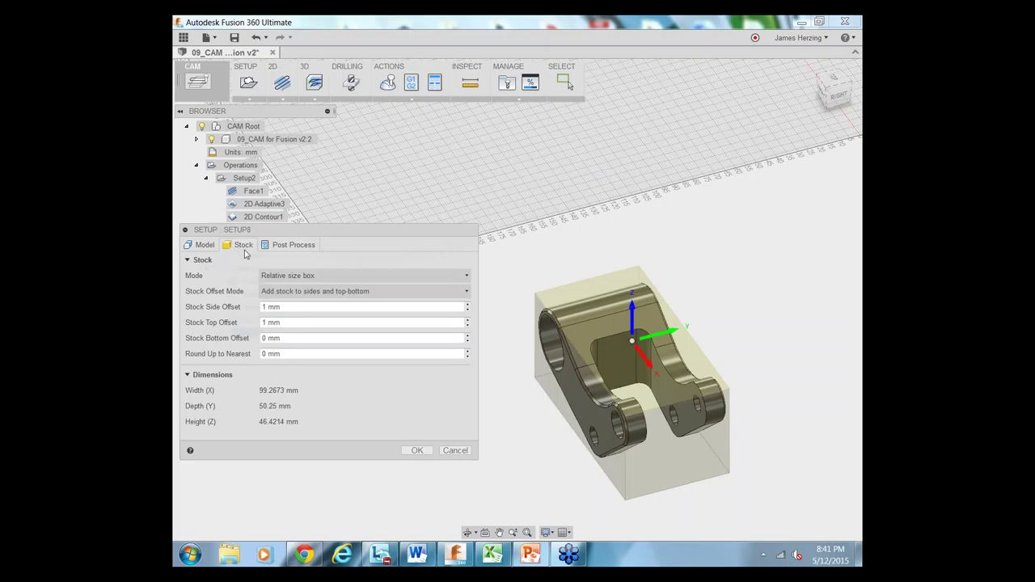
left_click(455, 451)
Change Setup8's stock to a relative size box with stock side and top offsets of 0.
right_click(255, 333)
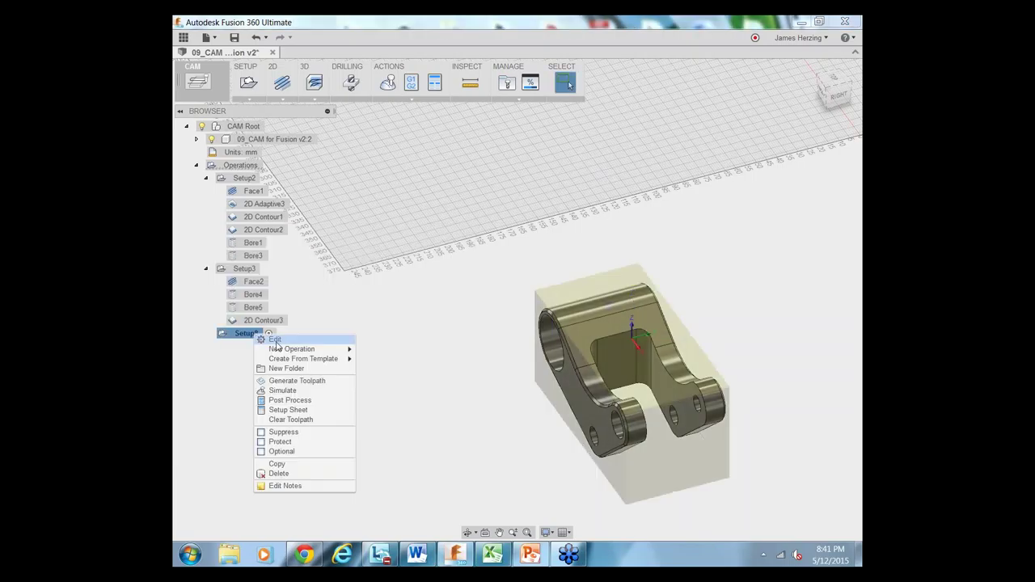
left_click(277, 343)
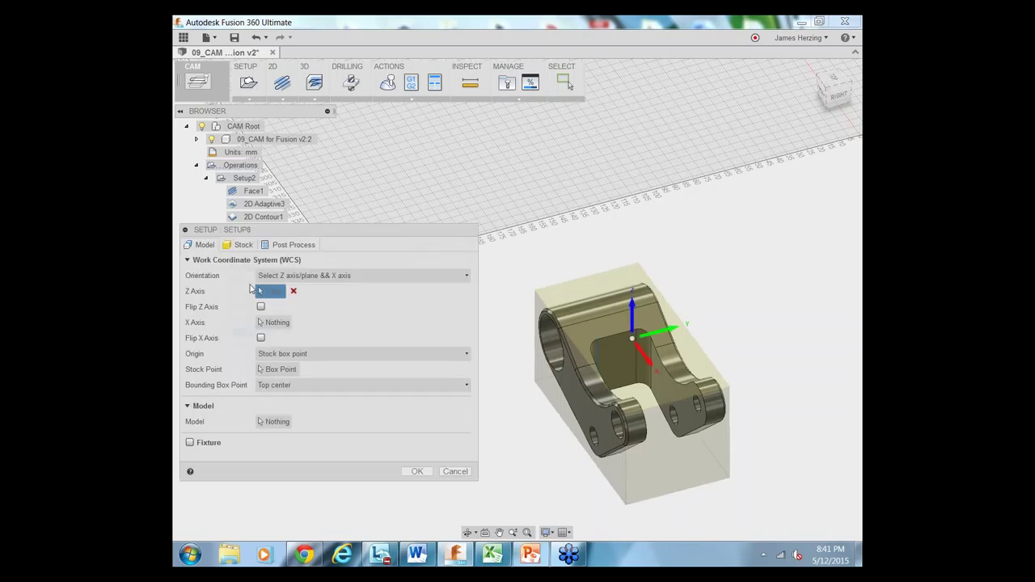
left_click(239, 247)
left_click(267, 276)
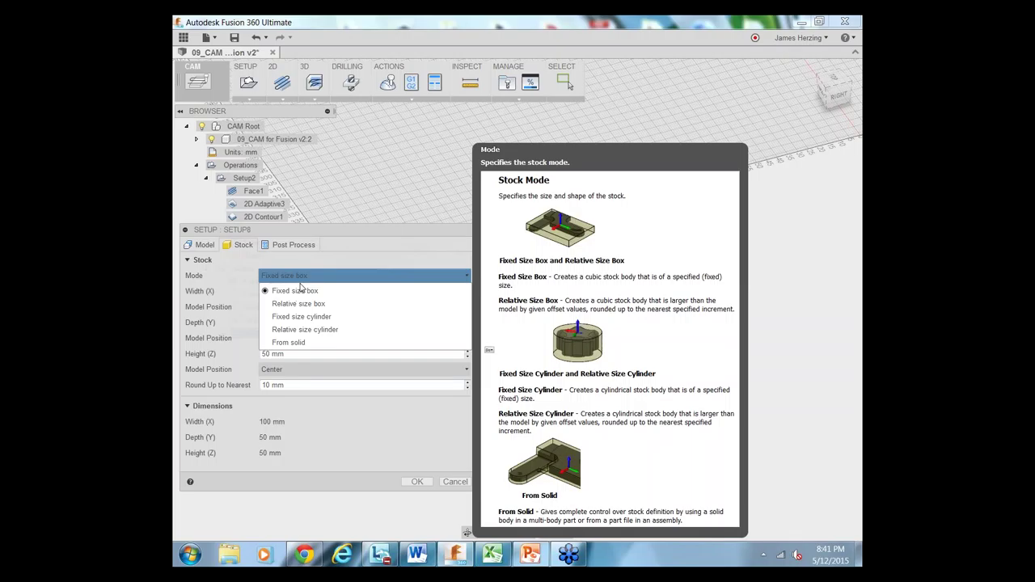
left_click(311, 304)
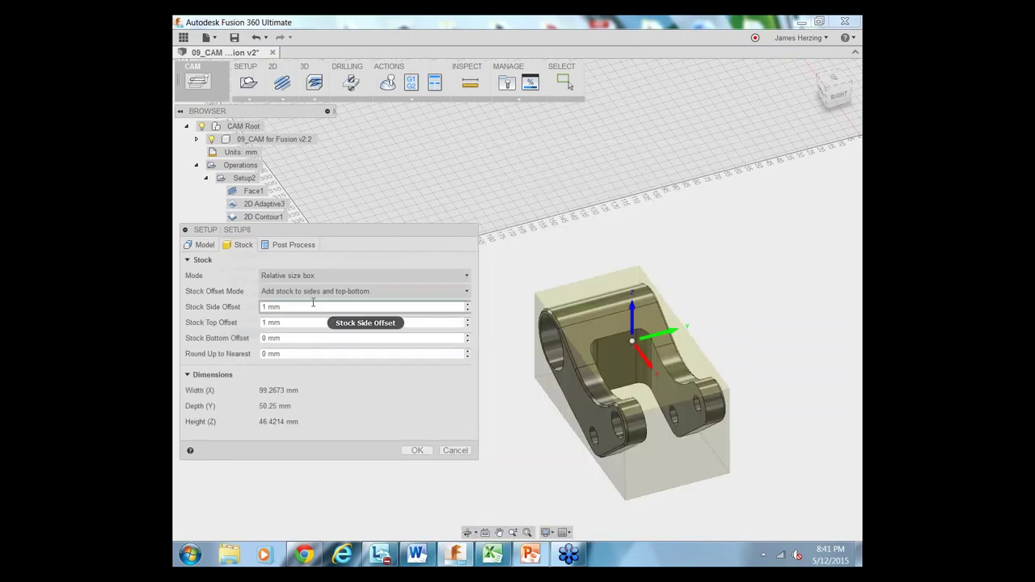
left_click(313, 304)
type("0")
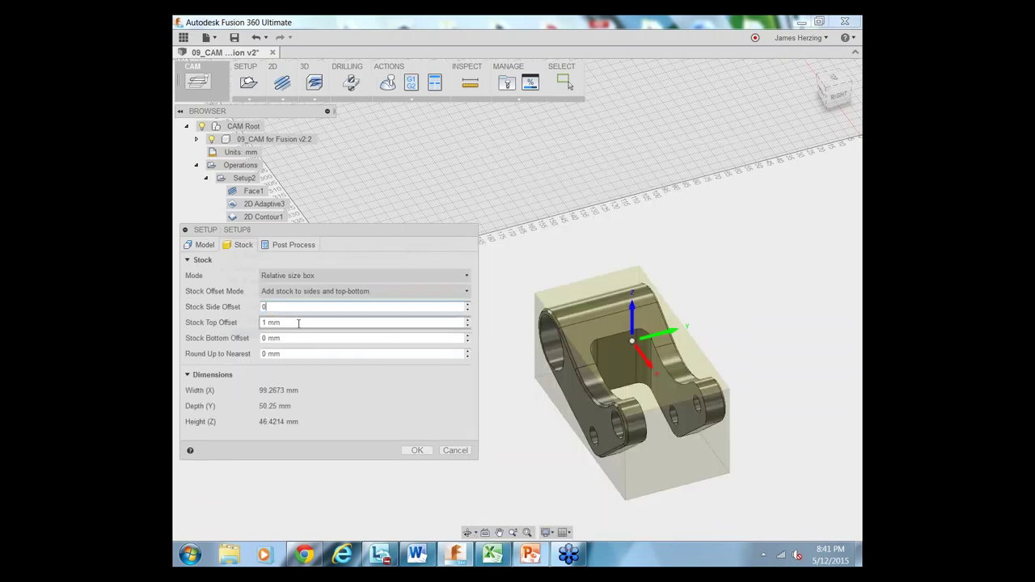
left_click(299, 324)
type("0")
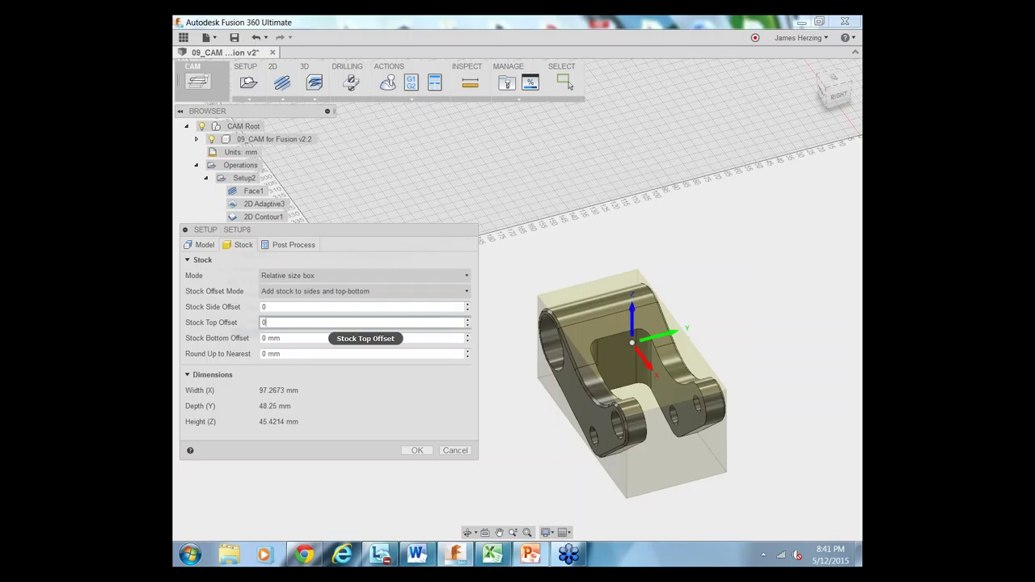
left_click(418, 451)
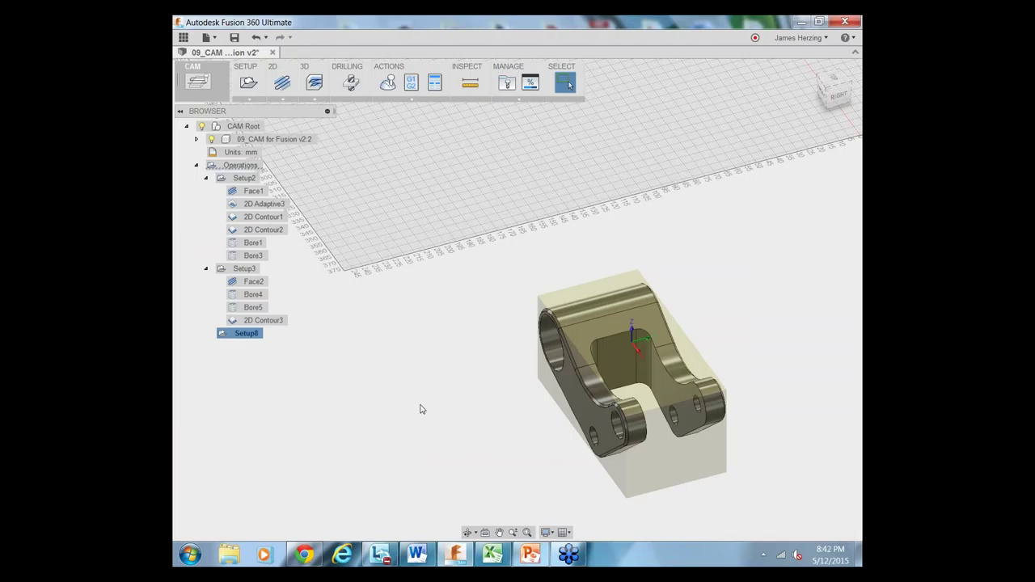
Start a 2D Pocket operation in the new setup using the #4 Ø1/4" flat mill.
left_click(287, 100)
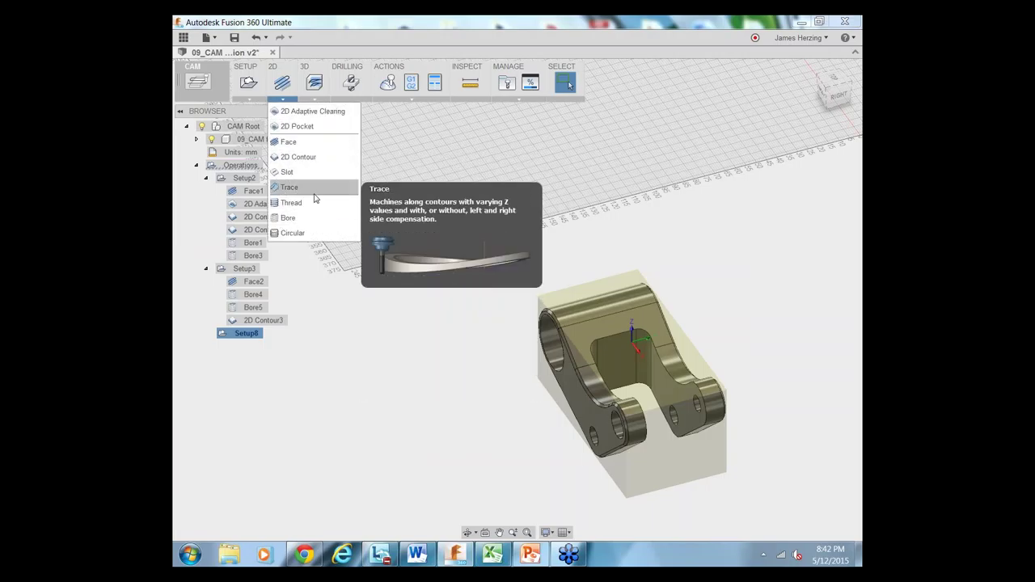
left_click(301, 127)
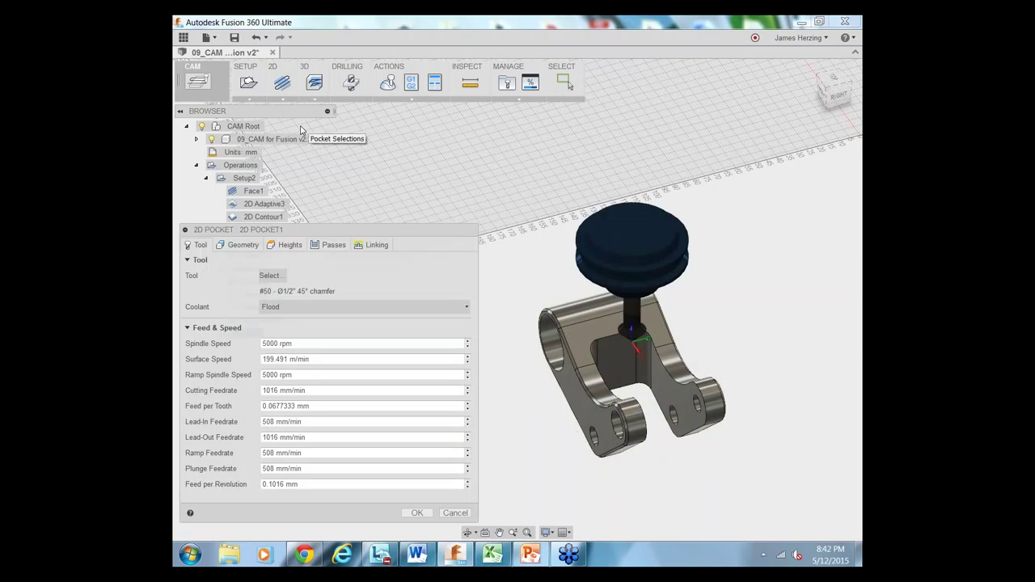
left_click(272, 276)
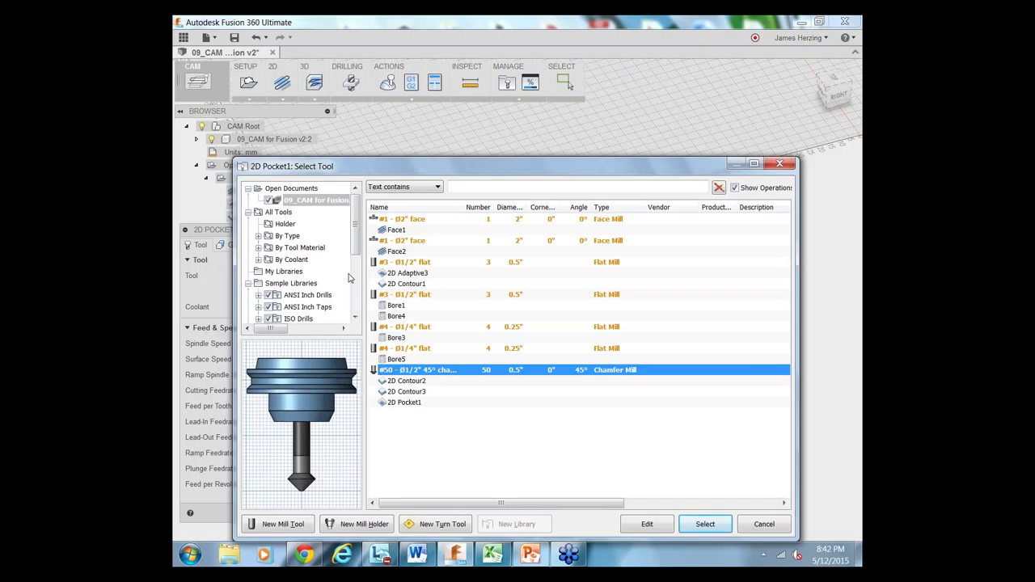
left_click(418, 328)
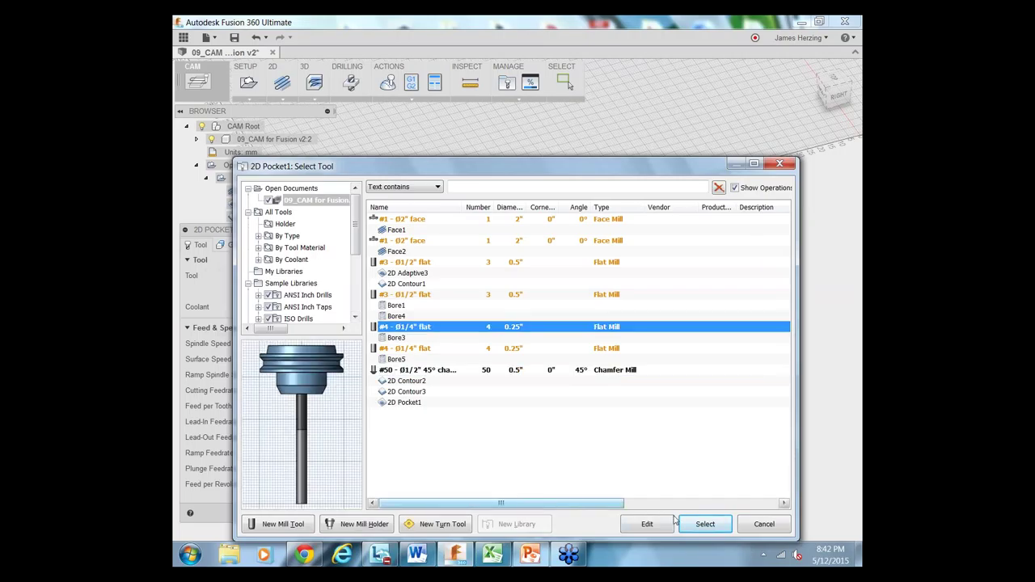
left_click(707, 525)
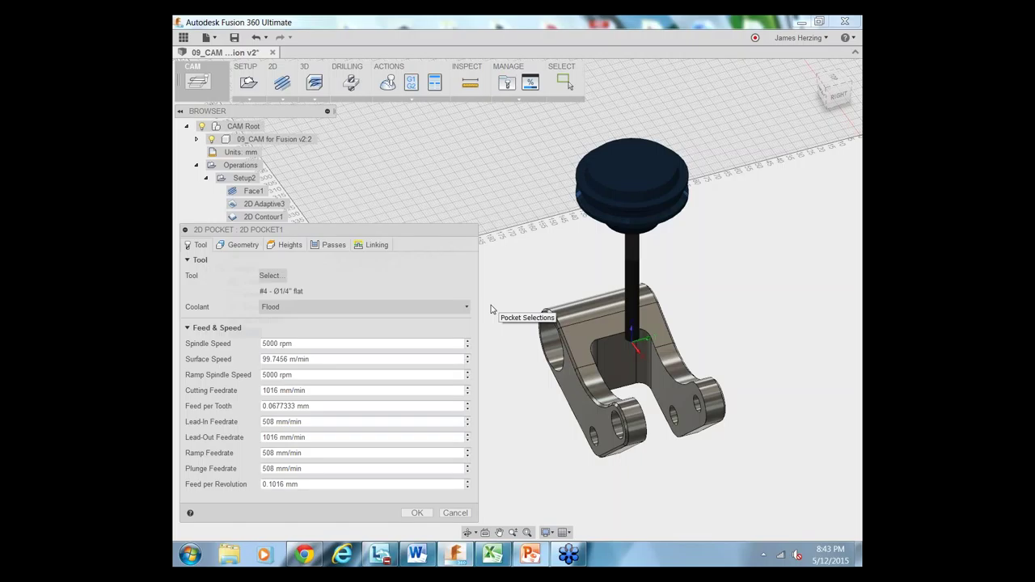
Select the slot's upper rim edges along both arms as an open contour for the pocket geometry.
left_click(240, 246)
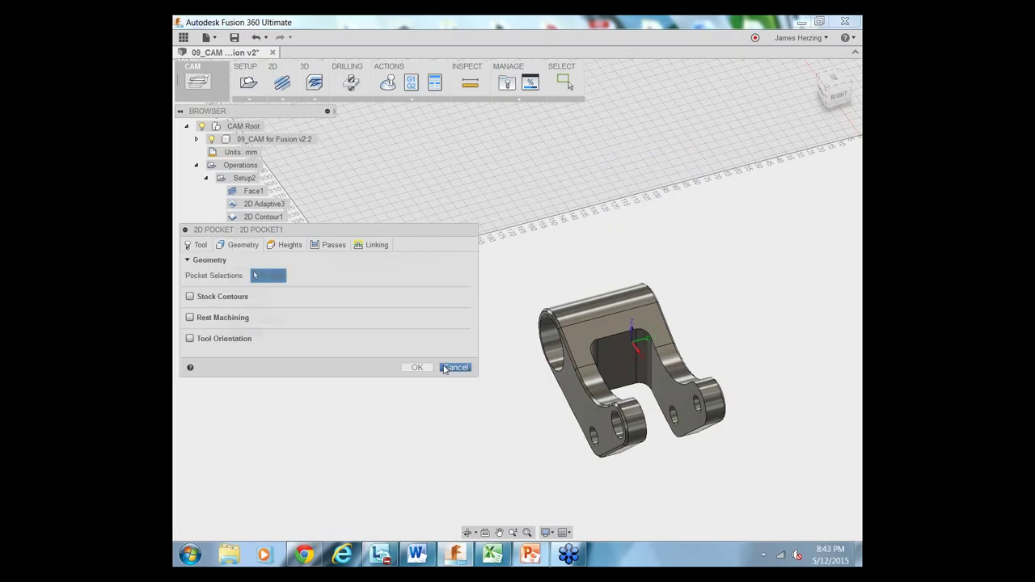
left_click(614, 339)
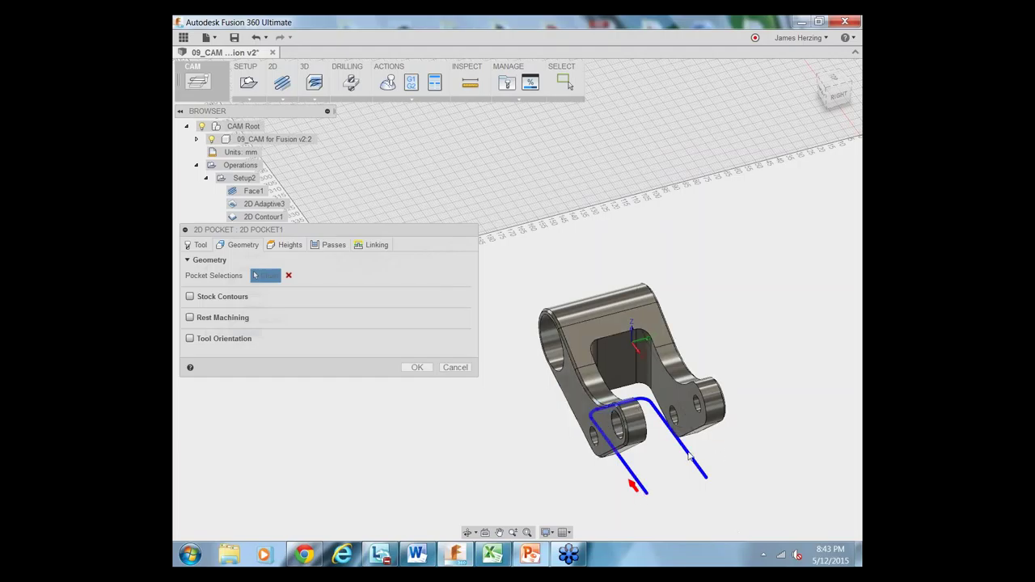
left_click(645, 495)
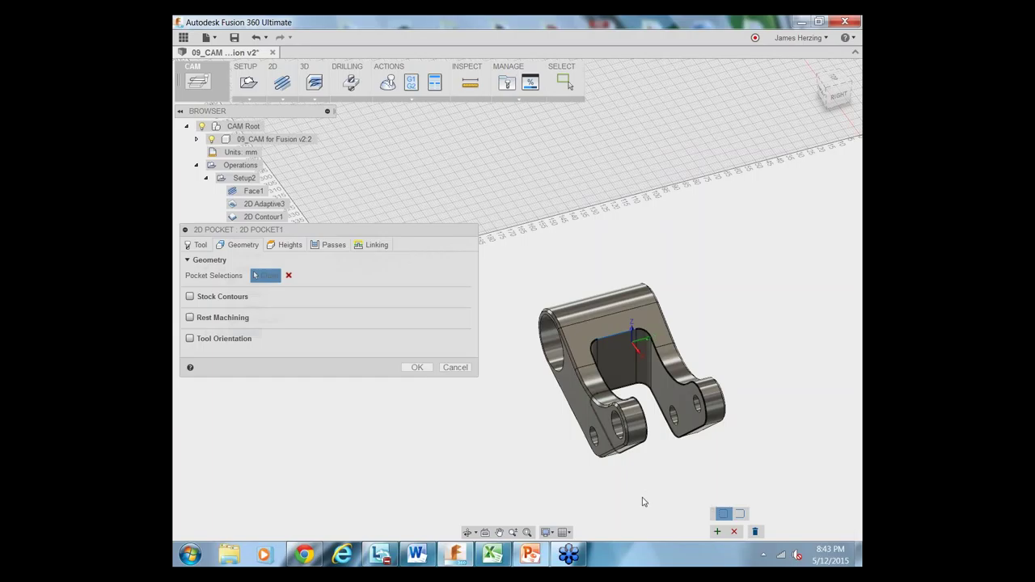
left_click(740, 517)
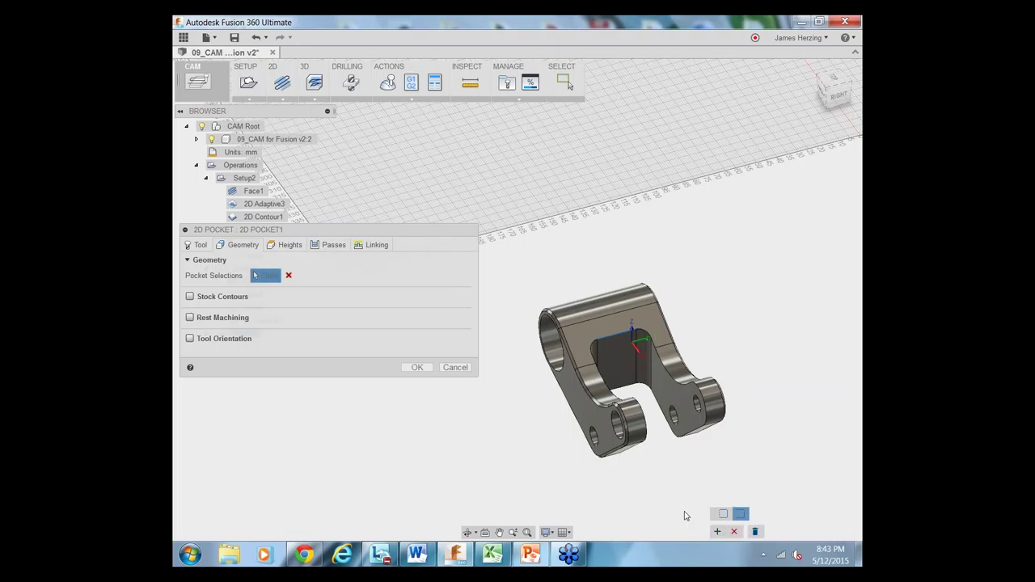
scroll(598, 345, "up", 5)
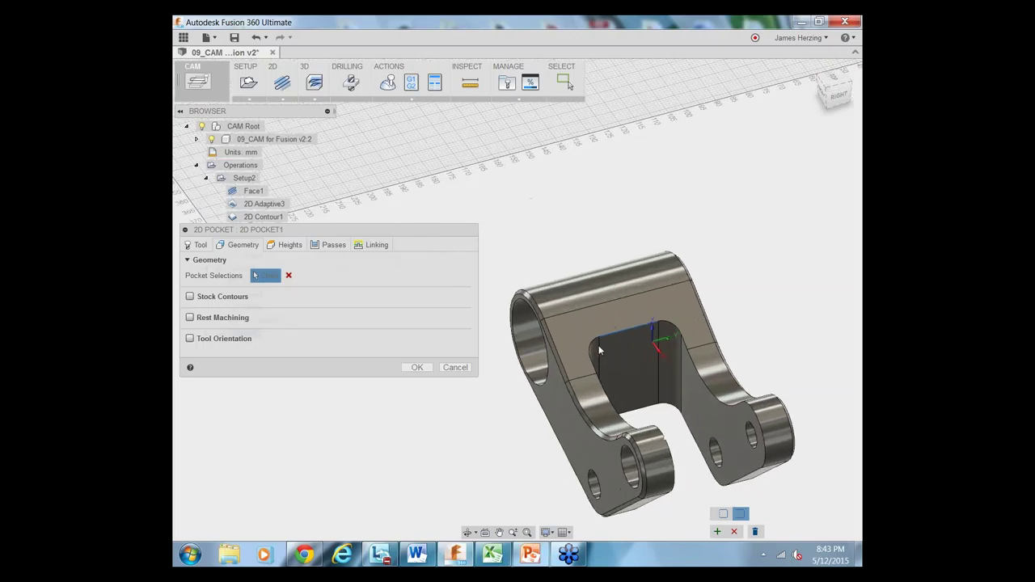
left_click(592, 378)
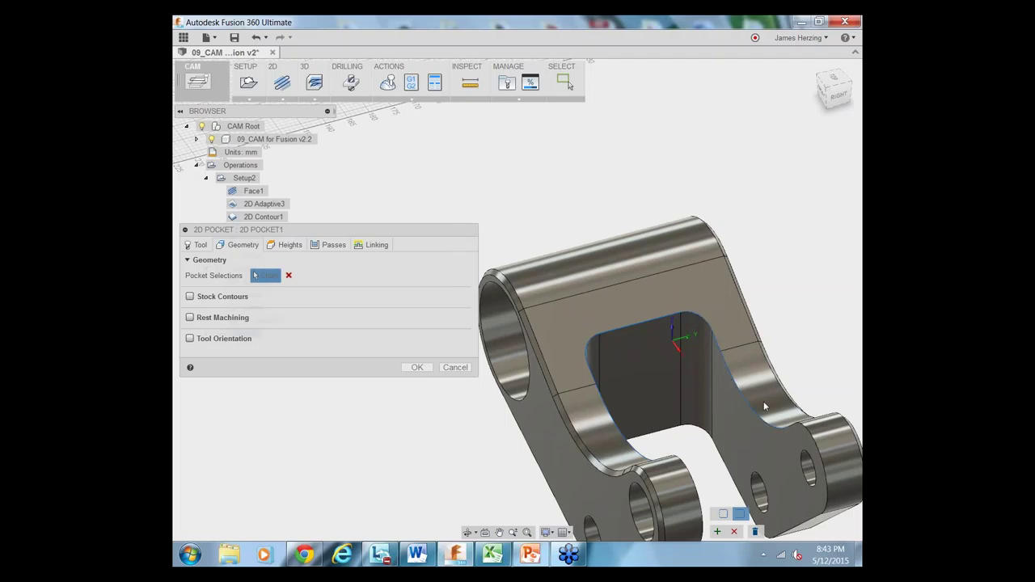
left_click(792, 428)
Examine the selected rim contour along the slot's arms and discard the 2D Pocket operation.
left_click(468, 531)
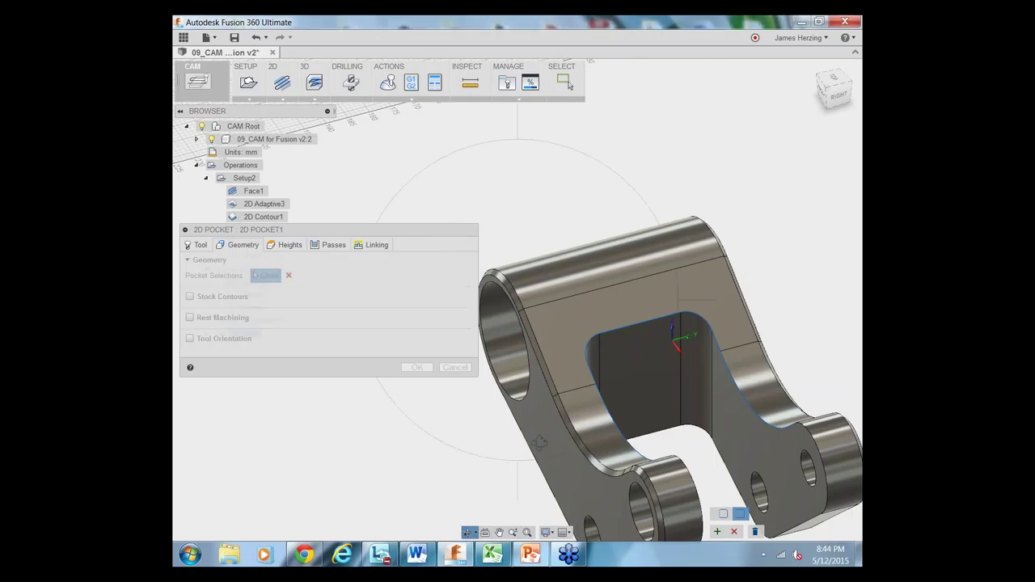
left_click_drag(539, 445, 711, 310)
key("Escape")
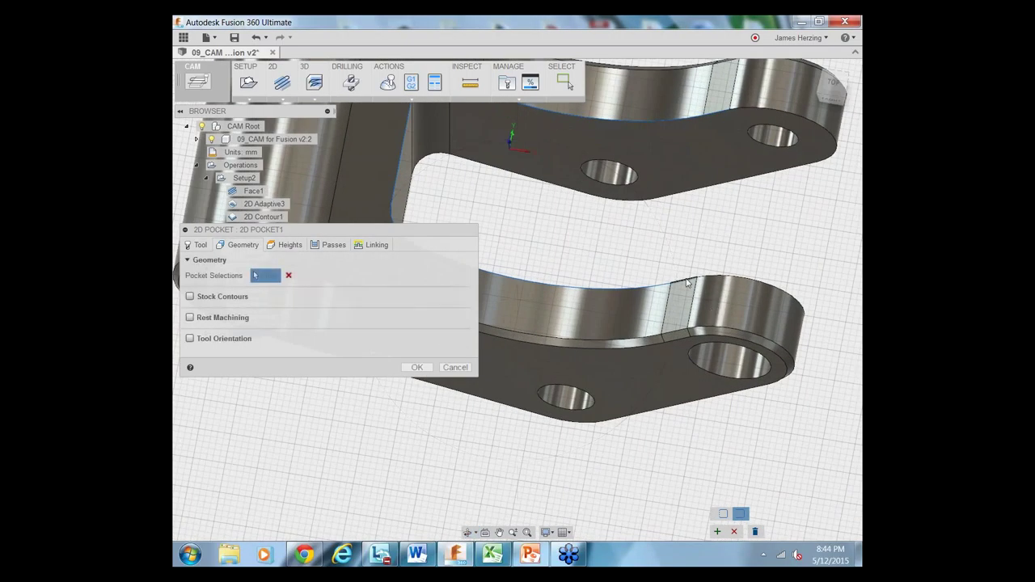
scroll(625, 381, "down", 2)
scroll(624, 386, "down", 2)
scroll(557, 417, "down", 2)
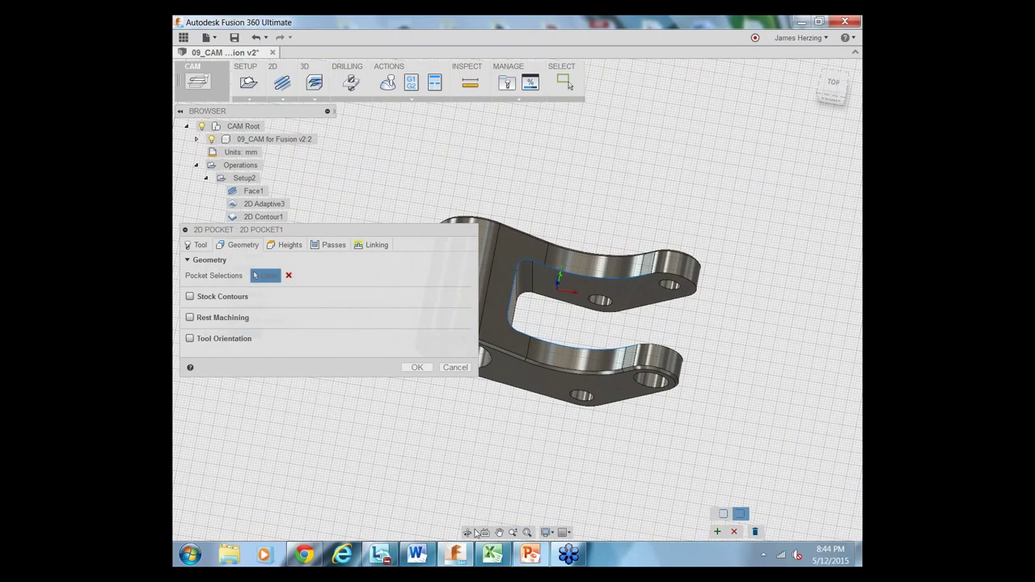
left_click(469, 531)
left_click_drag(525, 424, 618, 429)
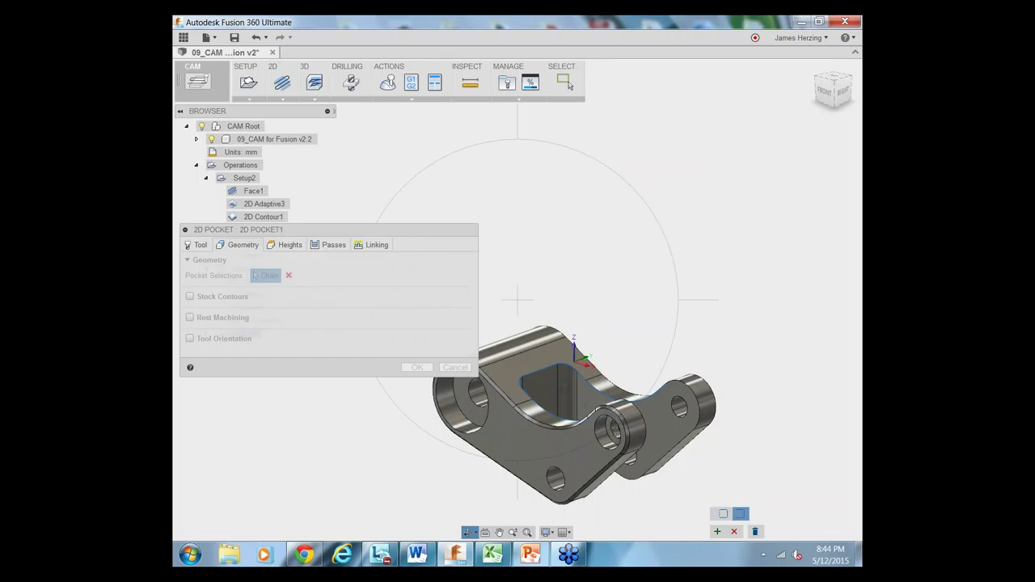
left_click_drag(598, 344, 598, 356)
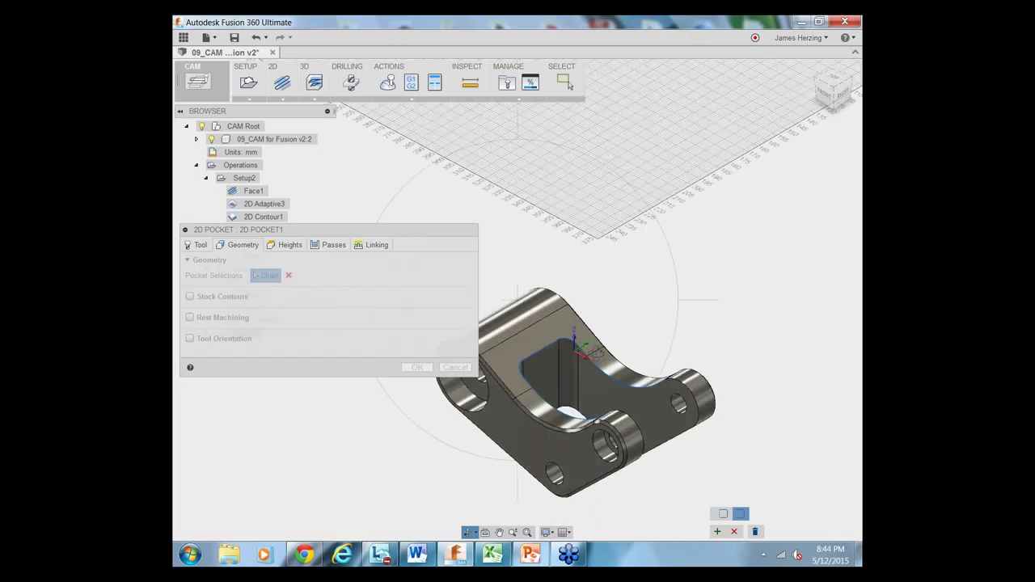
key("Escape")
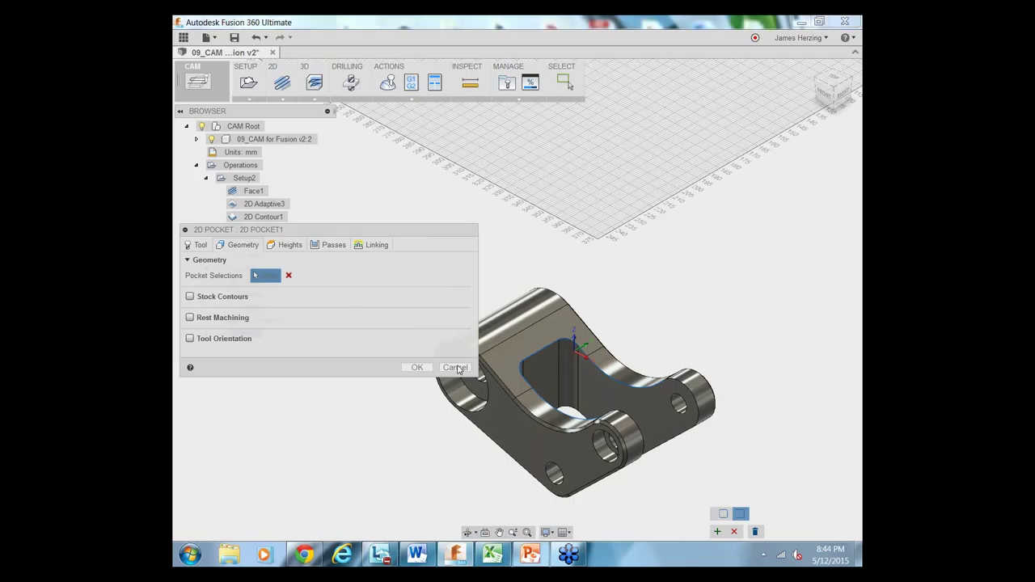
left_click(455, 368)
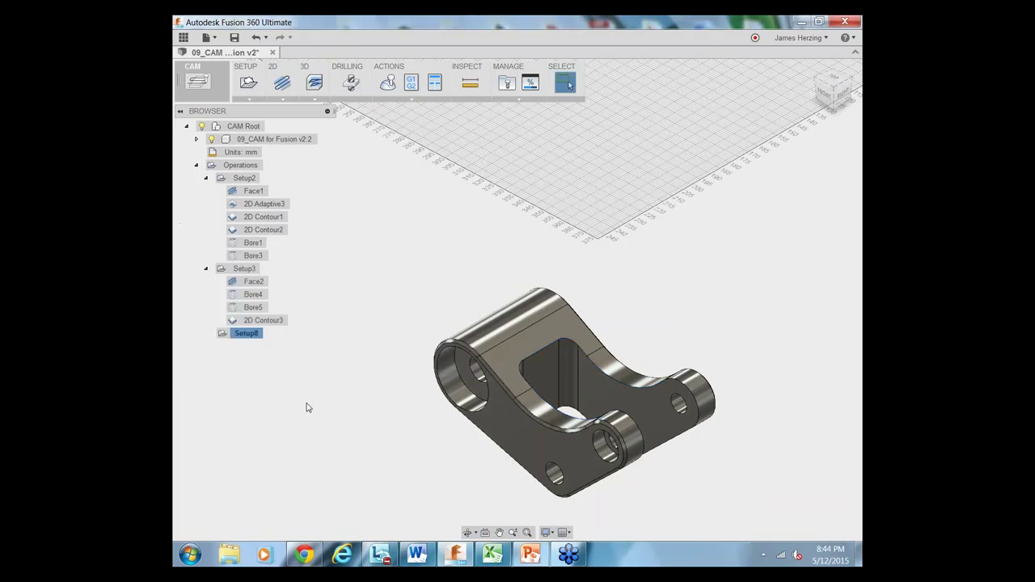
Start a new 2D Pocket operation in Setup8 using the #4 Ø1/4" flat mill.
left_click(283, 100)
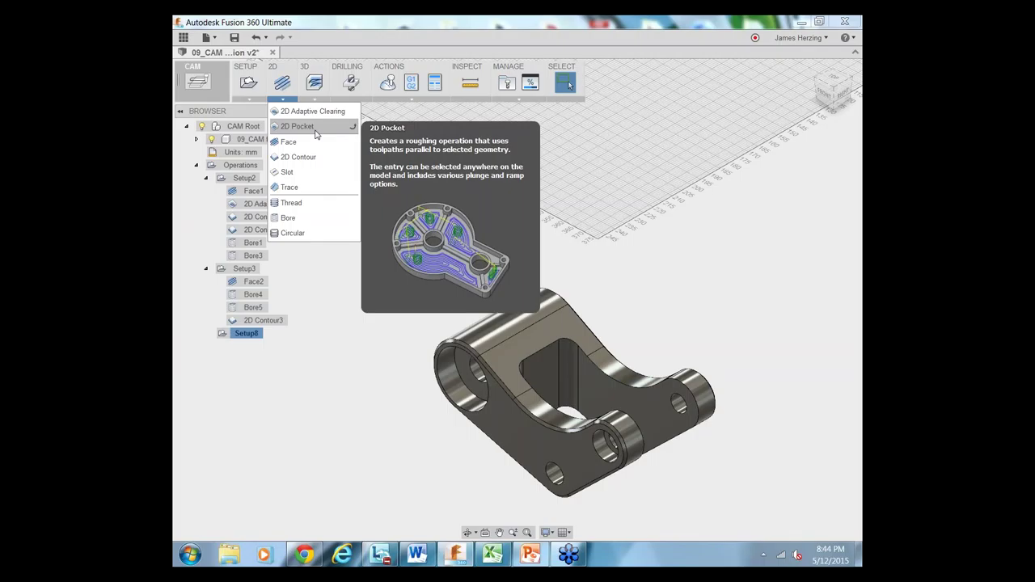
left_click(315, 127)
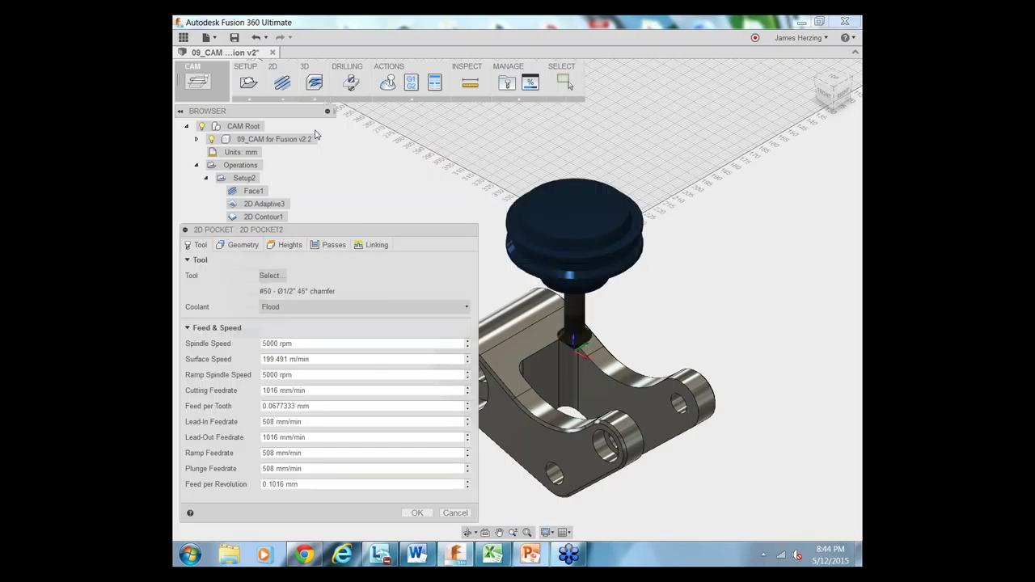
left_click(272, 276)
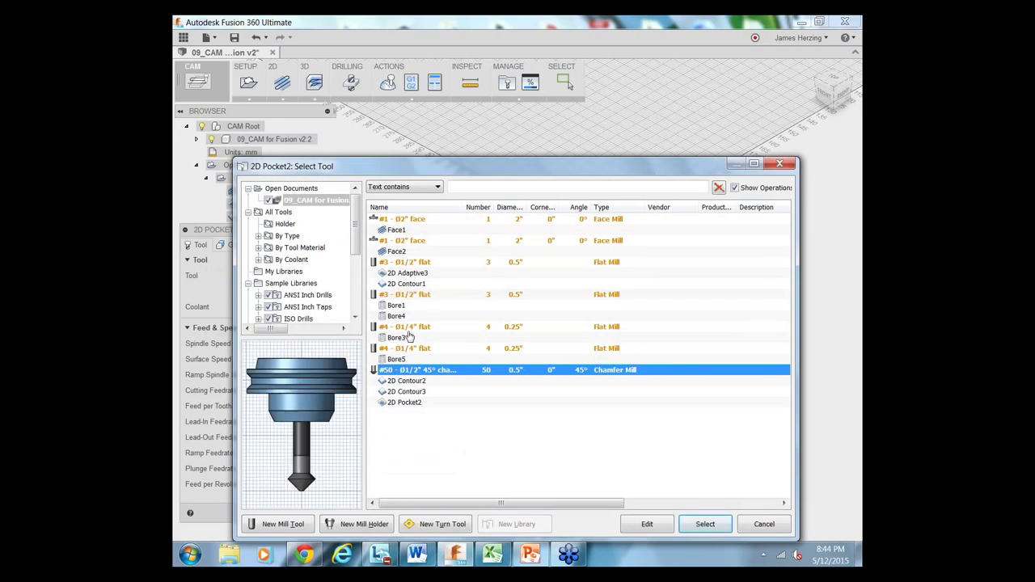
left_click(410, 328)
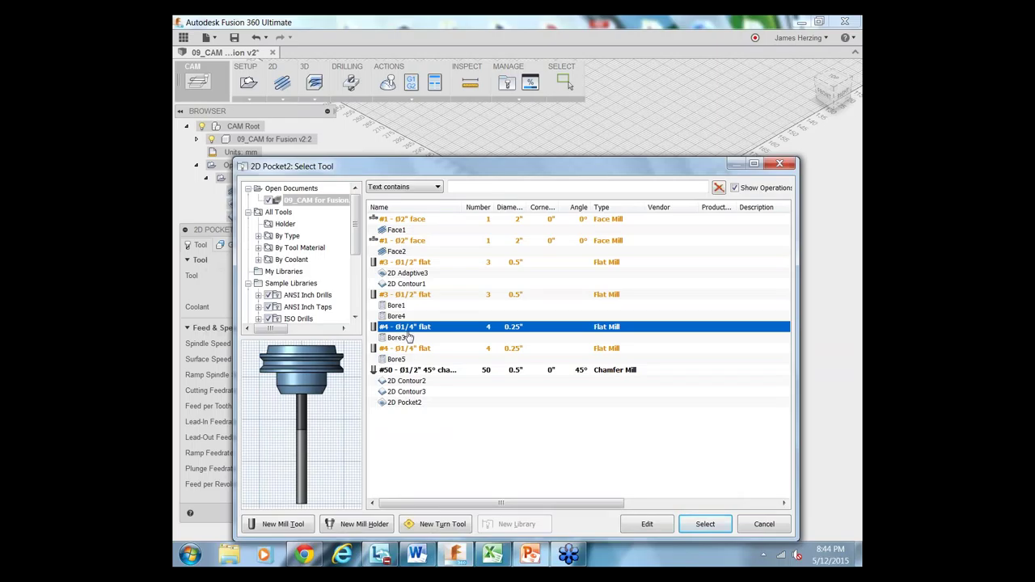
left_click(704, 524)
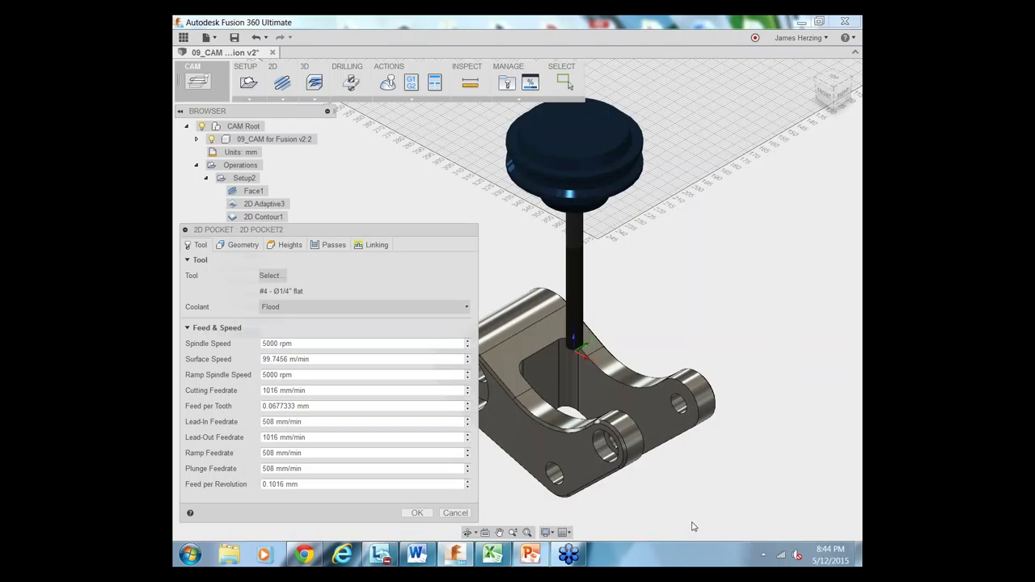
Try an open contour along the slot's upper rim edges as the pocket geometry and discard the operation.
left_click(242, 244)
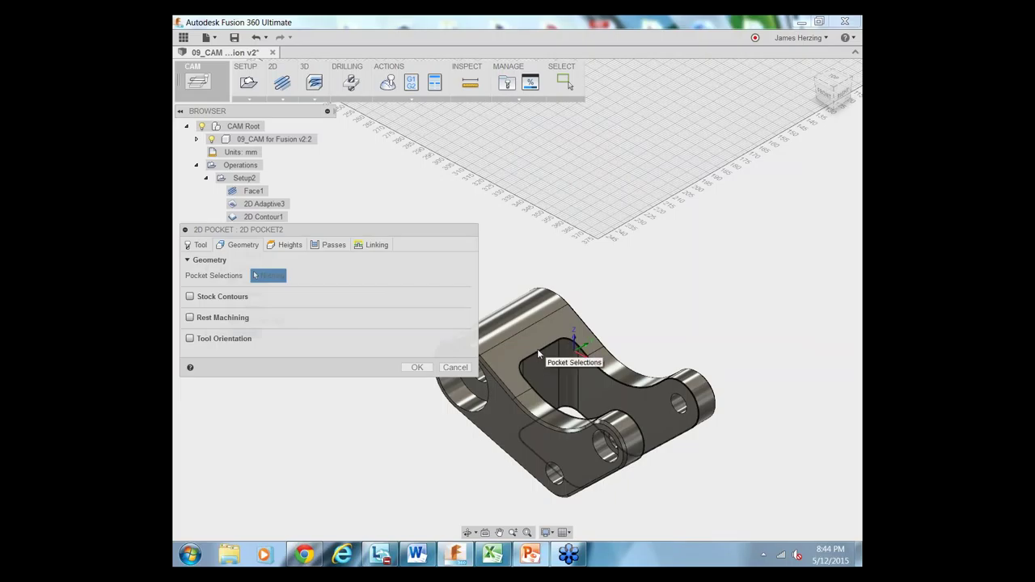
left_click(537, 349)
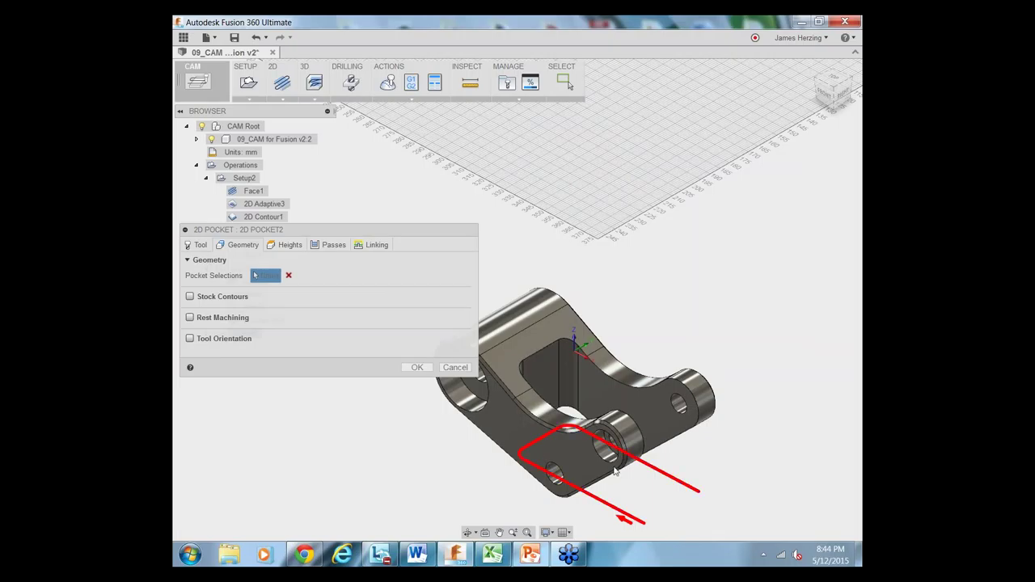
left_click(676, 483)
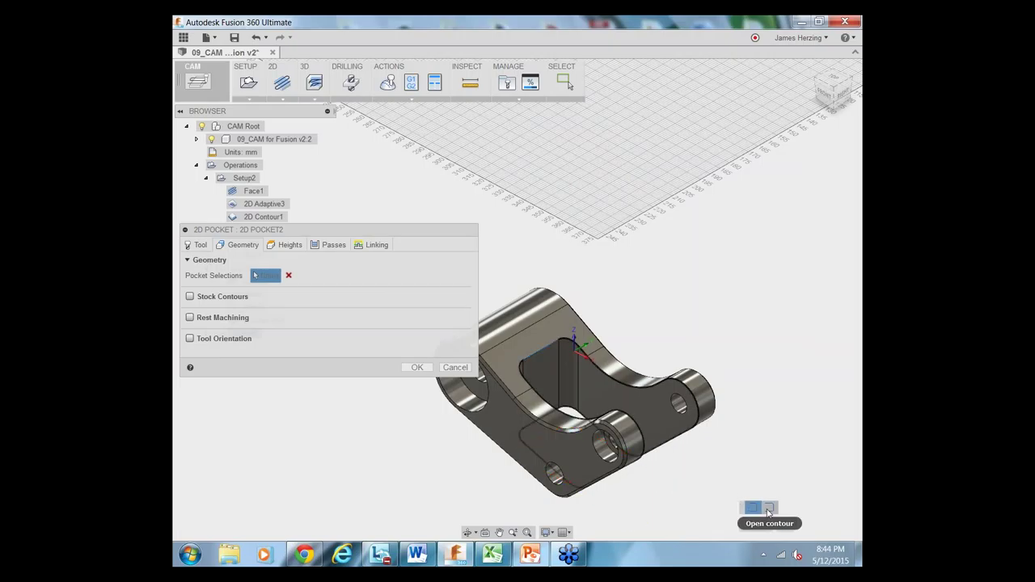
left_click(768, 508)
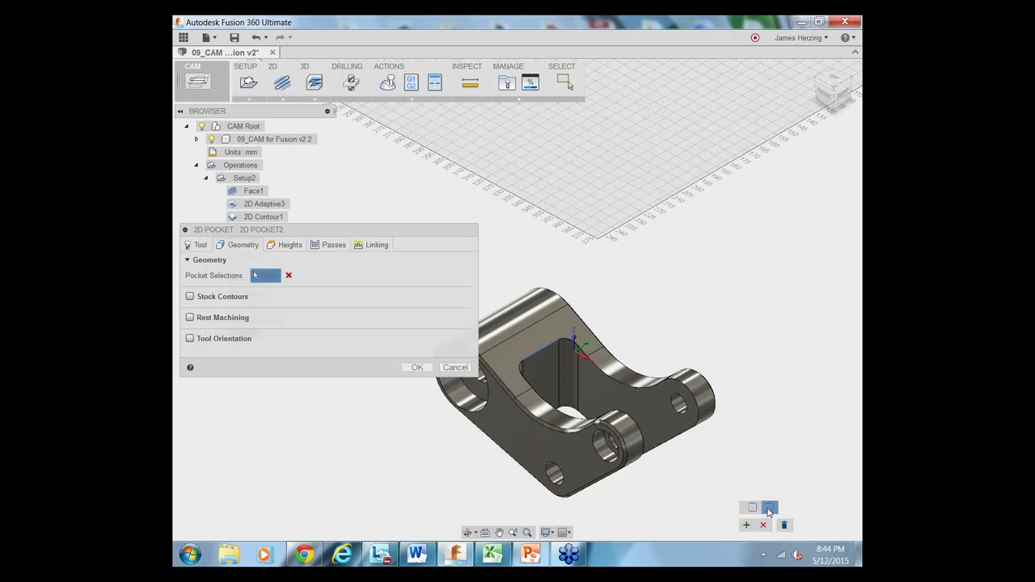
scroll(551, 359, "up", 2)
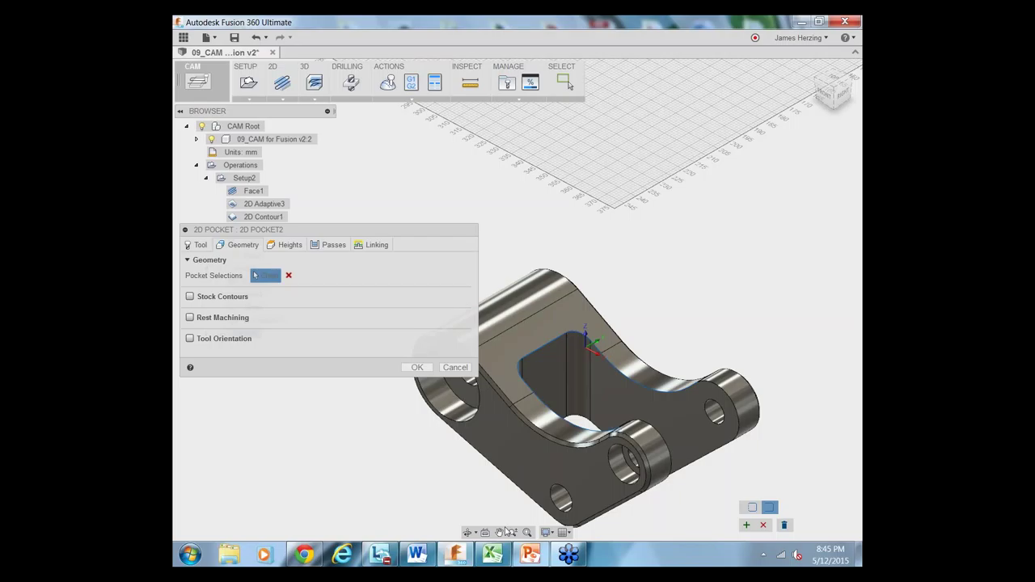
left_click(467, 532)
left_click_drag(565, 323, 598, 437)
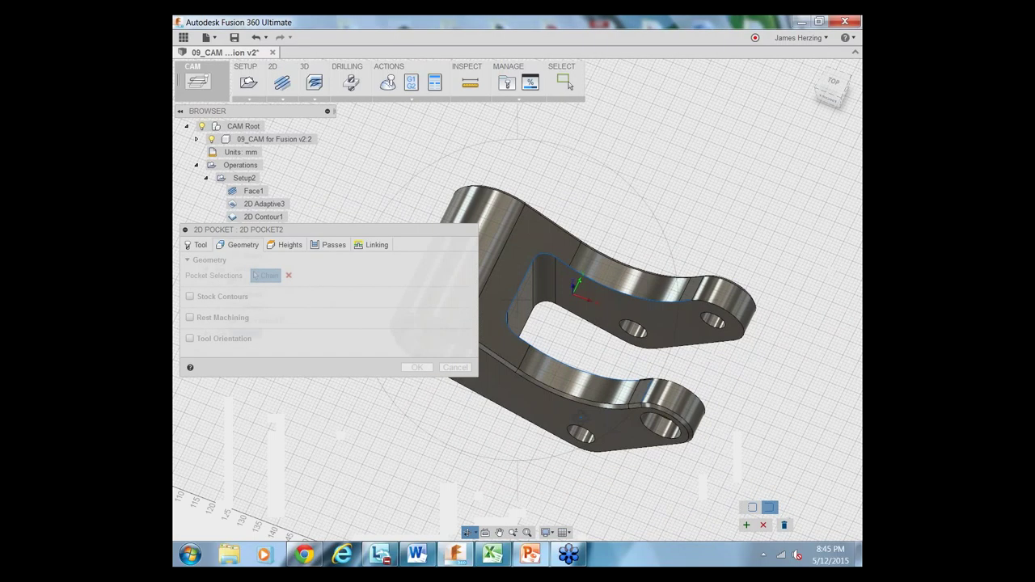
key("Escape")
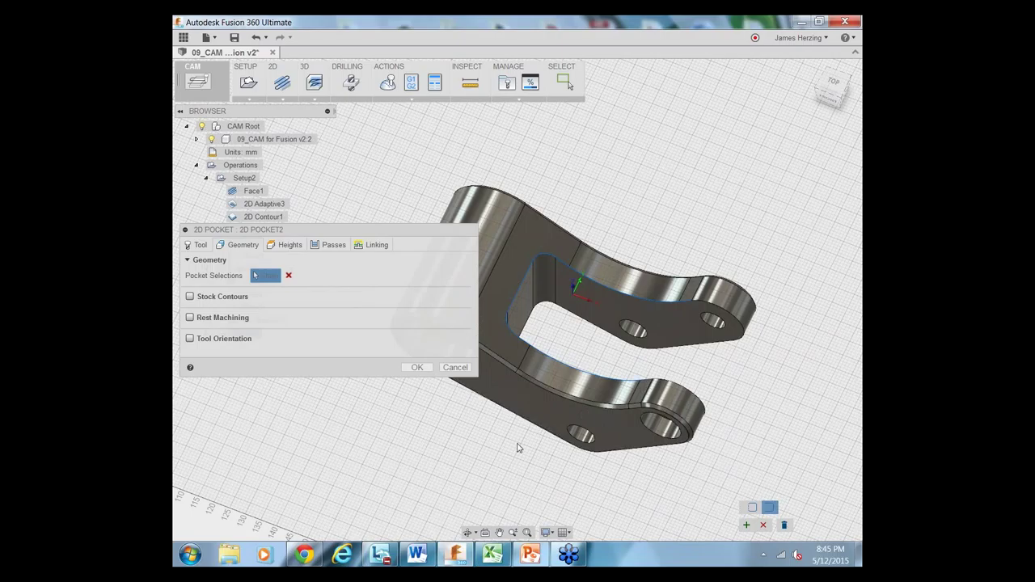
scroll(692, 319, "up", 2)
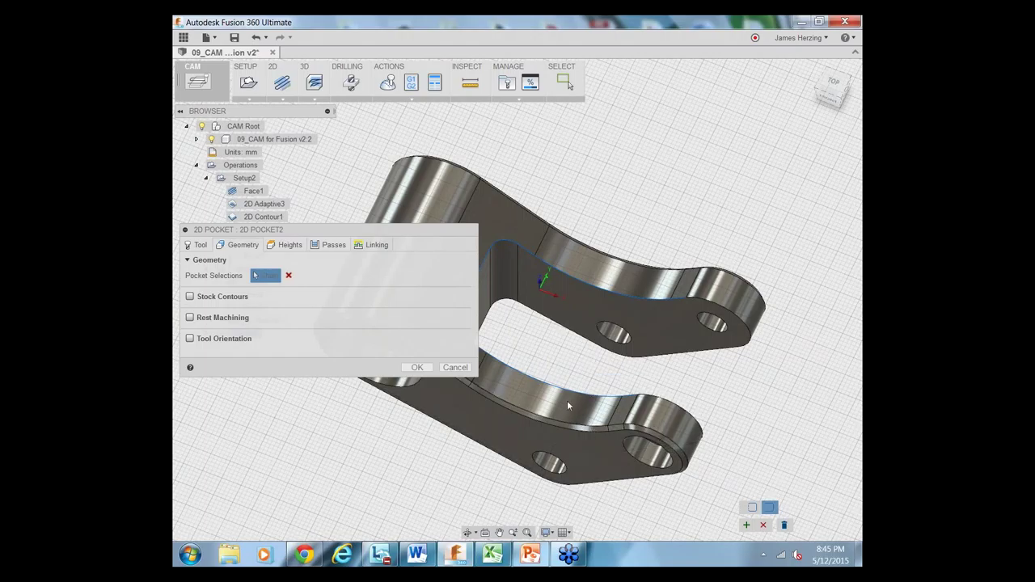
left_click(432, 368)
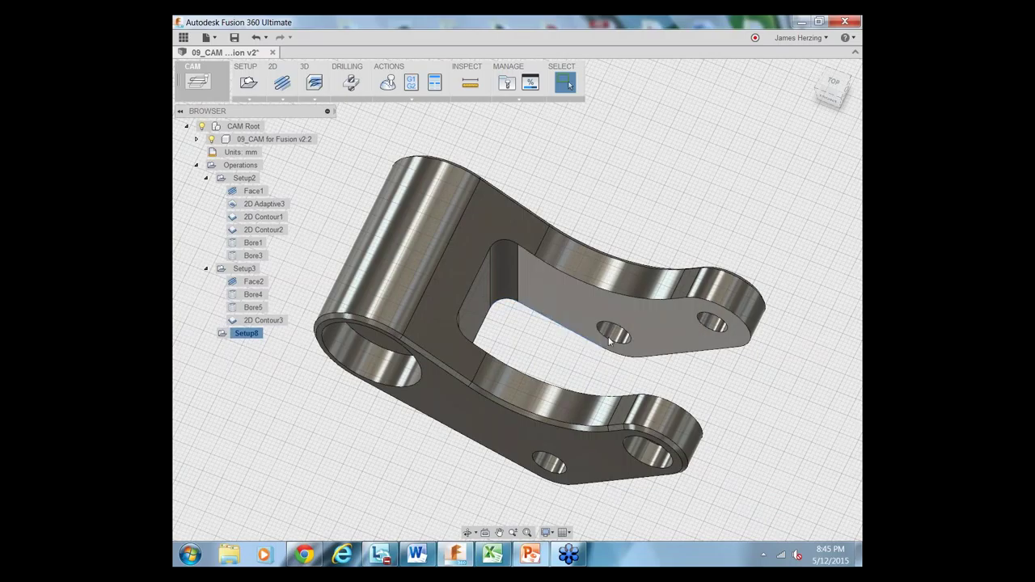
Create another 2D Pocket operation in Setup8 and assign the #4 Ø1/4" flat mill.
left_click(282, 99)
left_click(312, 131)
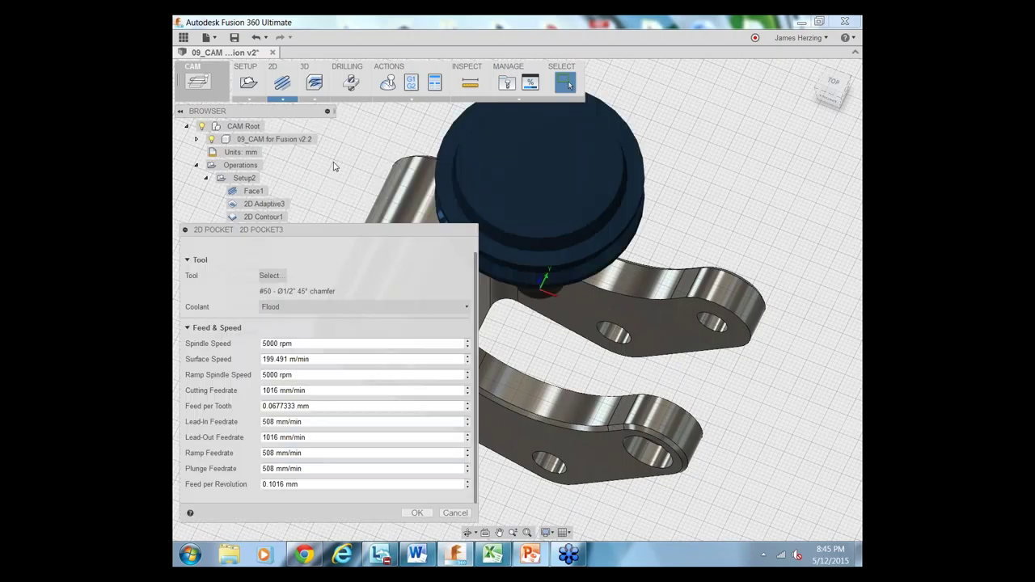
left_click(269, 276)
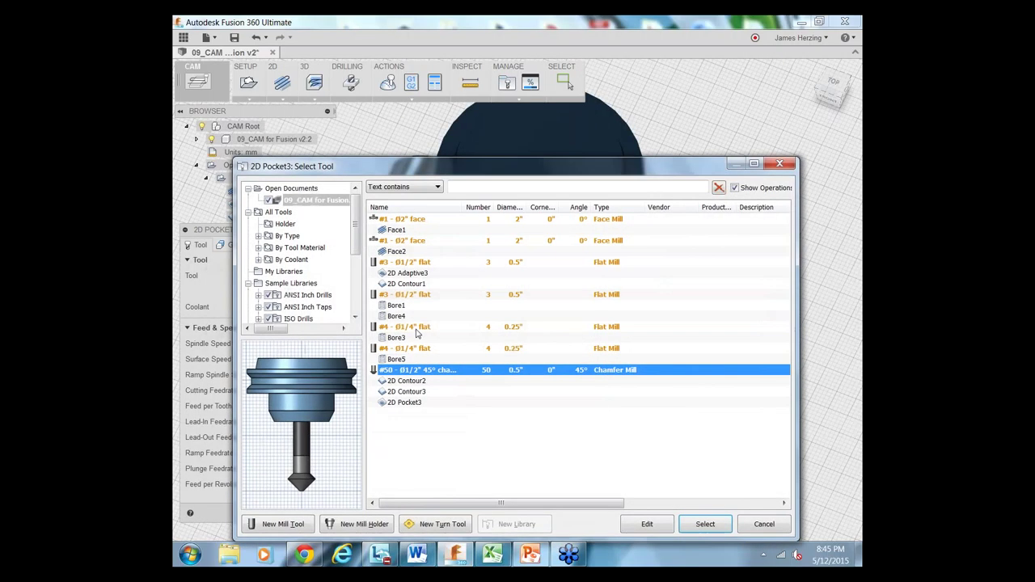
left_click(404, 326)
left_click(702, 524)
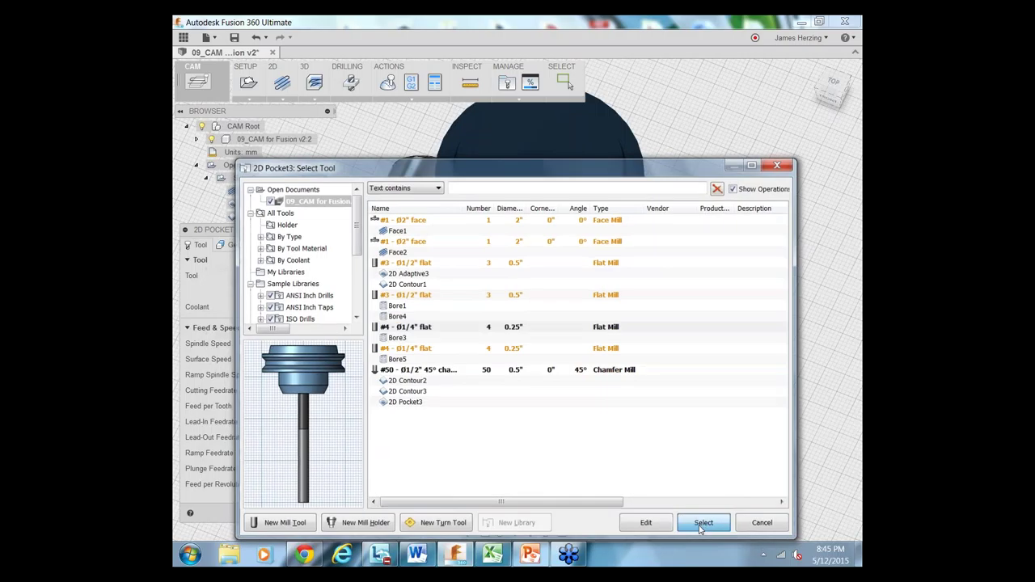
Select the slot's lower inner edges between the arms as an open contour for the pocket geometry.
left_click(242, 245)
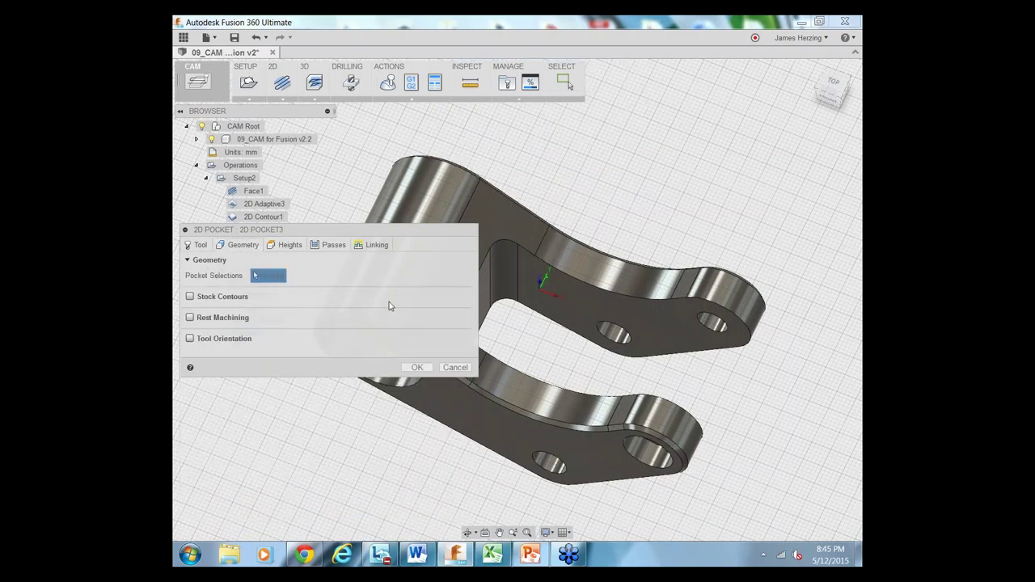
left_click(508, 241)
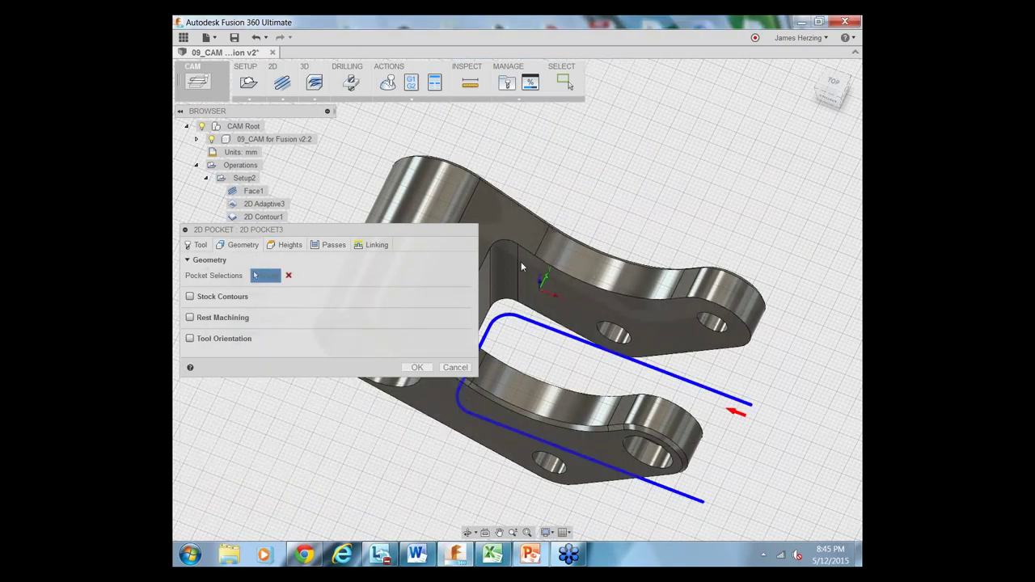
left_click(722, 396)
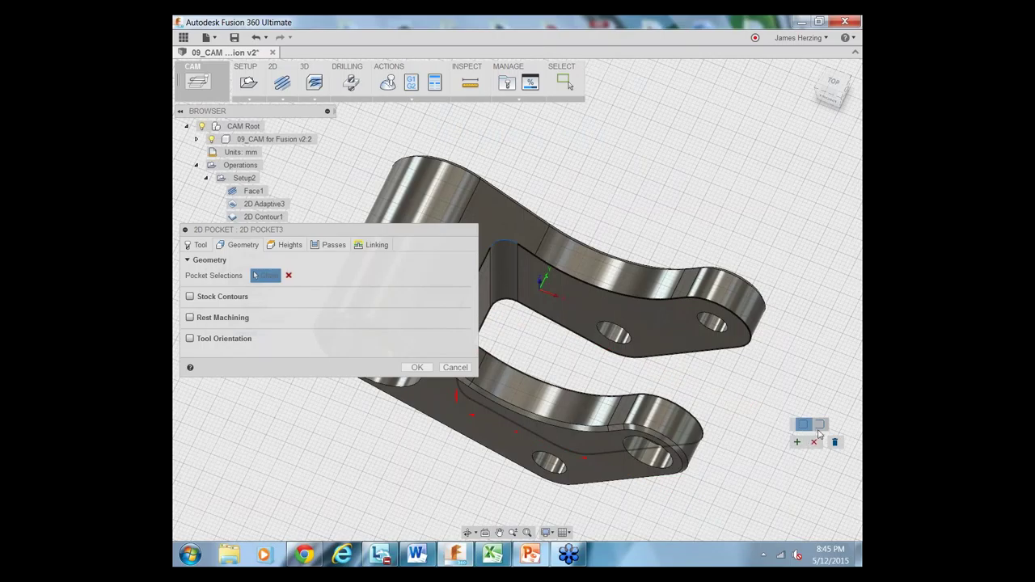
left_click(818, 426)
scroll(647, 485, "down", 3)
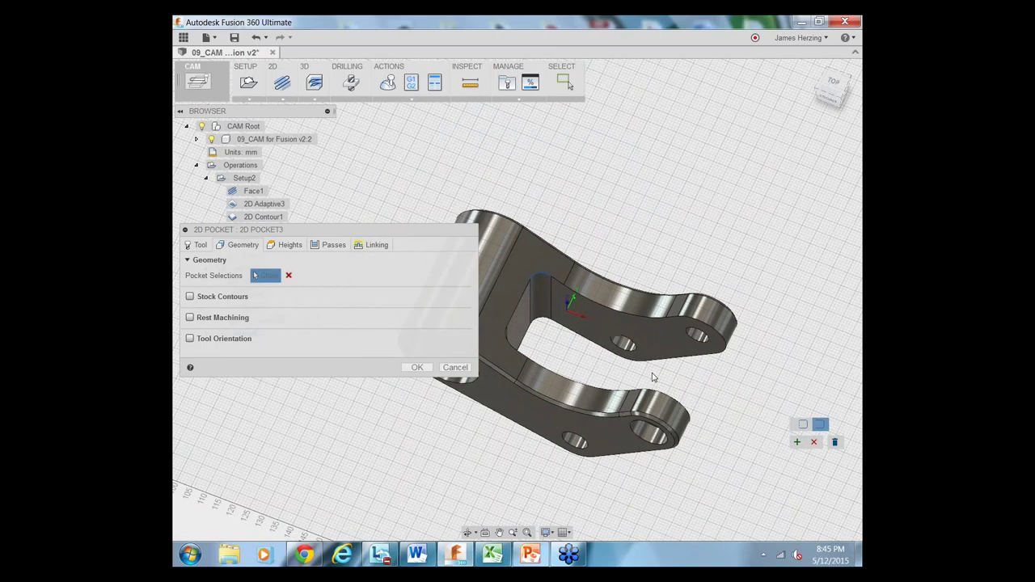
left_click(469, 533)
left_click_drag(477, 420, 564, 414)
key("Escape")
scroll(570, 414, "up", 3)
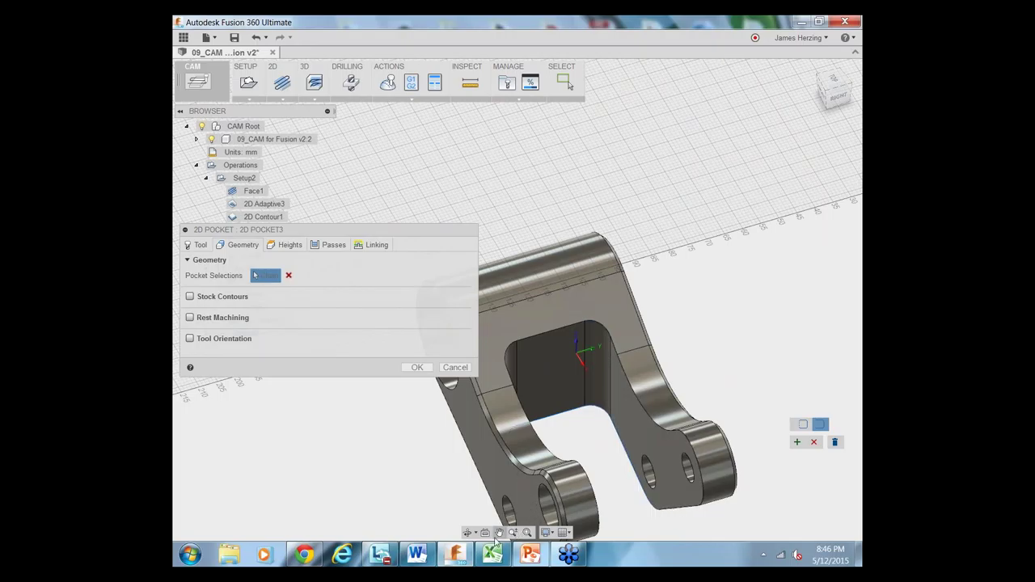
Extend the open pocket contour along both arms' lower inner edges and sloped end edges, and accept the contour.
left_click(467, 532)
left_click_drag(510, 430, 527, 460)
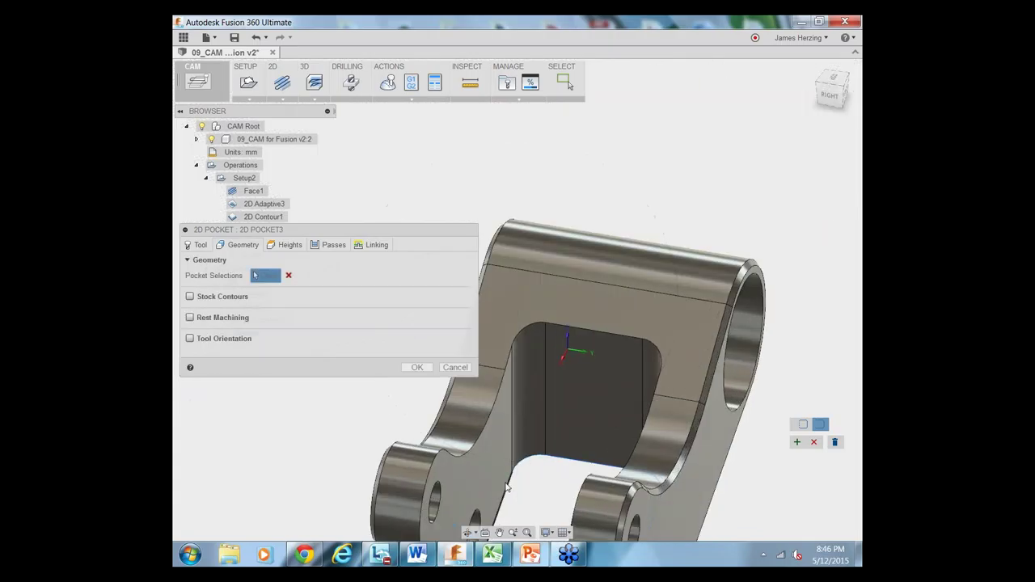
scroll(527, 465, "down", 4)
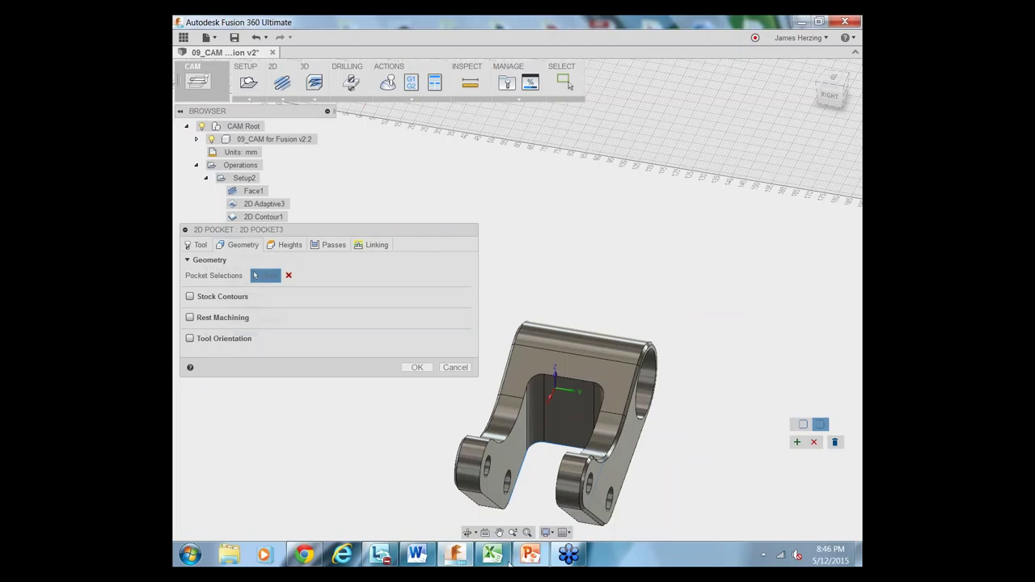
scroll(506, 511, "up", 2)
scroll(506, 511, "up", 1)
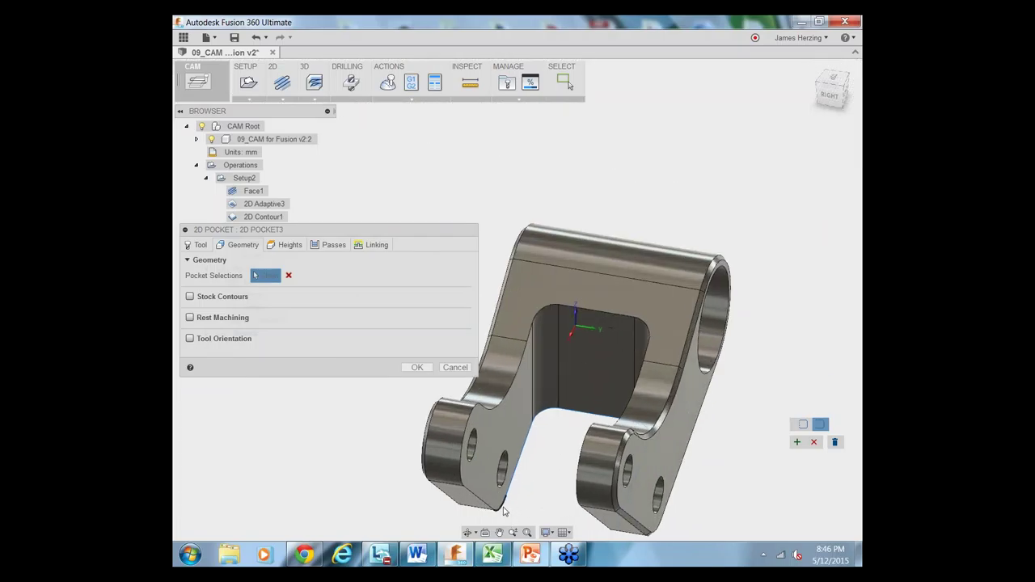
left_click(470, 533)
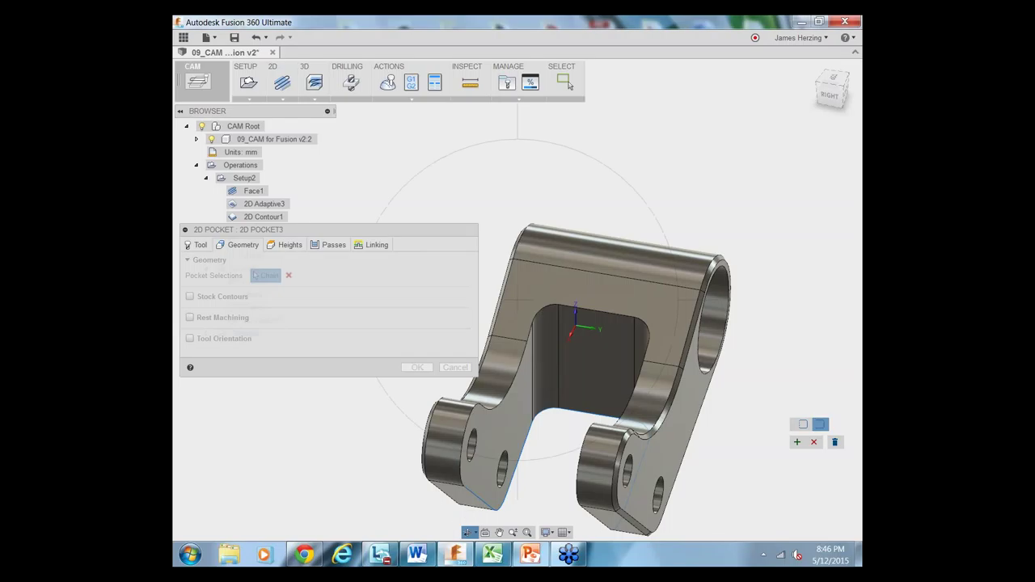
left_click_drag(510, 453, 637, 323)
scroll(637, 322, "up", 2)
key("Escape")
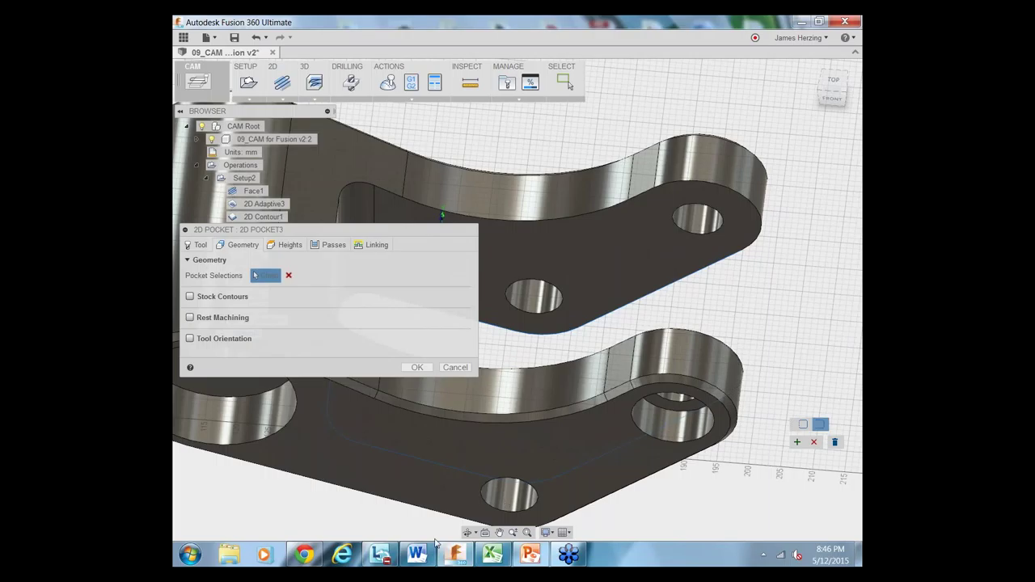
left_click(468, 533)
left_click_drag(481, 459, 480, 272)
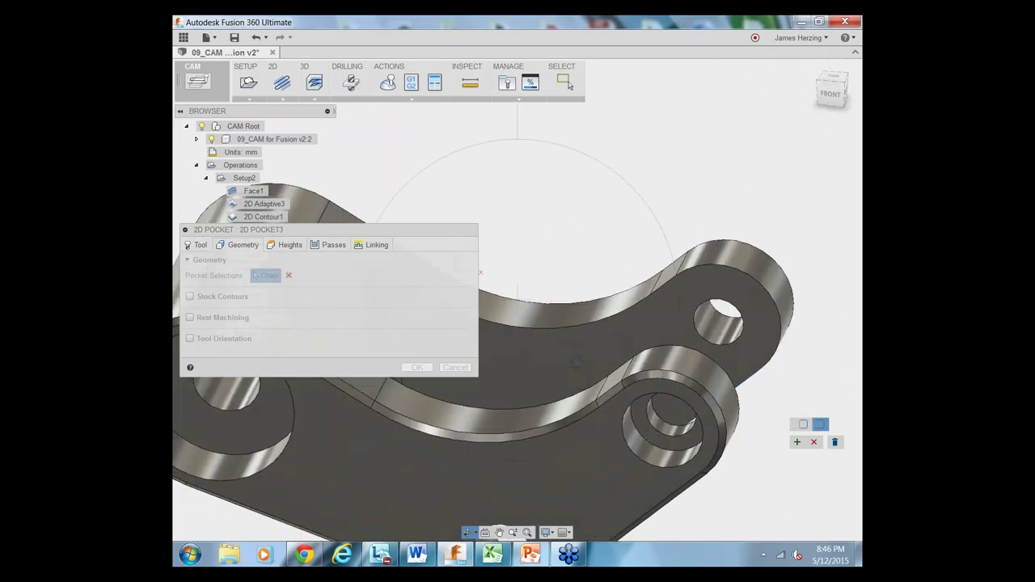
left_click_drag(582, 361, 483, 338)
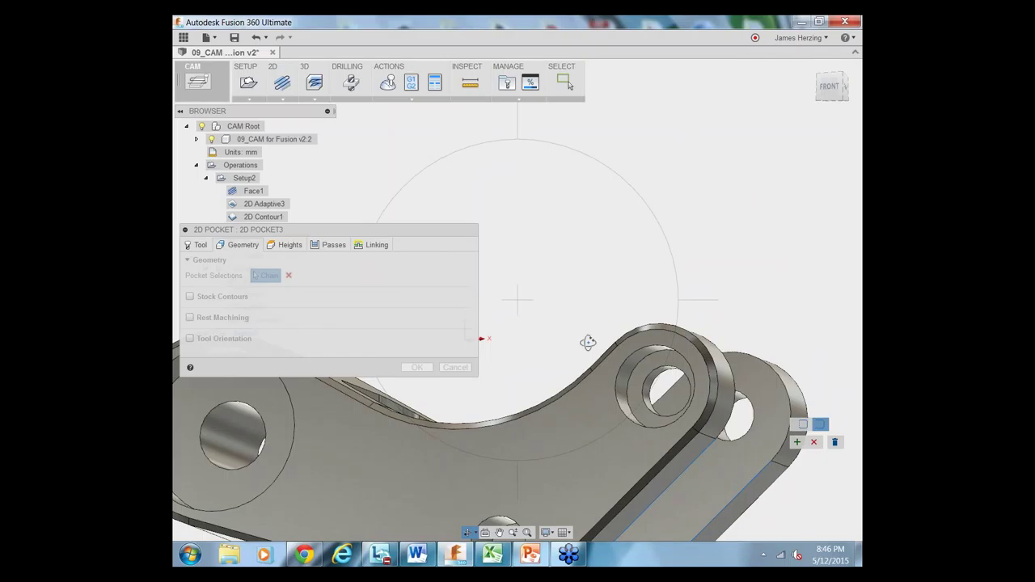
key("Escape")
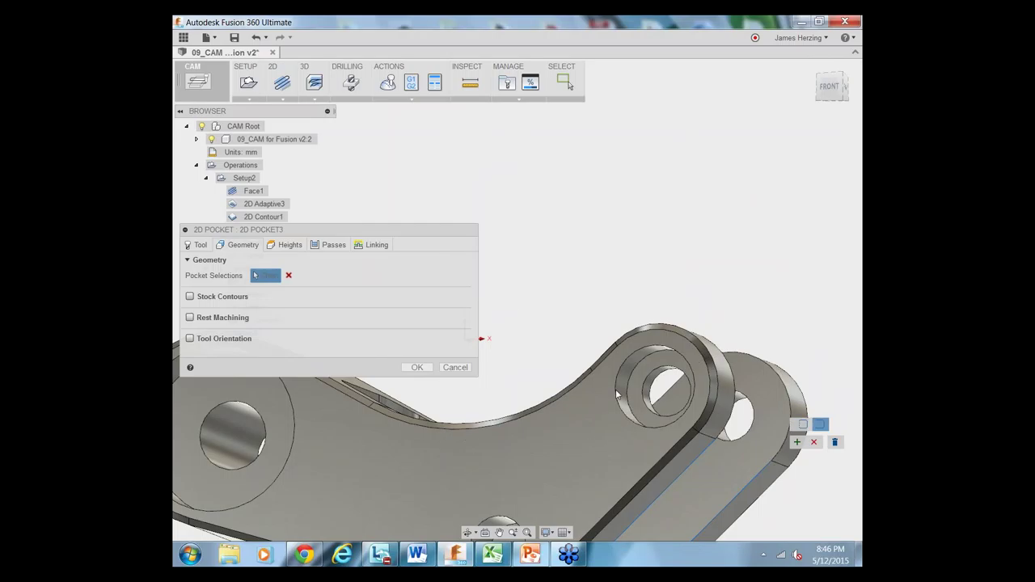
left_click(797, 443)
scroll(597, 492, "down", 5)
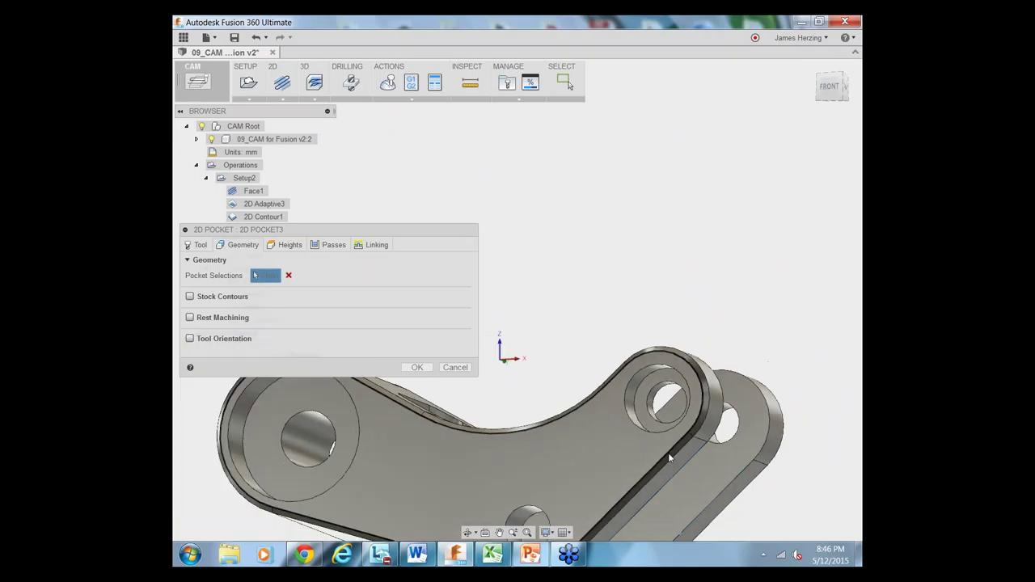
scroll(597, 492, "down", 3)
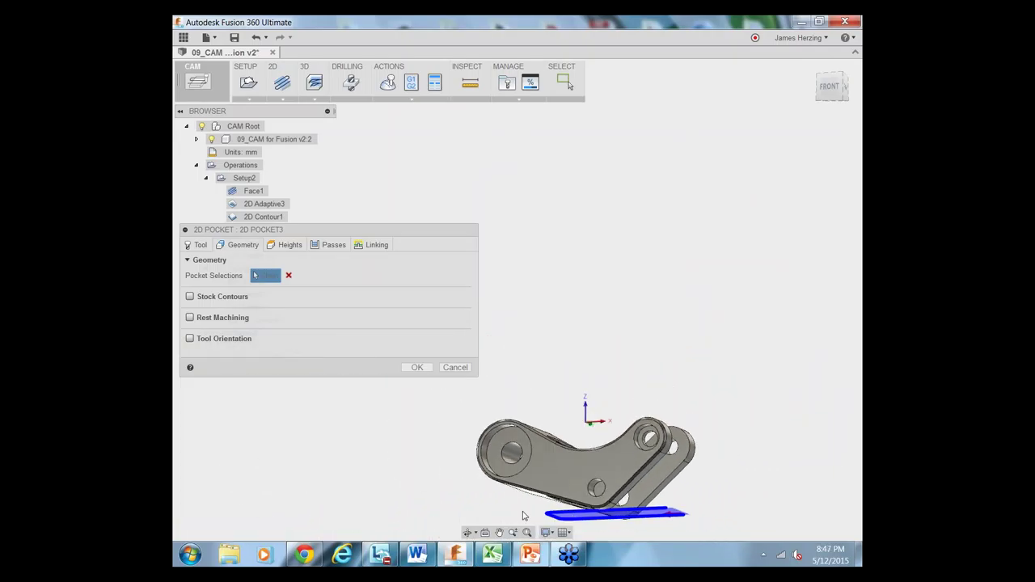
Try flipping the contour's machining side between outside and inside the slot, and discard the 2D Pocket operation.
left_click(467, 532)
left_click_drag(530, 468, 405, 414)
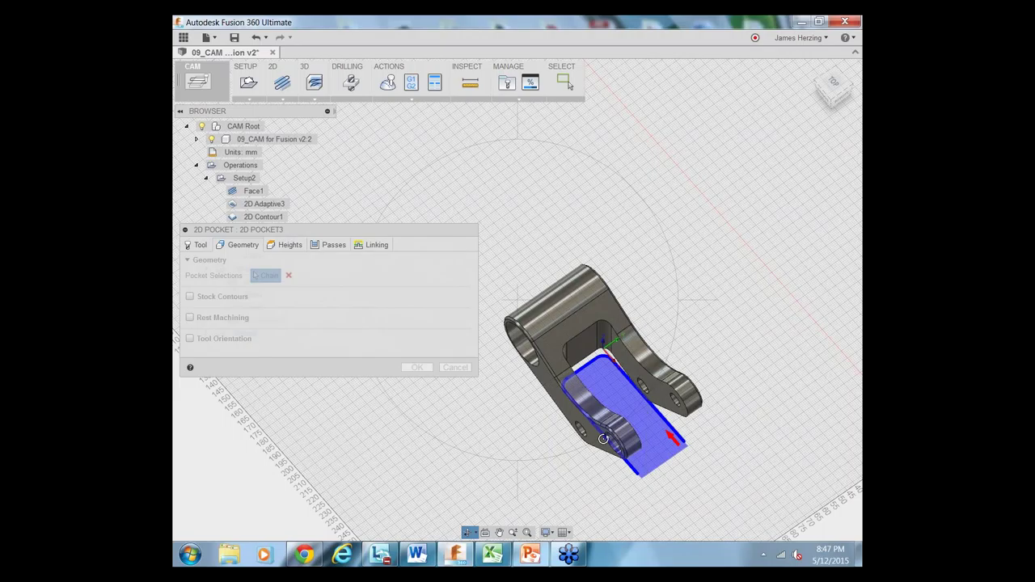
key("Escape")
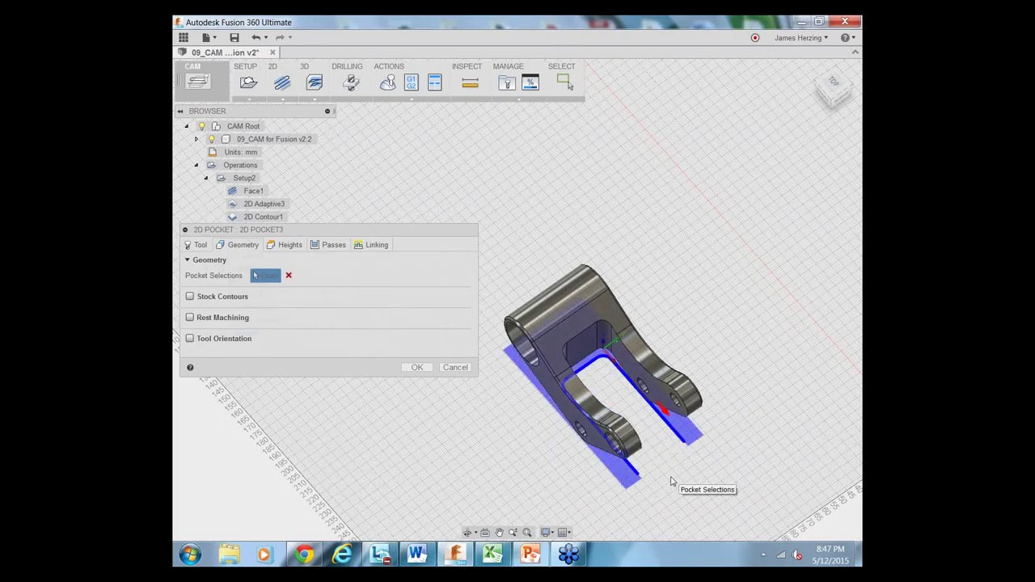
left_click(665, 420)
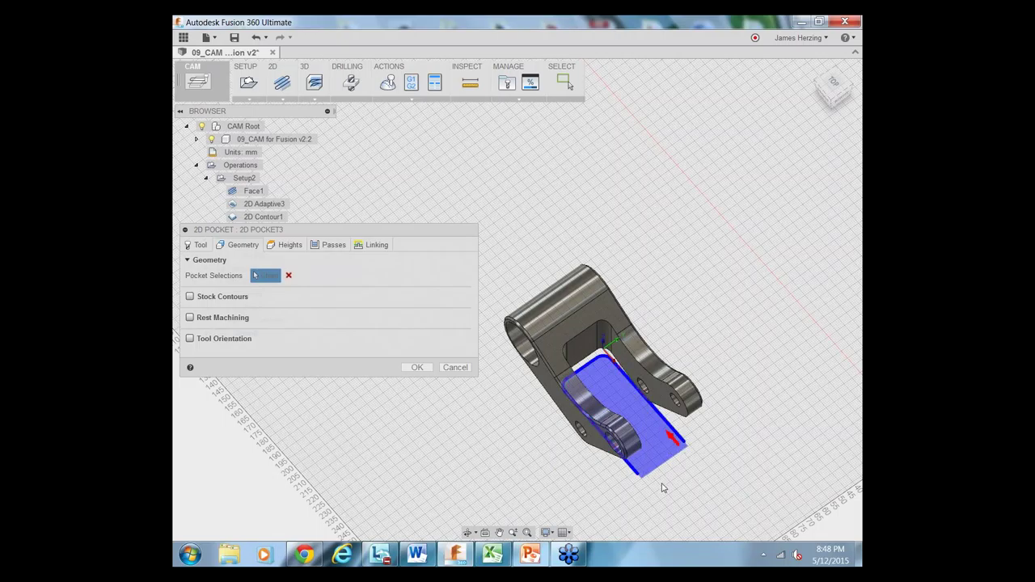
left_click(671, 439)
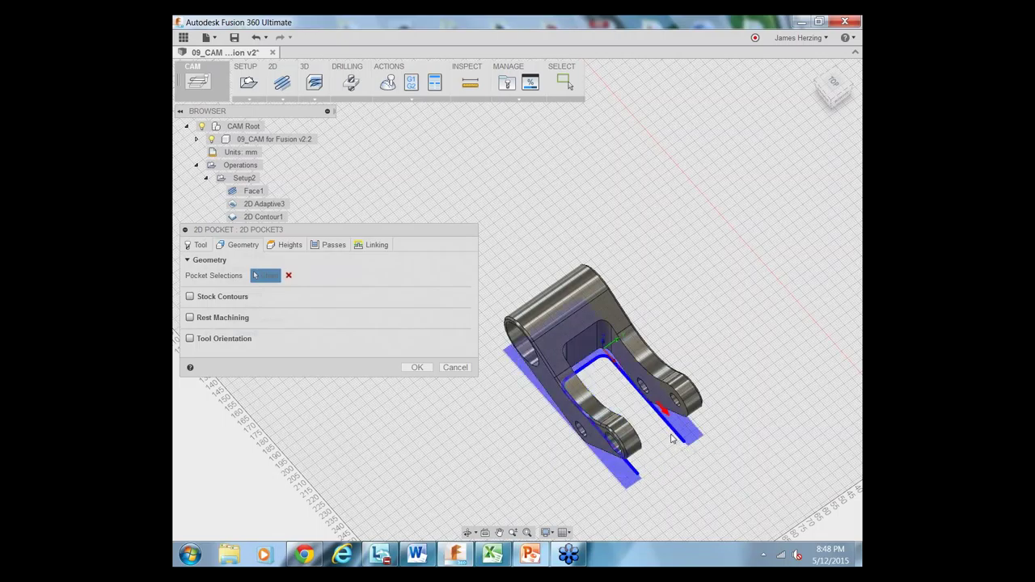
left_click(665, 414)
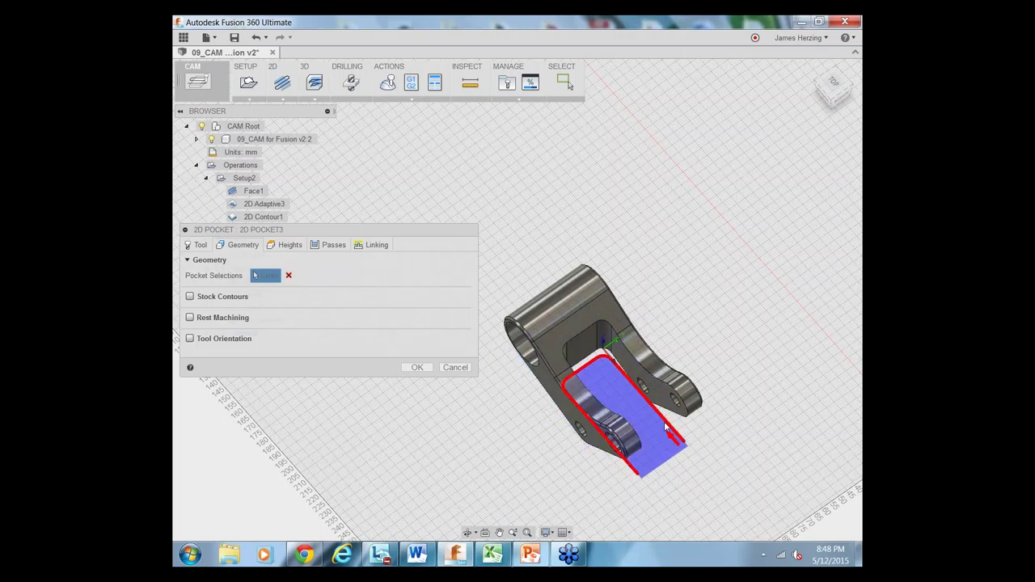
left_click(664, 421)
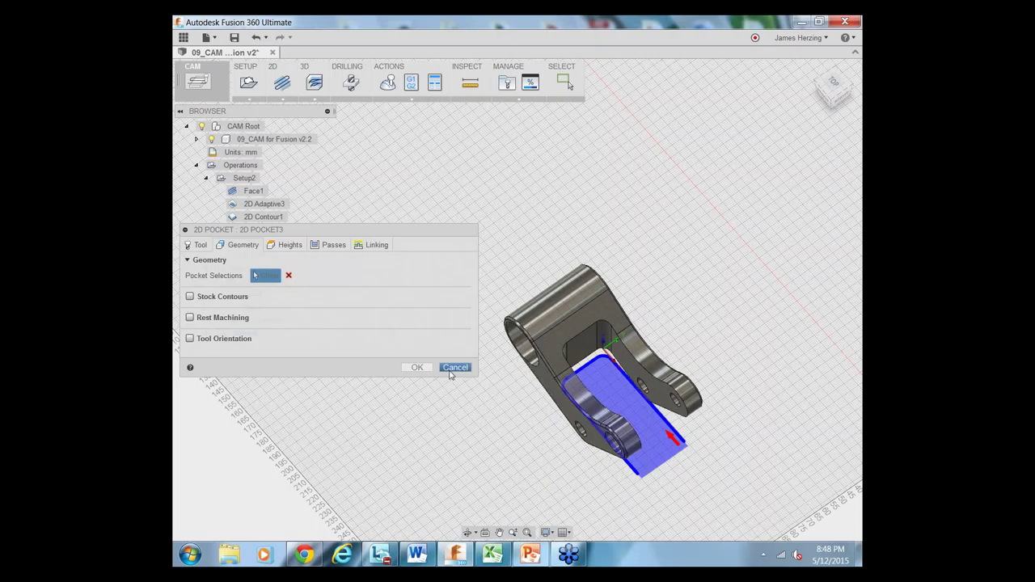
left_click(453, 369)
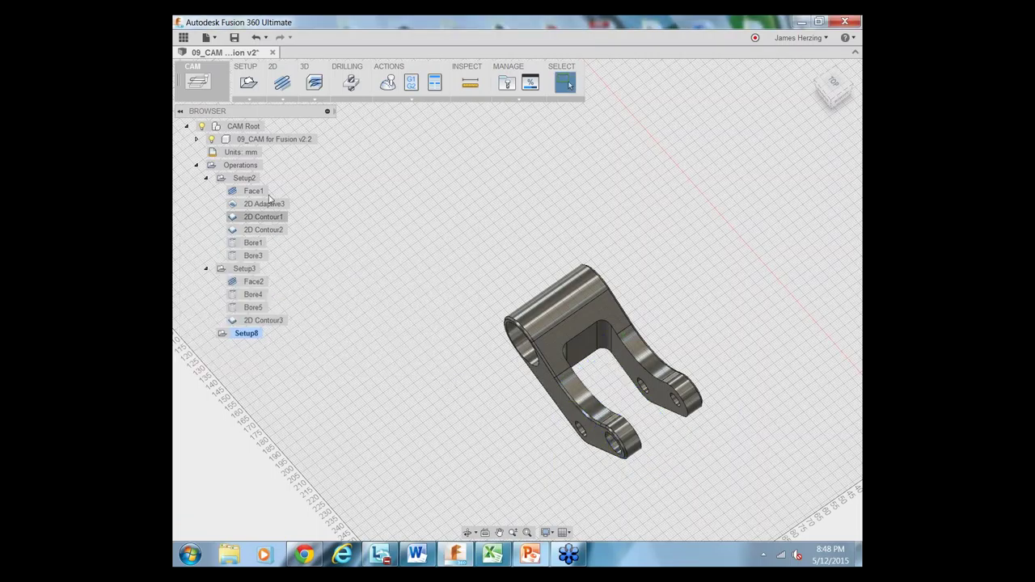
Create a new 2D Pocket operation in Setup8 and assign the #4 Ø1/4" flat mill.
left_click(282, 100)
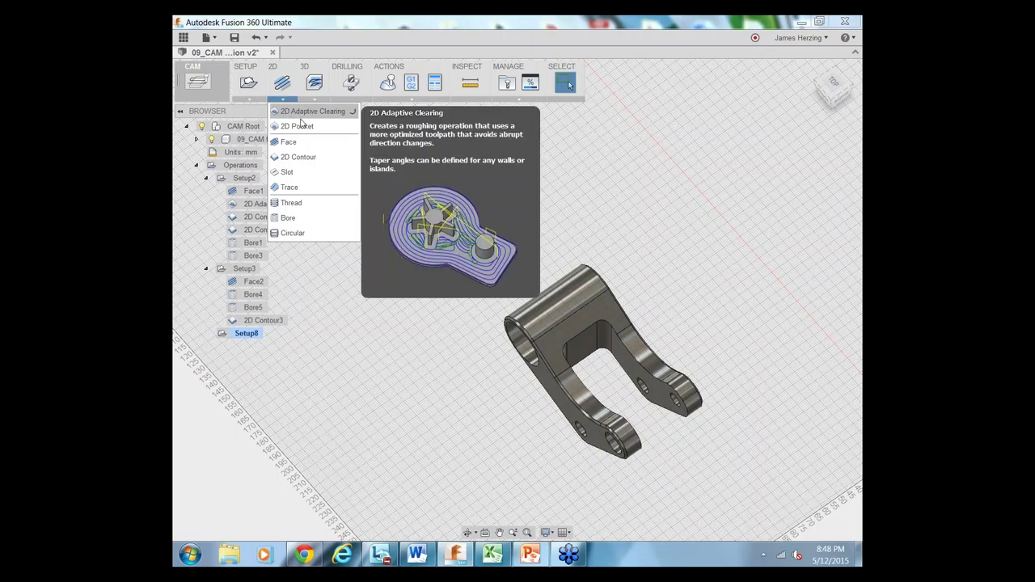
left_click(300, 126)
left_click(270, 276)
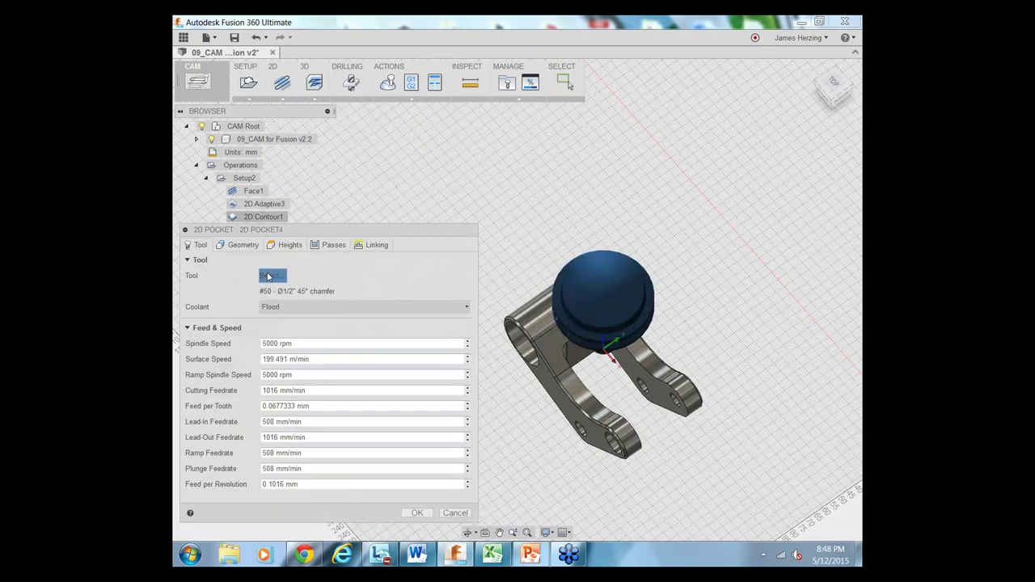
left_click(415, 326)
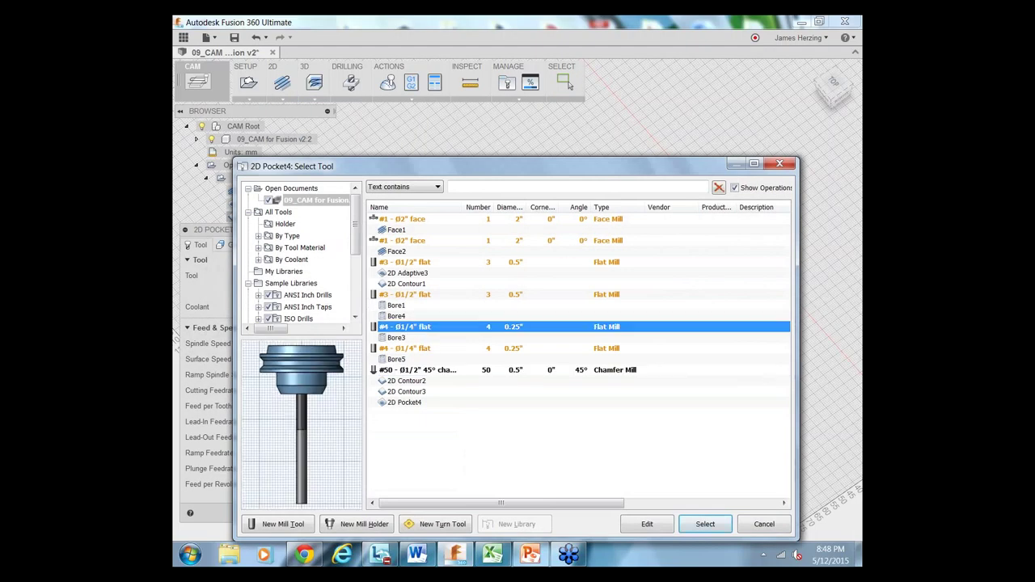
left_click(703, 524)
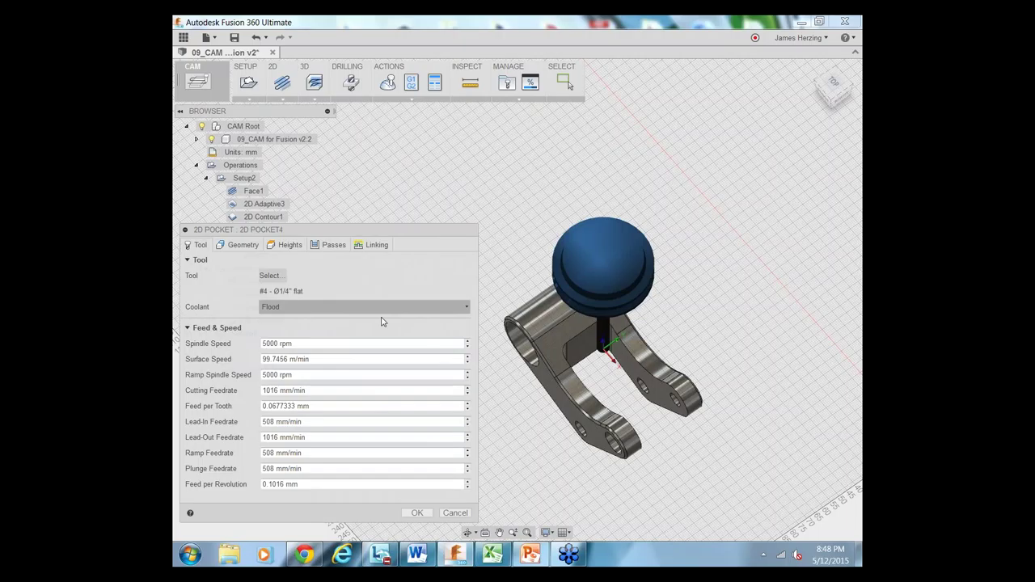
Start an open contour for the pocket geometry from the slot's lower back edge, continuing along one arm's lower inner edge.
left_click(236, 245)
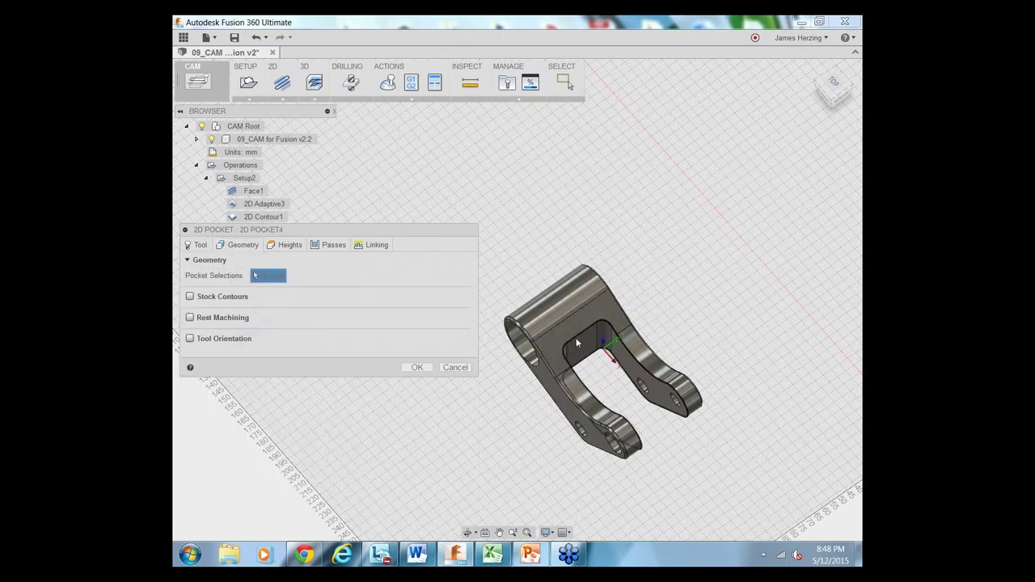
left_click(583, 365)
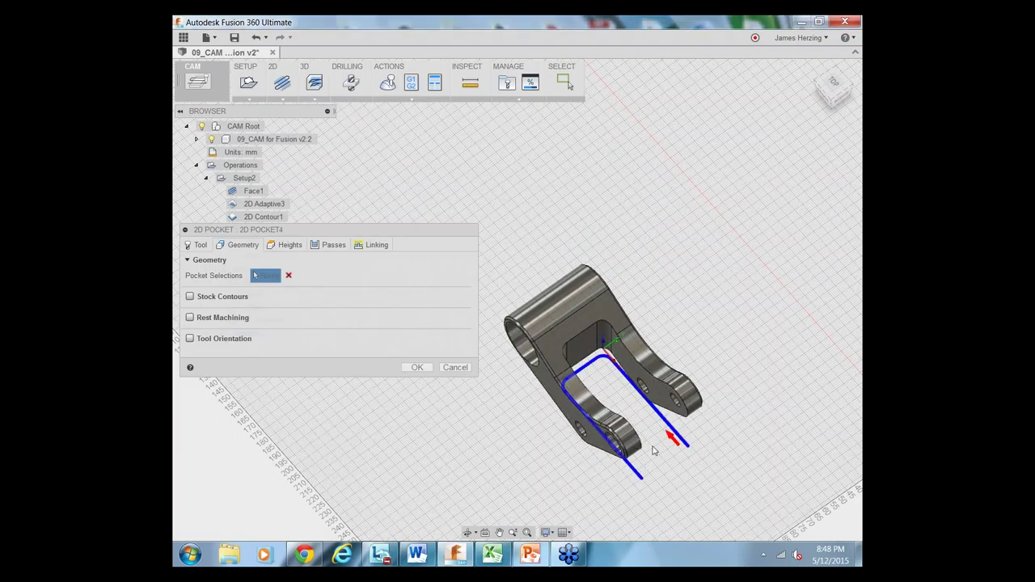
mouse_move(686, 444)
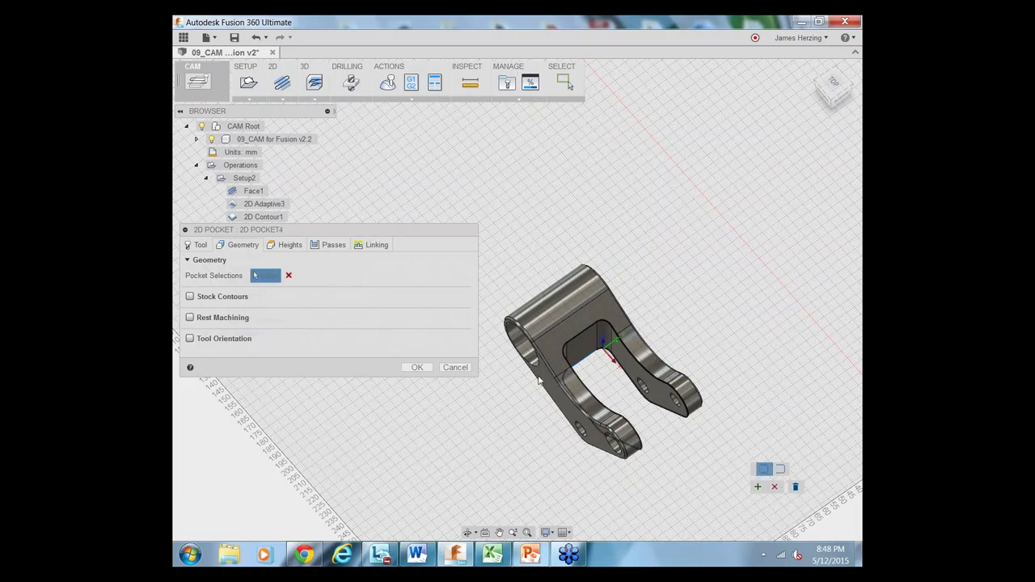
left_click(781, 471)
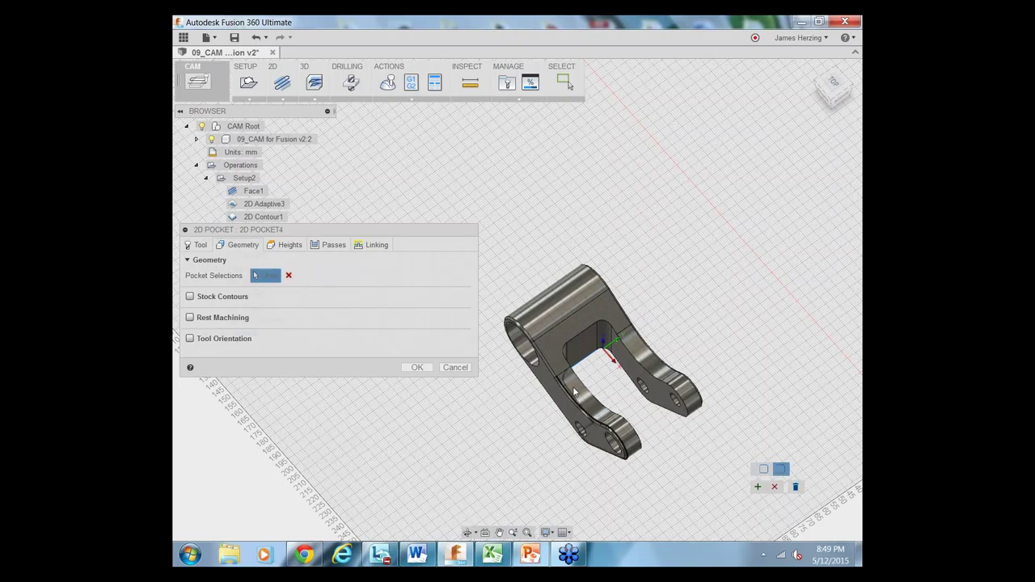
scroll(613, 353, "up", 6)
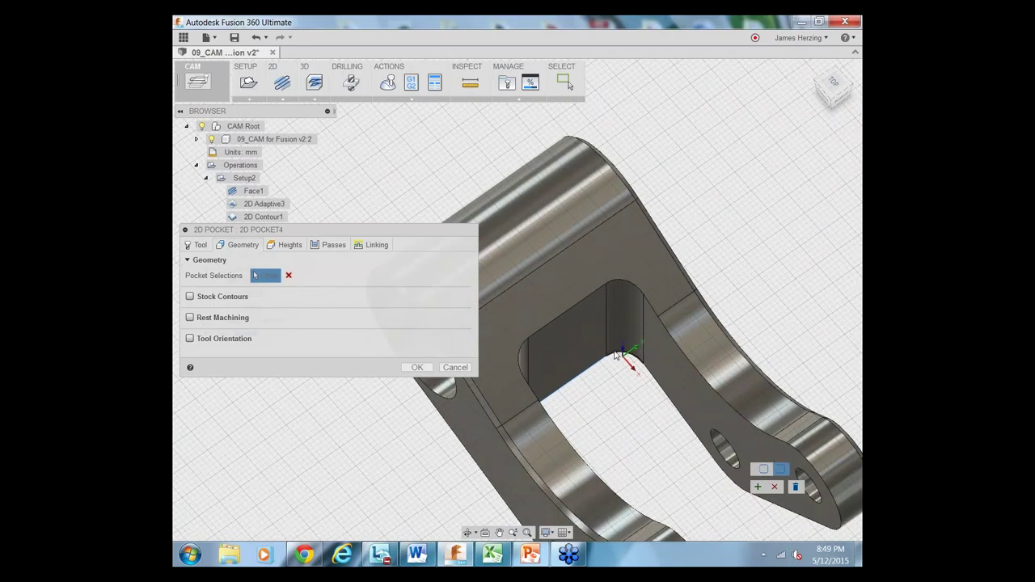
scroll(656, 386, "down", 3)
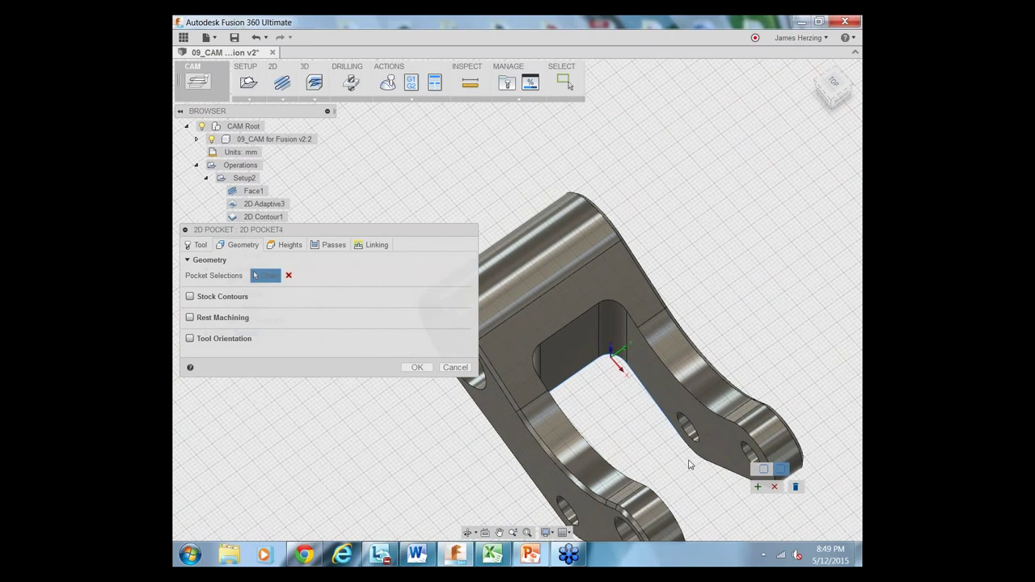
Extend the open contour around both arms' lower inner edges and sloped end edges, and accept it as the pocket selection.
left_click(467, 532)
left_click_drag(546, 411, 564, 443)
key("Escape")
scroll(566, 445, "down", 5)
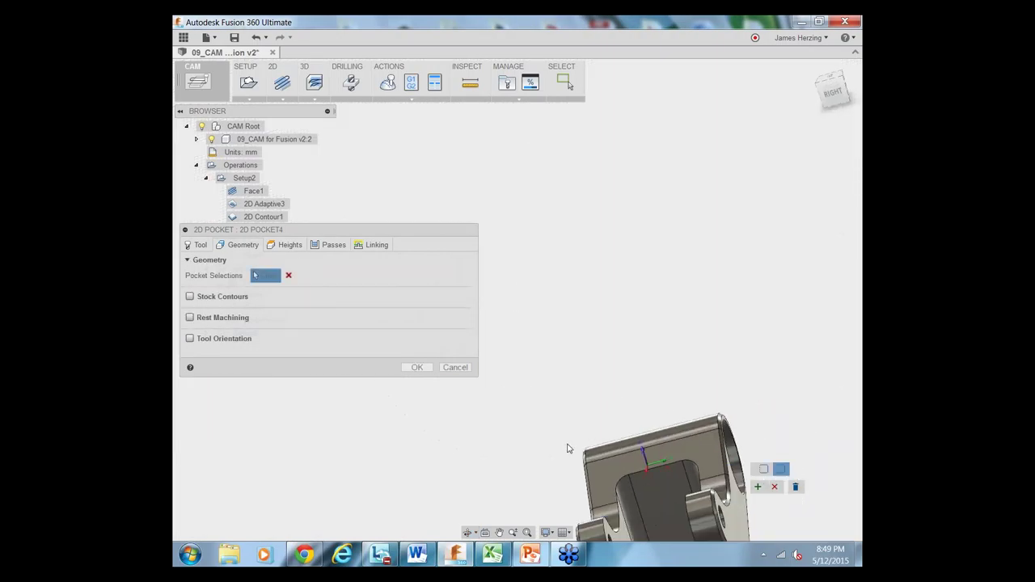
scroll(609, 521, "up", 6)
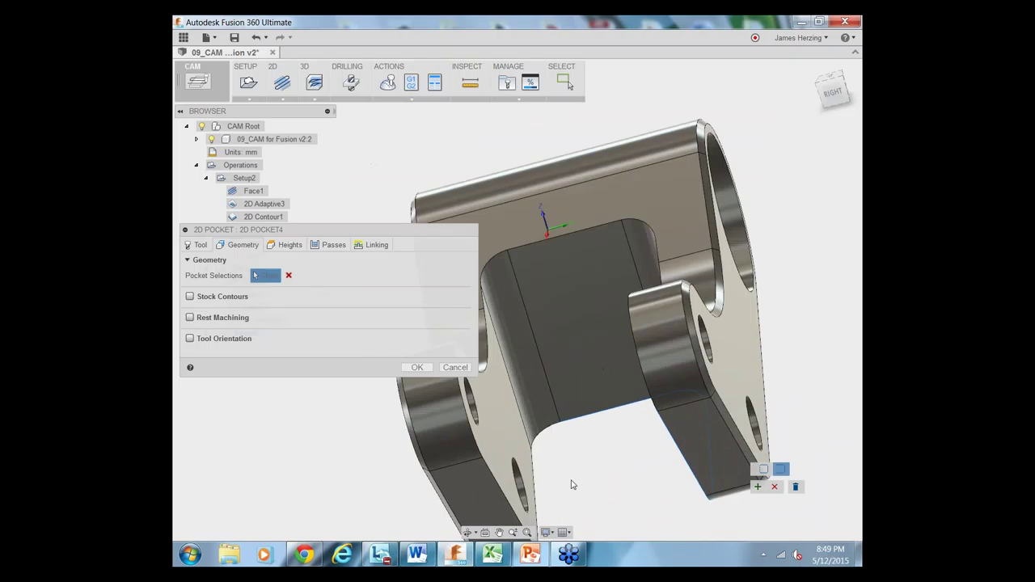
scroll(540, 452, "down", 3)
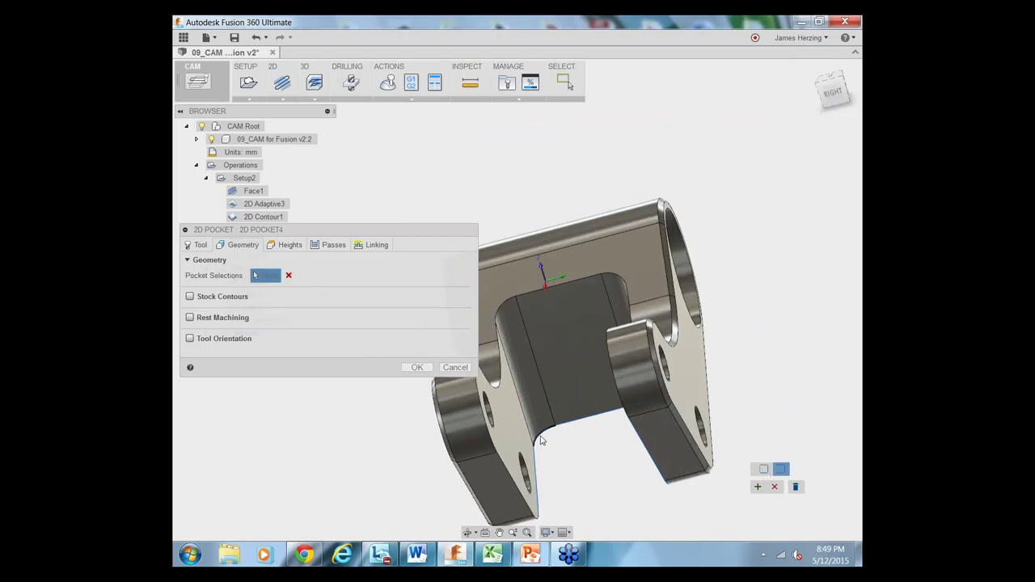
left_click(467, 532)
left_click_drag(524, 444, 468, 485)
key("Escape")
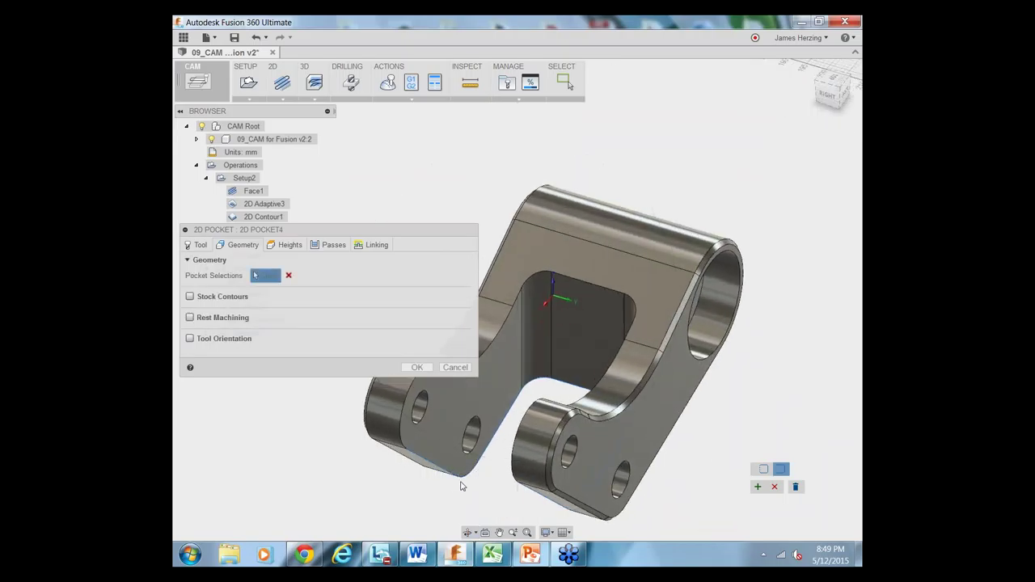
left_click(468, 534)
left_click_drag(530, 421, 512, 435)
left_click_drag(555, 428, 449, 425)
key("Escape")
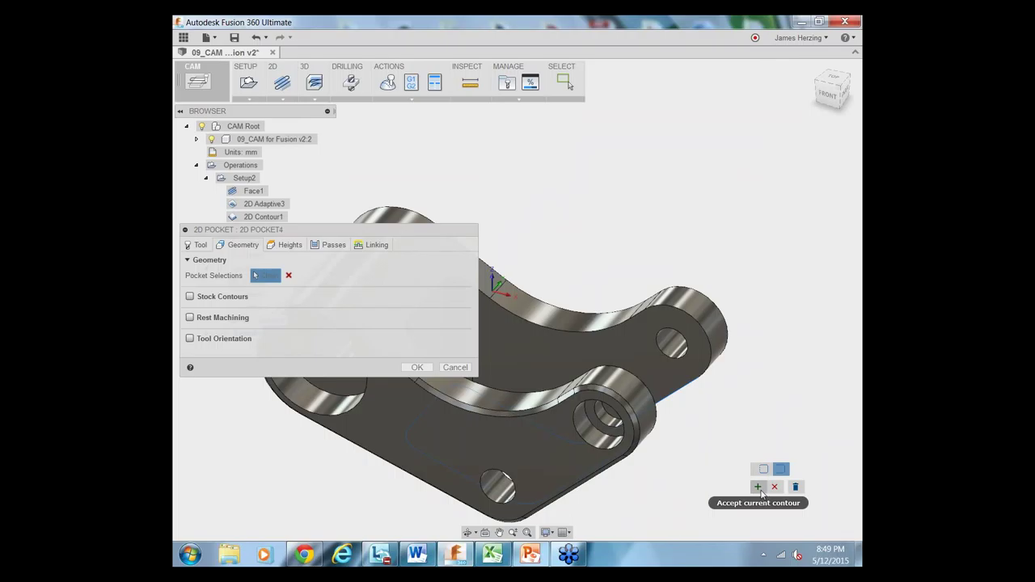
left_click(759, 488)
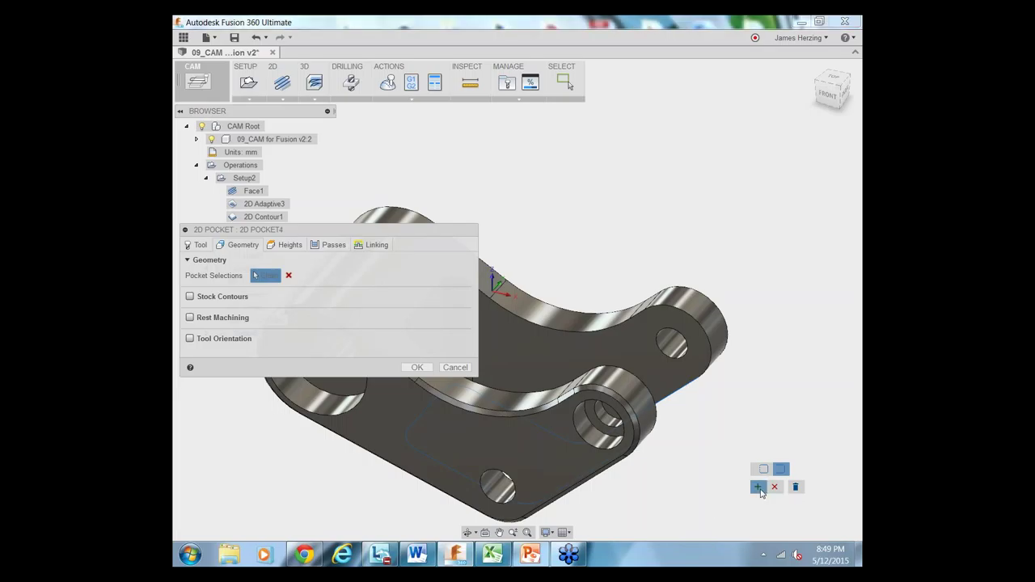
scroll(703, 465, "down", 5)
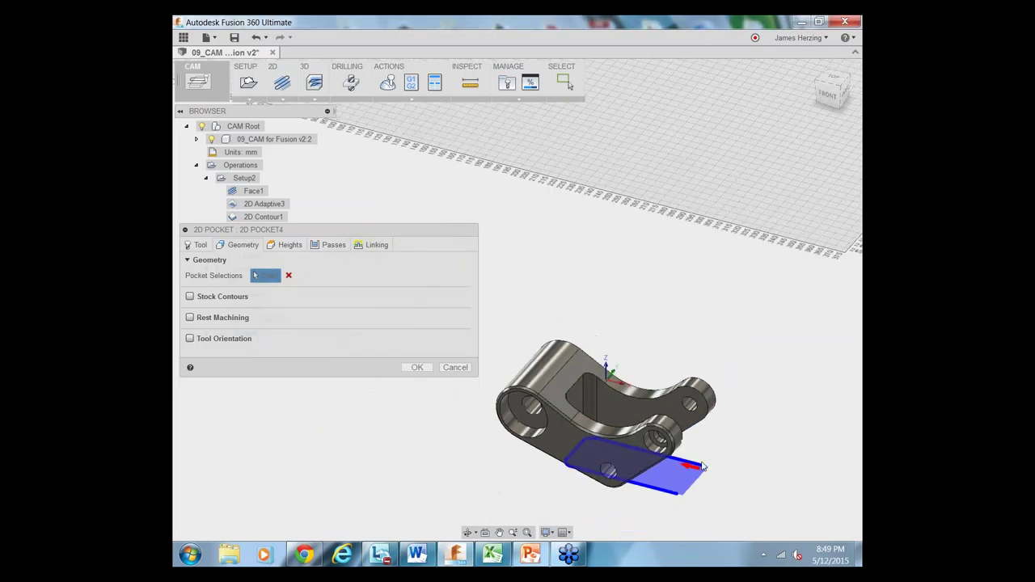
left_click(468, 532)
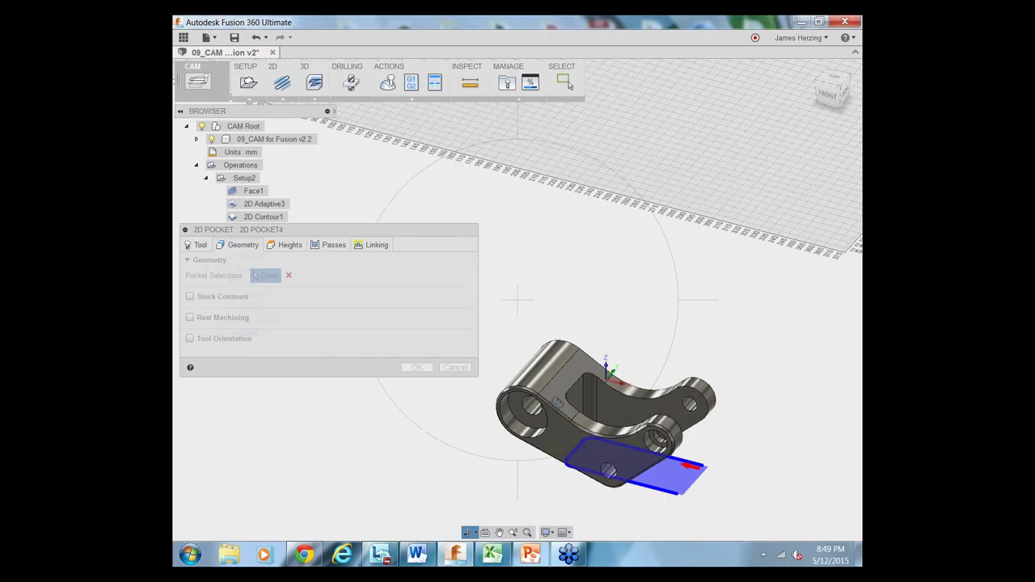
Flip the open contour's machining side to the outside of the slot and back to the inside.
left_click_drag(557, 402, 546, 425)
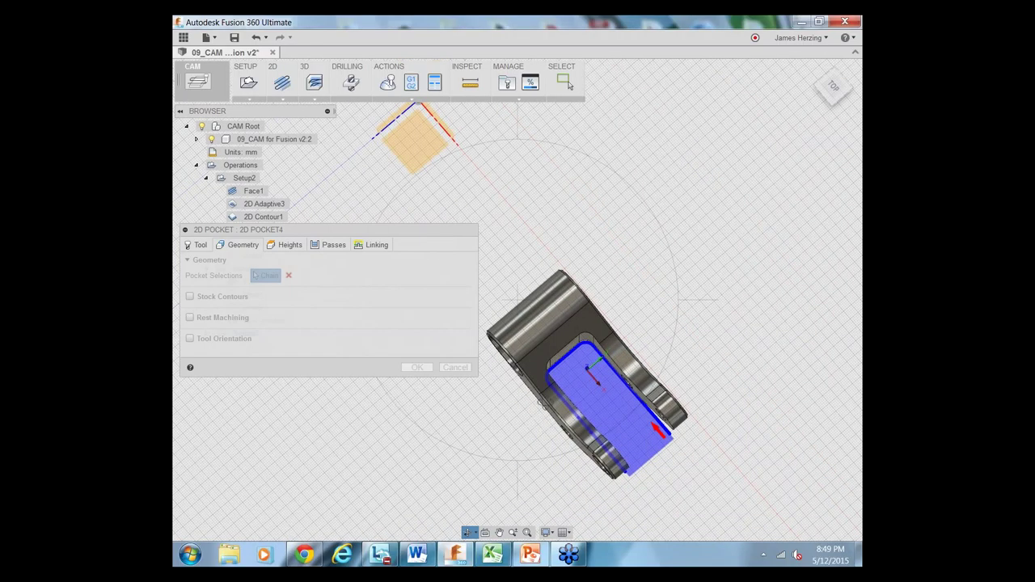
key("Escape")
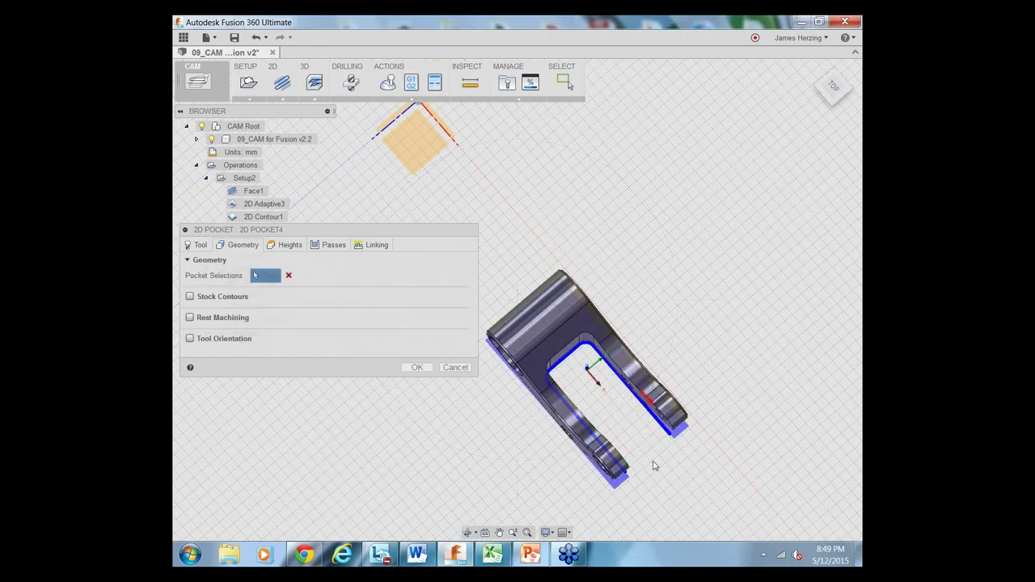
left_click(652, 408)
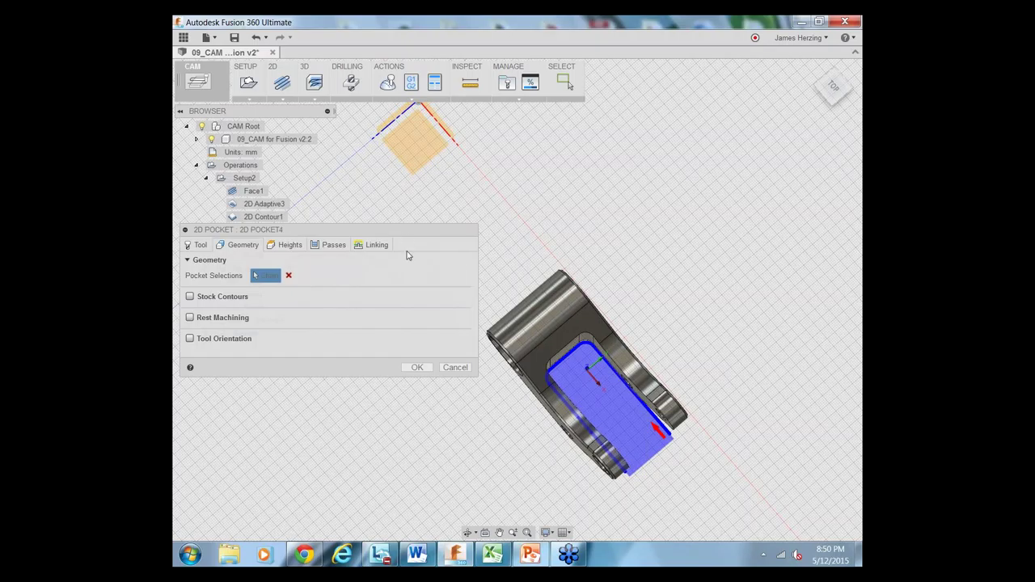
Turn off Stock to Leave for the 2D Pocket and accept the operation to generate its toolpath.
left_click(327, 250)
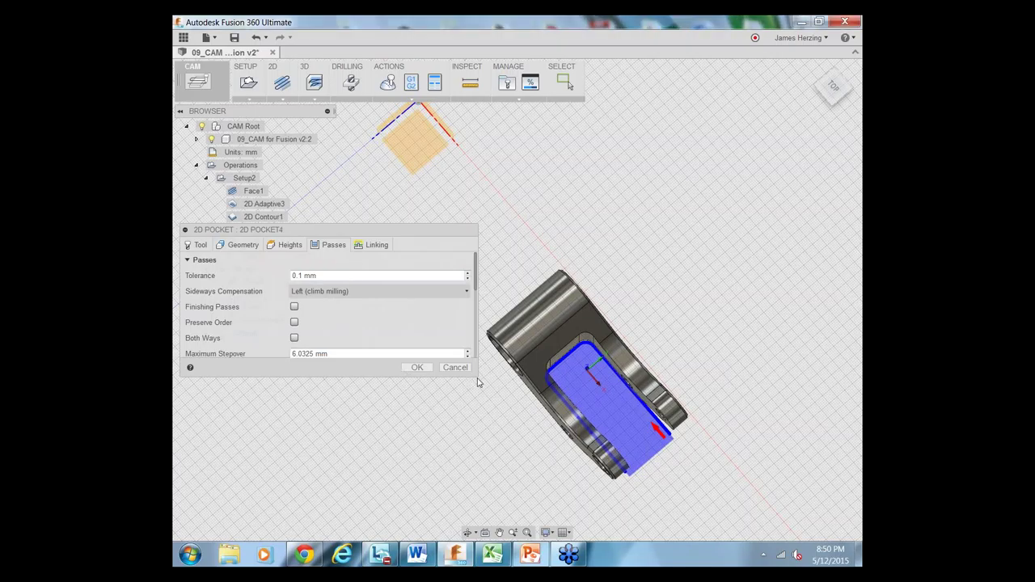
left_click_drag(477, 381, 498, 503)
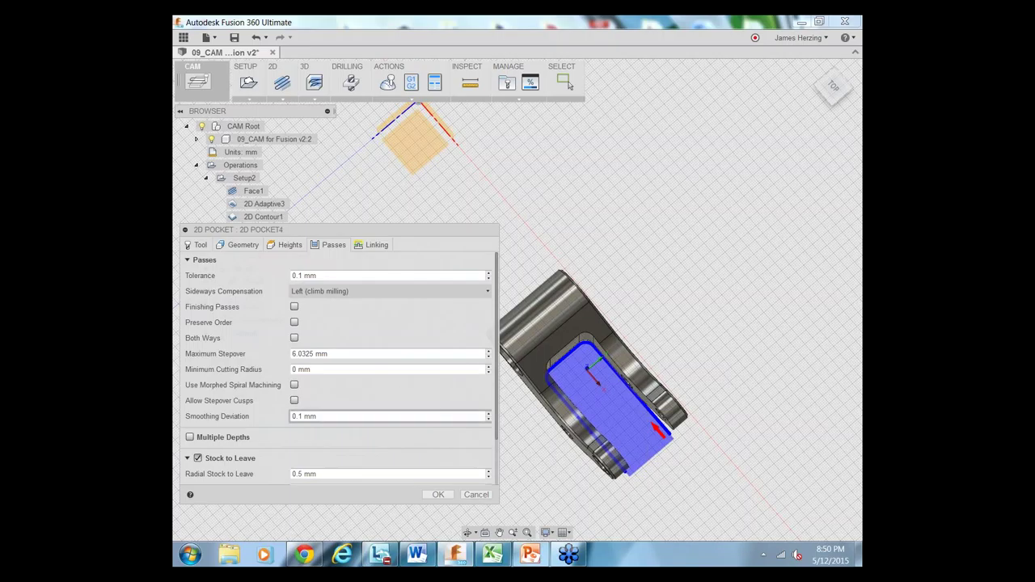
scroll(221, 456, "down", 2)
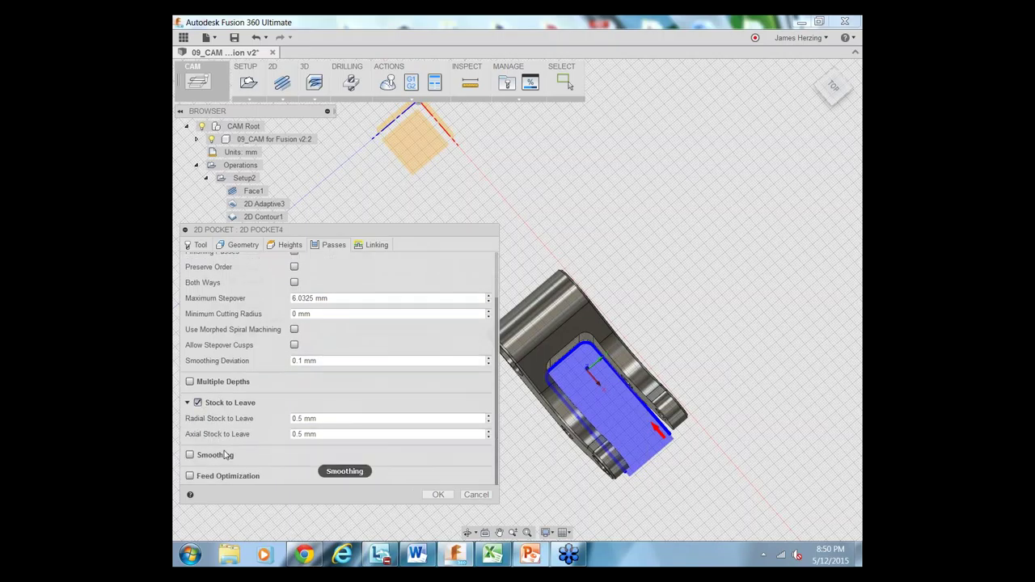
left_click(198, 403)
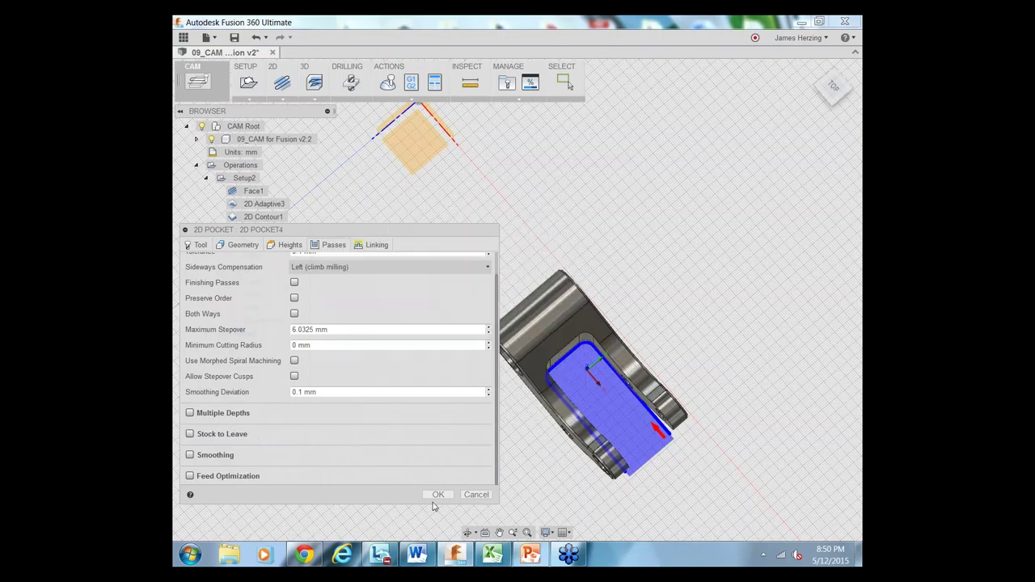
left_click(438, 495)
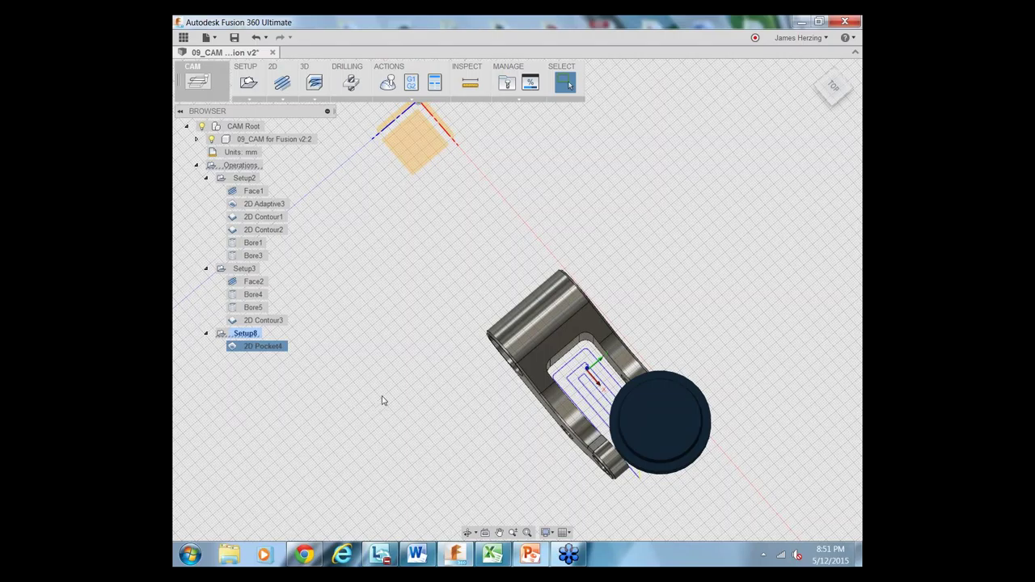
Simulate Setup8's machining with the stock shown, and close the simulation.
right_click(241, 339)
left_click(281, 394)
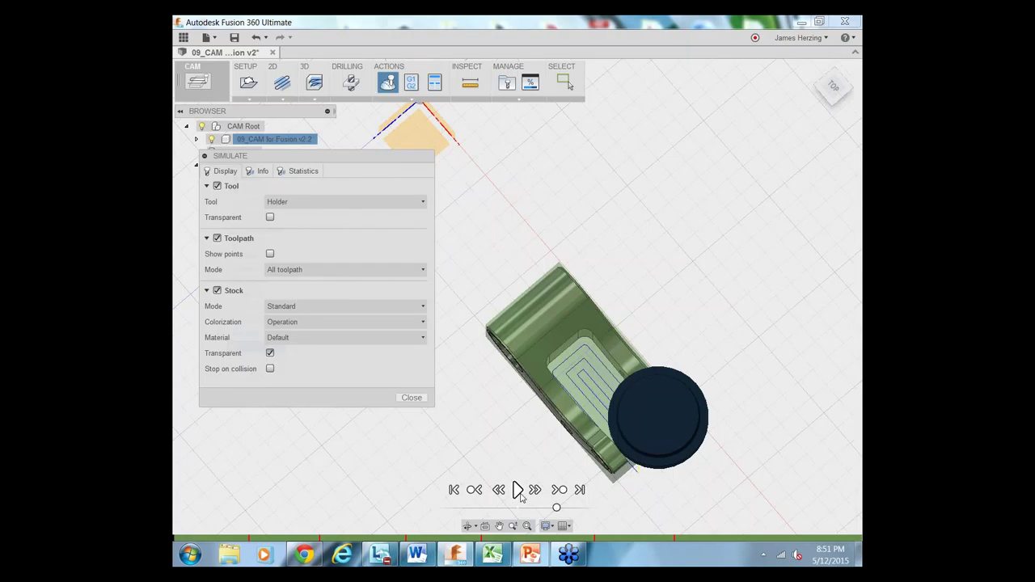
left_click(517, 490)
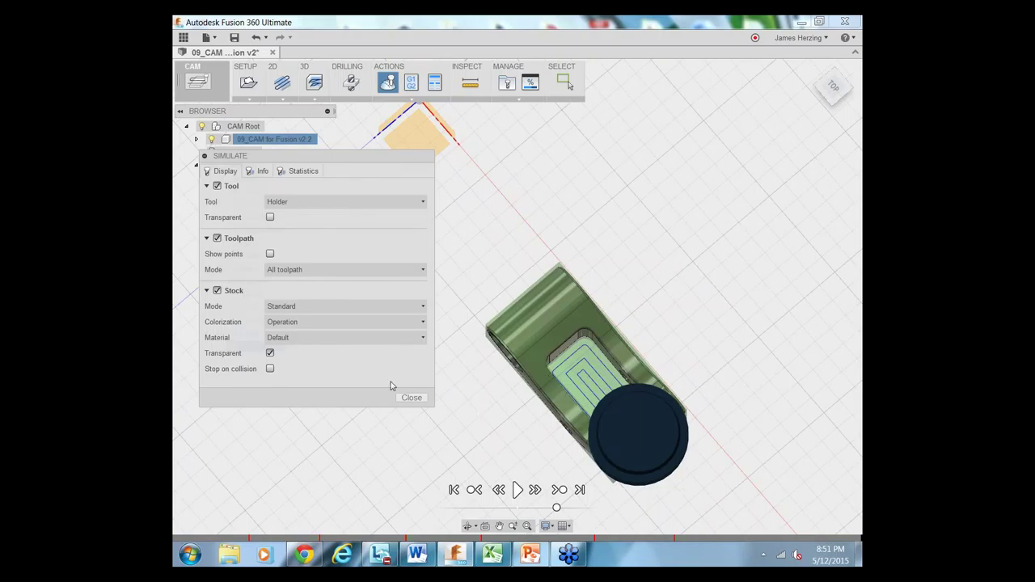
left_click(410, 396)
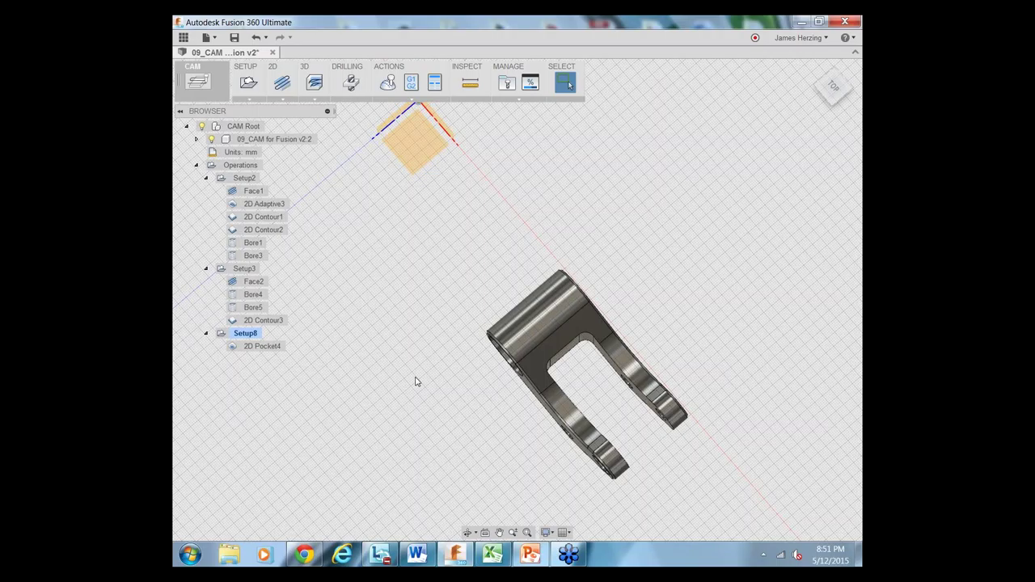
Simulate Setup8 again, inspecting the tool holder's clearance mid-cut and from the open end of the slot, and exit the simulation.
right_click(246, 334)
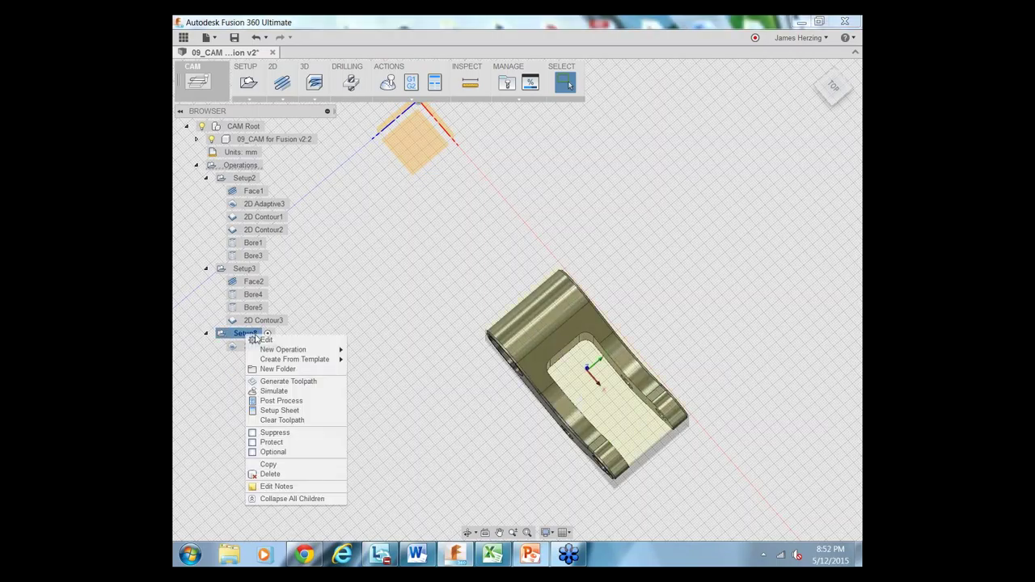
left_click(287, 392)
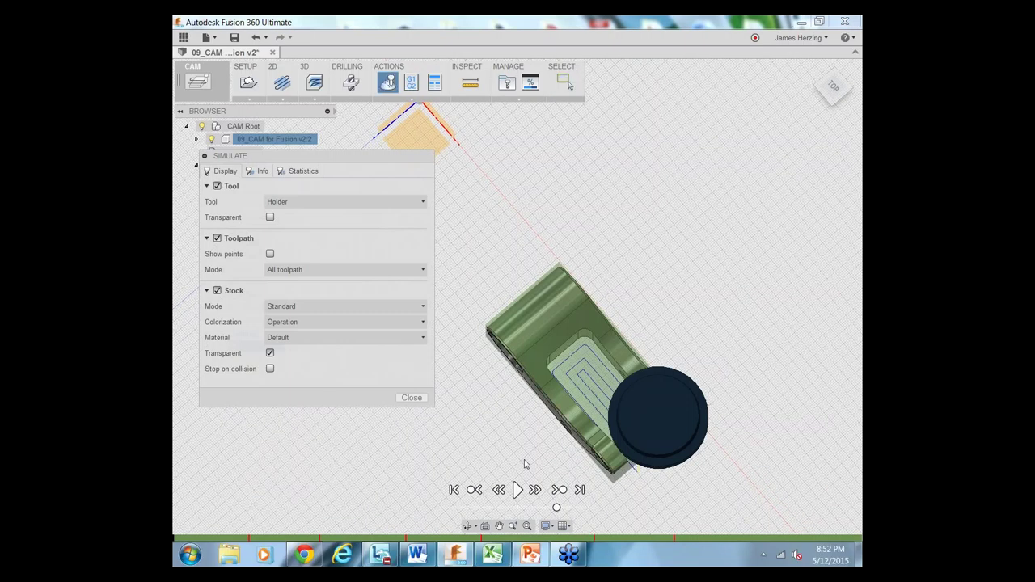
left_click(467, 536)
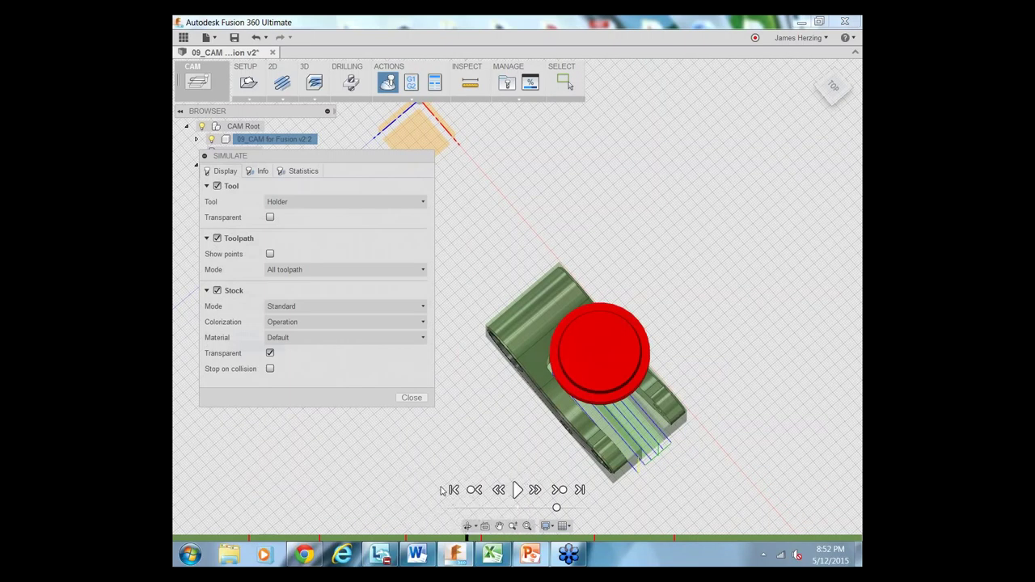
left_click(467, 525)
left_click_drag(504, 434, 727, 291)
left_click(838, 90)
left_click(517, 489)
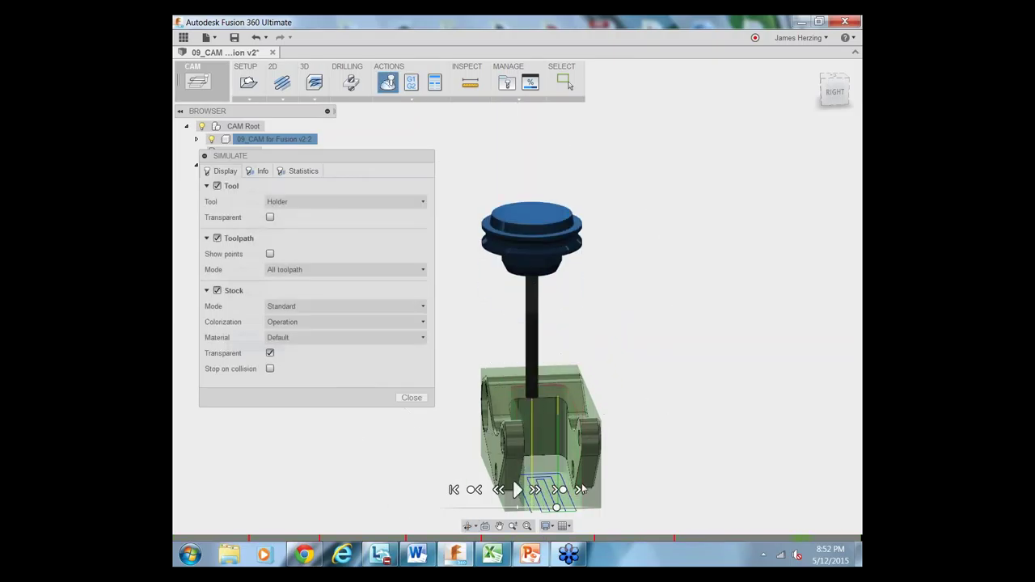
left_click(518, 489)
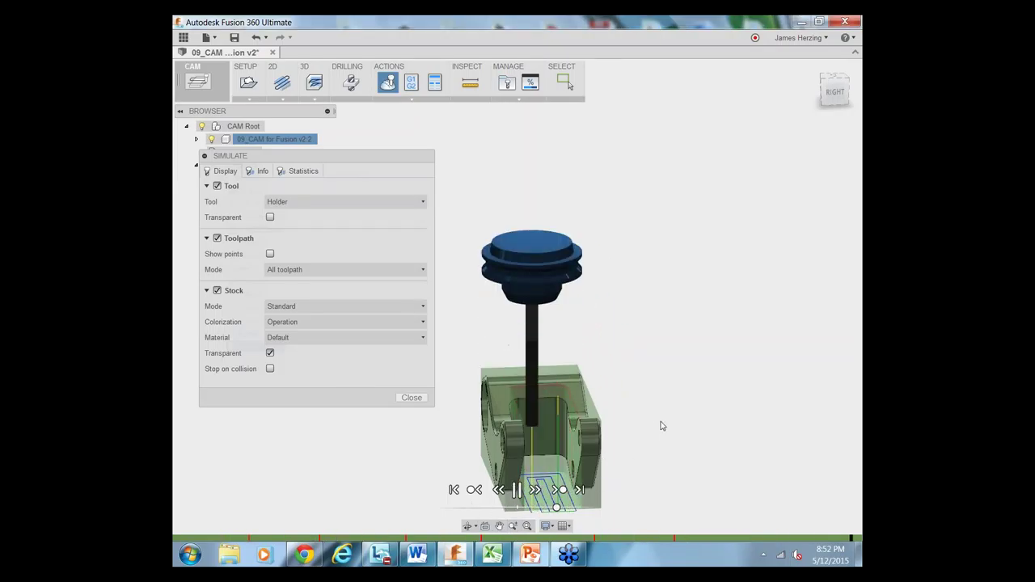
key("Escape")
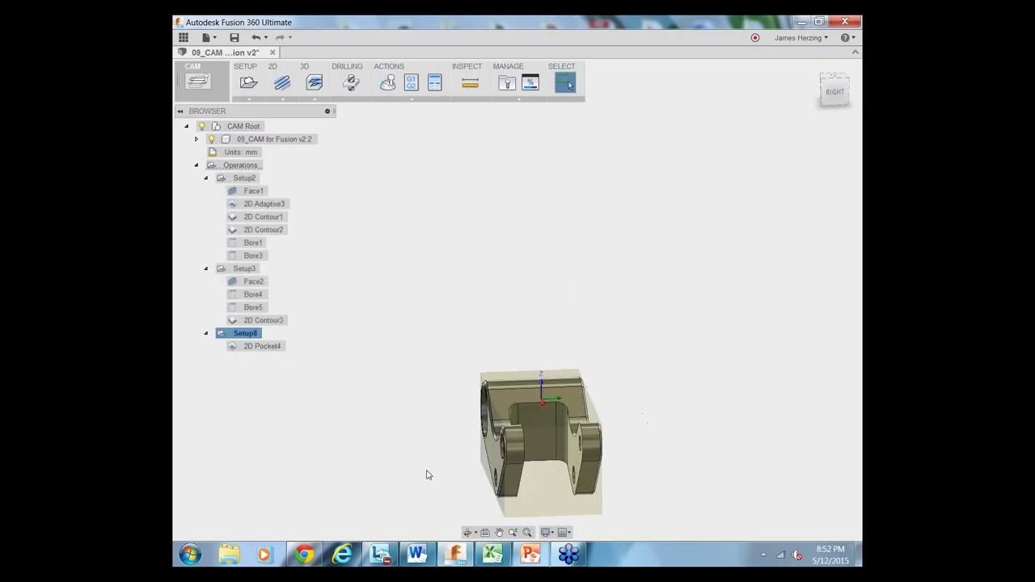
Reopen the 2D Pocket operation in Setup8 for editing, and go through its geometry and heights to its passes settings.
left_click(469, 531)
left_click_drag(450, 395, 461, 467)
key("Escape")
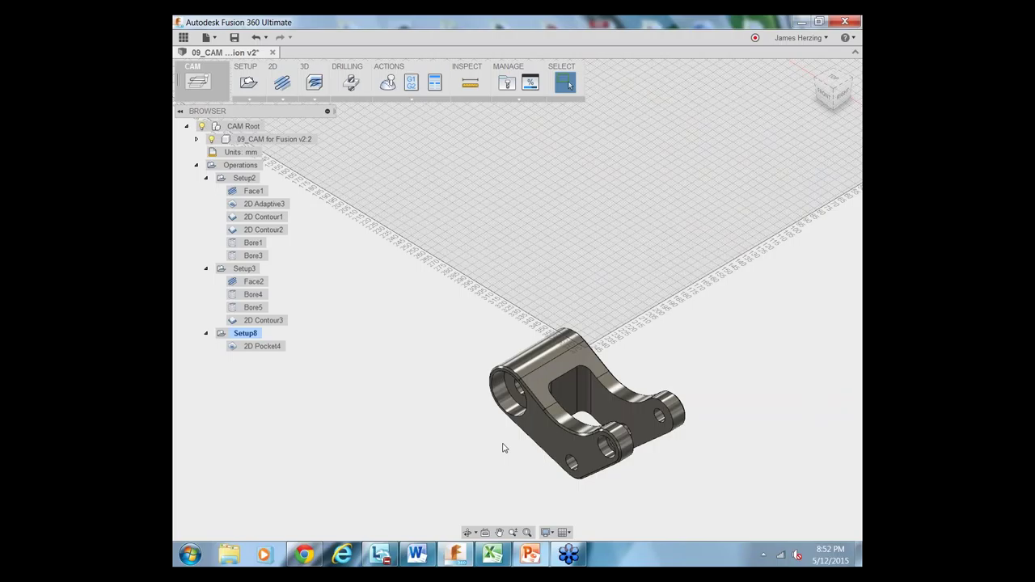
scroll(503, 447, "up", 1)
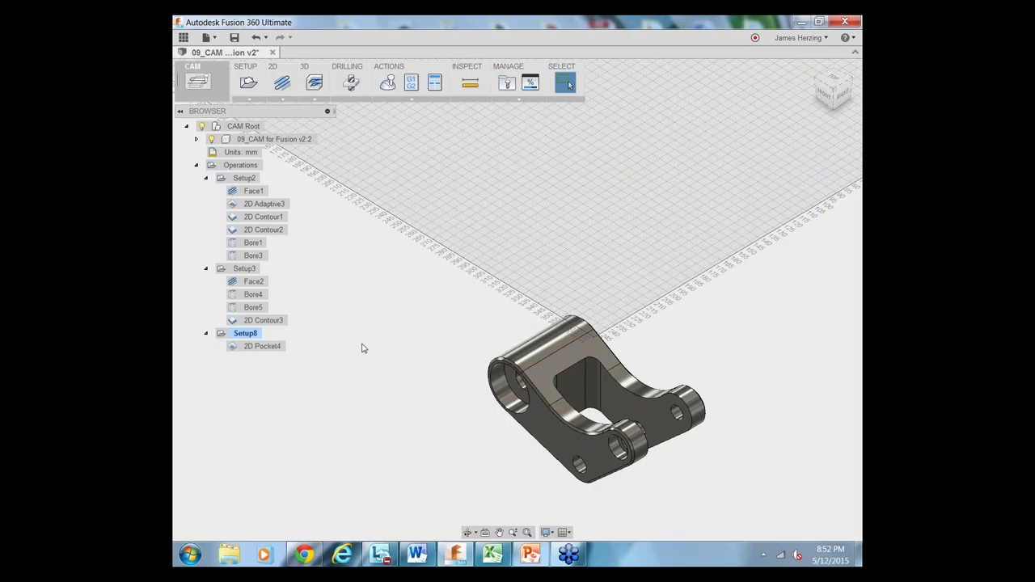
right_click(262, 349)
left_click(273, 353)
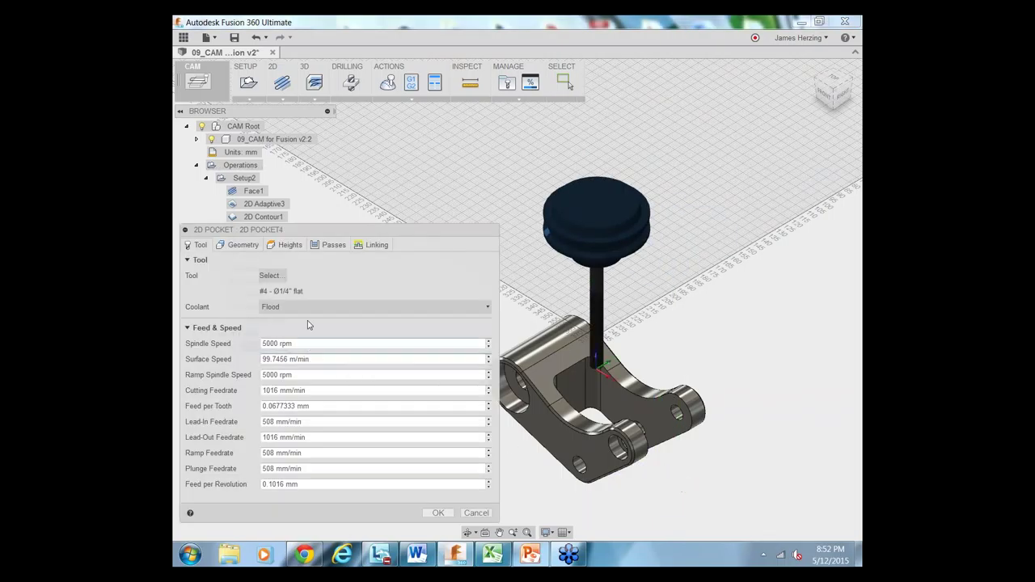
left_click(242, 245)
left_click(287, 245)
left_click(330, 245)
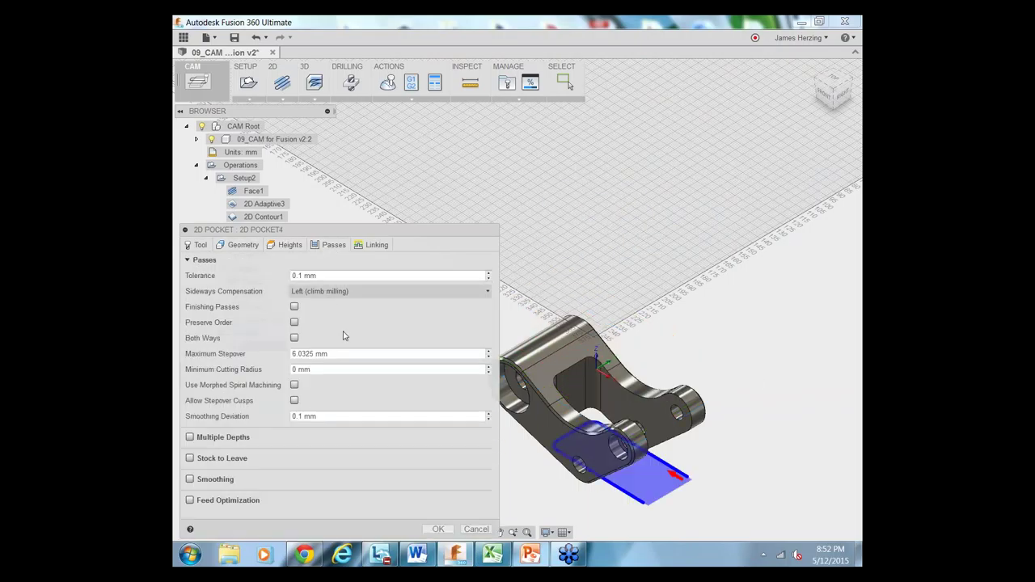